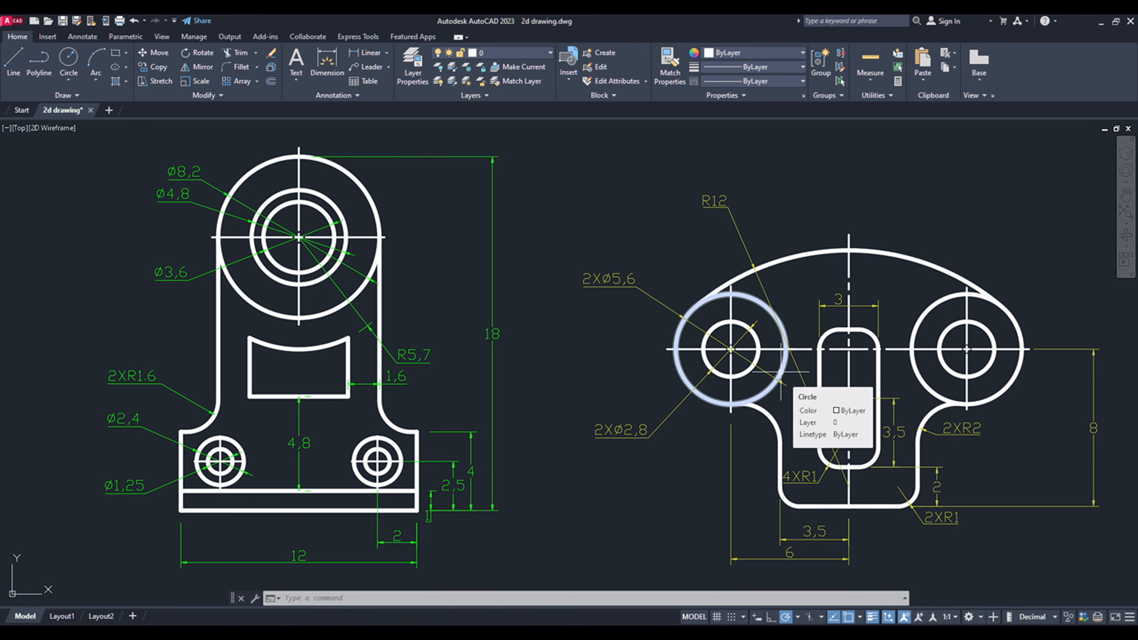
- Look over the three finished, dimensioned 2D example drawings in the model space
{"action": "middle_click_drag", "start_coordinate": [781, 371], "coordinate": [642, 363]}
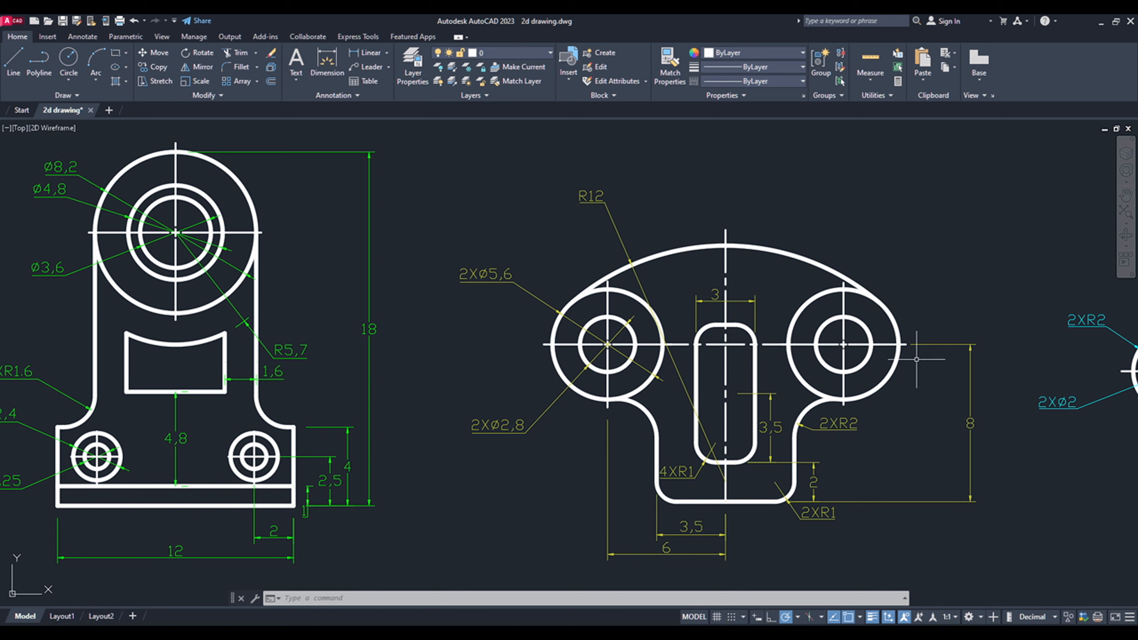
{"action": "mouse_move", "coordinate": [941, 362]}
{"action": "middle_mouse_down"}
{"action": "mouse_move", "coordinate": [719, 340]}
{"action": "mouse_move", "coordinate": [1088, 366]}
{"action": "mouse_move", "coordinate": [715, 364]}
{"action": "mouse_move", "coordinate": [505, 347]}
{"action": "middle_mouse_up"}
{"action": "middle_click_drag", "start_coordinate": [861, 340], "coordinate": [567, 332]}
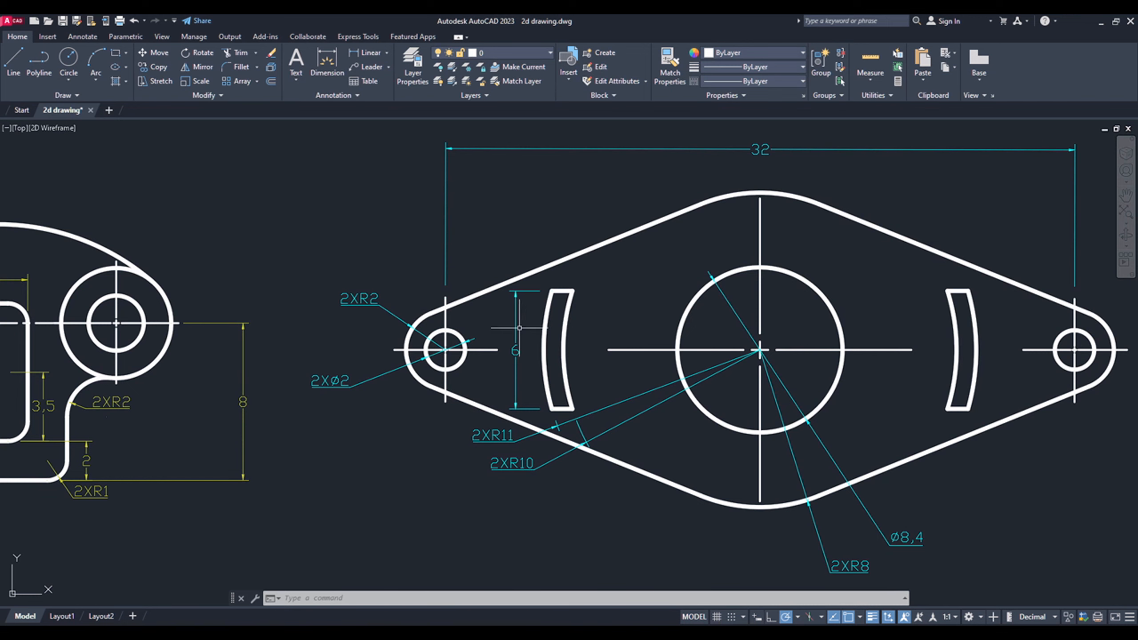
{"action": "middle_click_drag", "start_coordinate": [454, 318], "coordinate": [1136, 355]}
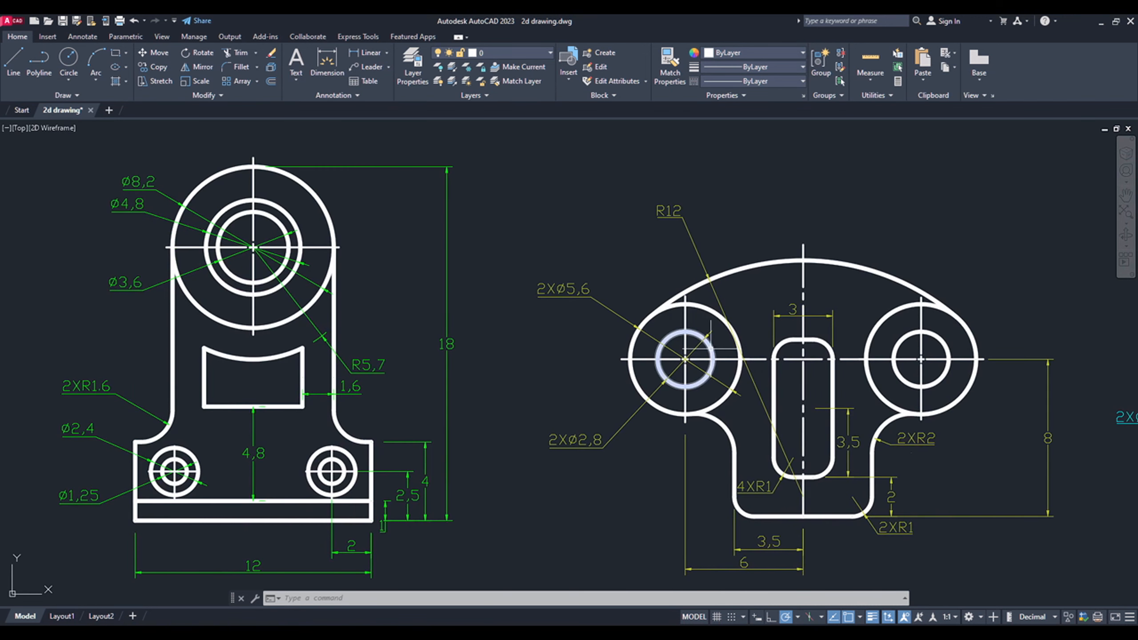
{"action": "middle_click_drag", "start_coordinate": [383, 348], "coordinate": [526, 346]}
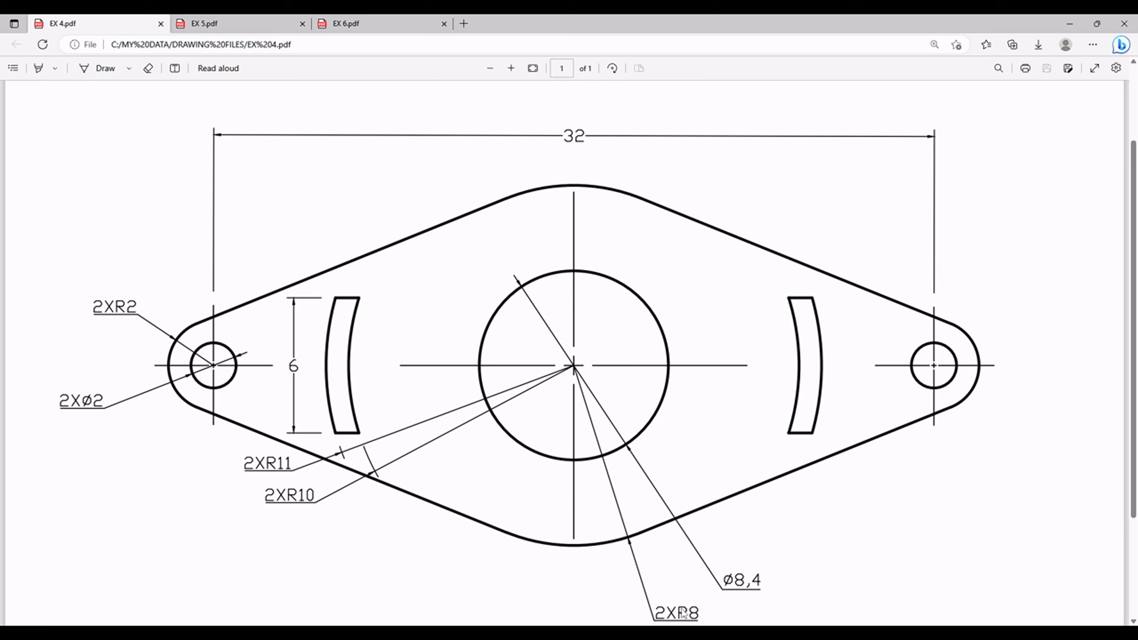
- Switch to AutoCAD and draw a circle of diameter 8.4 in the middle of the empty drawing area
{"action": "key", "text": "alt+Tab"}
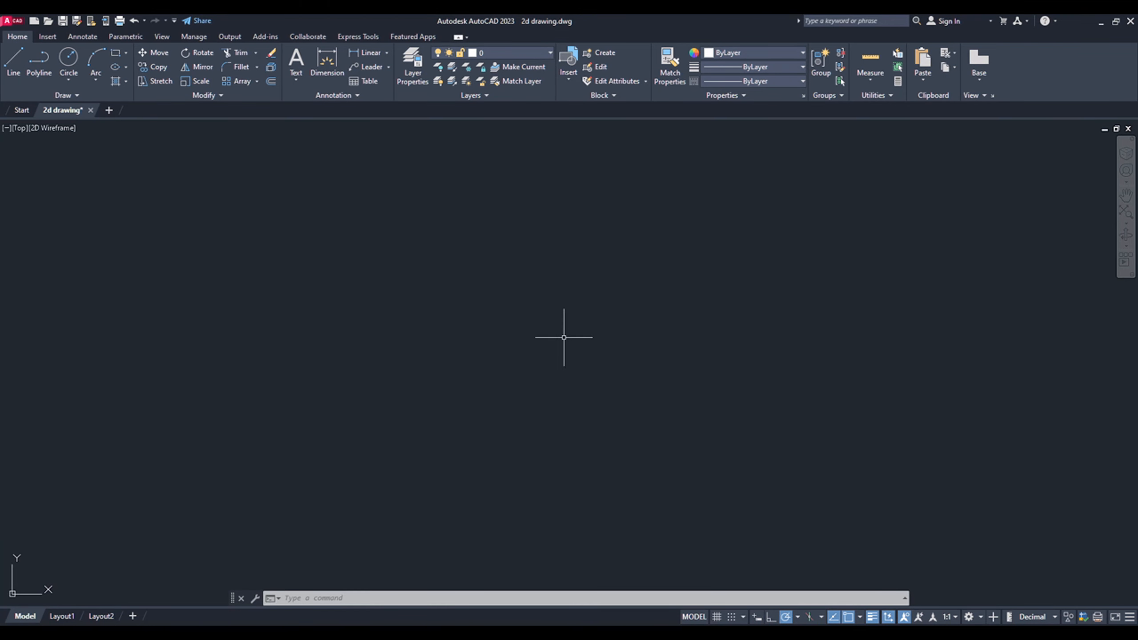
{"action": "left_click", "coordinate": [68, 80]}
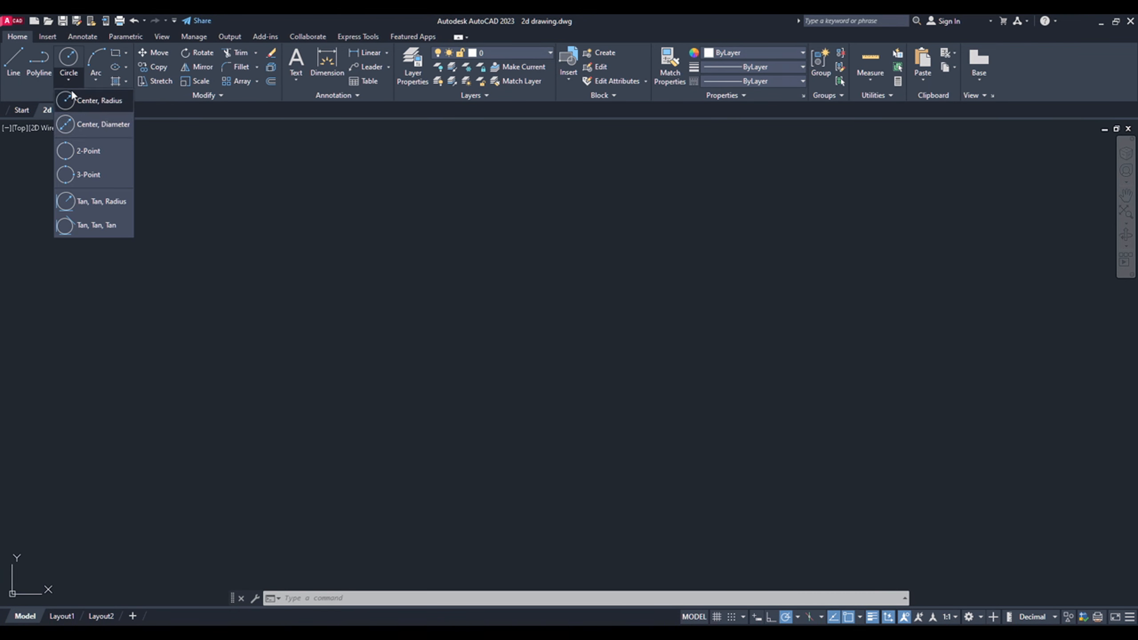
{"action": "left_click", "coordinate": [94, 129]}
{"action": "left_click", "coordinate": [545, 332]}
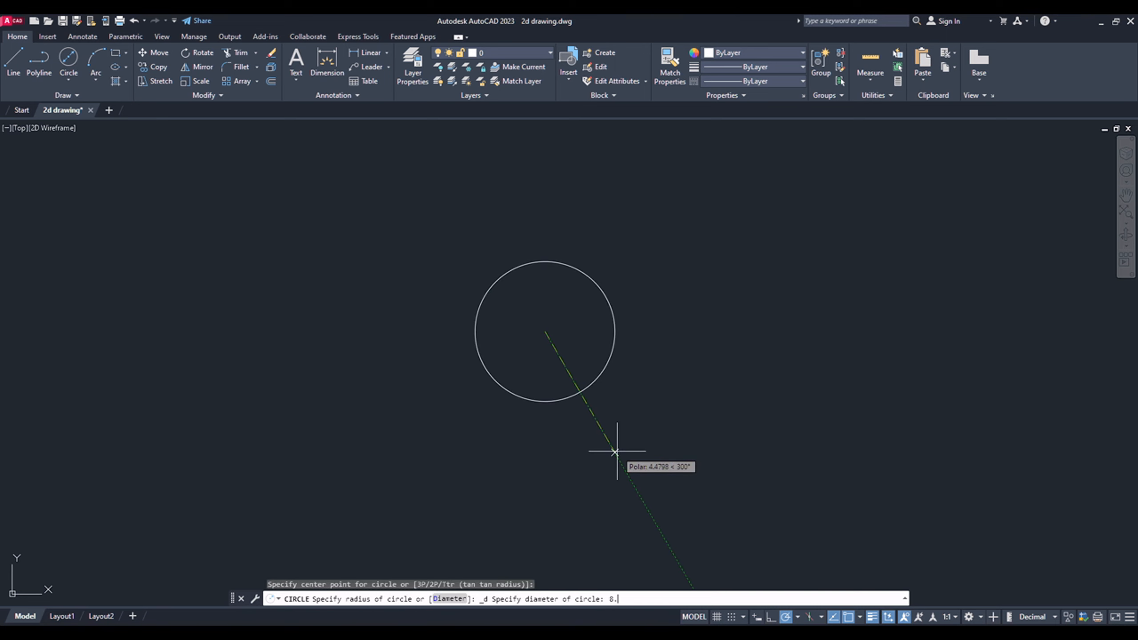
{"action": "type", "text": "8.4"}
{"action": "key", "text": "Return"}
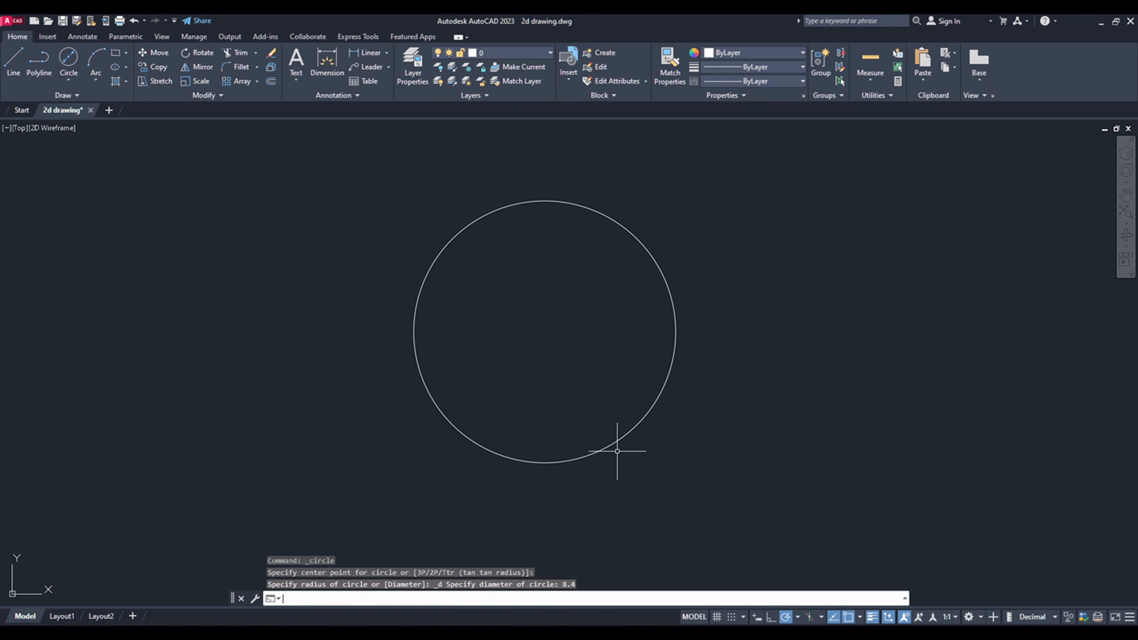
- Check the EX 4 reference drawing and draw a circle of radius 8 concentric with the central circle
{"action": "key", "text": "alt+Tab"}
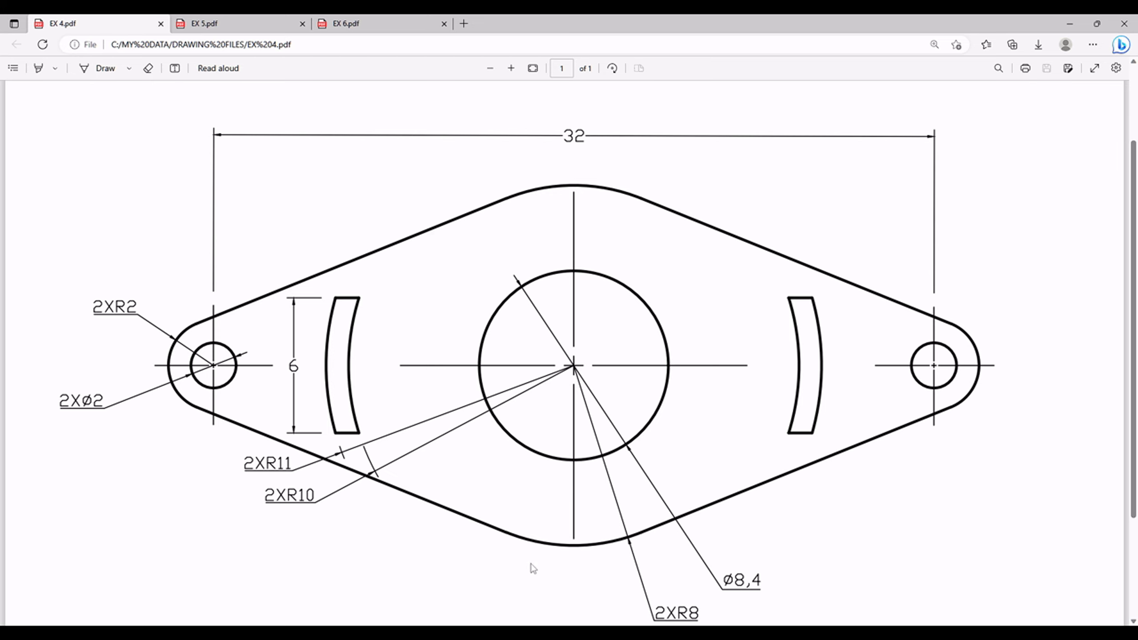
{"action": "key", "text": "alt+Tab"}
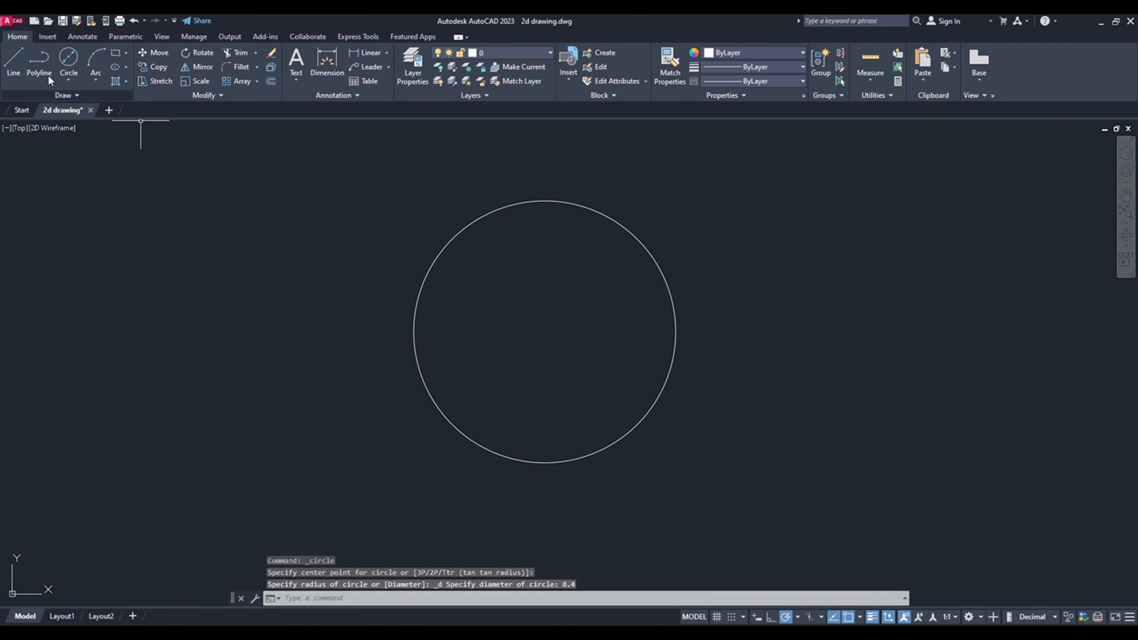
{"action": "left_click", "coordinate": [67, 81]}
{"action": "left_click", "coordinate": [92, 111]}
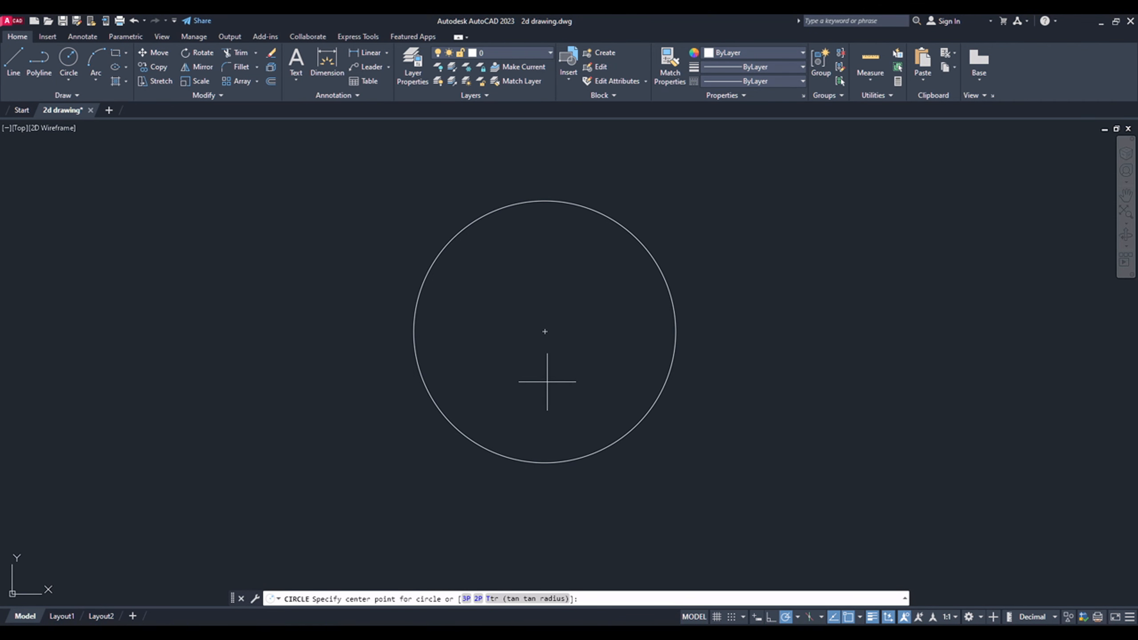
{"action": "left_click", "coordinate": [545, 332]}
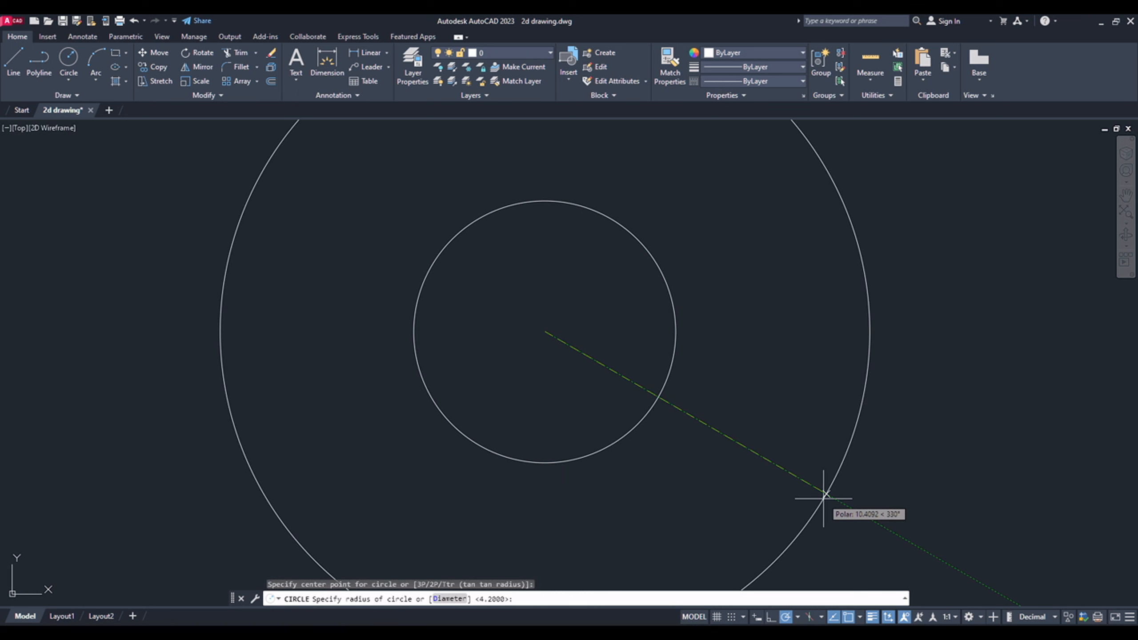
{"action": "type", "text": "8"}
{"action": "key", "text": "Return"}
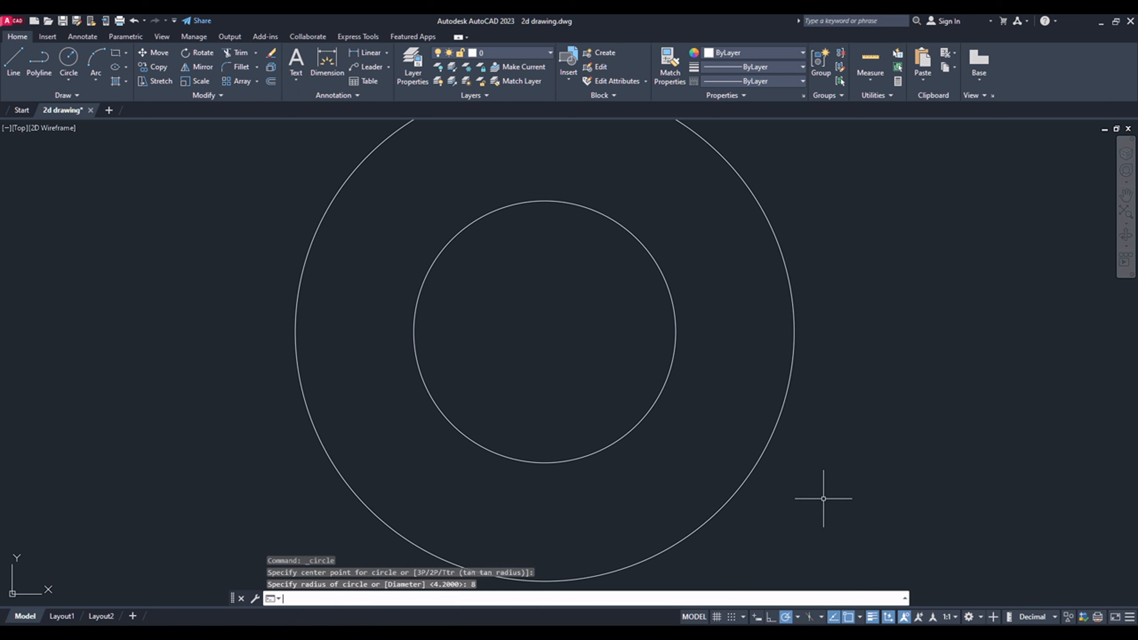
{"action": "scroll", "coordinate": [655, 401], "scroll_direction": "down", "scroll_amount": 3}
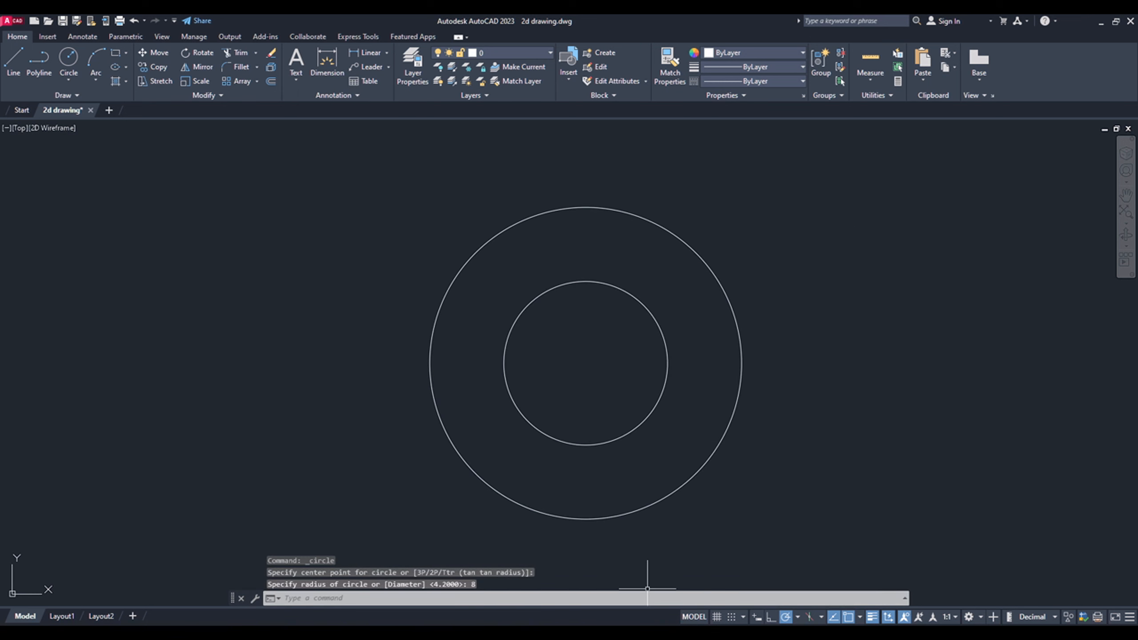
- Check the reference and draw a horizontal construction line 16 units to the left from the circles' centre, with Ortho on
{"action": "left_click", "coordinate": [538, 623]}
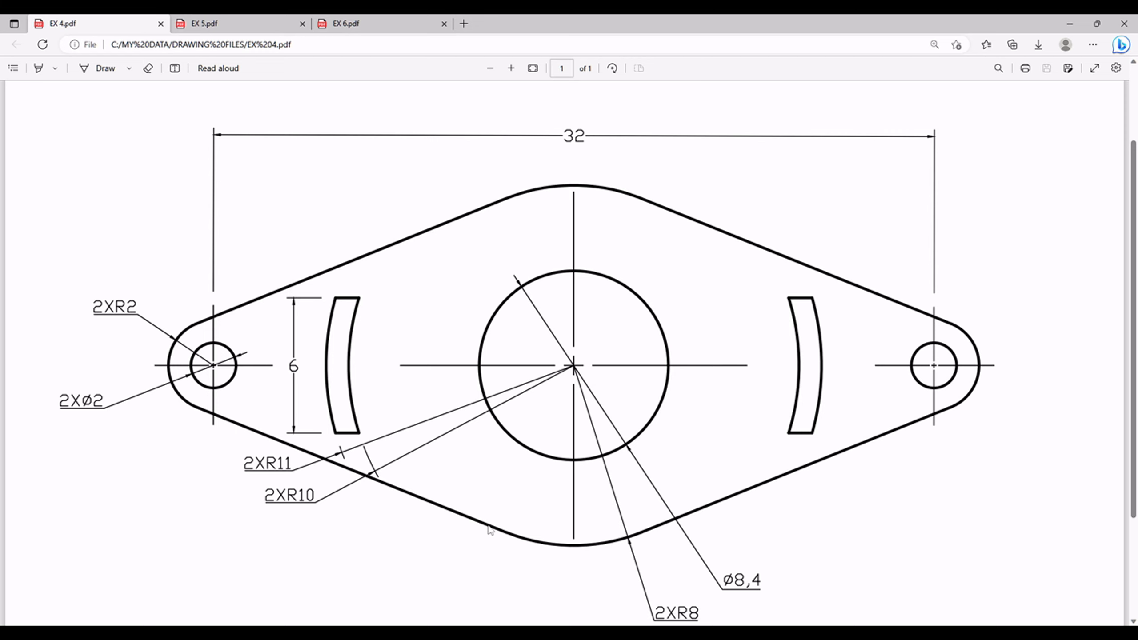
{"action": "key", "text": "alt+Tab"}
{"action": "left_click", "coordinate": [409, 596]}
{"action": "type", "text": "l"}
{"action": "key", "text": "Return"}
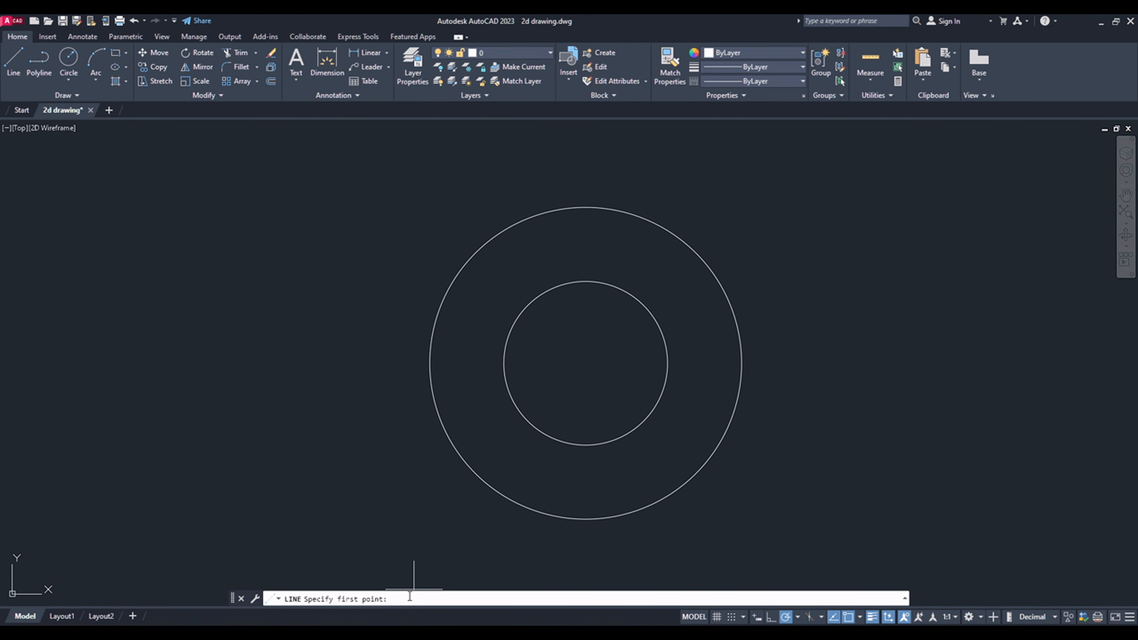
{"action": "left_click", "coordinate": [585, 363]}
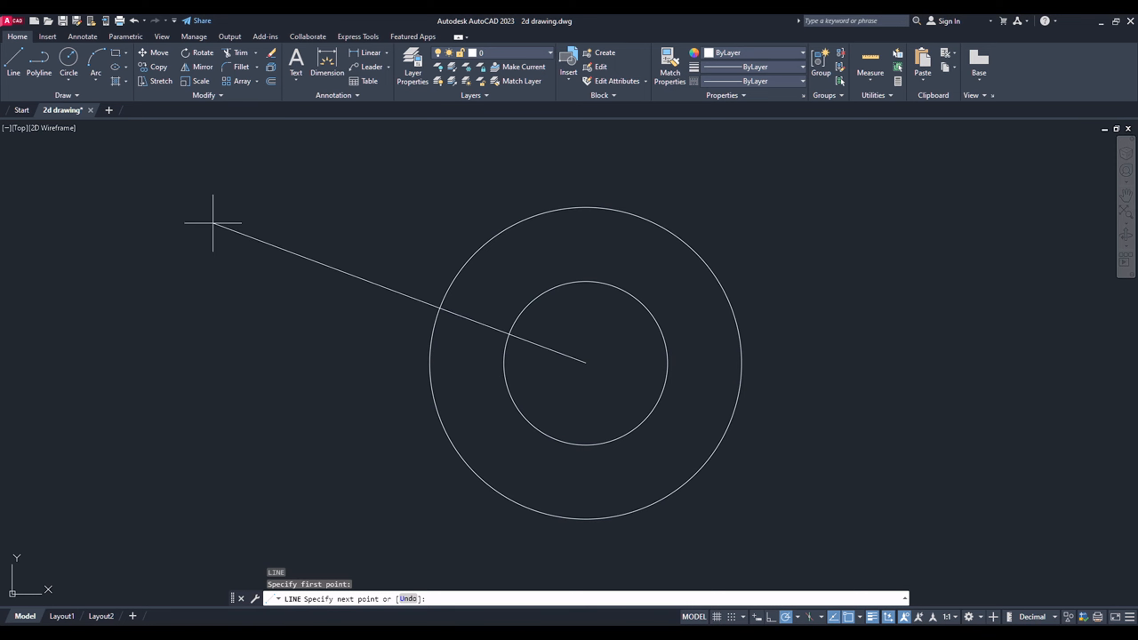
{"action": "key", "text": "F8"}
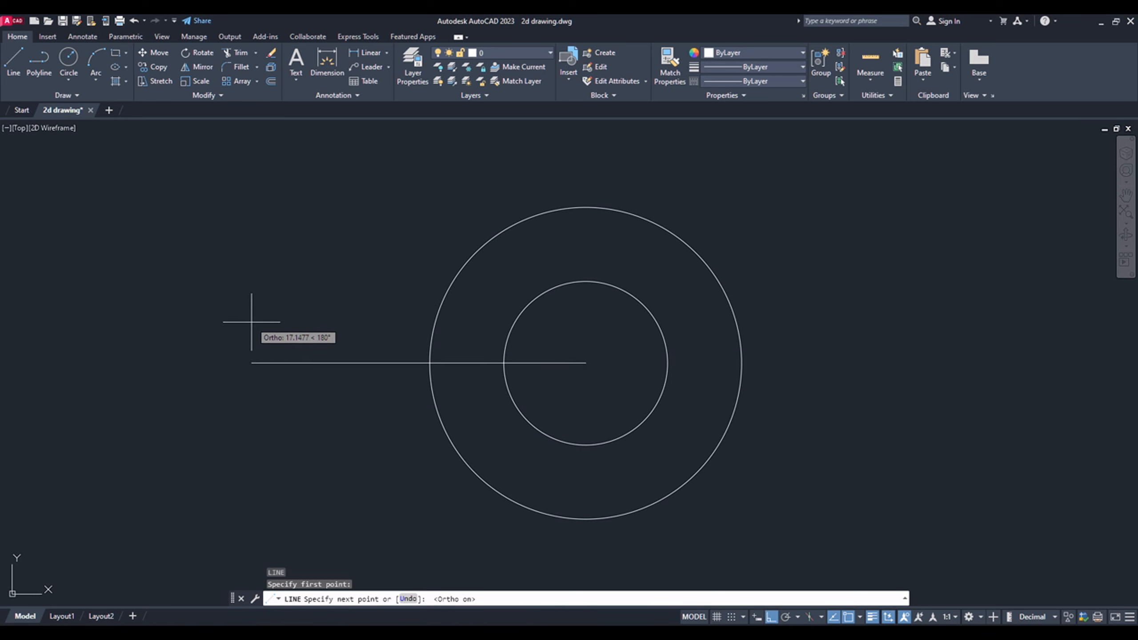
{"action": "type", "text": "16"}
{"action": "key", "text": "Return"}
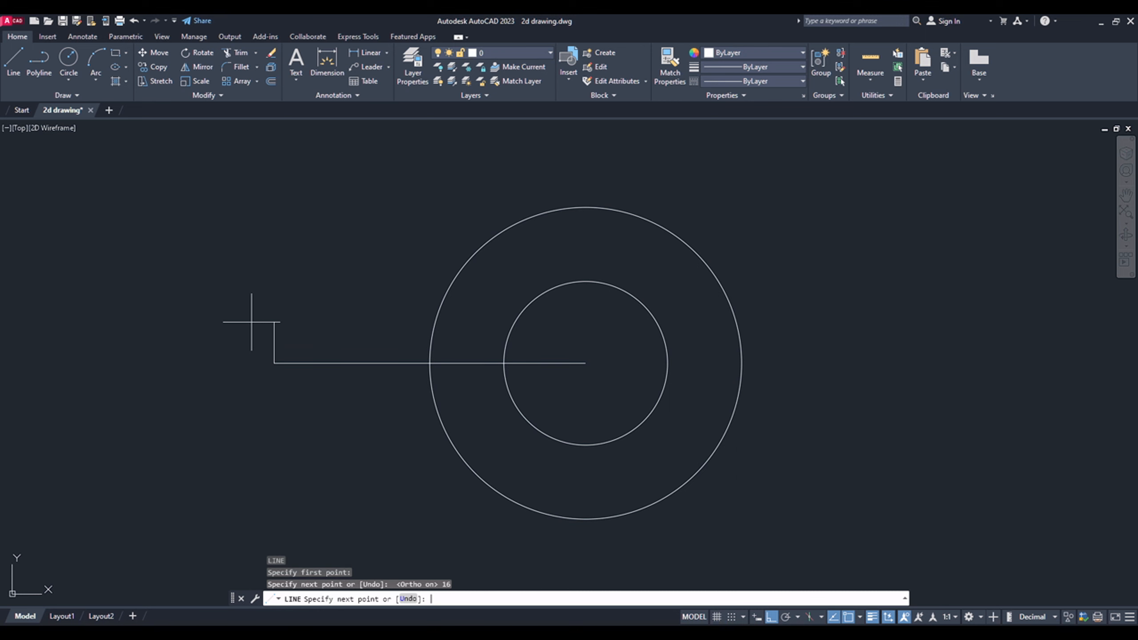
{"action": "key", "text": "Escape"}
- Check the reference and draw a circle of radius 2 centred on the left end of the construction line
{"action": "key", "text": "alt+Tab"}
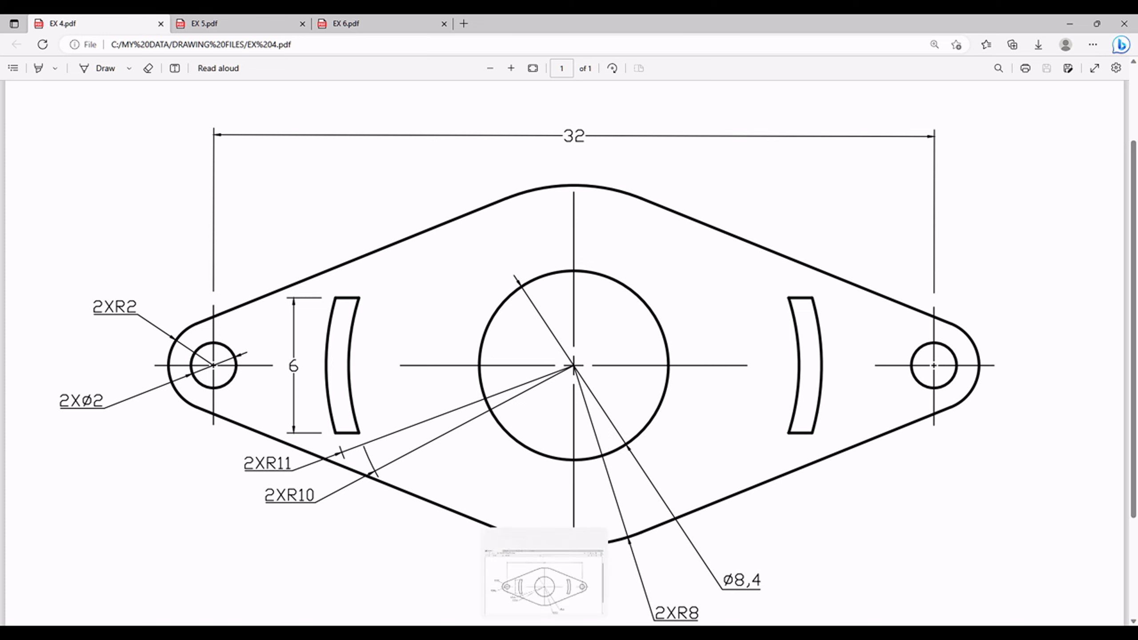
{"action": "key", "text": "alt+Tab"}
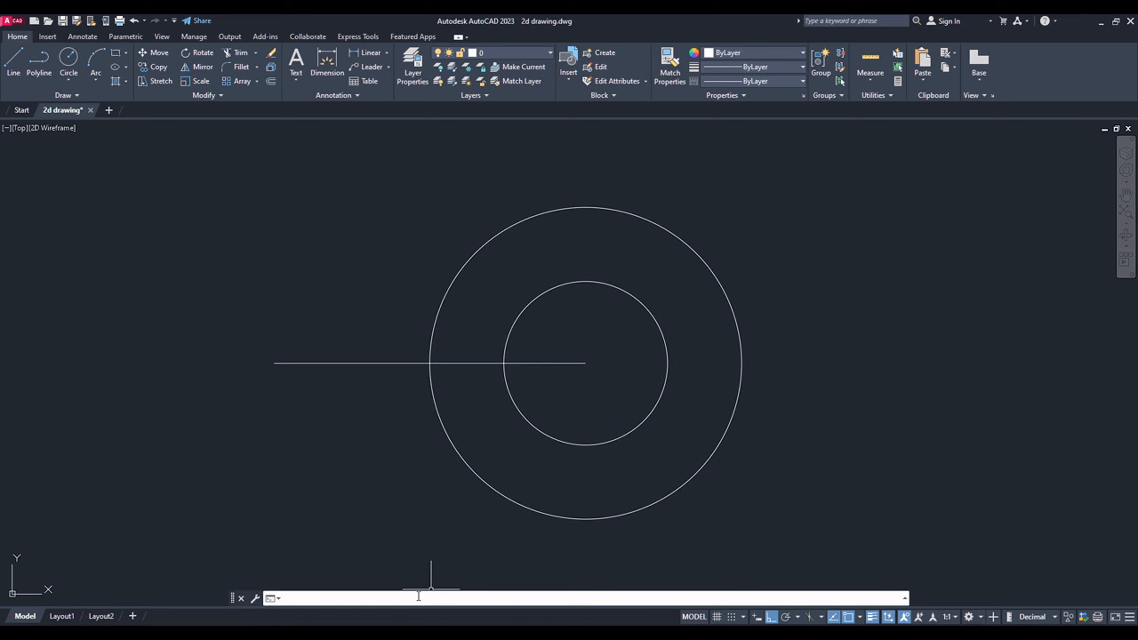
{"action": "type", "text": "c"}
{"action": "key", "text": "Return"}
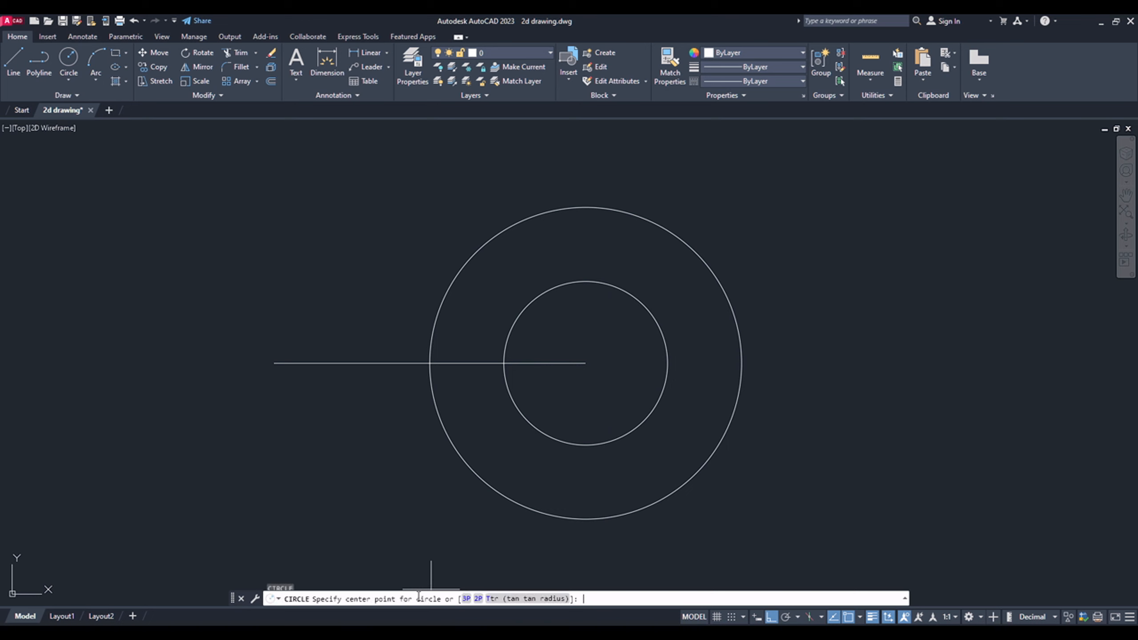
{"action": "left_click", "coordinate": [274, 363]}
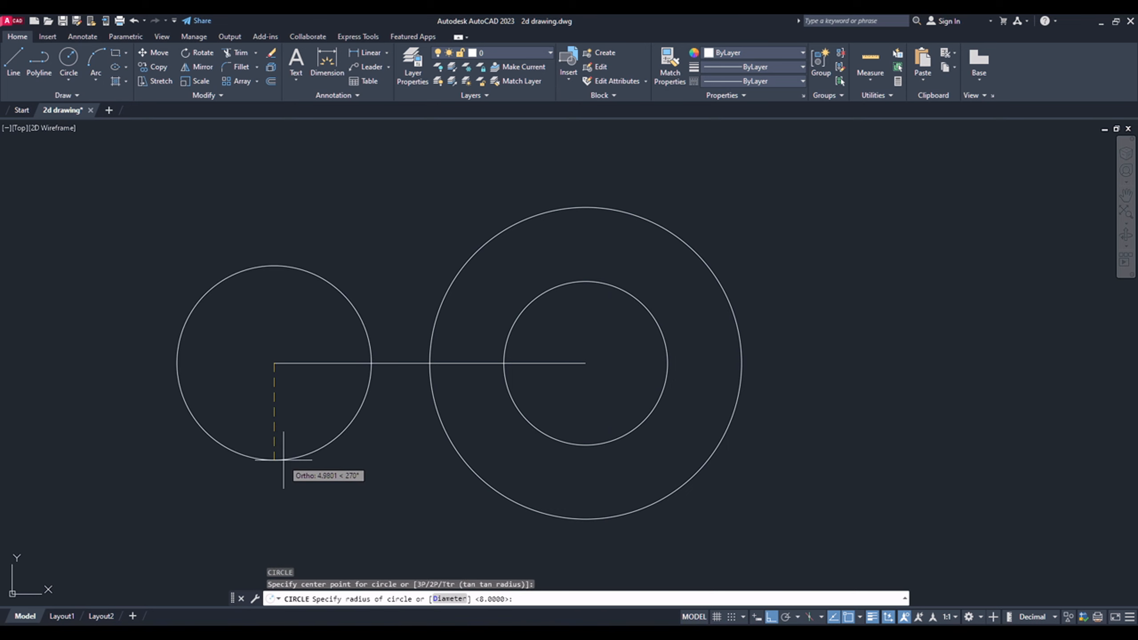
{"action": "type", "text": "2"}
{"action": "key", "text": "Return"}
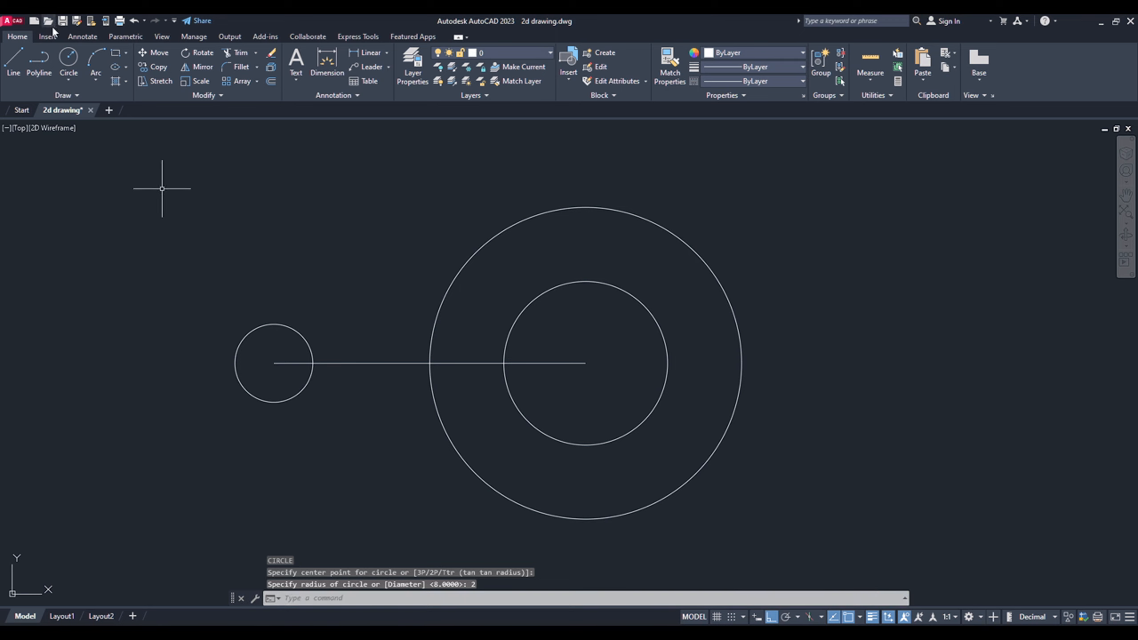
- Draw a concentric circle of diameter 2 inside the radius 2 circle using the Diameter option
{"action": "type", "text": "c"}
{"action": "key", "text": "Return"}
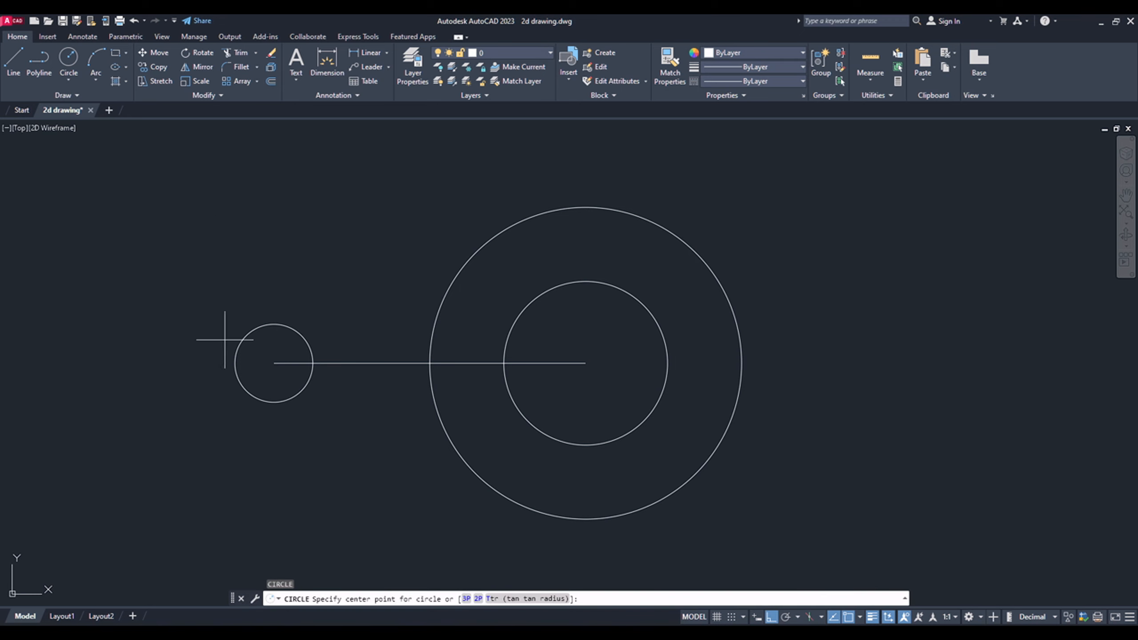
{"action": "left_click", "coordinate": [274, 362]}
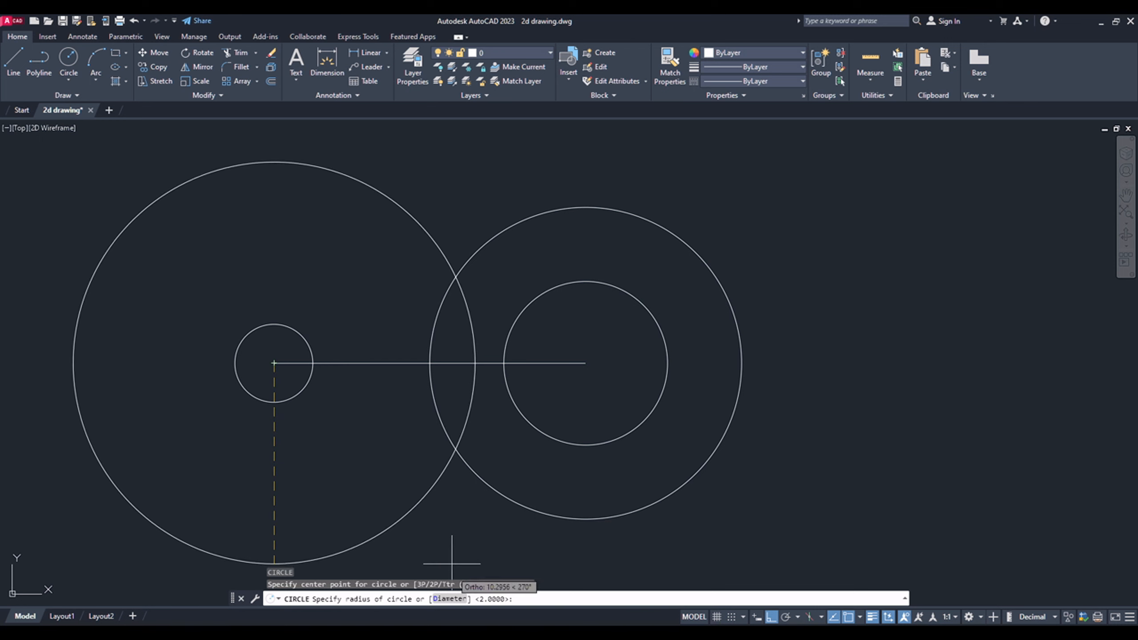
{"action": "left_click", "coordinate": [450, 599]}
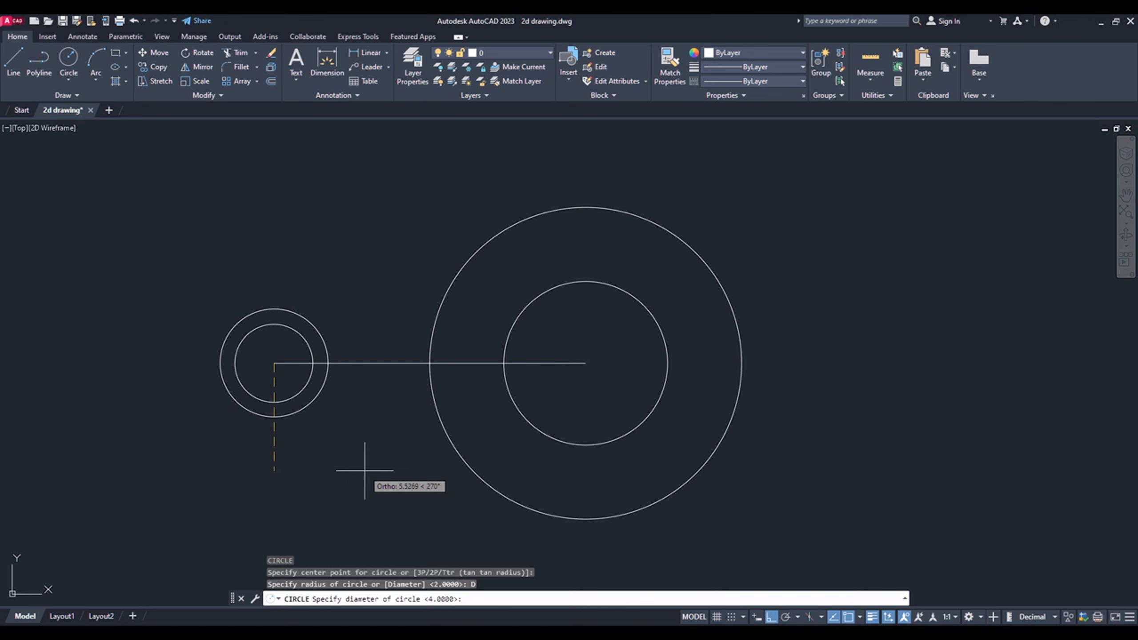
{"action": "type", "text": "2"}
{"action": "key", "text": "Return"}
- Erase the horizontal construction line between the small and large circles
{"action": "left_click", "coordinate": [349, 383]}
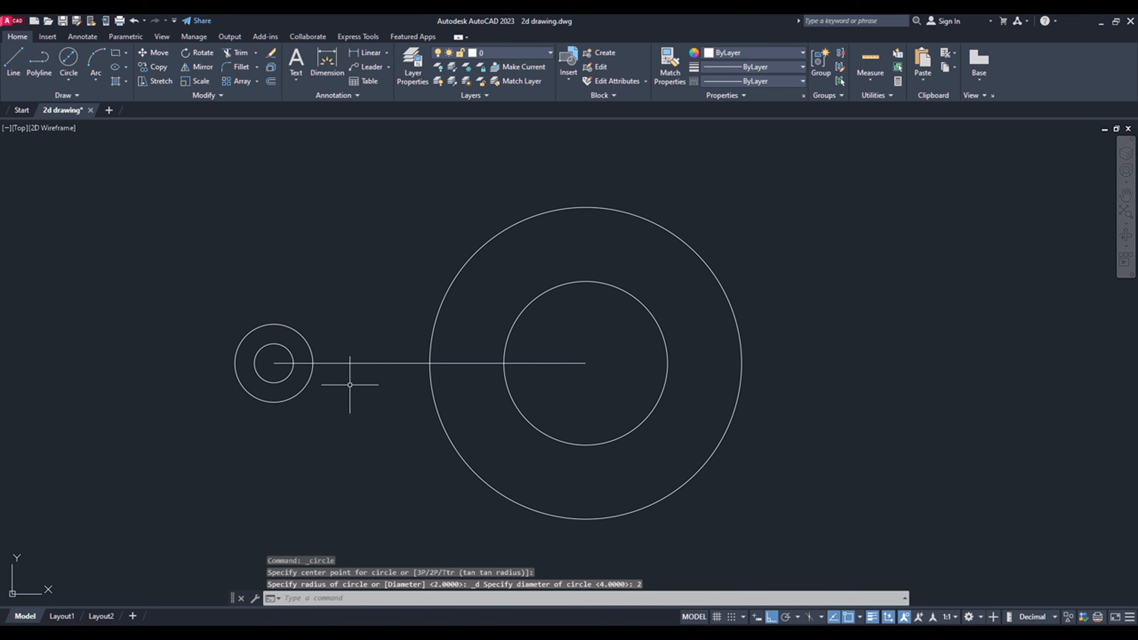
{"action": "left_click", "coordinate": [342, 323]}
{"action": "key", "text": "Delete"}
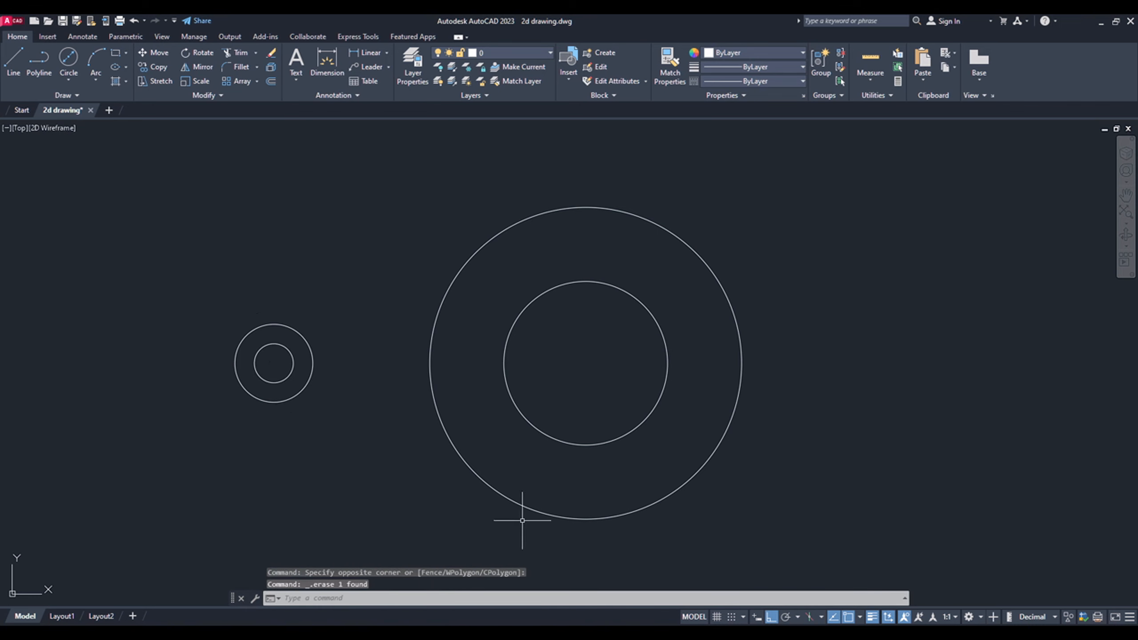
- Check the reference and, with Ortho off, draw a line tangent to the upper sides of the radius 2 and radius 8 circles
{"action": "key", "text": "alt+Tab"}
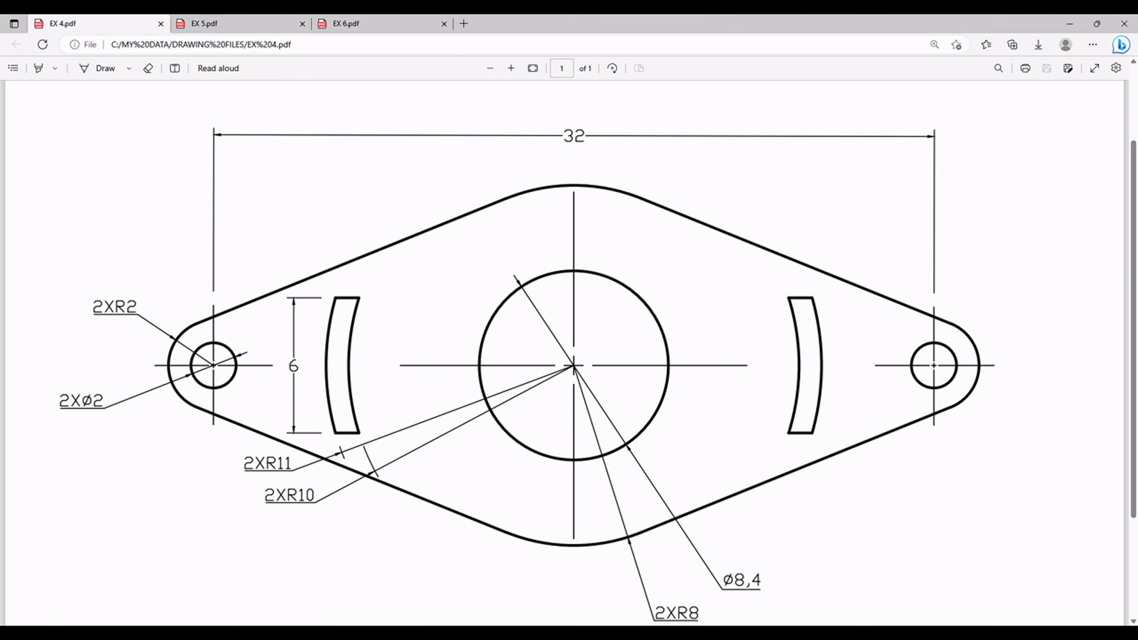
{"action": "key", "text": "alt+Tab"}
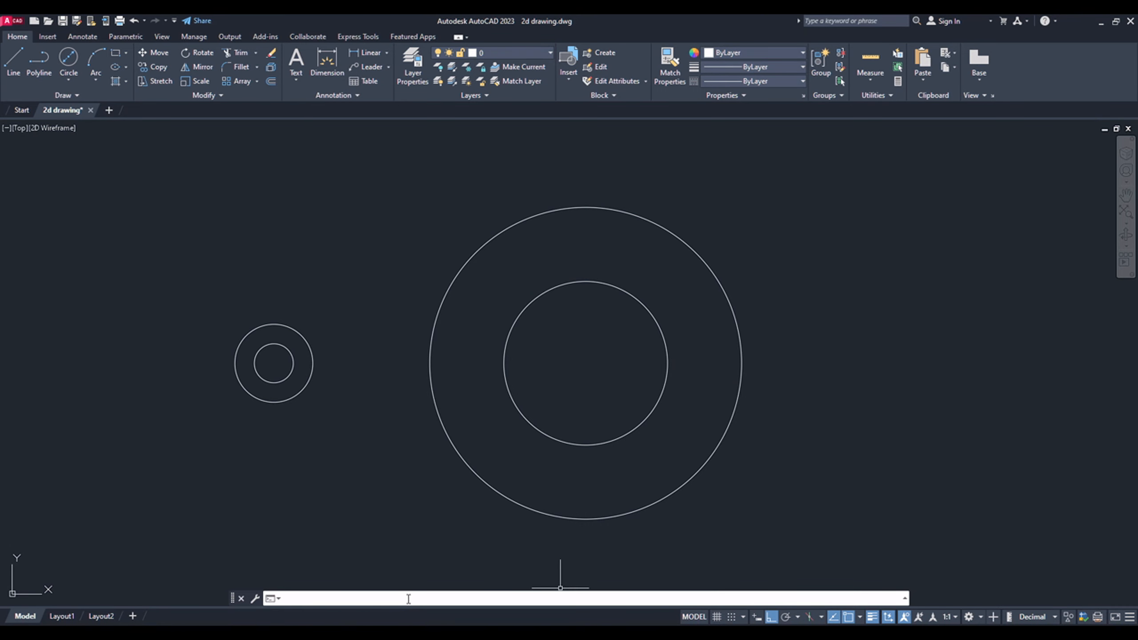
{"action": "type", "text": "l"}
{"action": "key", "text": "Return"}
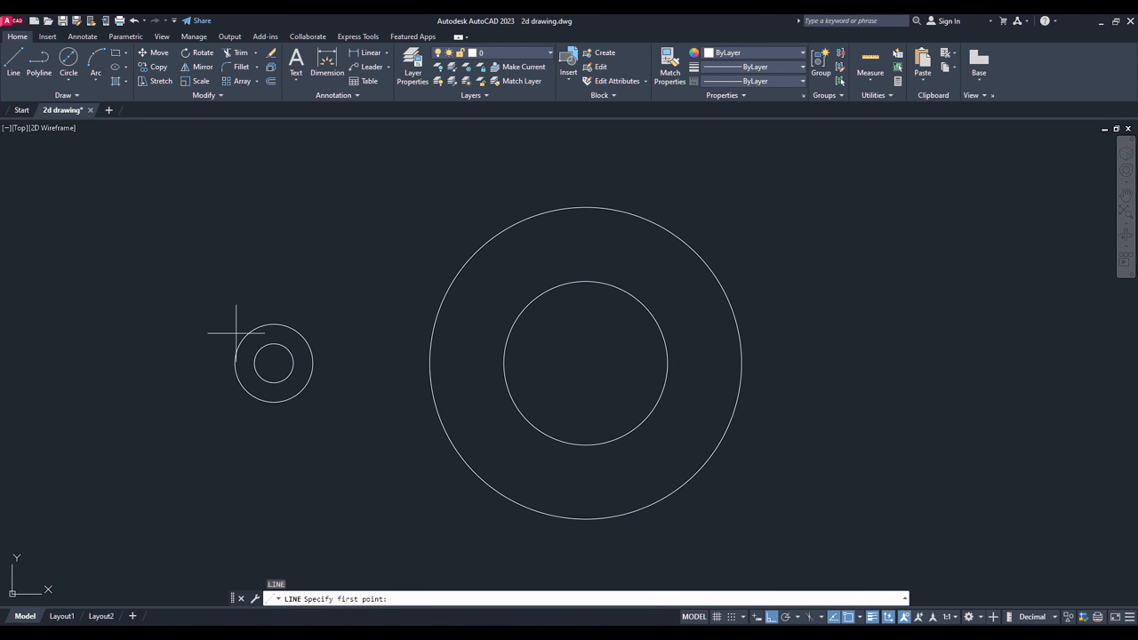
{"action": "key", "text": "F8"}
{"action": "right_click", "coordinate": [220, 291], "text": "shift"}
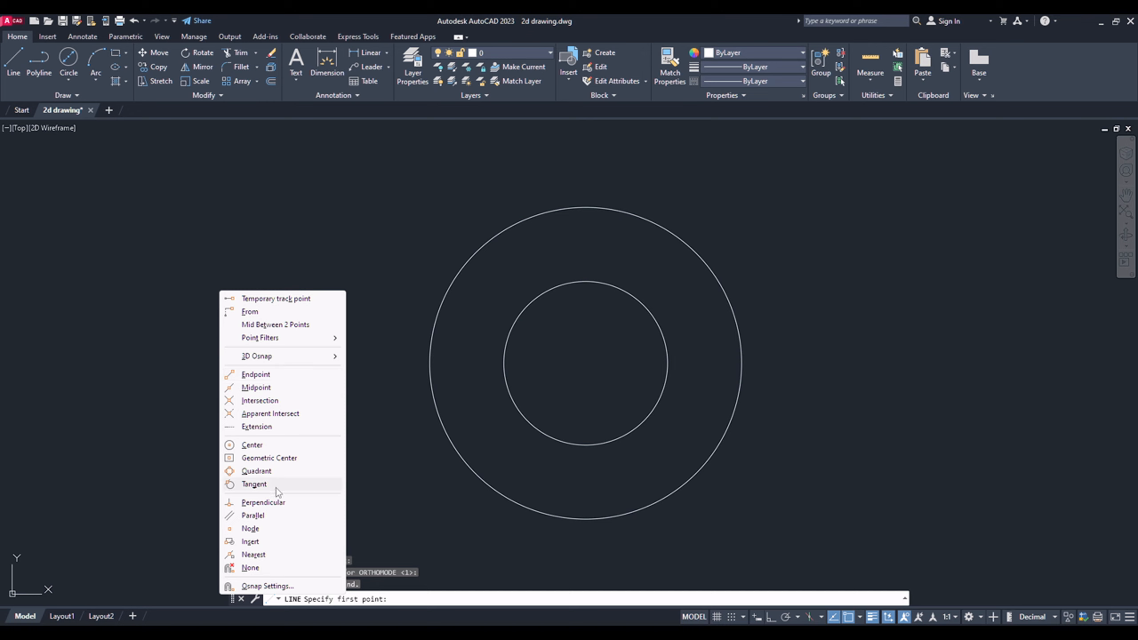
{"action": "left_click", "coordinate": [253, 484]}
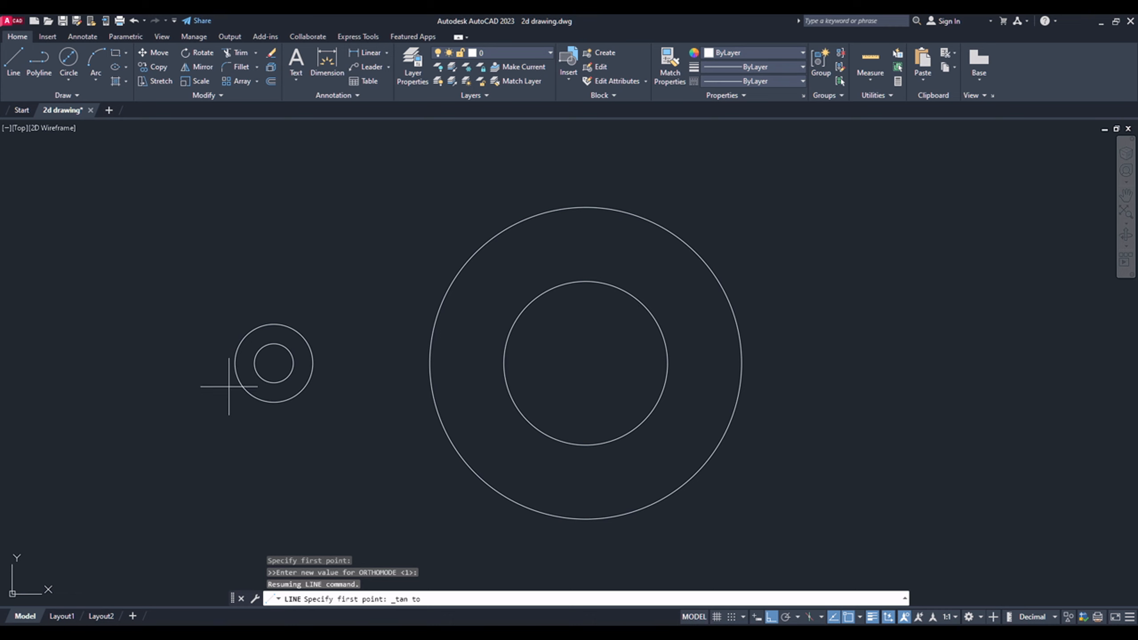
{"action": "left_click", "coordinate": [243, 337]}
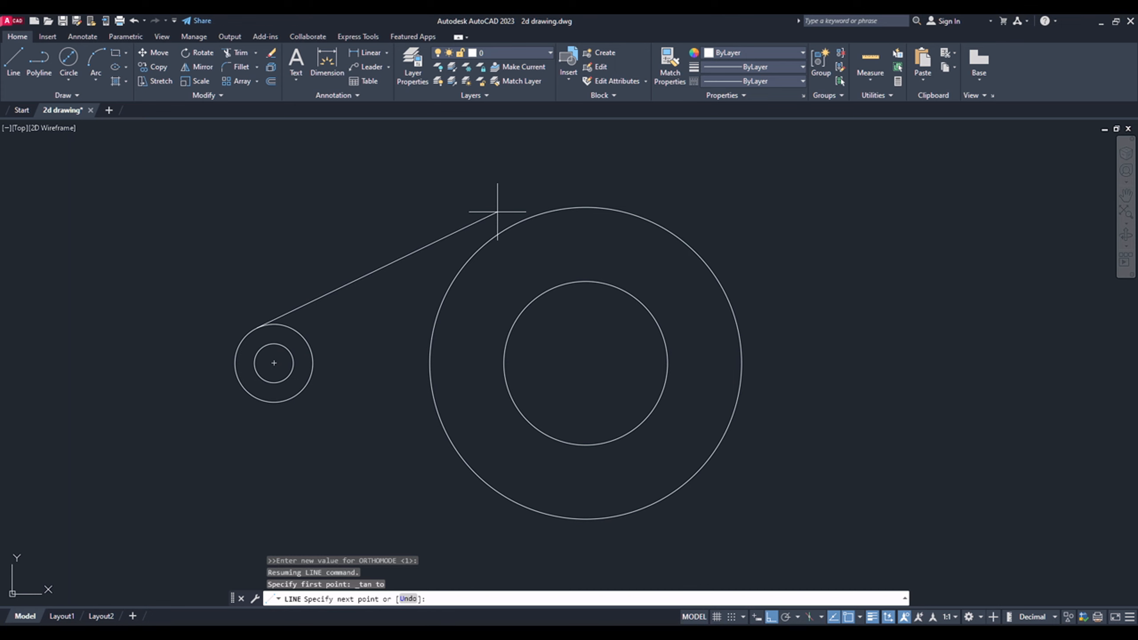
{"action": "right_click", "coordinate": [497, 211], "text": "shift"}
{"action": "left_click", "coordinate": [533, 408]}
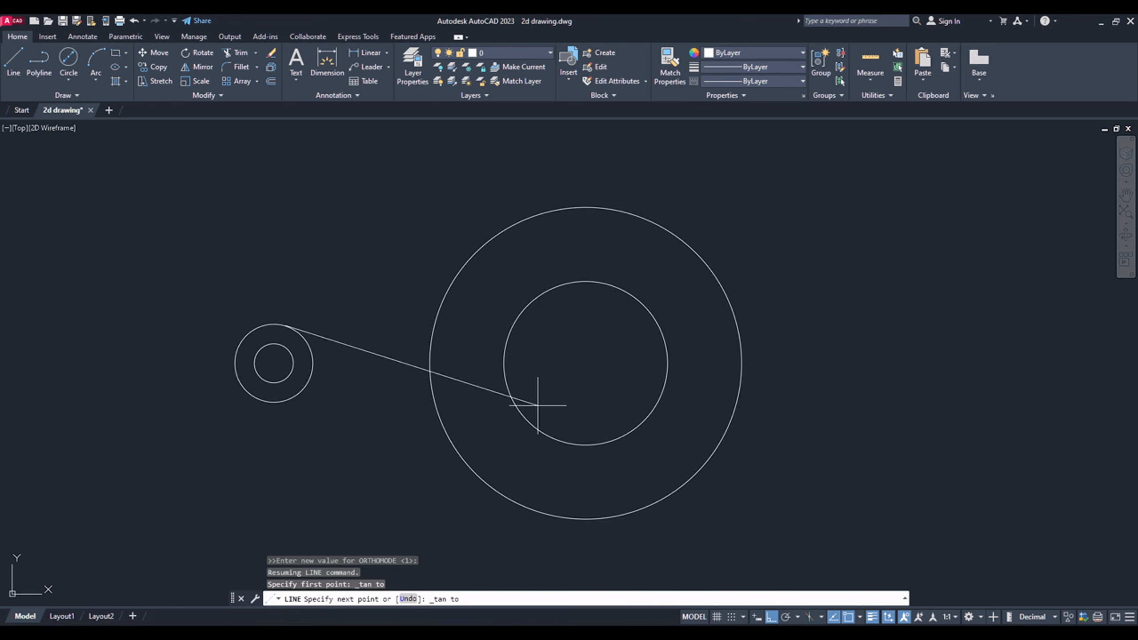
{"action": "left_click", "coordinate": [533, 217]}
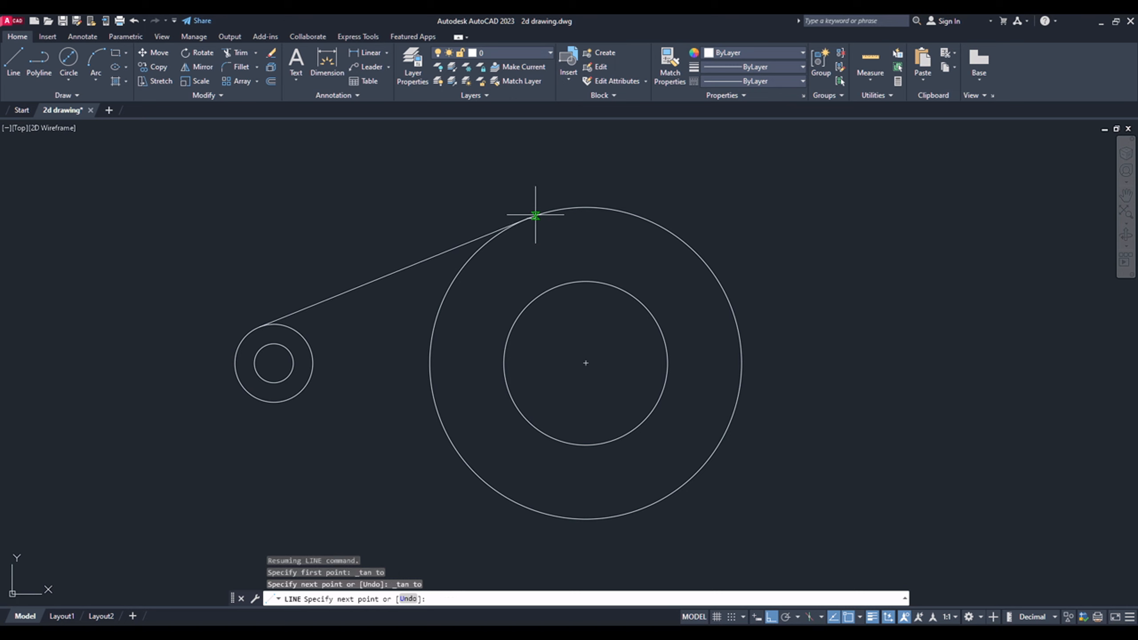
{"action": "key", "text": "Escape"}
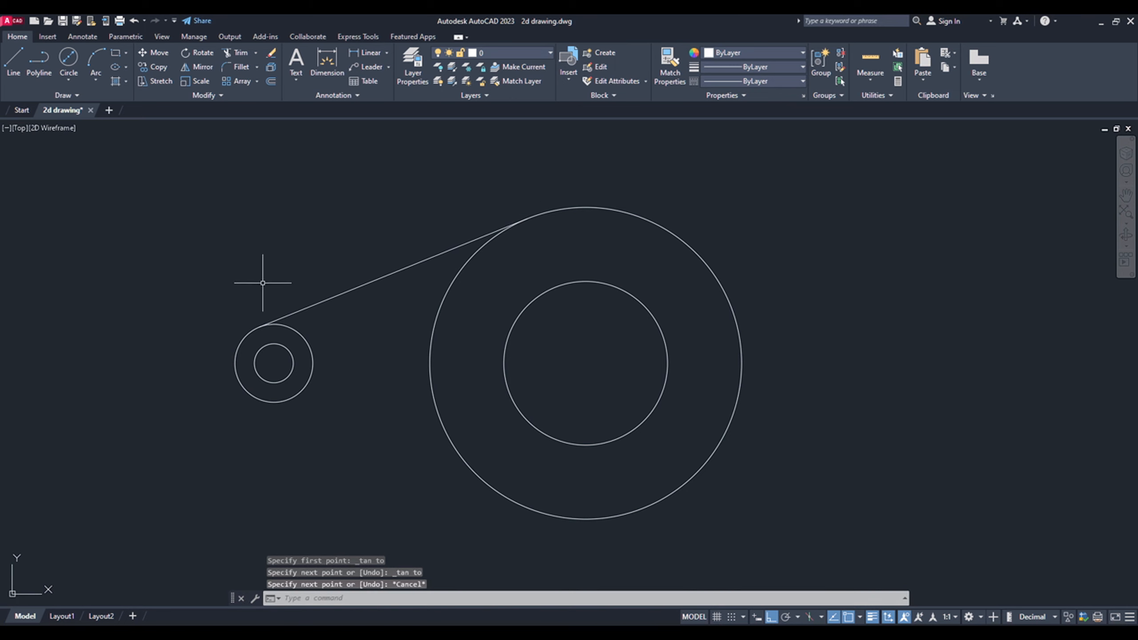
- Draw a second line tangent to the lower sides of the radius 2 and radius 8 circles
{"action": "key", "text": "Return"}
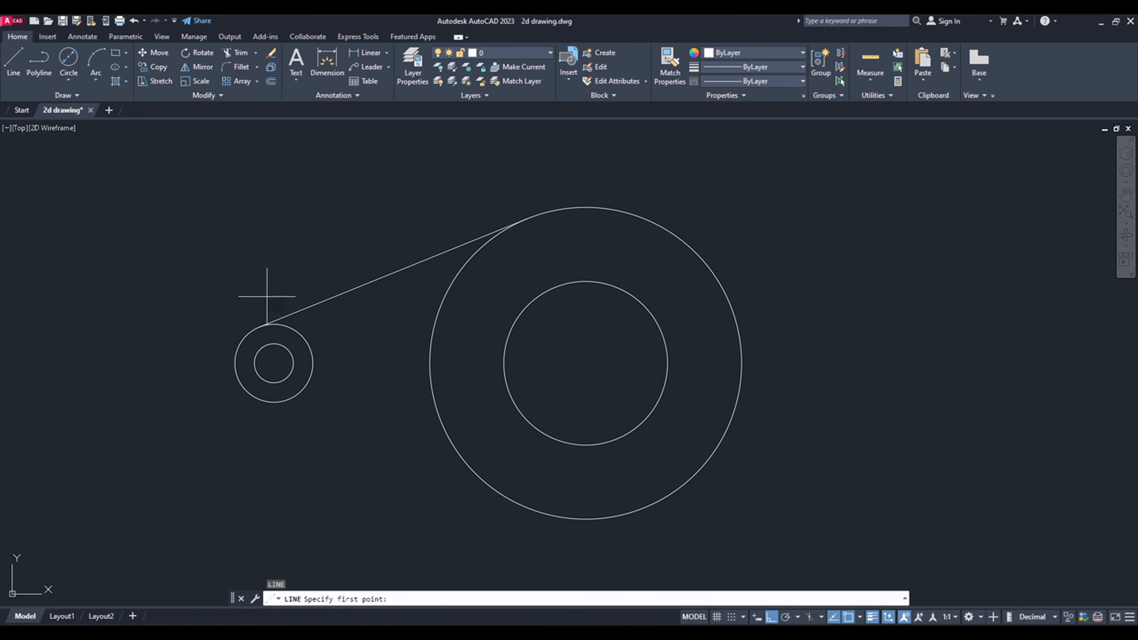
{"action": "right_click", "coordinate": [298, 306], "text": "shift"}
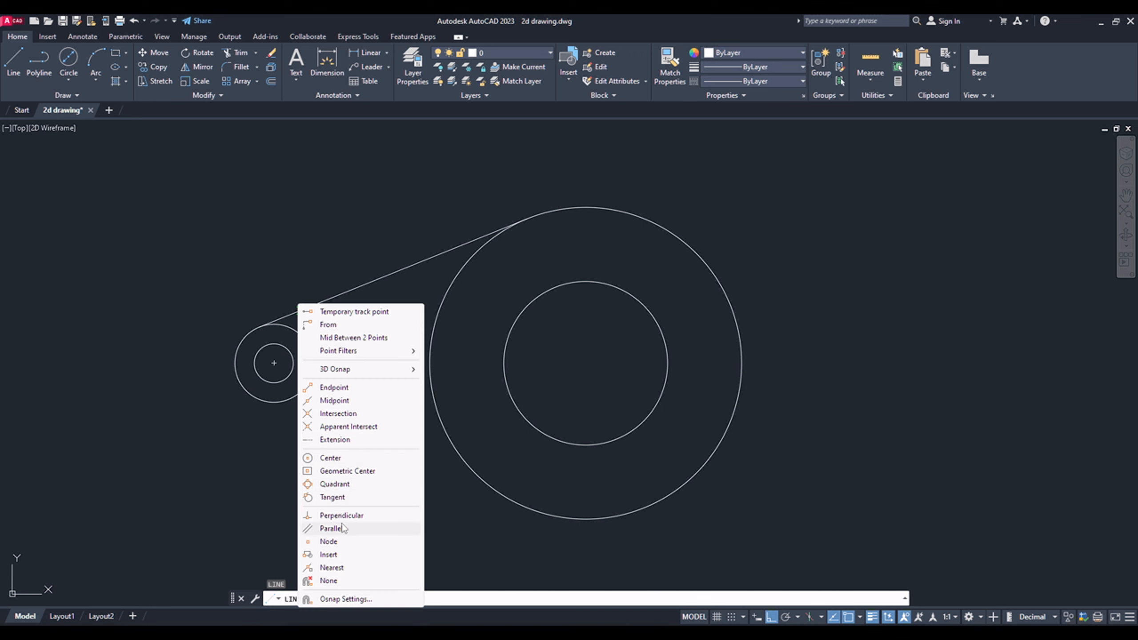
{"action": "left_click", "coordinate": [332, 496]}
{"action": "left_click", "coordinate": [272, 402]}
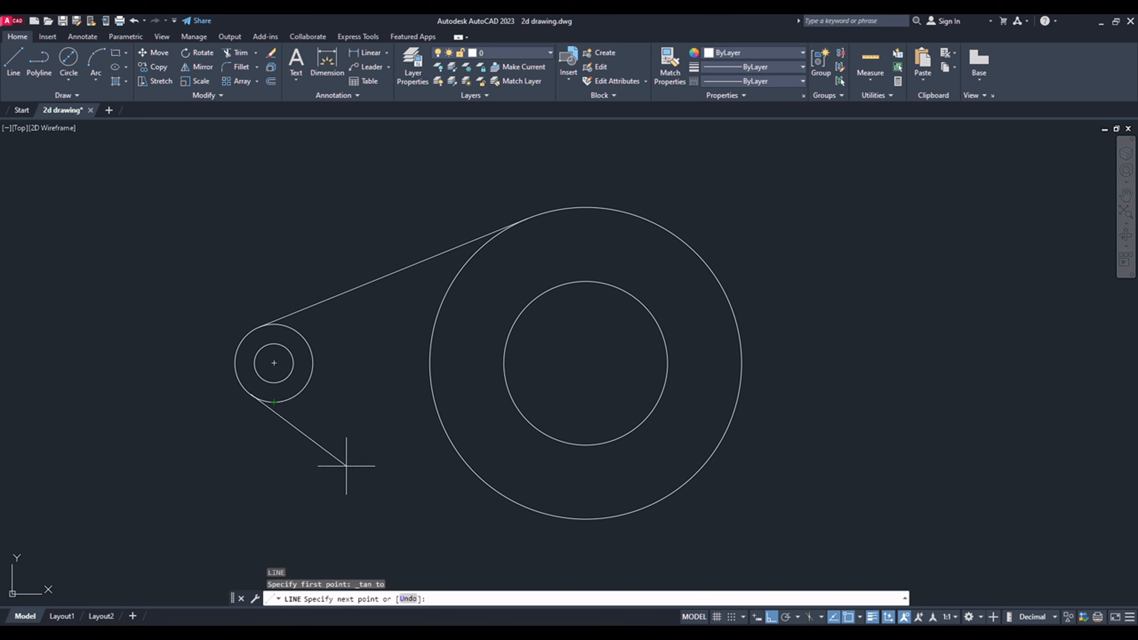
{"action": "right_click", "coordinate": [384, 481], "text": "shift"}
{"action": "left_click", "coordinate": [425, 373]}
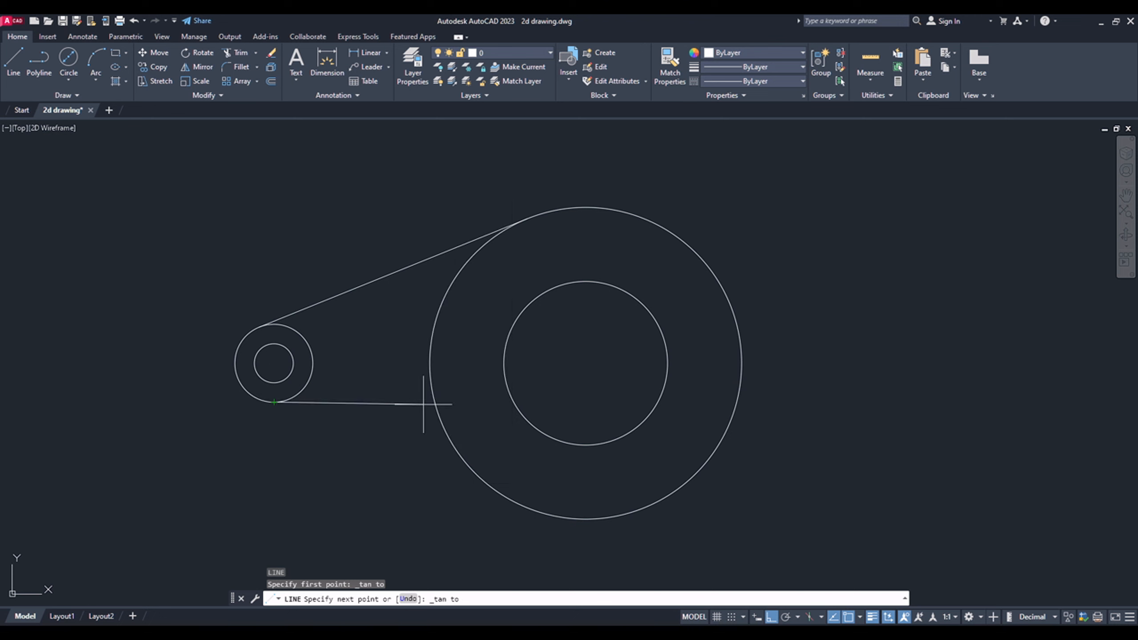
{"action": "left_click", "coordinate": [509, 500]}
{"action": "key", "text": "Escape"}
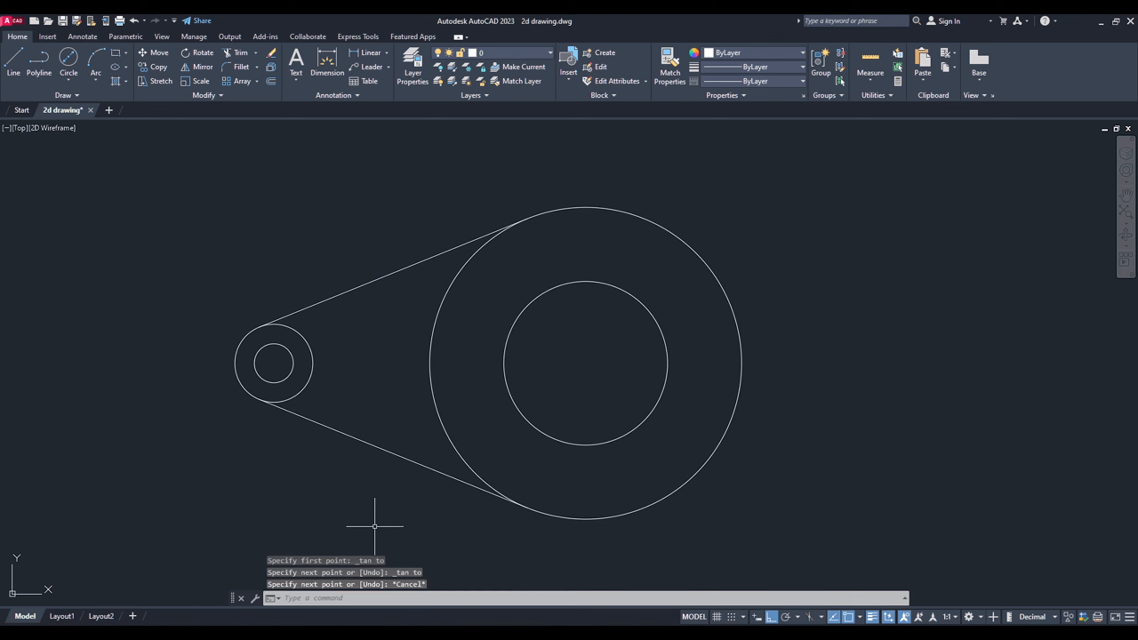
- Trim the inner part of the radius 2 circle between the two tangent lines
{"action": "key", "text": "alt+Tab"}
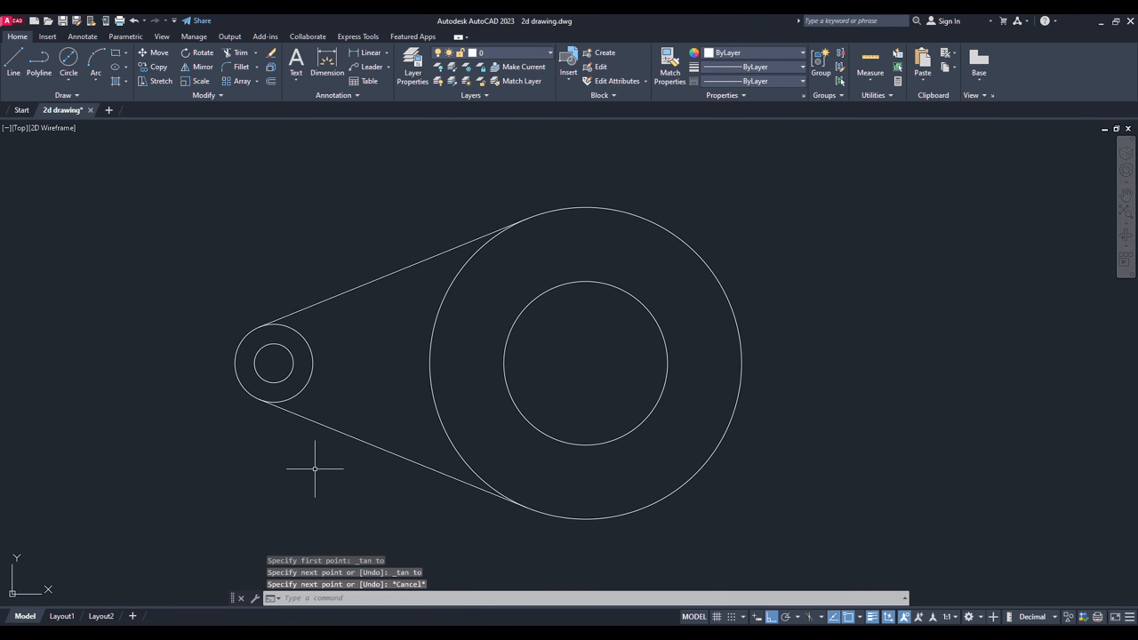
{"action": "type", "text": "tr"}
{"action": "key", "text": "Return"}
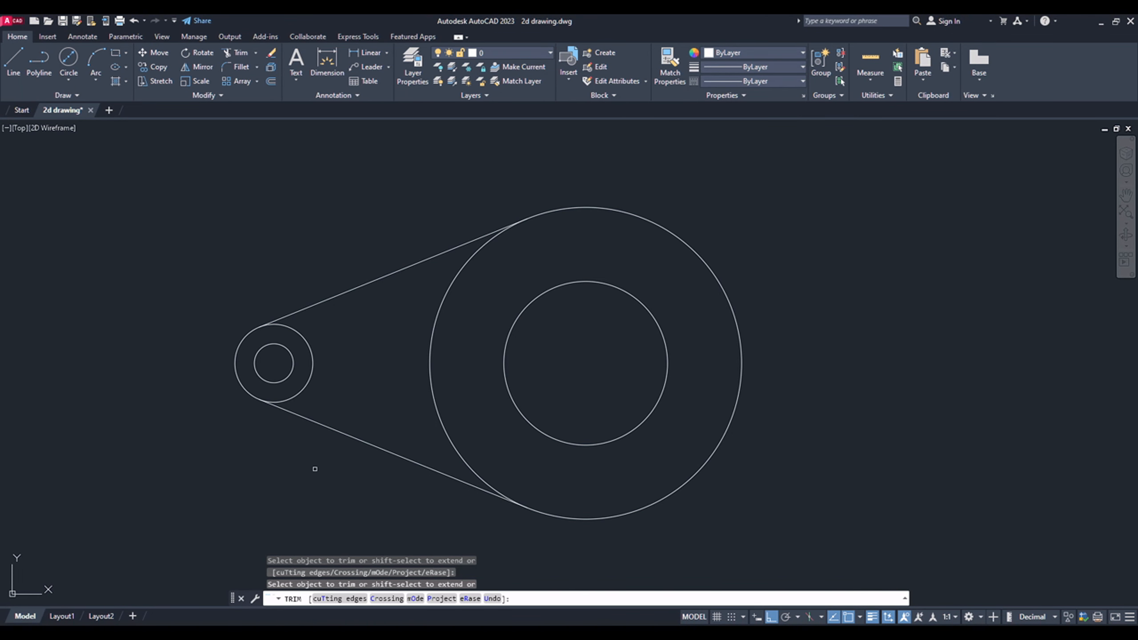
{"action": "left_click_drag", "start_coordinate": [326, 375], "coordinate": [305, 363]}
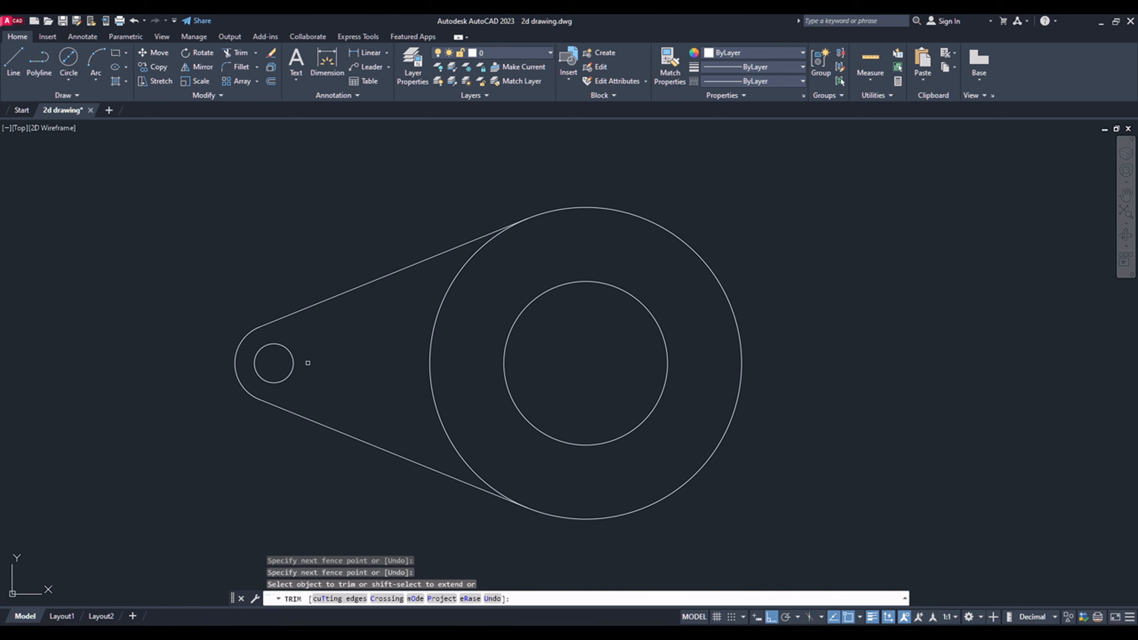
{"action": "key", "text": "Escape"}
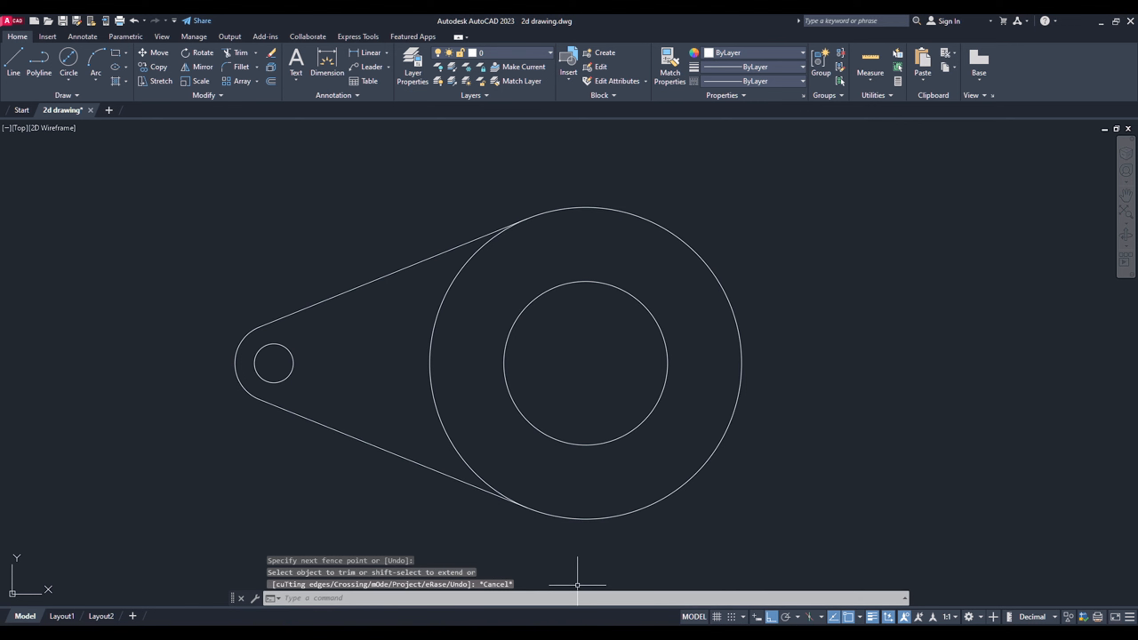
- Check the slot radii in the reference and draw a circle of radius 11 centred on the large circles' centre
{"action": "key", "text": "alt+Tab"}
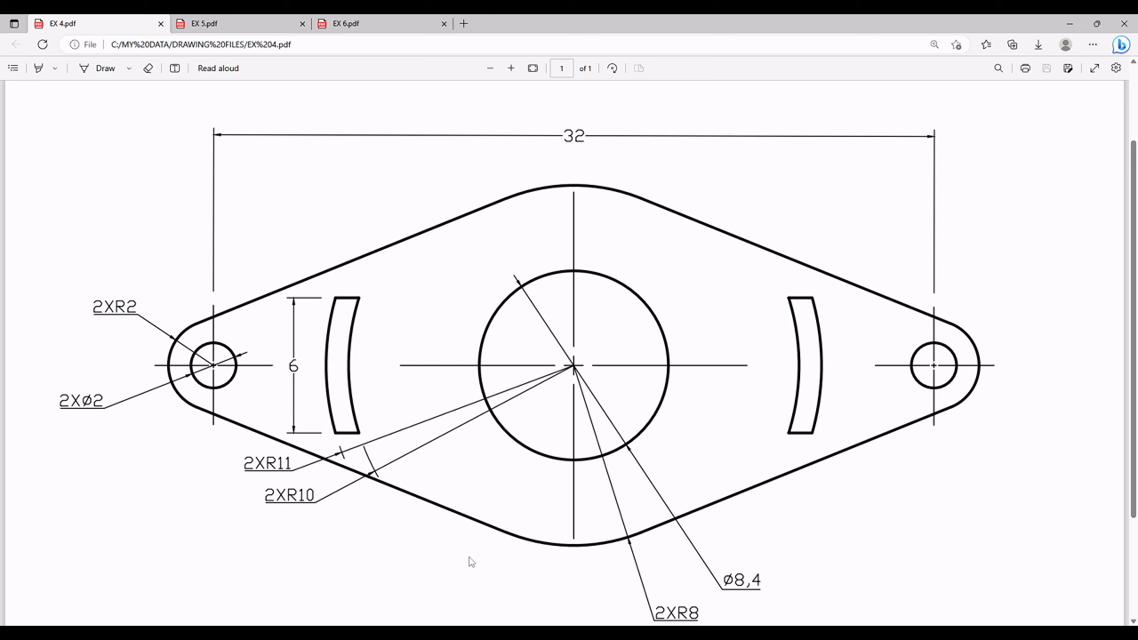
{"action": "left_click", "coordinate": [555, 583]}
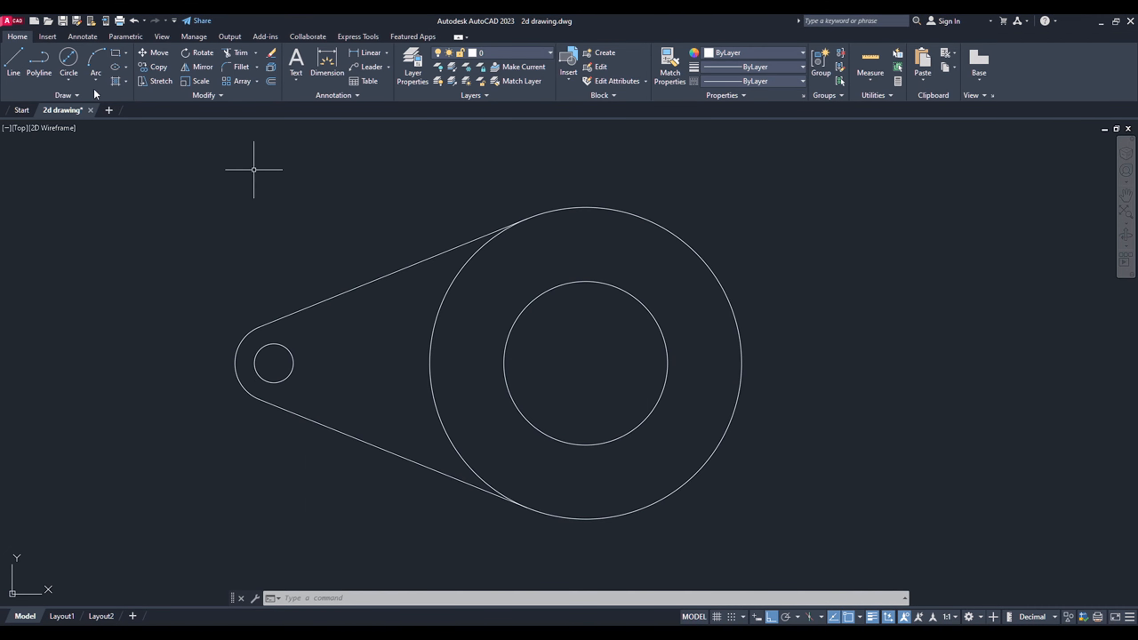
{"action": "left_click", "coordinate": [66, 58]}
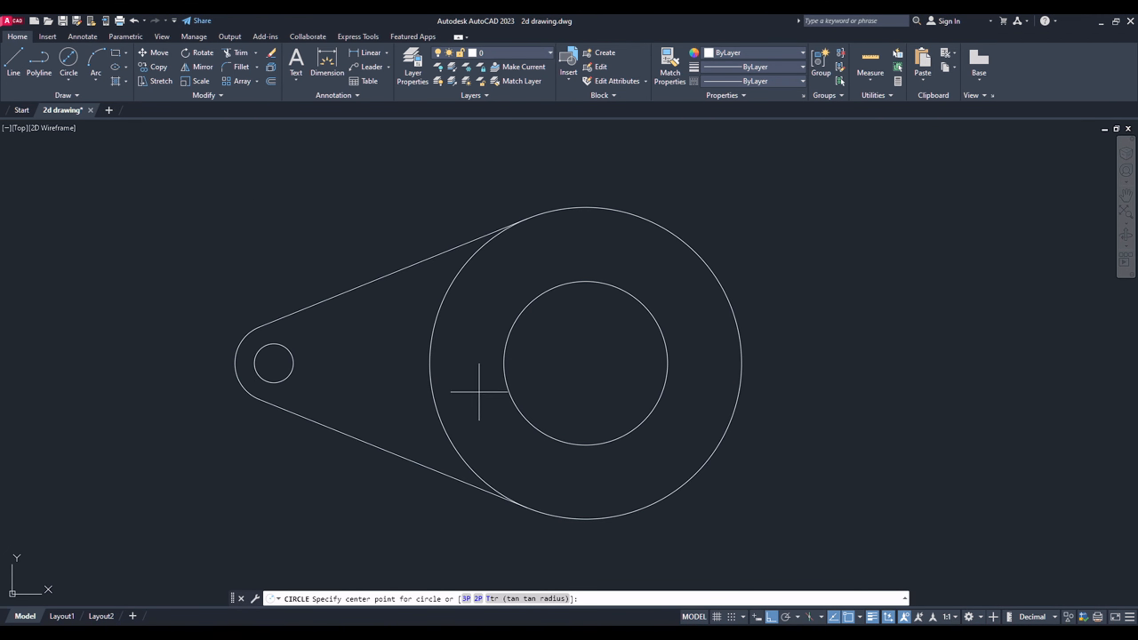
{"action": "key", "text": "Escape"}
{"action": "left_click", "coordinate": [69, 82]}
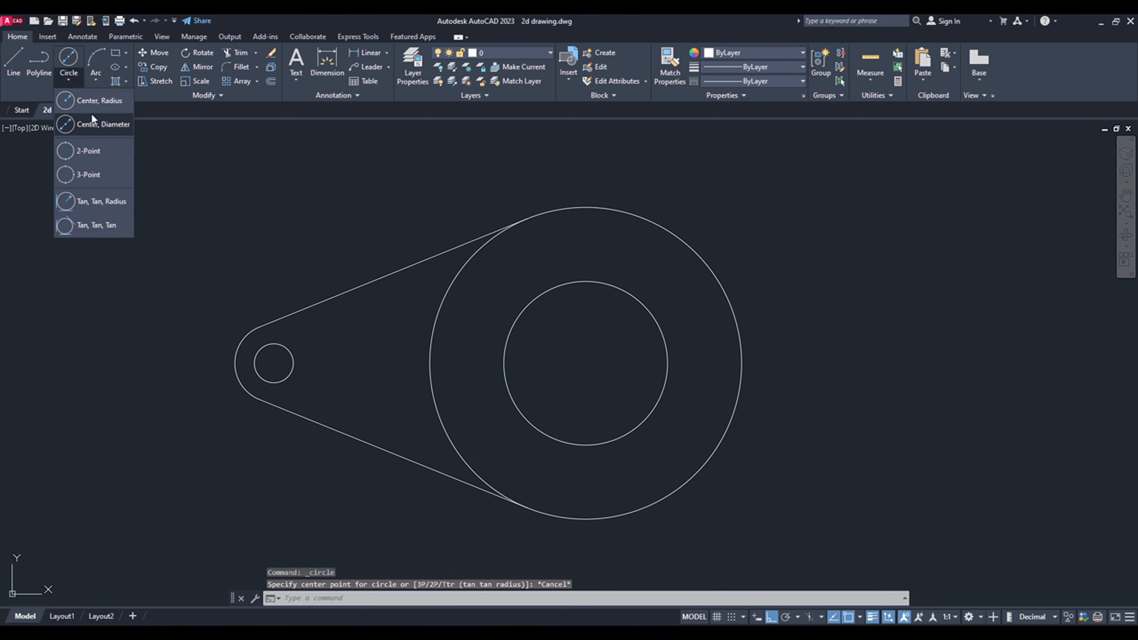
{"action": "left_click", "coordinate": [90, 117]}
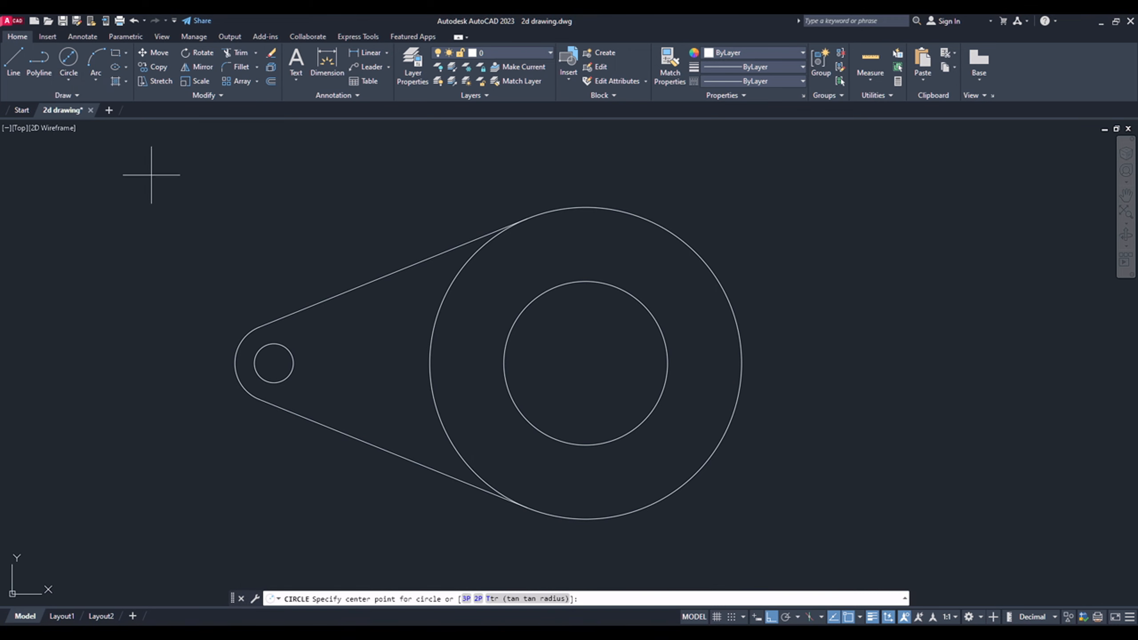
{"action": "left_click", "coordinate": [586, 363]}
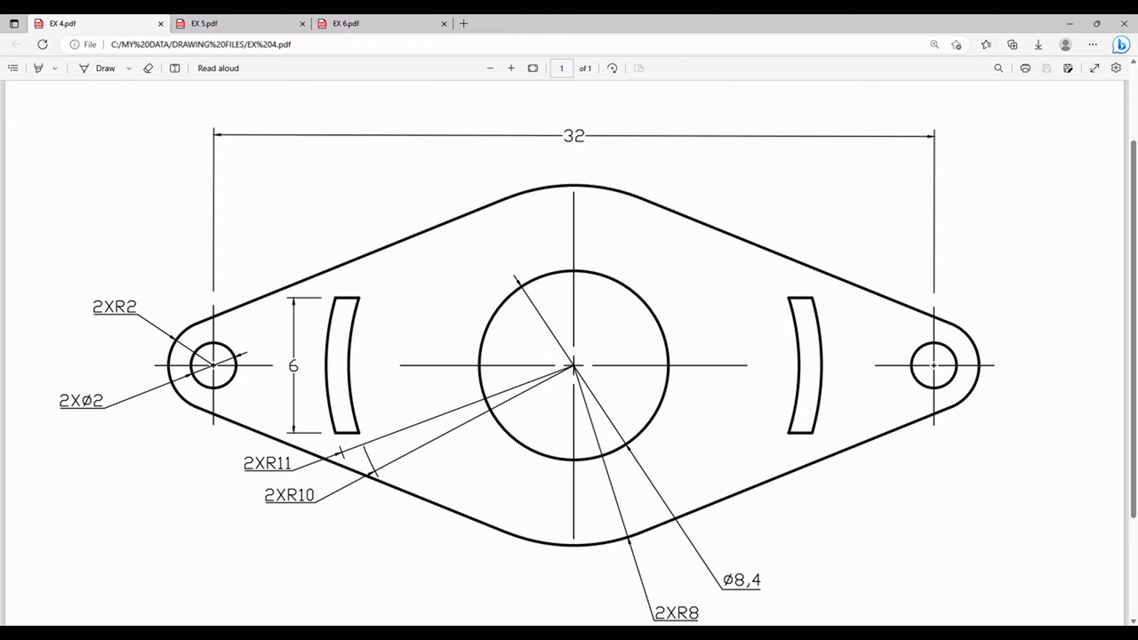
{"action": "type", "text": "11"}
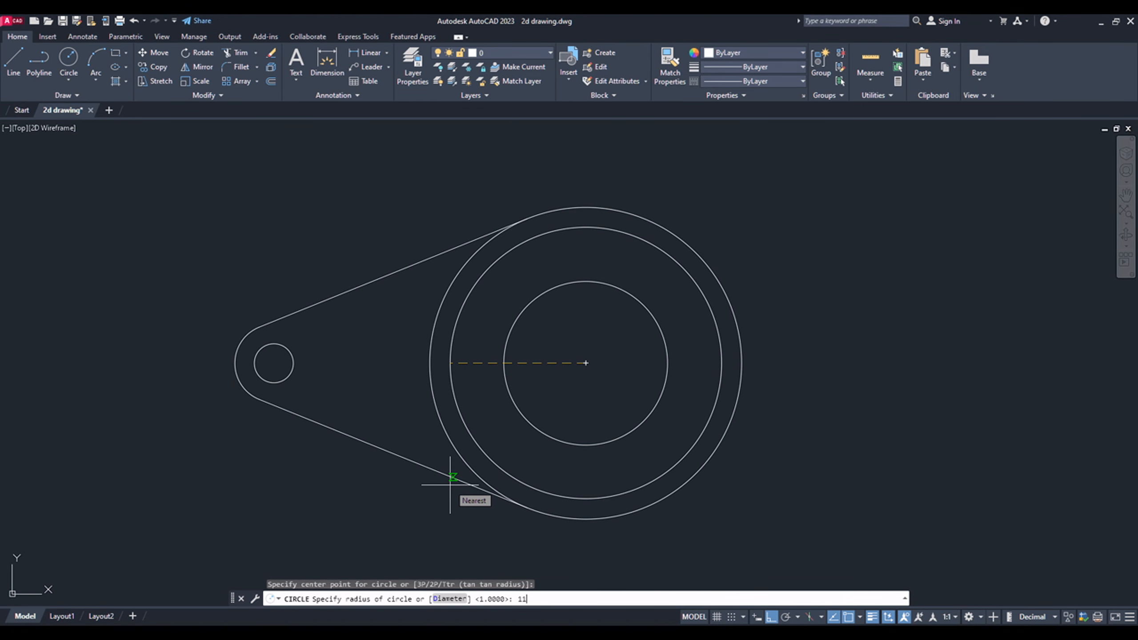
{"action": "key", "text": "Return"}
- Draw a concentric circle of radius 10 at the large circles' centre
{"action": "left_click", "coordinate": [71, 63]}
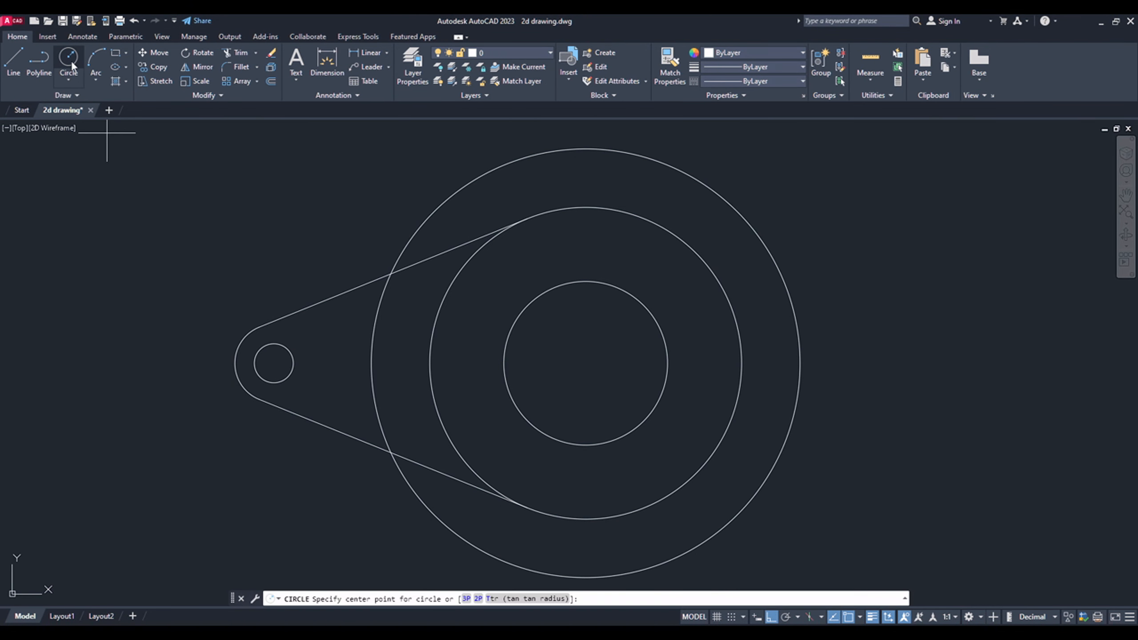
{"action": "left_click", "coordinate": [585, 363]}
{"action": "type", "text": "10"}
{"action": "key", "text": "Return"}
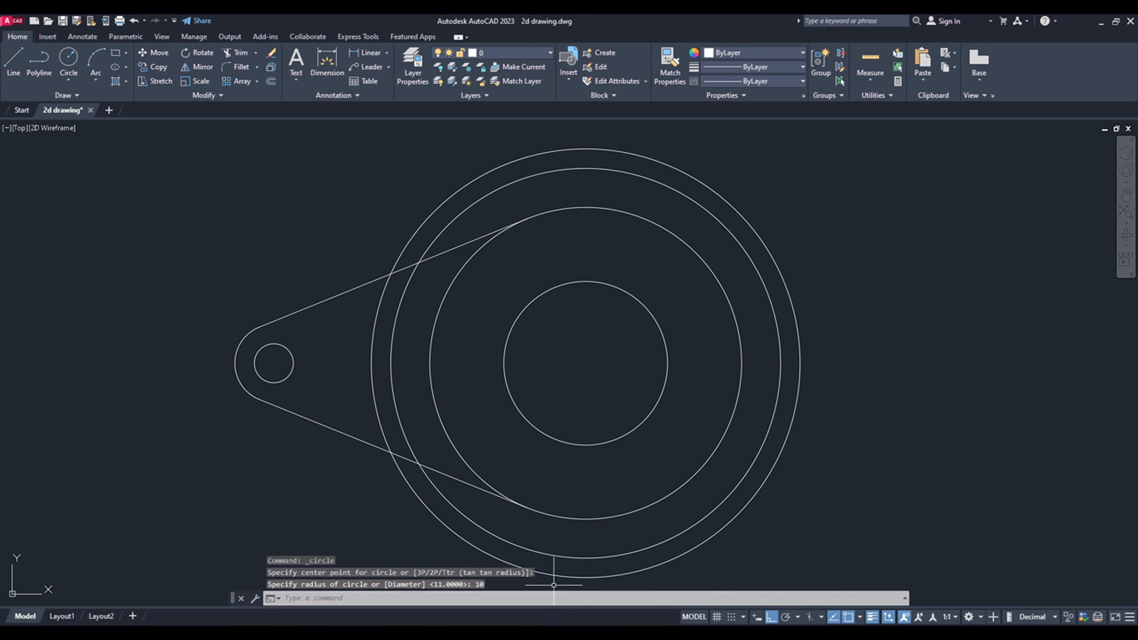
- Check the reference and draw a short horizontal line at centre height across the left side of the radius 10 and 11 circles, with Ortho on
{"action": "left_click", "coordinate": [544, 633]}
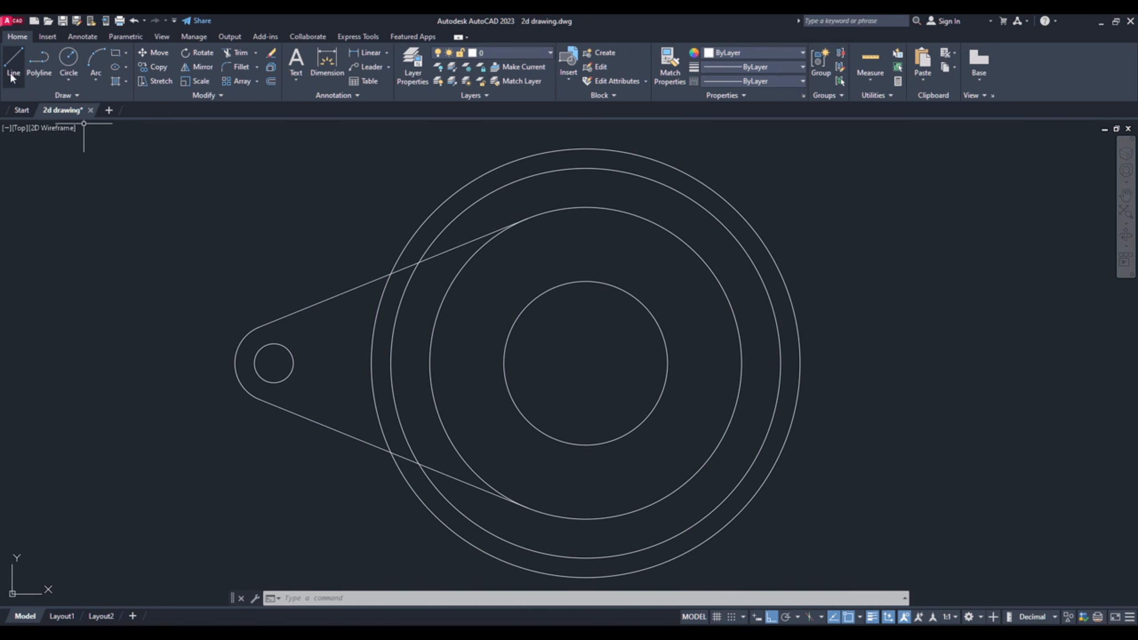
{"action": "left_click", "coordinate": [14, 59]}
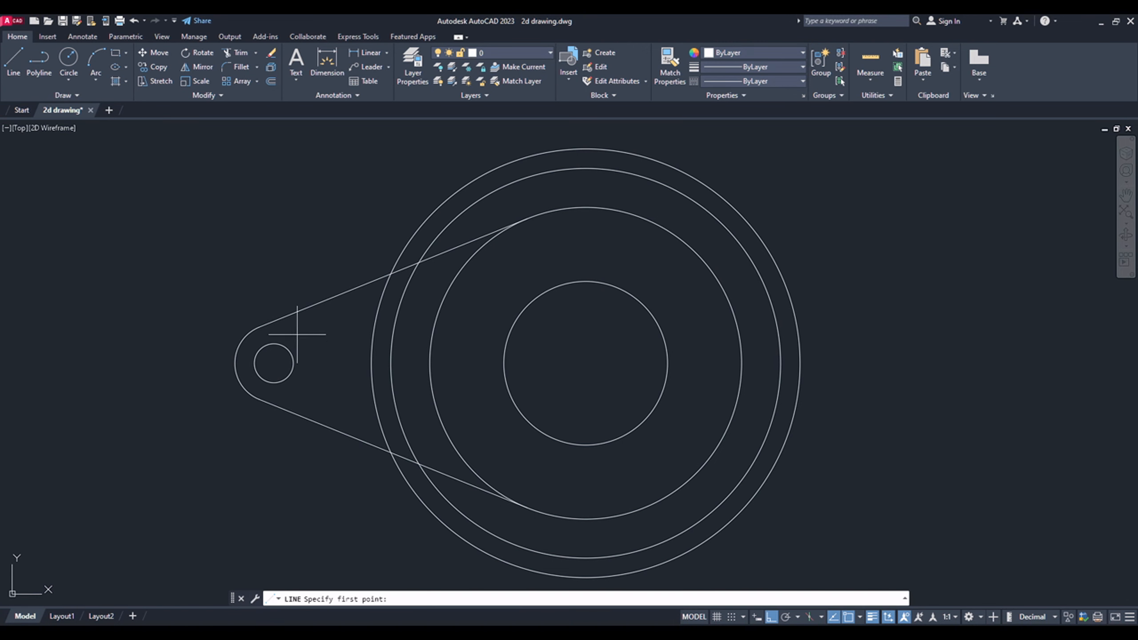
{"action": "left_click", "coordinate": [405, 362]}
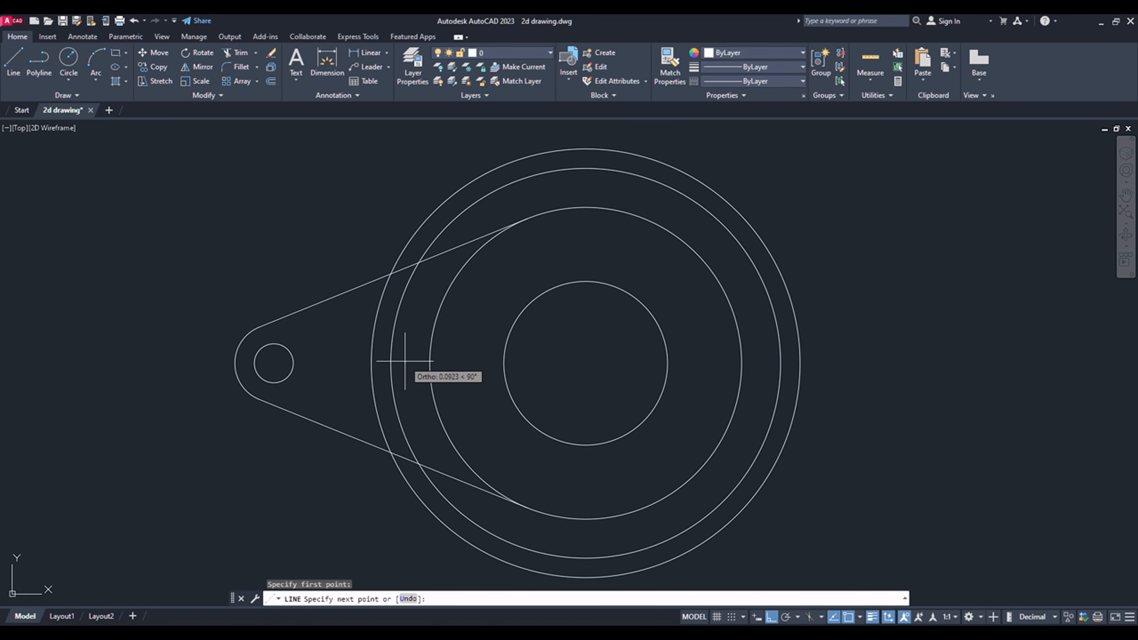
{"action": "left_click", "coordinate": [340, 363]}
{"action": "key", "text": "Escape"}
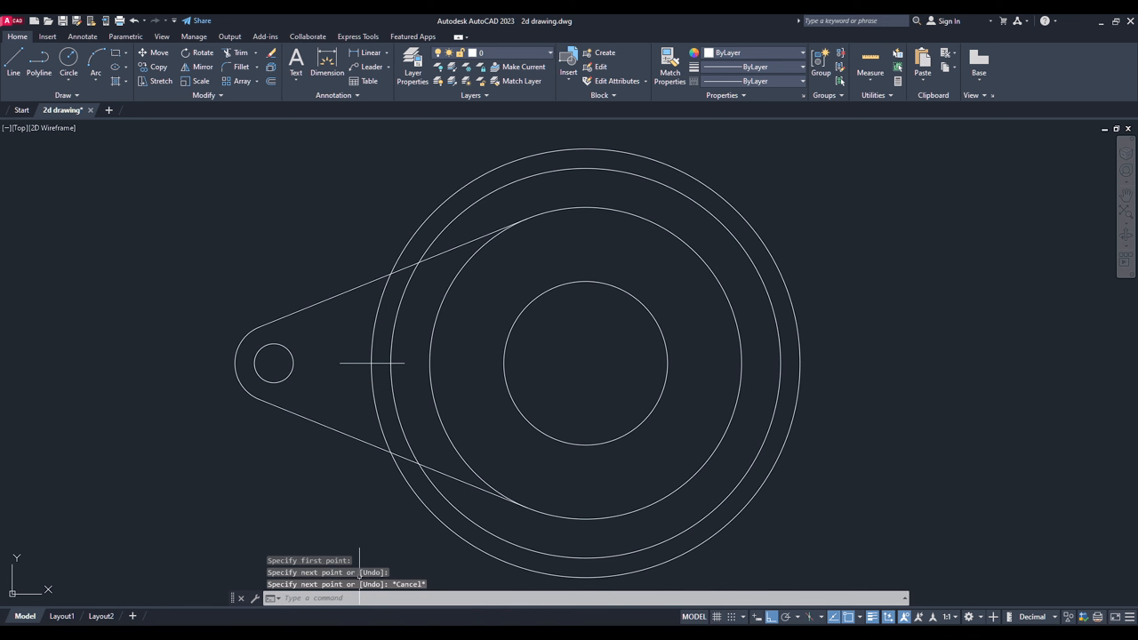
- Offset the short horizontal line by 3 both above and below to mark the slot ends
{"action": "left_click", "coordinate": [355, 599]}
{"action": "type", "text": "o"}
{"action": "key", "text": "Return"}
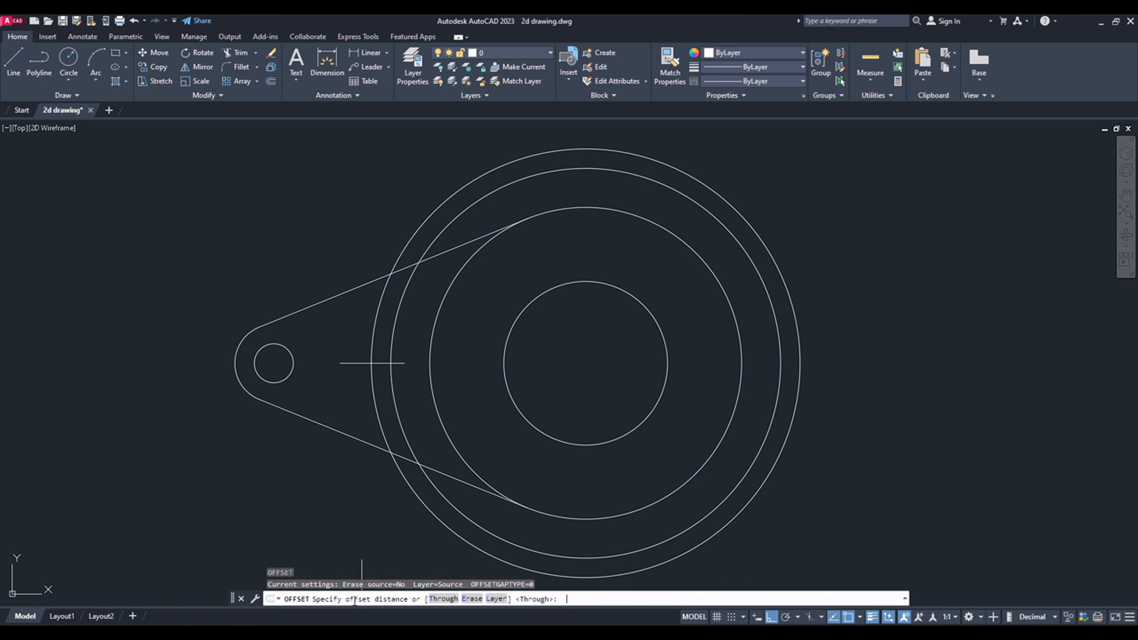
{"action": "type", "text": "3"}
{"action": "key", "text": "Return"}
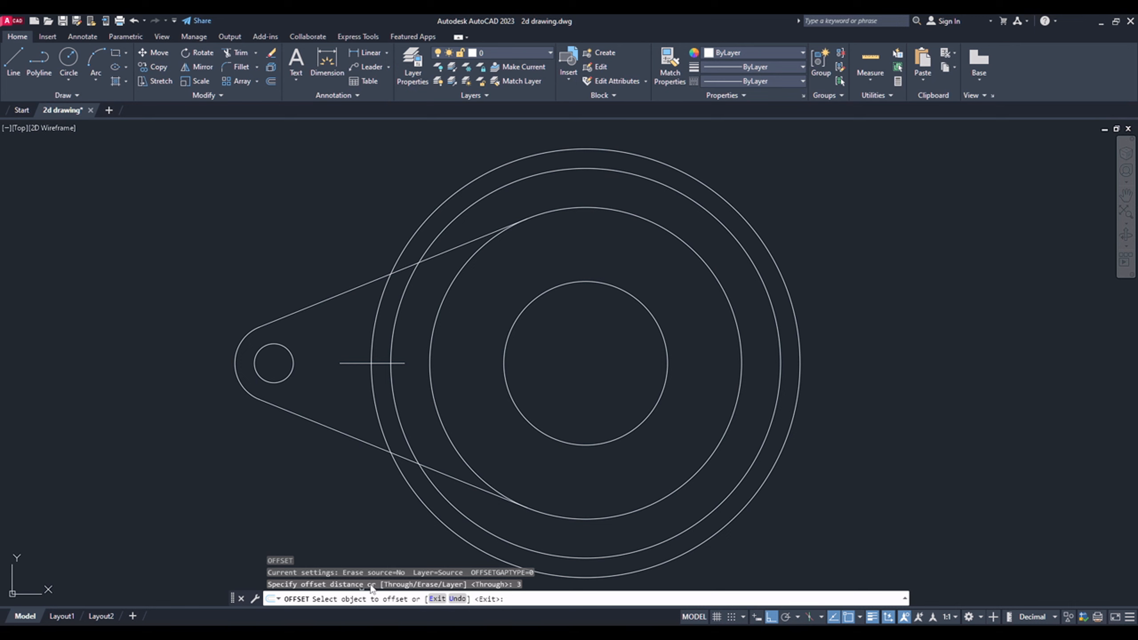
{"action": "left_click", "coordinate": [361, 362]}
{"action": "left_click", "coordinate": [356, 341]}
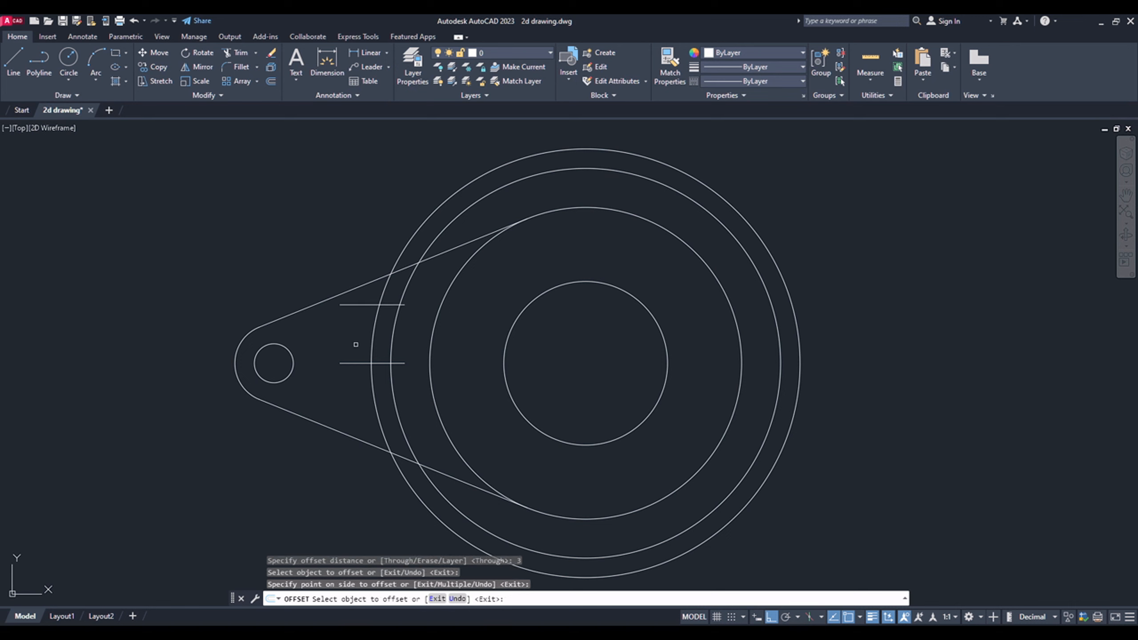
{"action": "left_click", "coordinate": [359, 365]}
{"action": "left_click", "coordinate": [351, 383]}
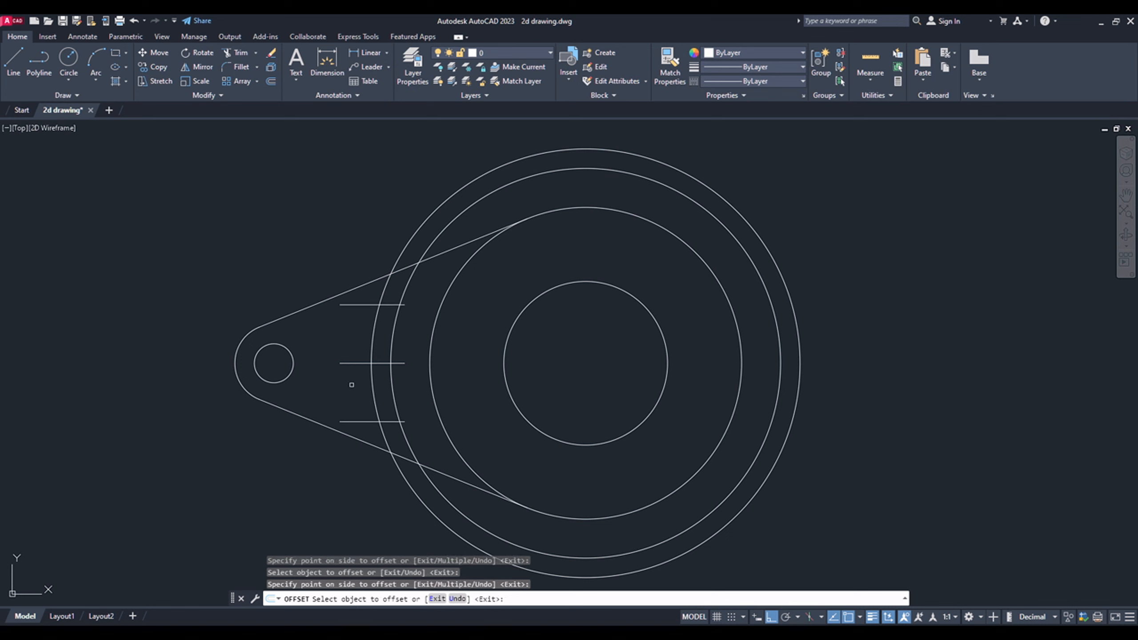
- Trim the radius 10 and 11 circles and the two offset lines into the left curved slot, and erase the middle horizontal line
{"action": "key", "text": "Return"}
{"action": "type", "text": "tr"}
{"action": "key", "text": "Return"}
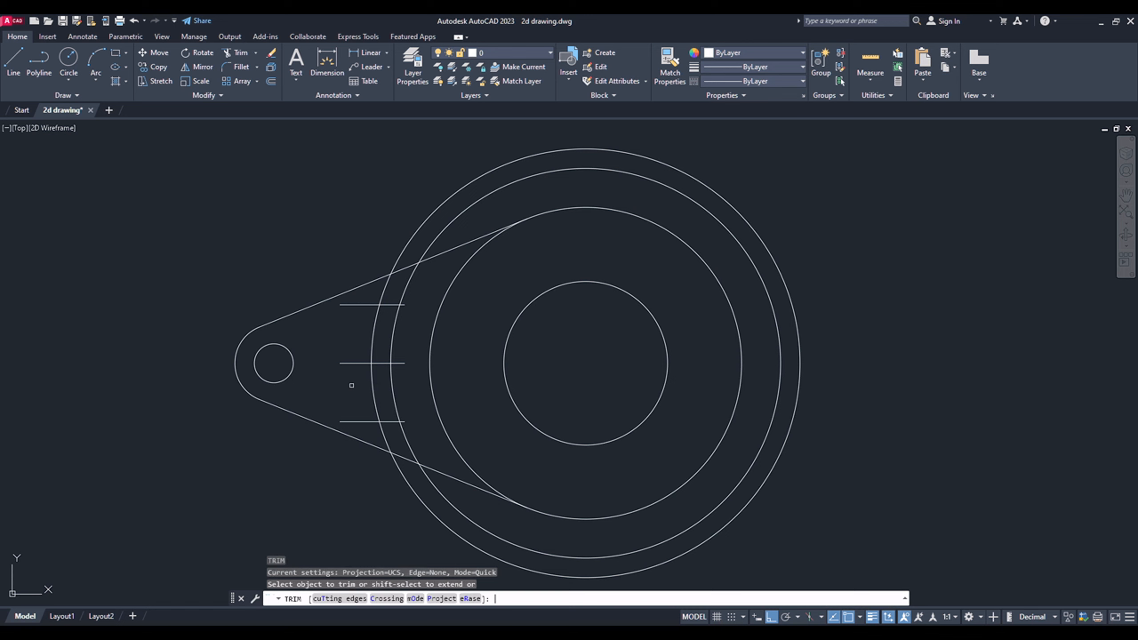
{"action": "key", "text": "Return"}
{"action": "left_click_drag", "start_coordinate": [415, 173], "coordinate": [464, 211]}
{"action": "scroll", "coordinate": [366, 422], "scroll_direction": "up", "scroll_amount": 3}
{"action": "left_click_drag", "start_coordinate": [356, 251], "coordinate": [436, 224]}
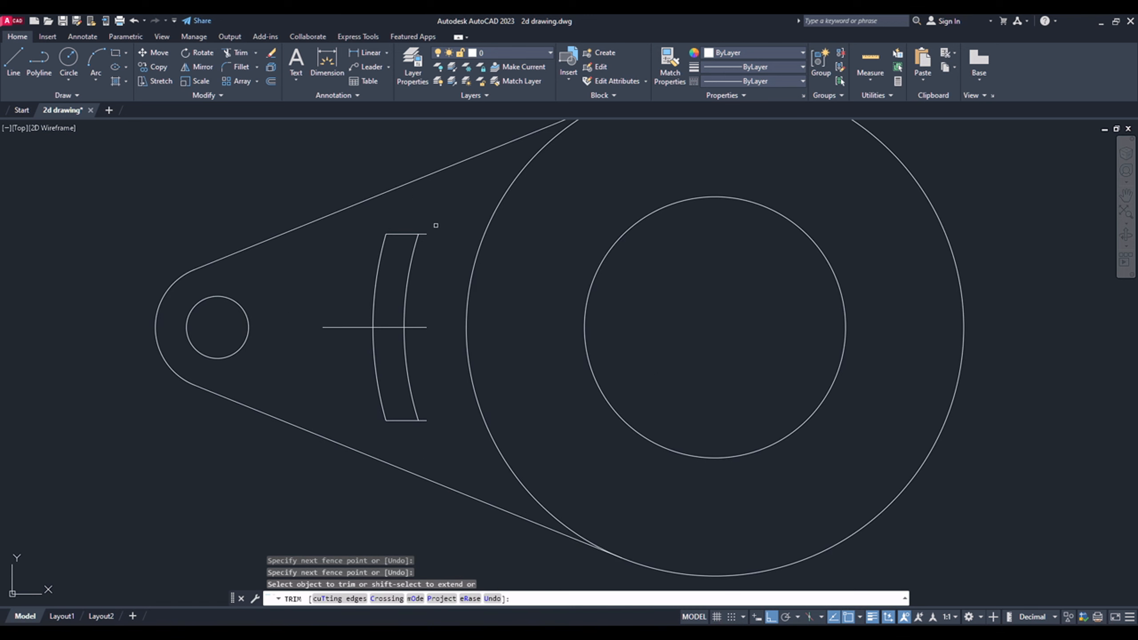
{"action": "left_click", "coordinate": [424, 234]}
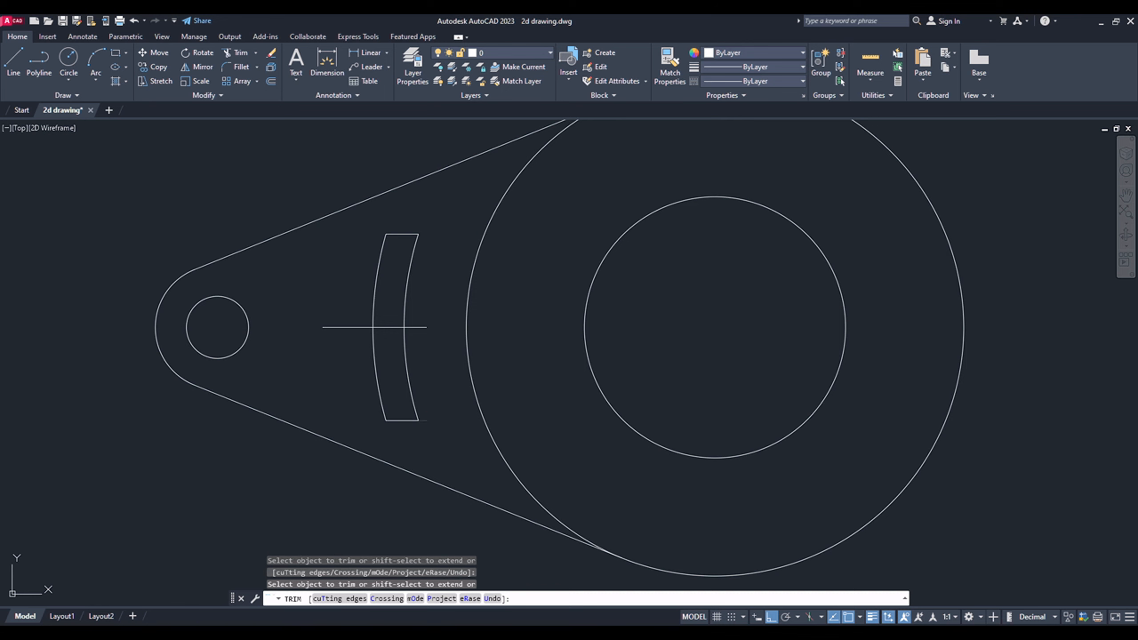
{"action": "key", "text": "Escape"}
{"action": "left_click_drag", "start_coordinate": [424, 365], "coordinate": [419, 325]}
{"action": "key", "text": "Delete"}
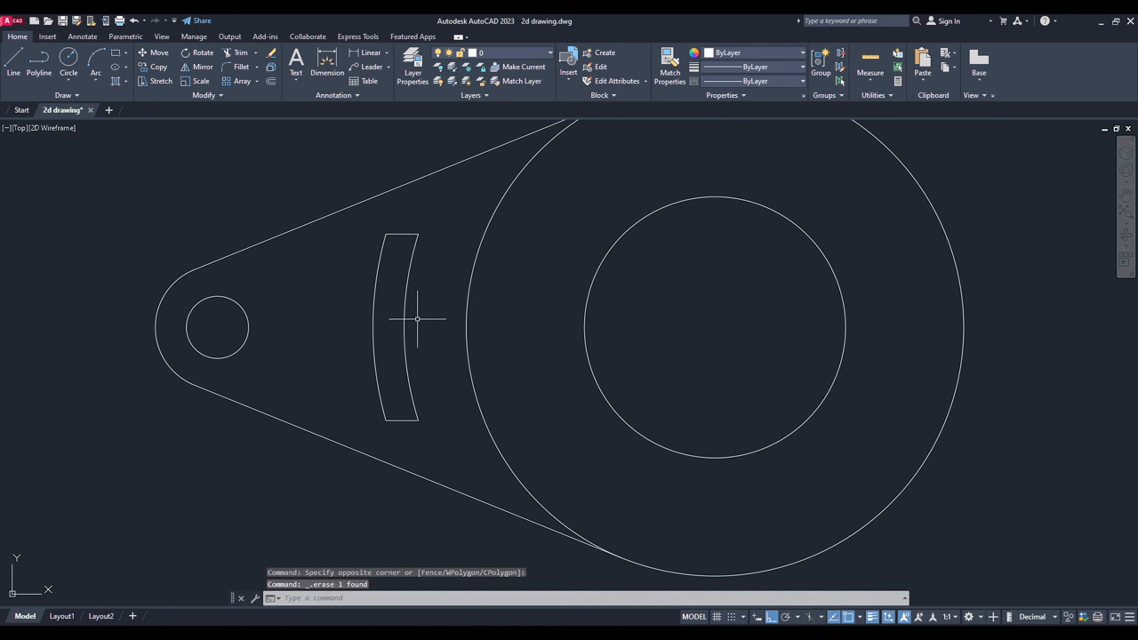
- Check the reference and mirror the left end arc, hole, tangent edges and slot about the large circles' vertical centreline, keeping the originals
{"action": "scroll", "coordinate": [414, 319], "scroll_direction": "down", "scroll_amount": 3}
{"action": "key", "text": "alt+Tab"}
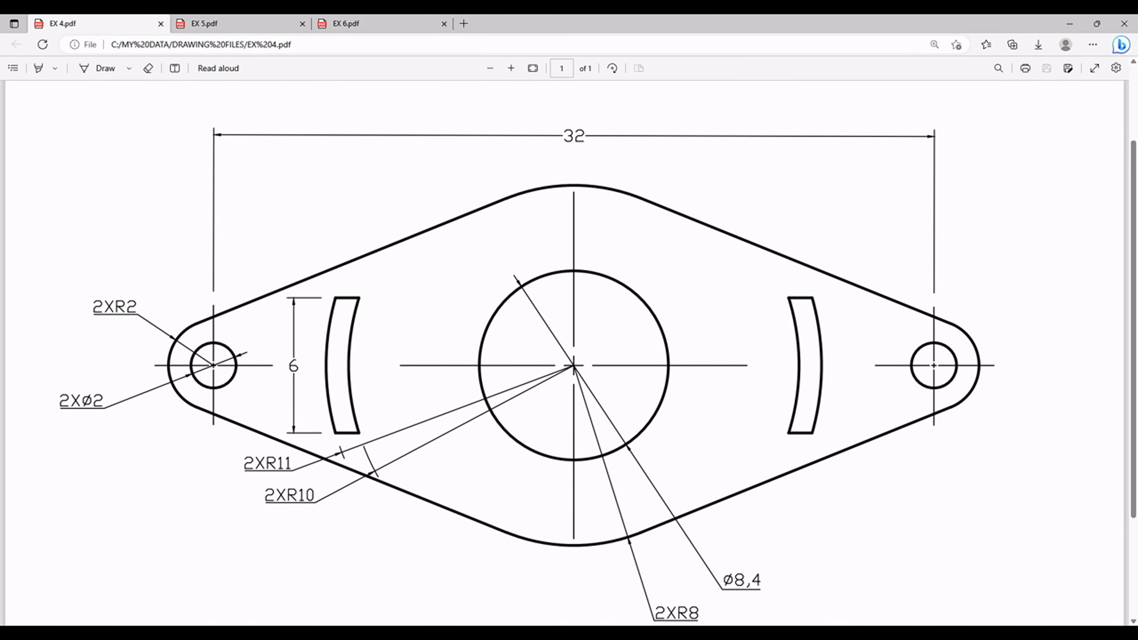
{"action": "key", "text": "alt+Tab"}
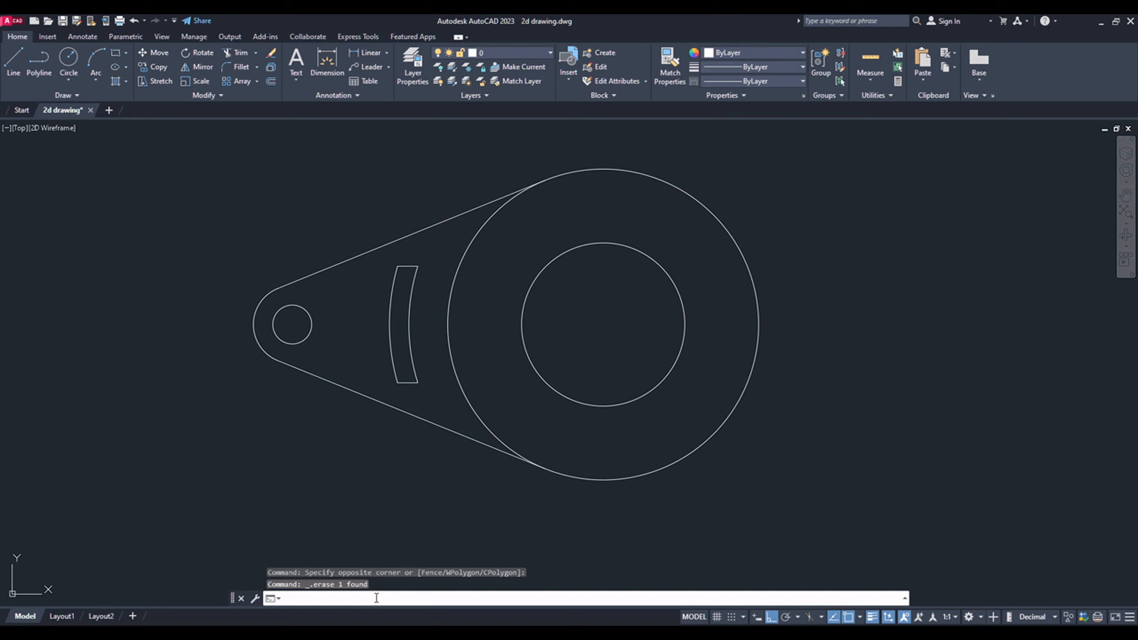
{"action": "type", "text": "MI"}
{"action": "key", "text": "Return"}
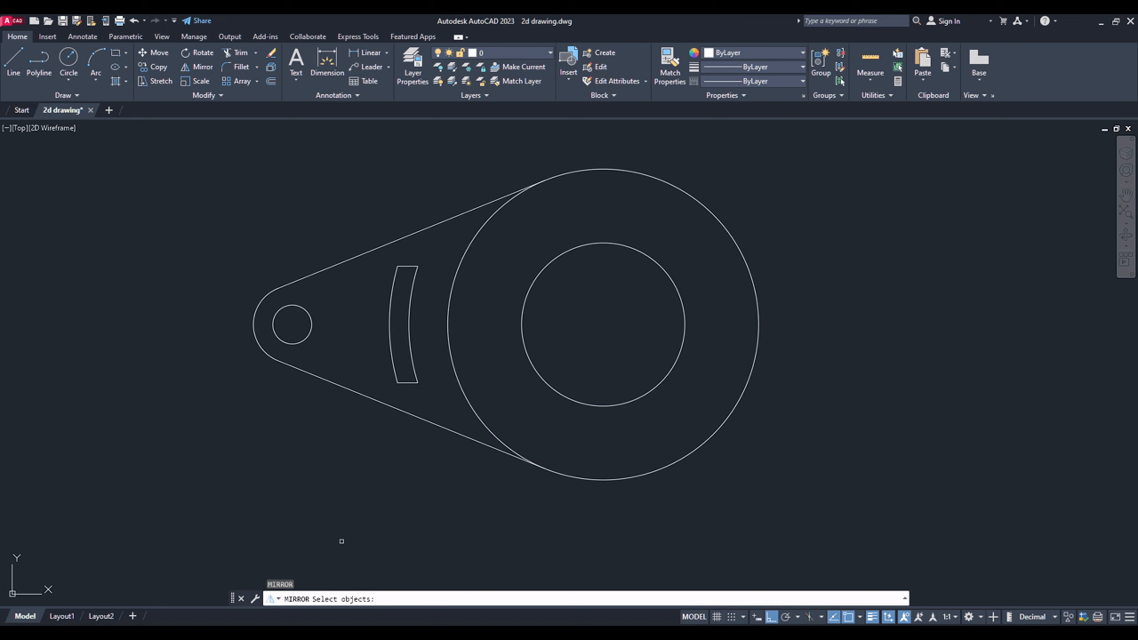
{"action": "left_click", "coordinate": [443, 452]}
{"action": "left_click", "coordinate": [287, 177]}
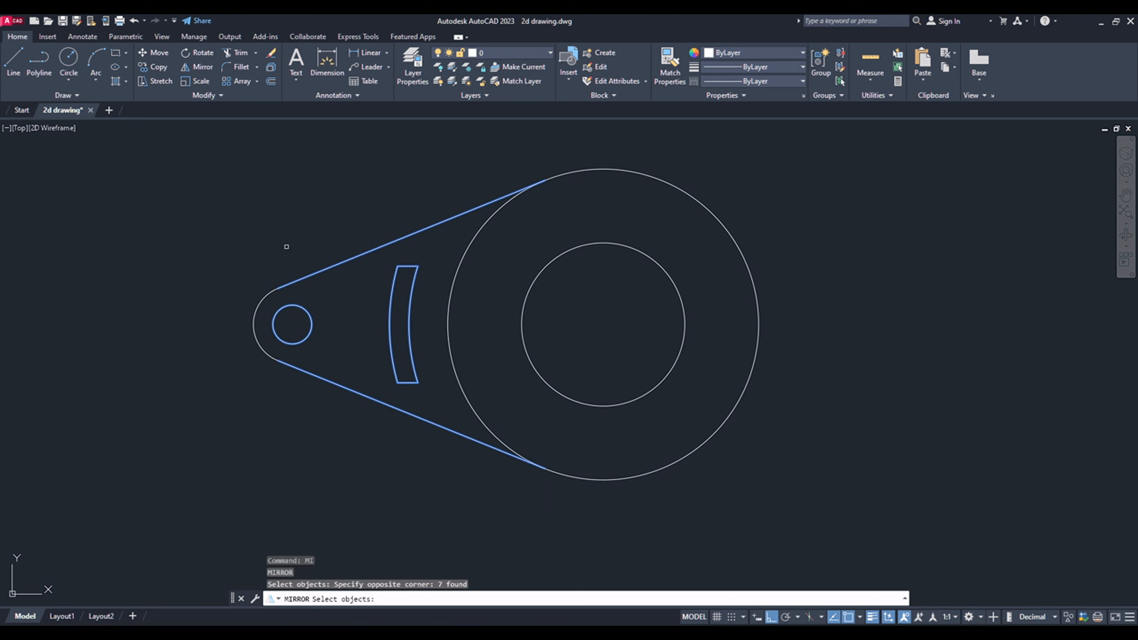
{"action": "left_click", "coordinate": [276, 438]}
{"action": "left_click", "coordinate": [184, 232]}
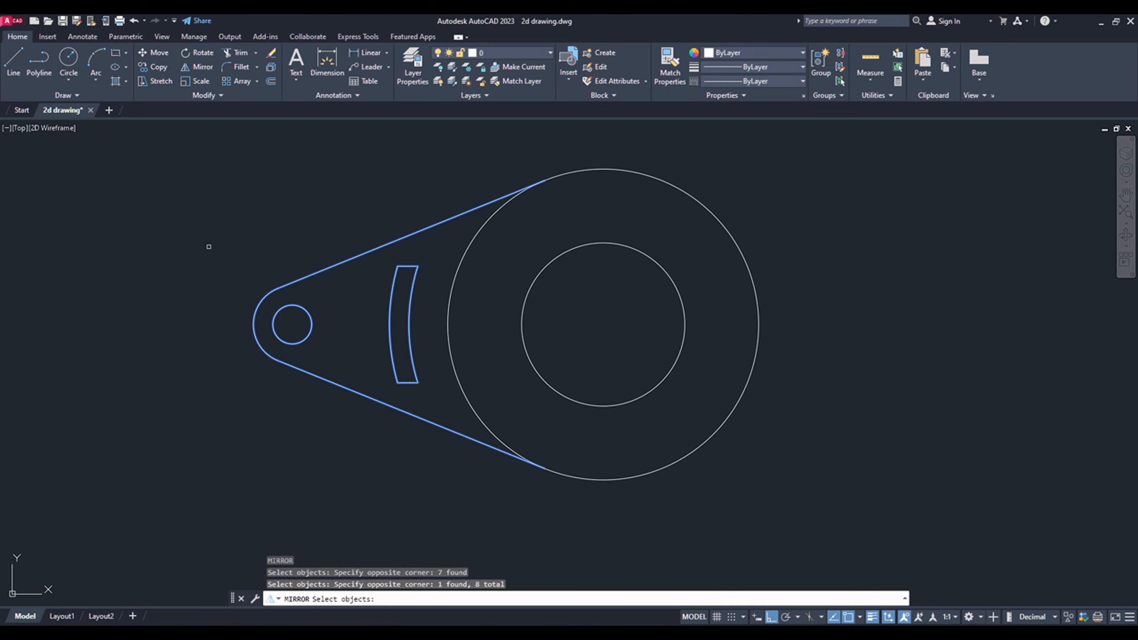
{"action": "key", "text": "Return"}
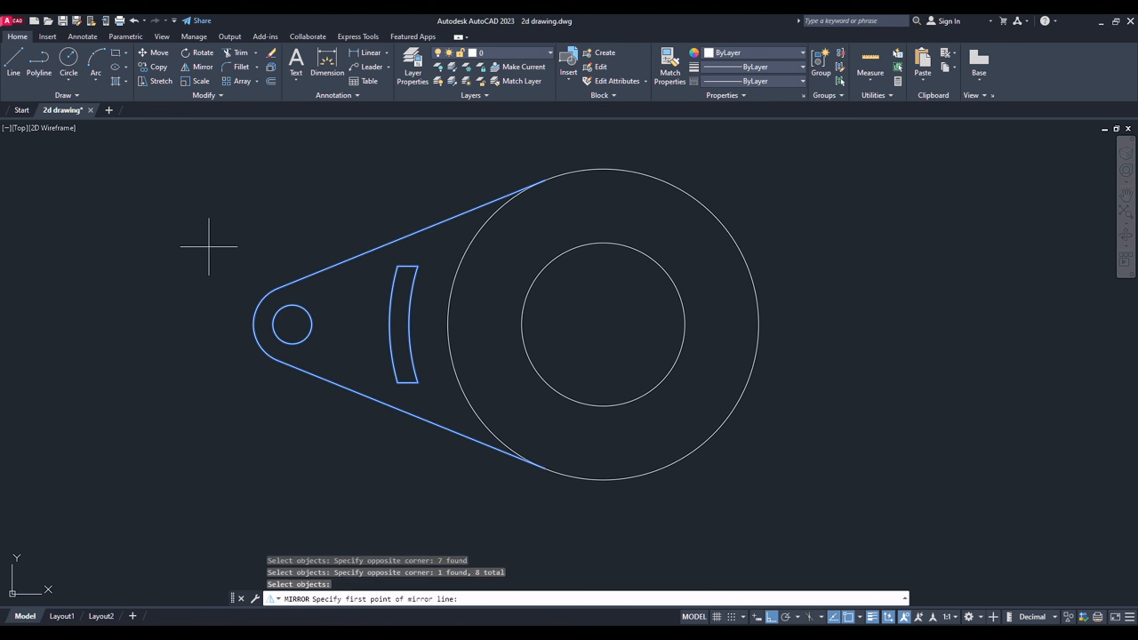
{"action": "left_click", "coordinate": [604, 168]}
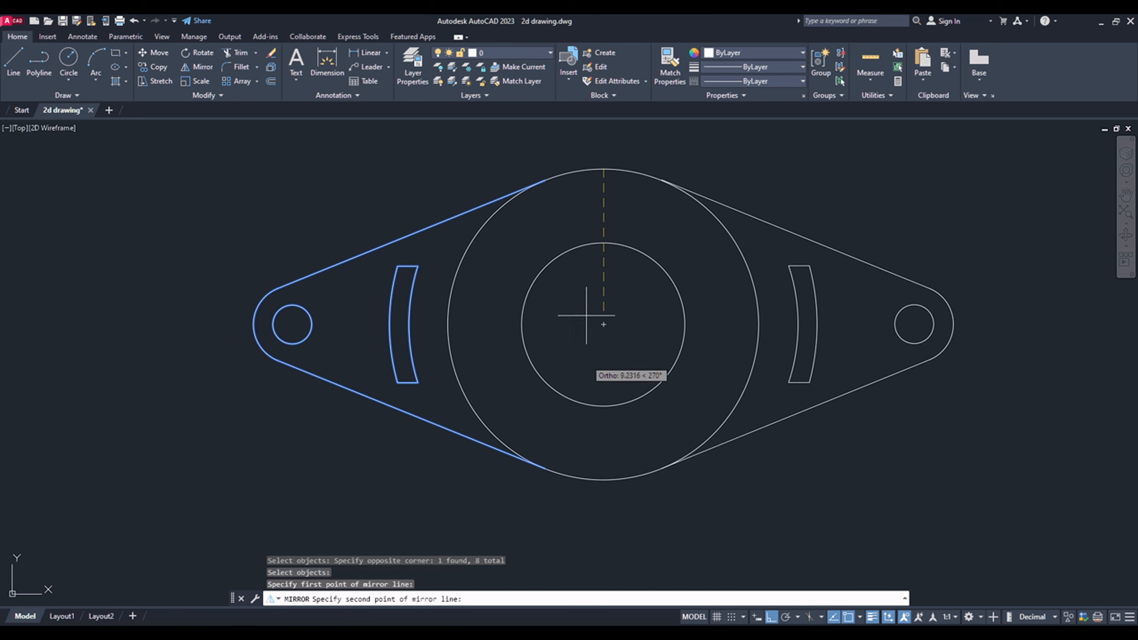
{"action": "left_click", "coordinate": [604, 479]}
{"action": "key", "text": "Return"}
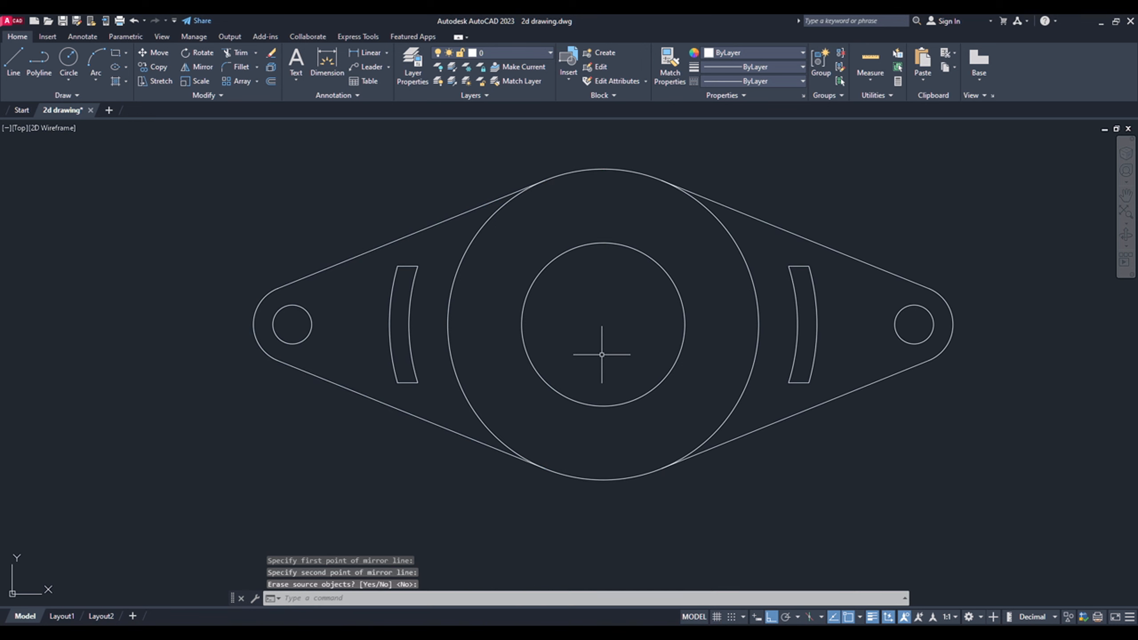
- Trim the left and right arcs of the outer central circle that lie inside the plate outline
{"action": "type", "text": "TR"}
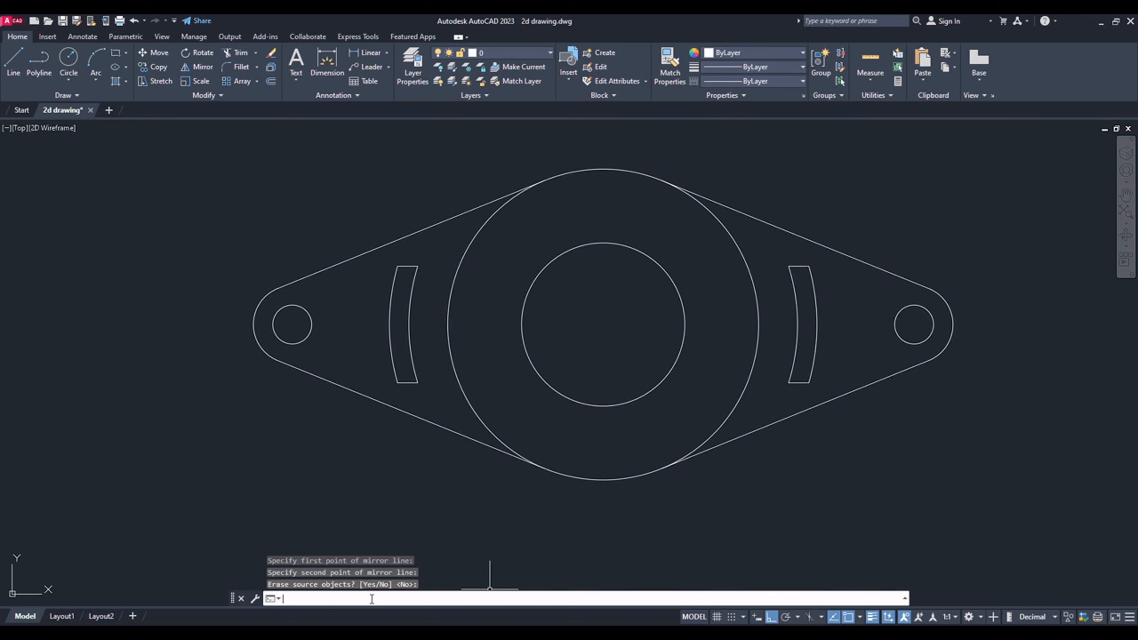
{"action": "key", "text": "Return"}
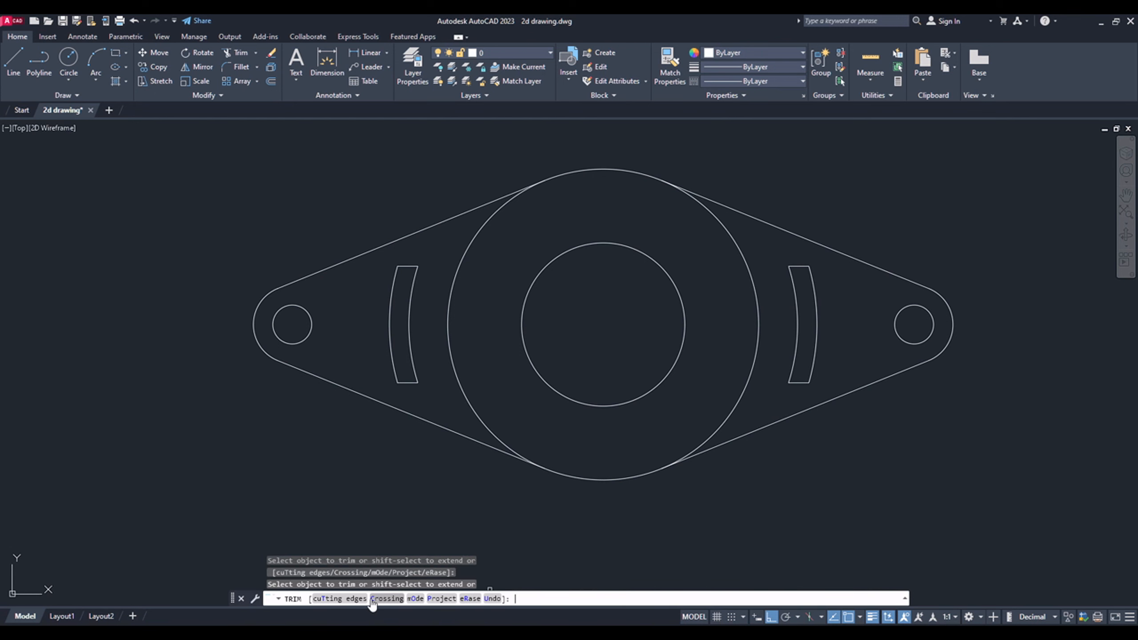
{"action": "left_click", "coordinate": [452, 250]}
{"action": "left_click", "coordinate": [482, 272]}
{"action": "key", "text": "Return"}
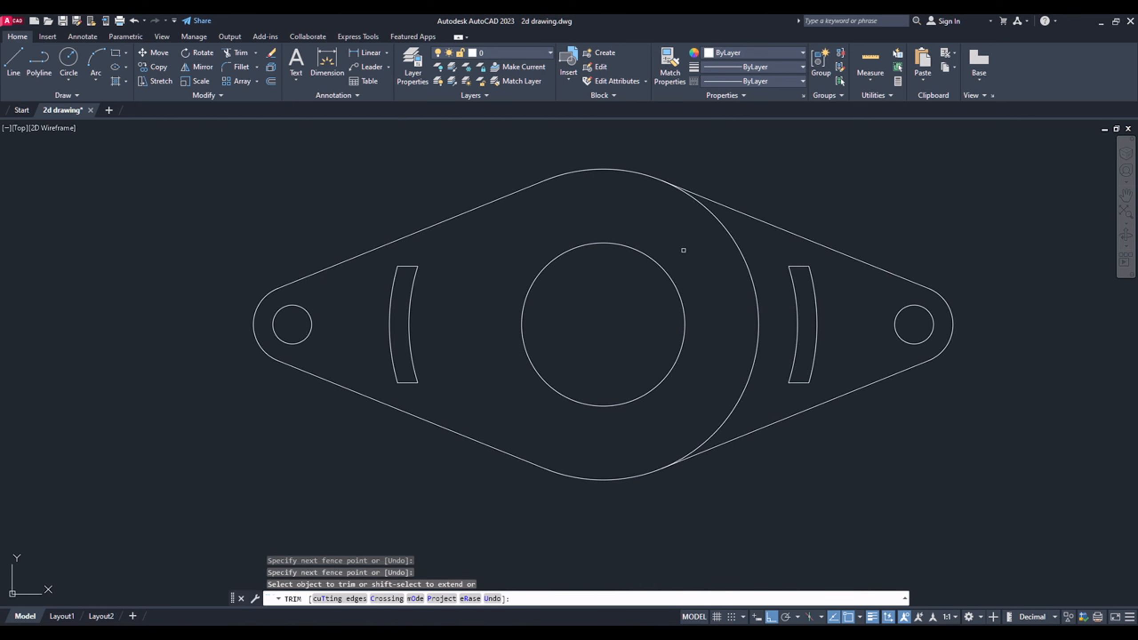
{"action": "left_click", "coordinate": [739, 250]}
{"action": "key", "text": "Escape"}
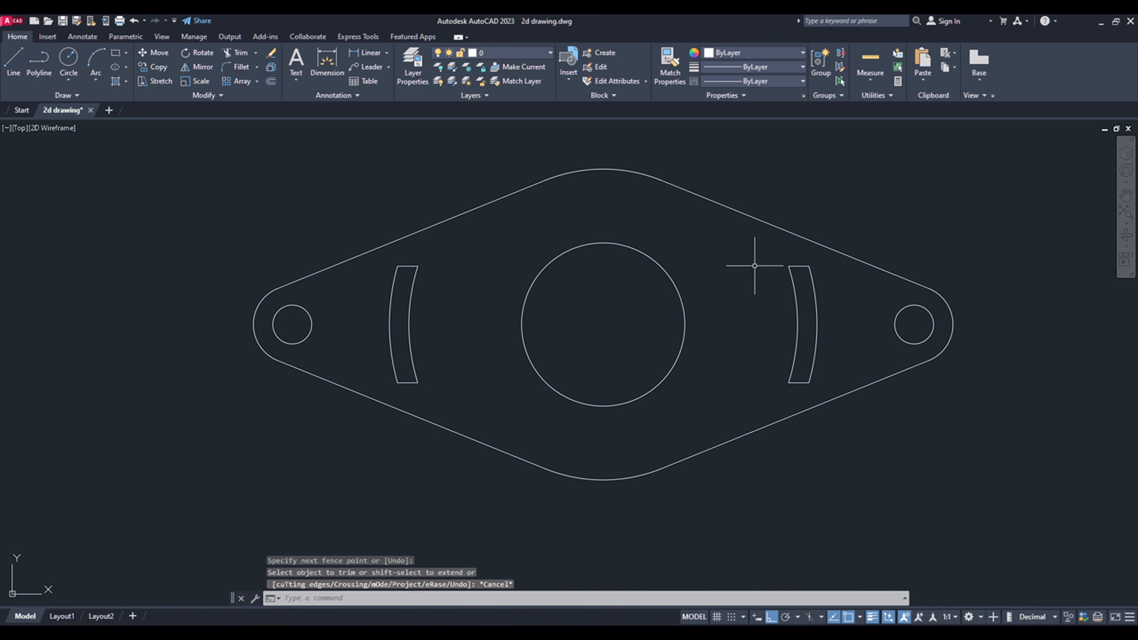
- Compare the outline with the PDF reference and add a horizontal dimension between the two end hole centres above the plate
{"action": "middle_click_drag", "start_coordinate": [619, 278], "coordinate": [582, 304]}
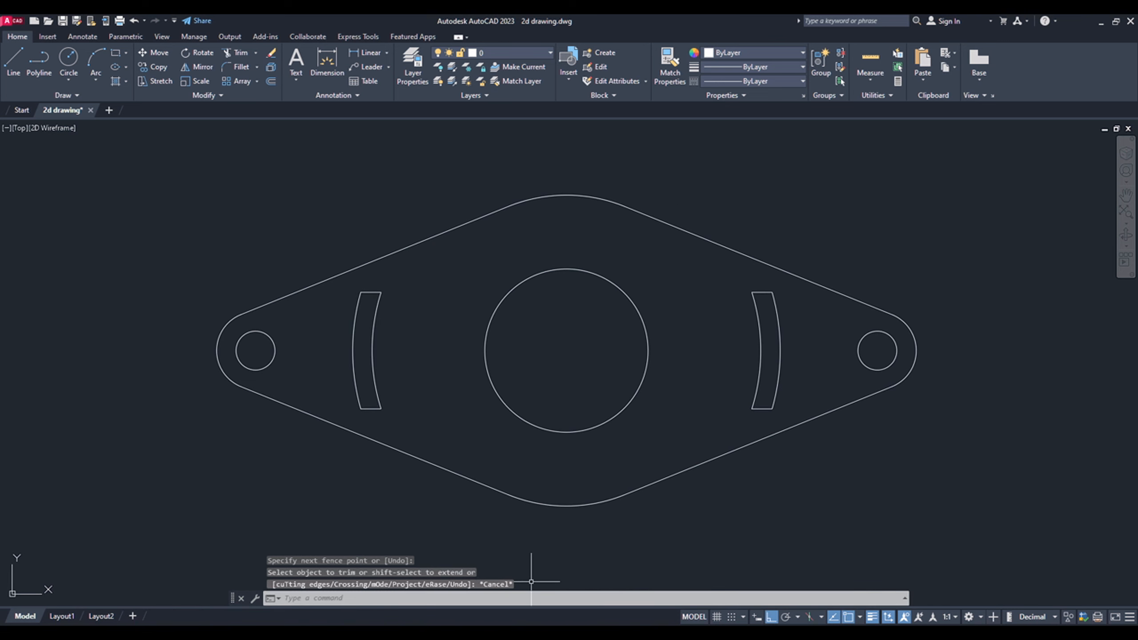
{"action": "left_click", "coordinate": [536, 631]}
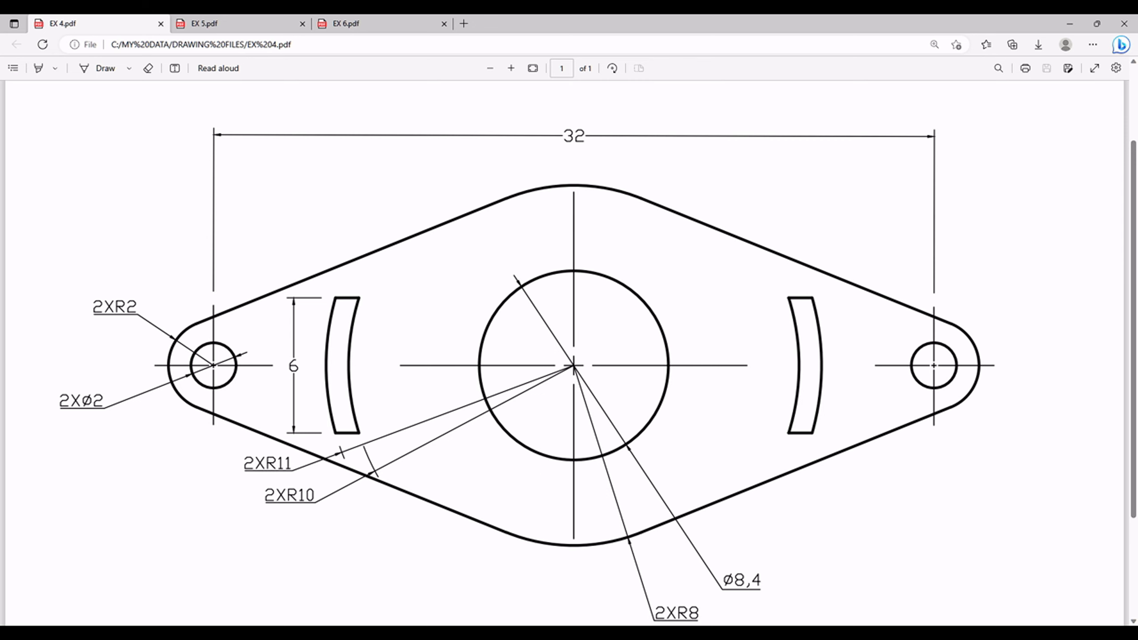
{"action": "left_click", "coordinate": [555, 631]}
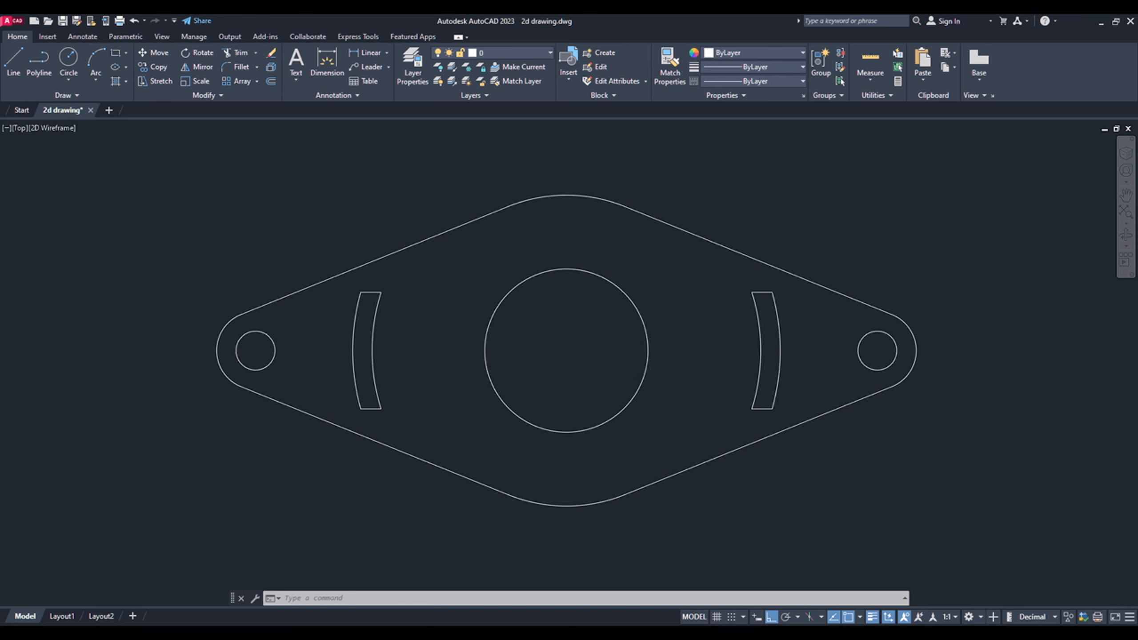
{"action": "scroll", "coordinate": [580, 324], "scroll_direction": "down", "scroll_amount": 2}
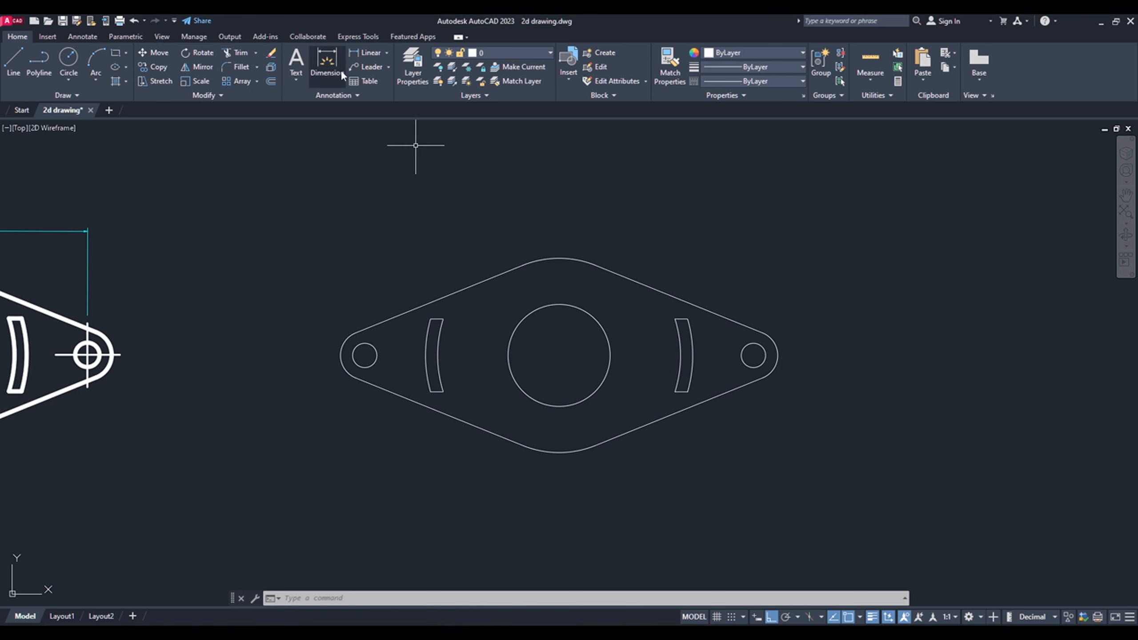
{"action": "left_click", "coordinate": [329, 59]}
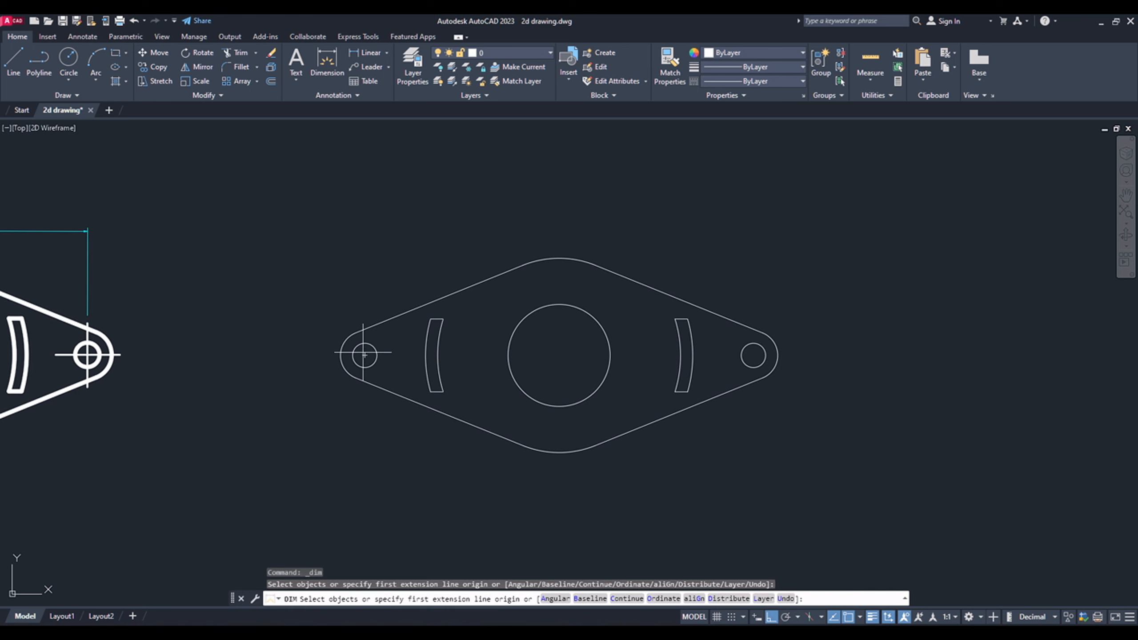
{"action": "left_click", "coordinate": [364, 355]}
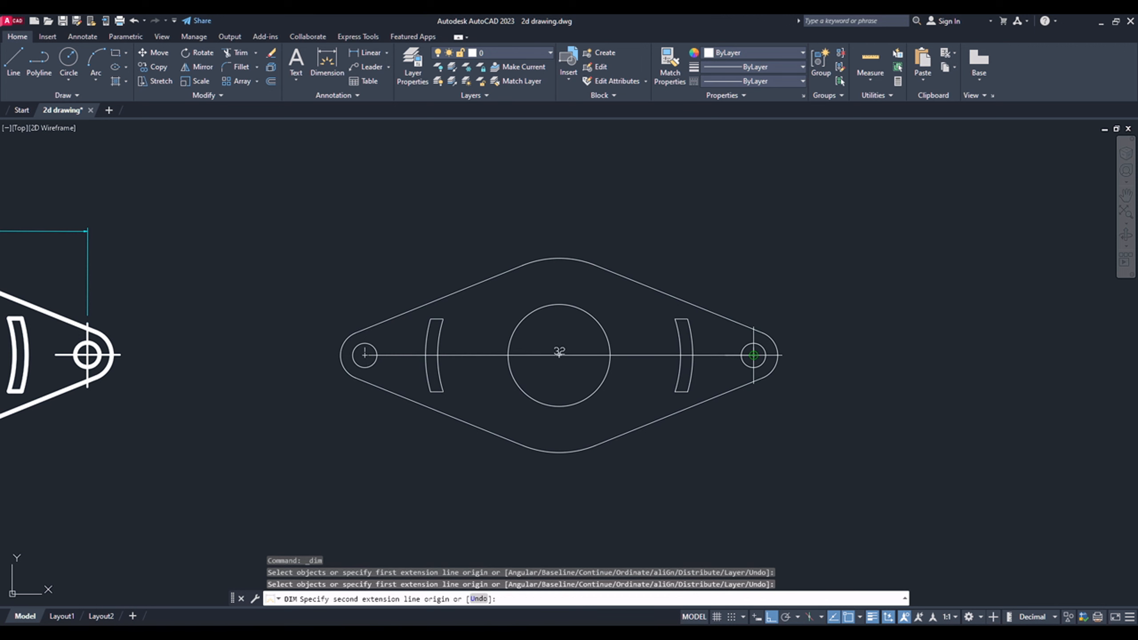
{"action": "left_click", "coordinate": [753, 355]}
{"action": "left_click", "coordinate": [698, 231]}
- Add a radius dimension to the left end arc and a diameter dimension to the left end hole
{"action": "scroll", "coordinate": [328, 340], "scroll_direction": "up", "scroll_amount": 4}
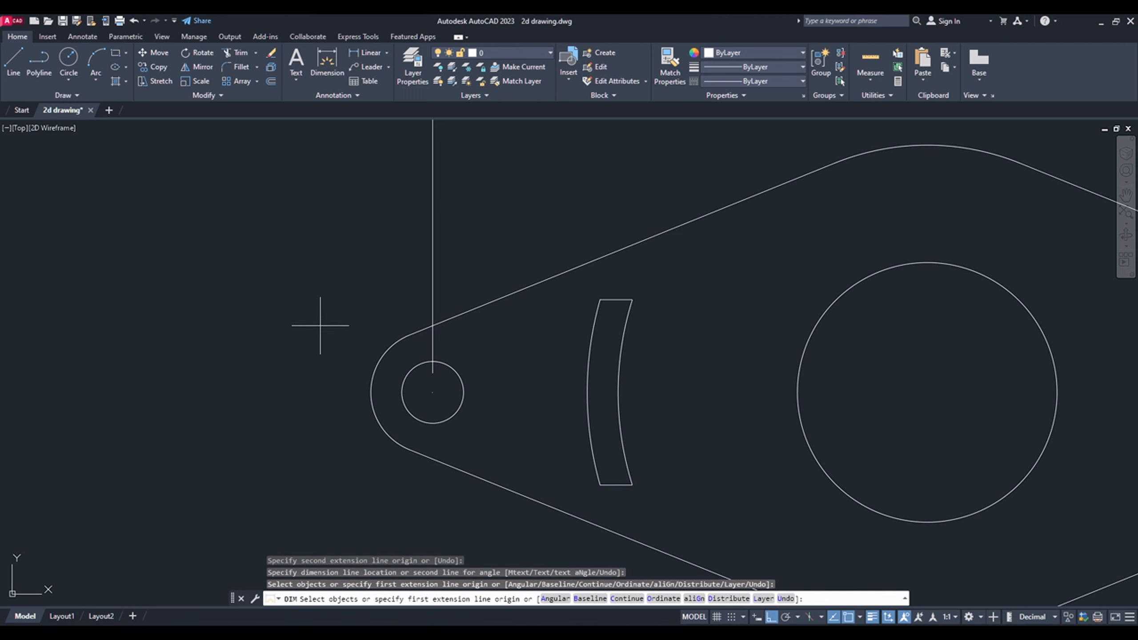
{"action": "left_click", "coordinate": [375, 351]}
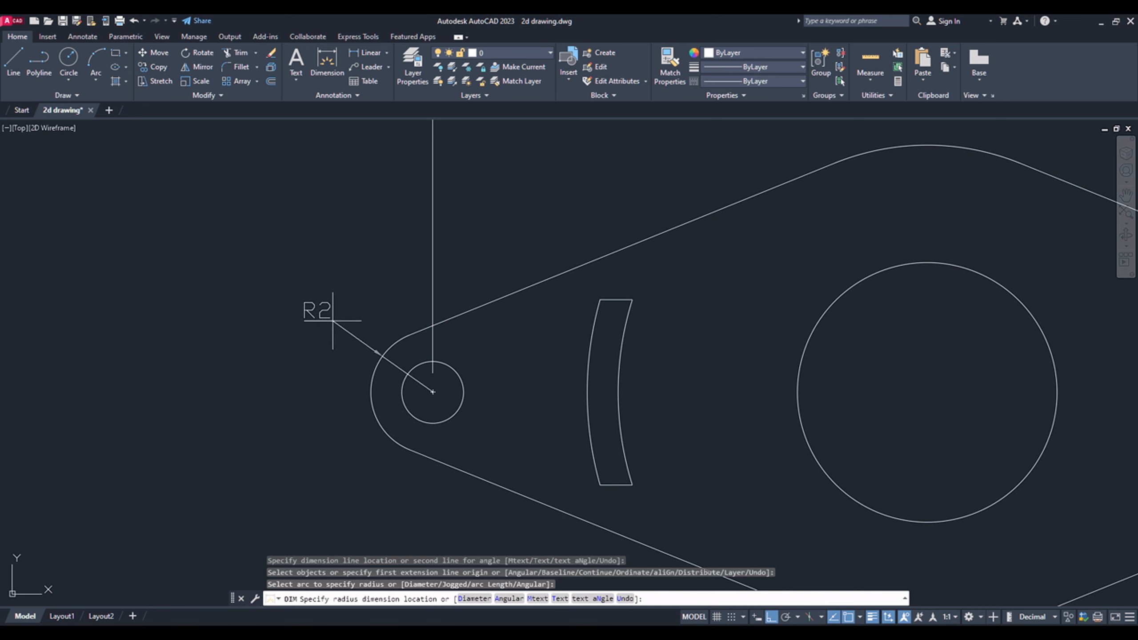
{"action": "left_click", "coordinate": [284, 294]}
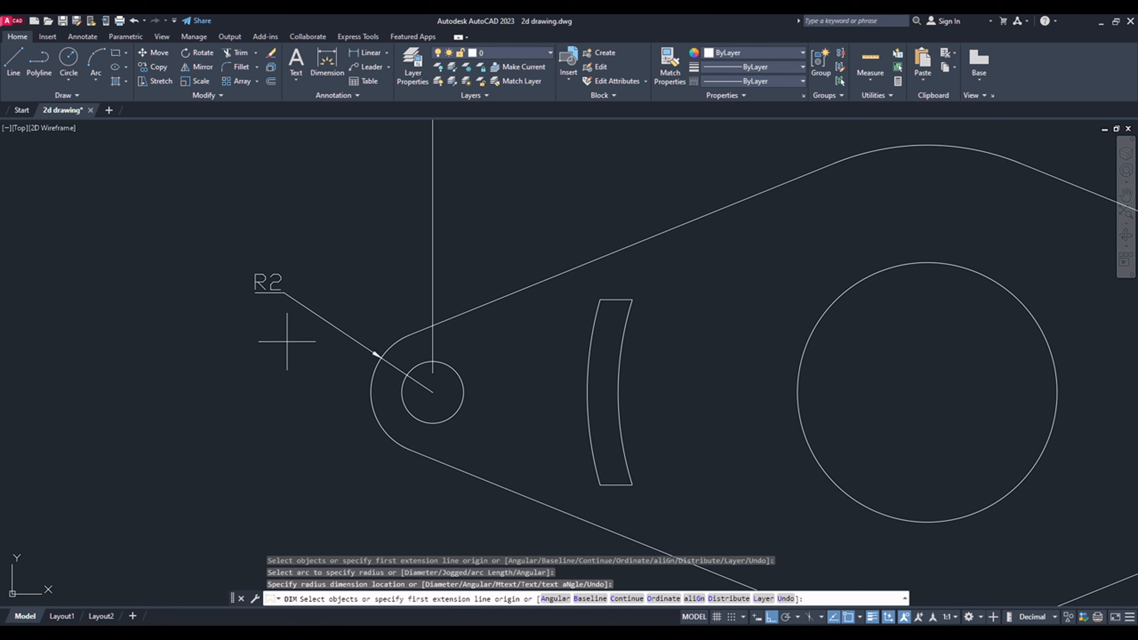
{"action": "left_click", "coordinate": [400, 404]}
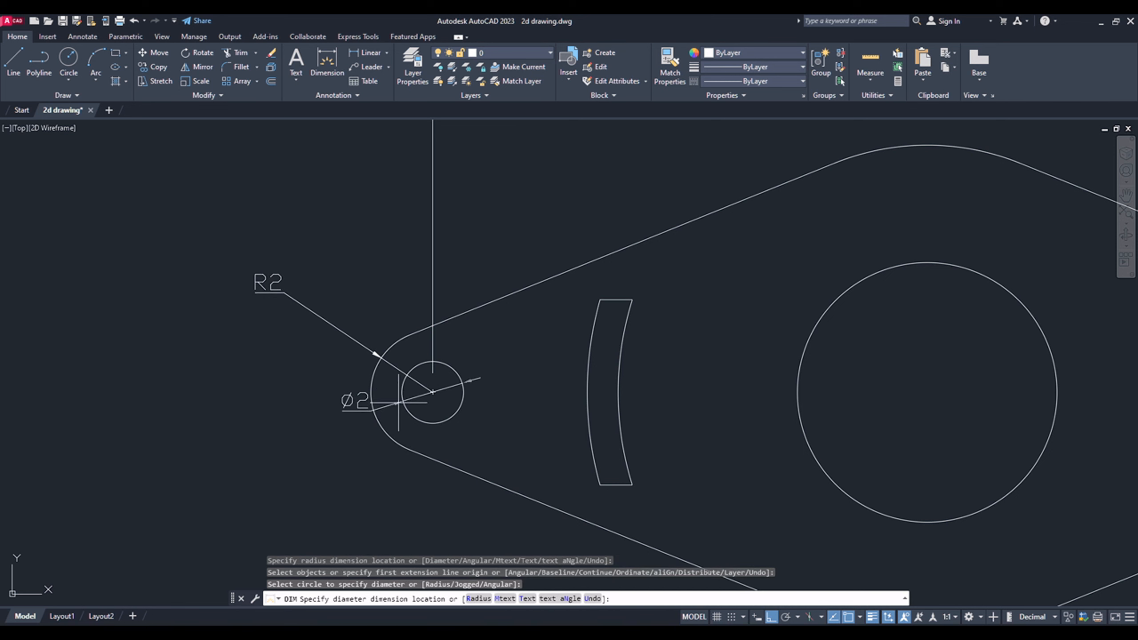
{"action": "left_click", "coordinate": [286, 468]}
- Add radius dimensions to the outer and inner arcs of the left slot, placed below the plate
{"action": "scroll", "coordinate": [591, 224], "scroll_direction": "down", "scroll_amount": 2}
{"action": "scroll", "coordinate": [563, 411], "scroll_direction": "up", "scroll_amount": 2}
{"action": "left_click", "coordinate": [600, 346]}
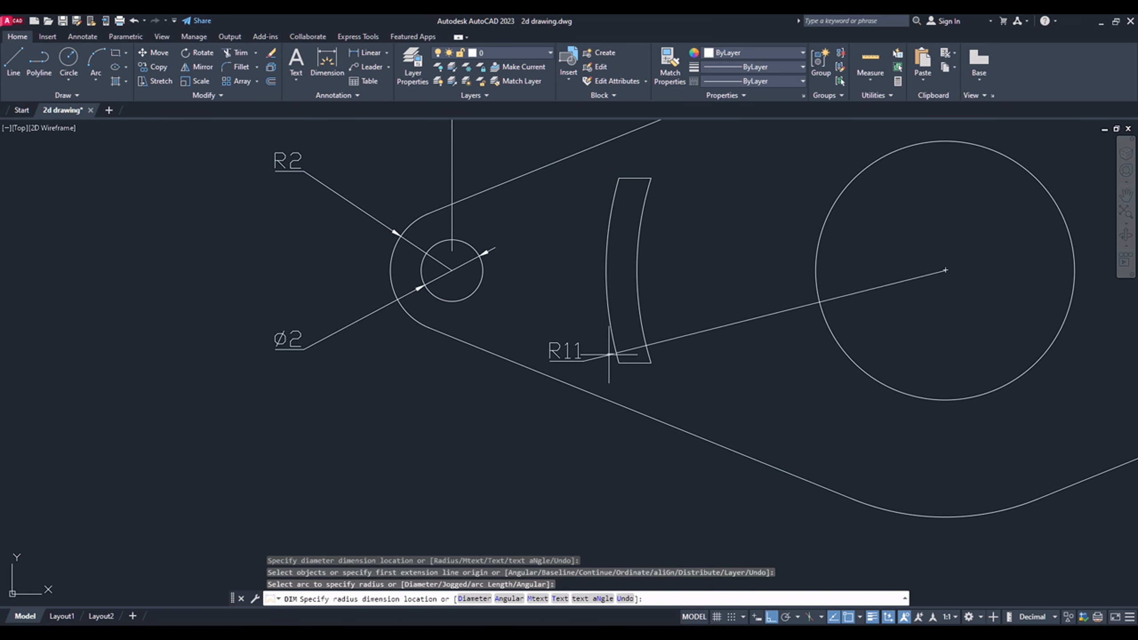
{"action": "left_click", "coordinate": [441, 480]}
{"action": "left_click", "coordinate": [645, 326]}
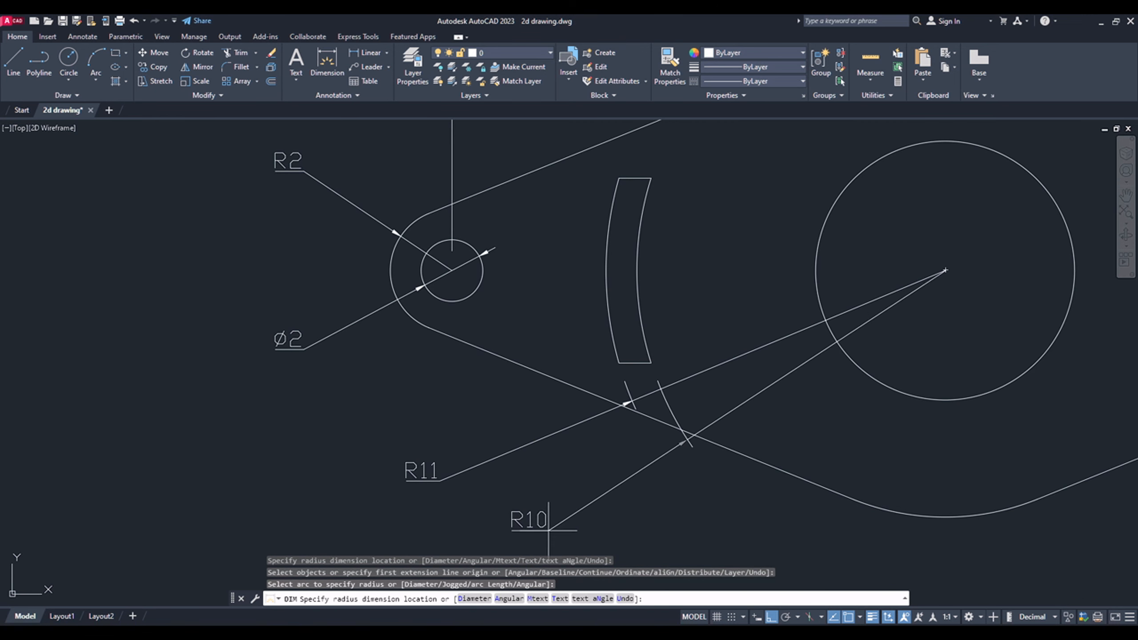
{"action": "left_click", "coordinate": [493, 515]}
- Add a radius dimension to the plate's bottom arc and a diameter dimension to the central circle, both placed below the plate
{"action": "scroll", "coordinate": [374, 300], "scroll_direction": "down", "scroll_amount": 2}
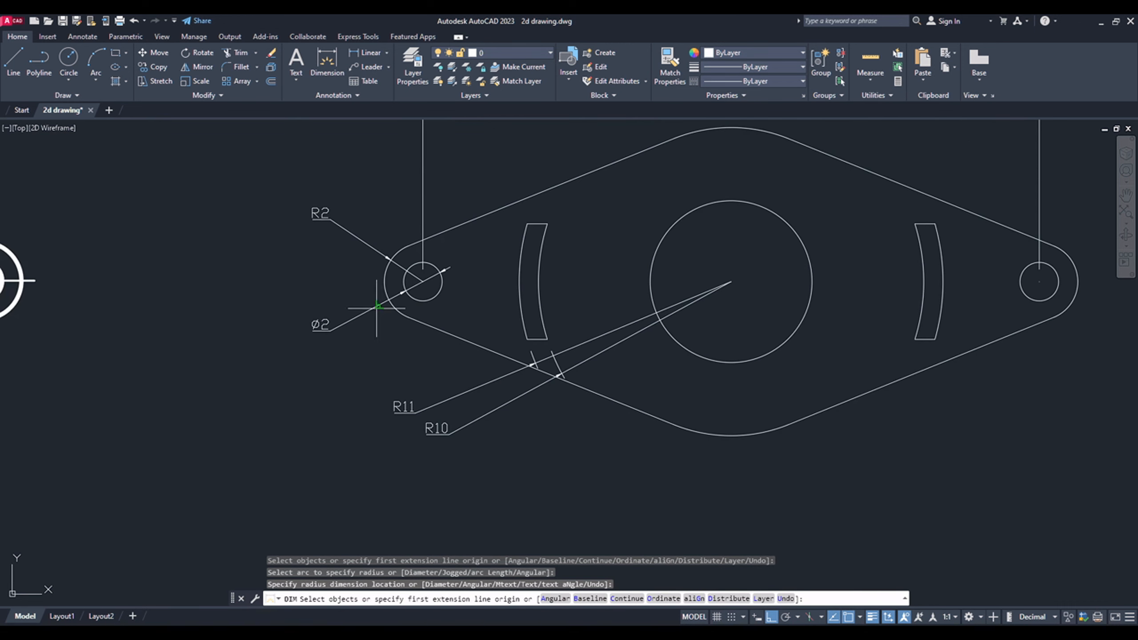
{"action": "left_click", "coordinate": [750, 435]}
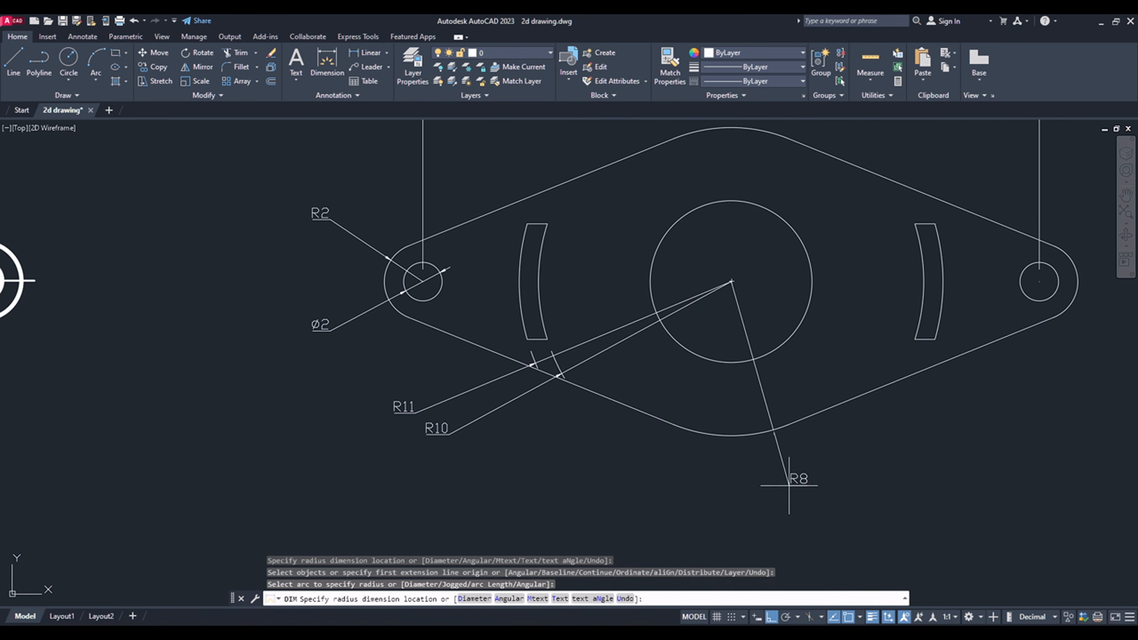
{"action": "left_click", "coordinate": [804, 516]}
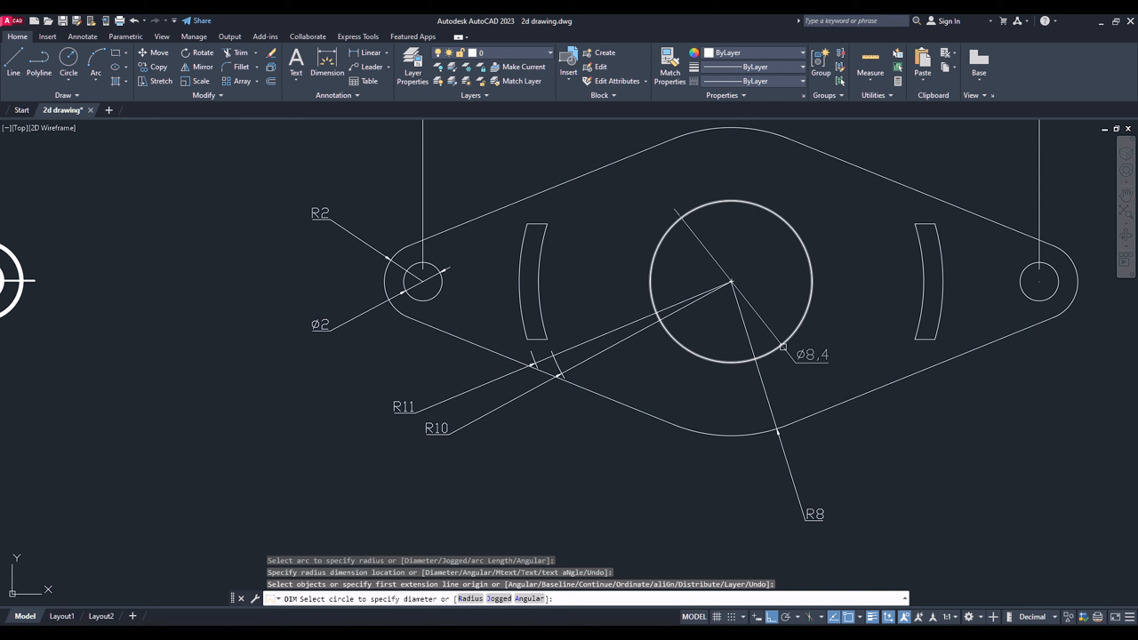
{"action": "left_click", "coordinate": [790, 357]}
{"action": "left_click", "coordinate": [858, 487]}
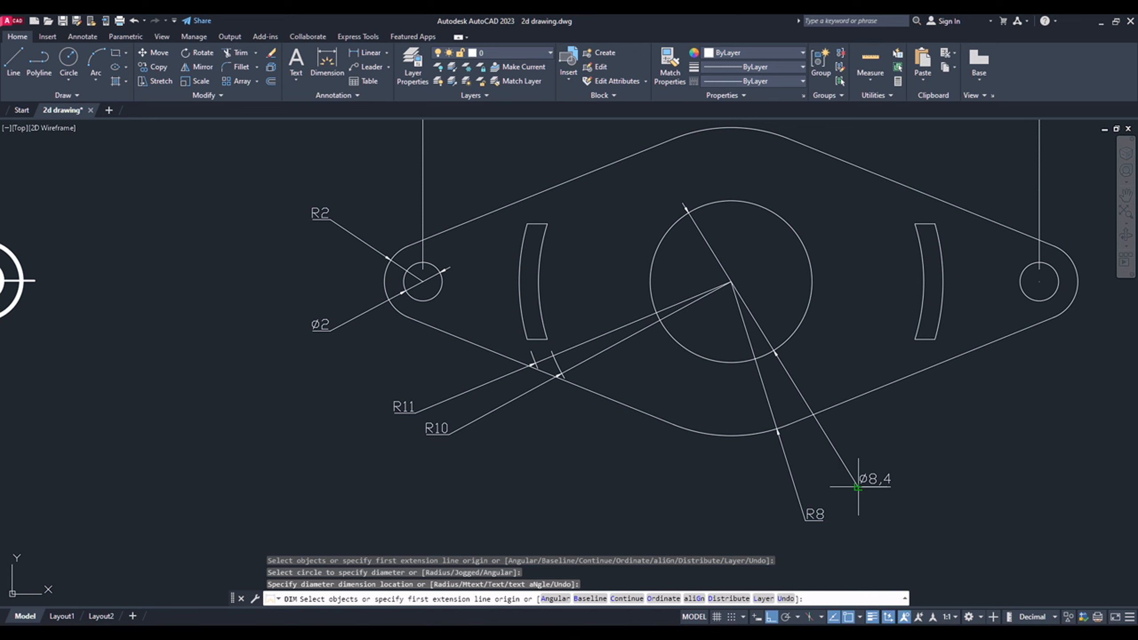
{"action": "scroll", "coordinate": [563, 399], "scroll_direction": "down", "scroll_amount": 2}
{"action": "scroll", "coordinate": [584, 325], "scroll_direction": "up", "scroll_amount": 2}
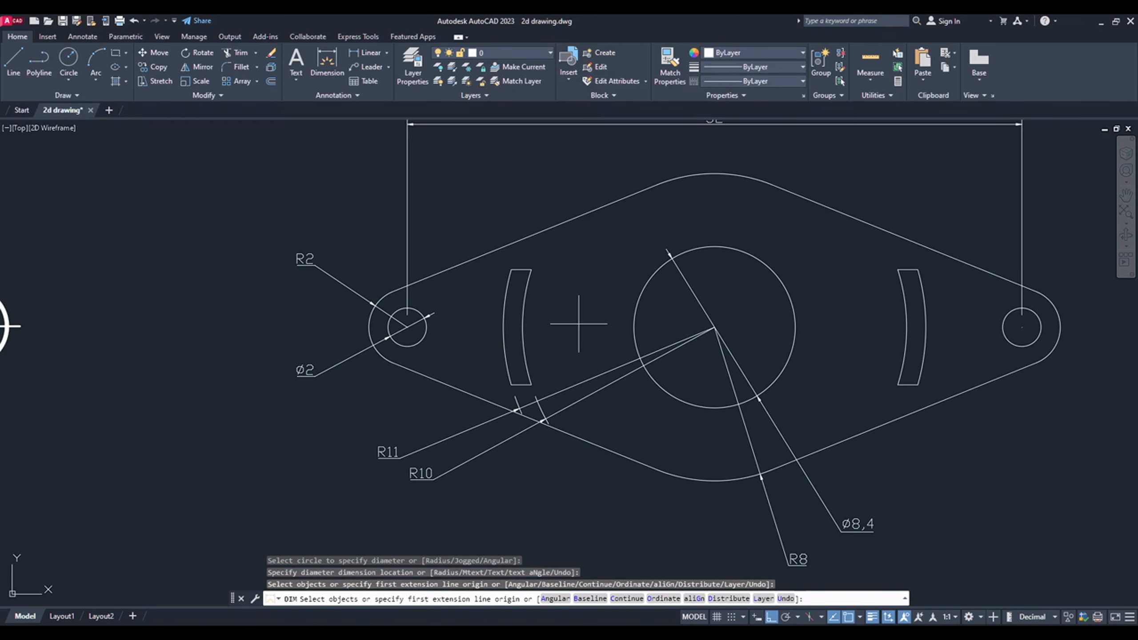
{"action": "middle_click_drag", "start_coordinate": [714, 331], "coordinate": [596, 346]}
{"action": "scroll", "coordinate": [596, 346], "scroll_direction": "down", "scroll_amount": 1}
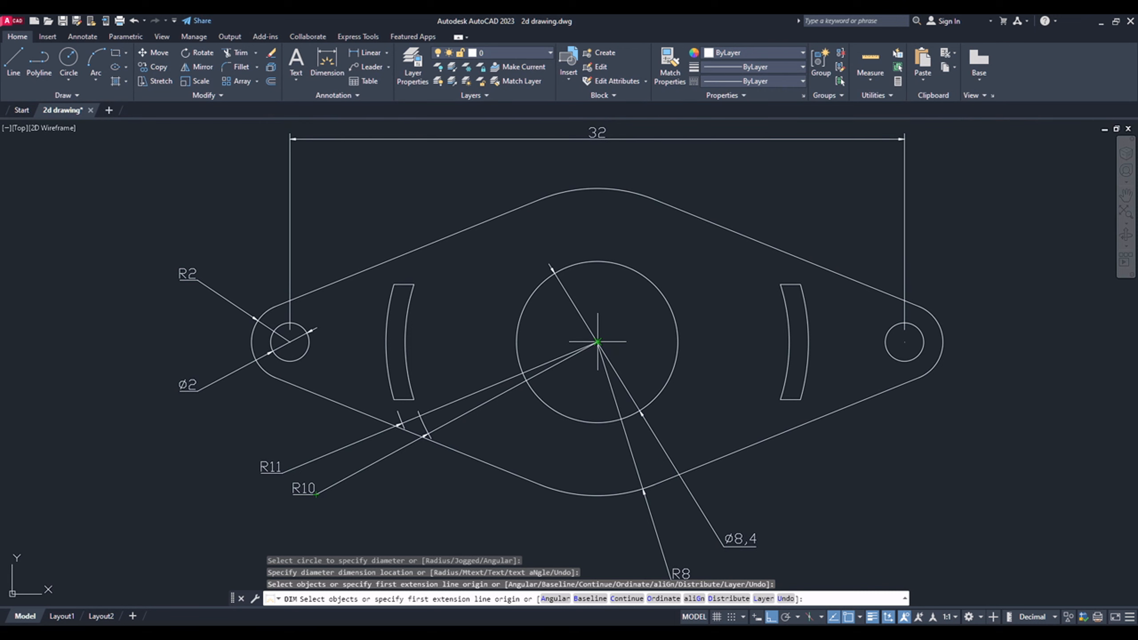
{"action": "key", "text": "Return"}
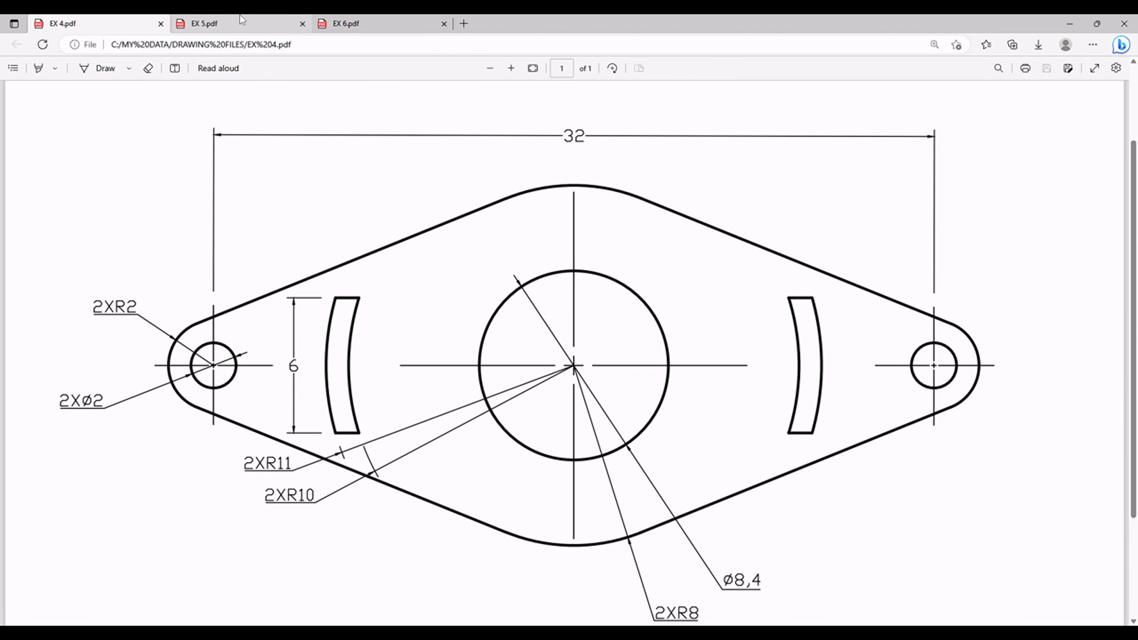
- Open the EX 5 PDF reference, return to AutoCAD and draw an 8.2 diameter circle beside the finished flange plate
{"action": "left_click", "coordinate": [237, 23]}
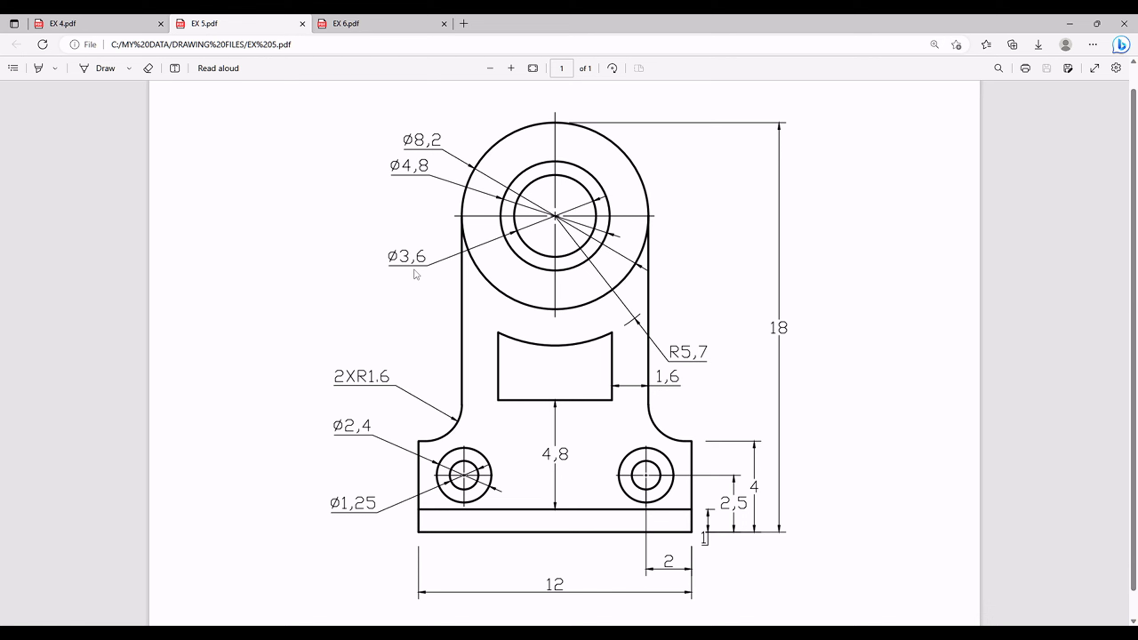
{"action": "type", "text": "c"}
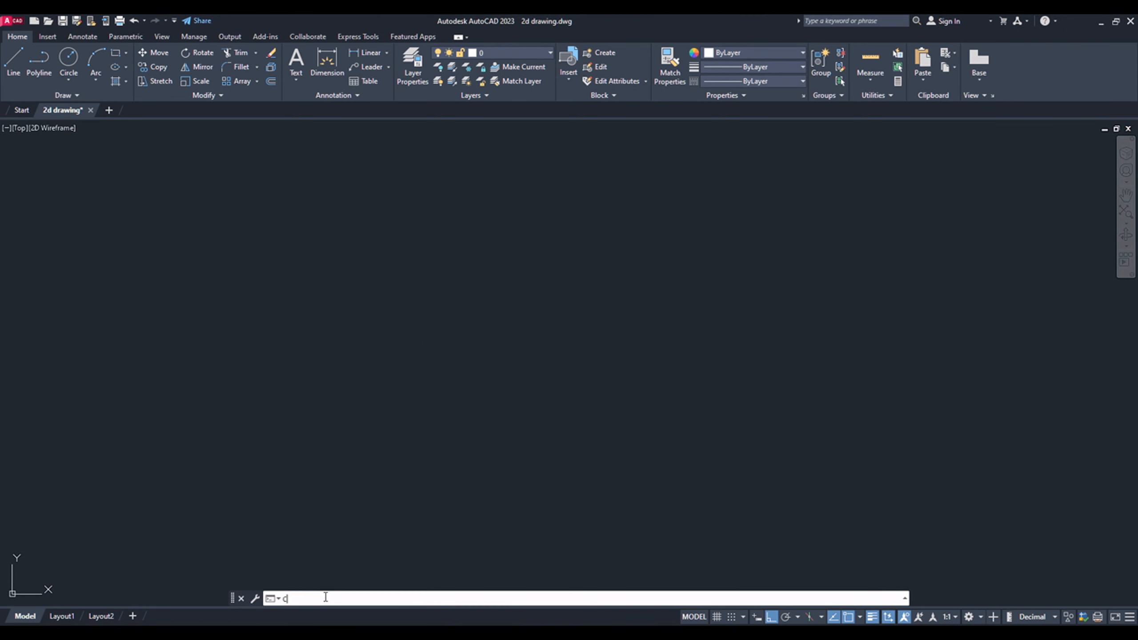
{"action": "key", "text": "Return"}
{"action": "middle_click_drag", "start_coordinate": [497, 265], "coordinate": [655, 264]}
{"action": "middle_click_drag", "start_coordinate": [287, 326], "coordinate": [448, 386]}
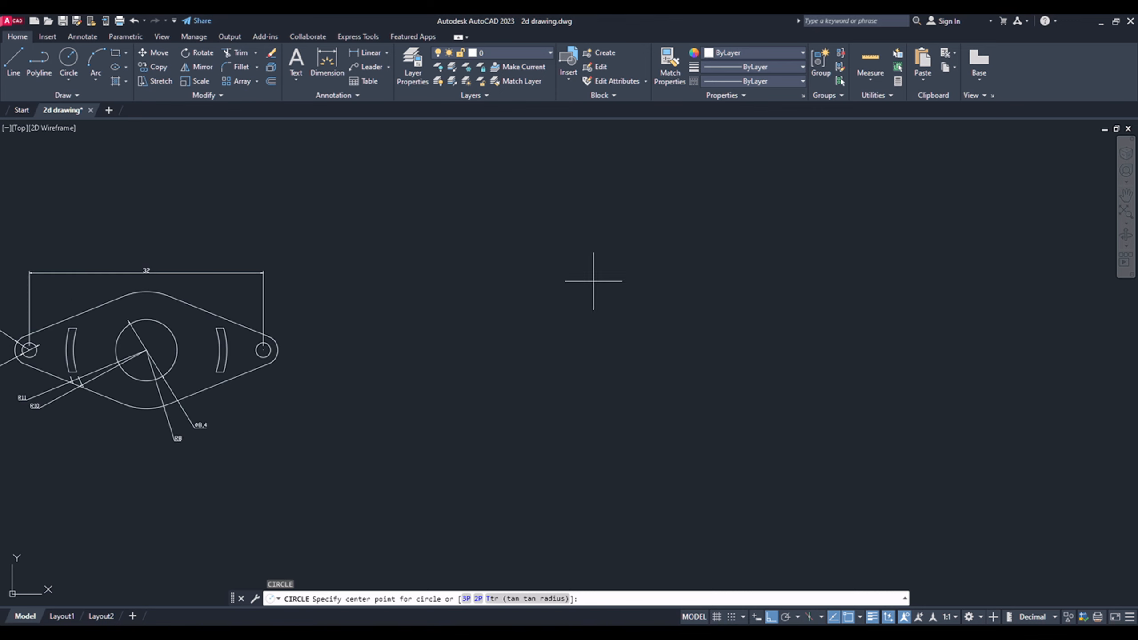
{"action": "left_click", "coordinate": [575, 270]}
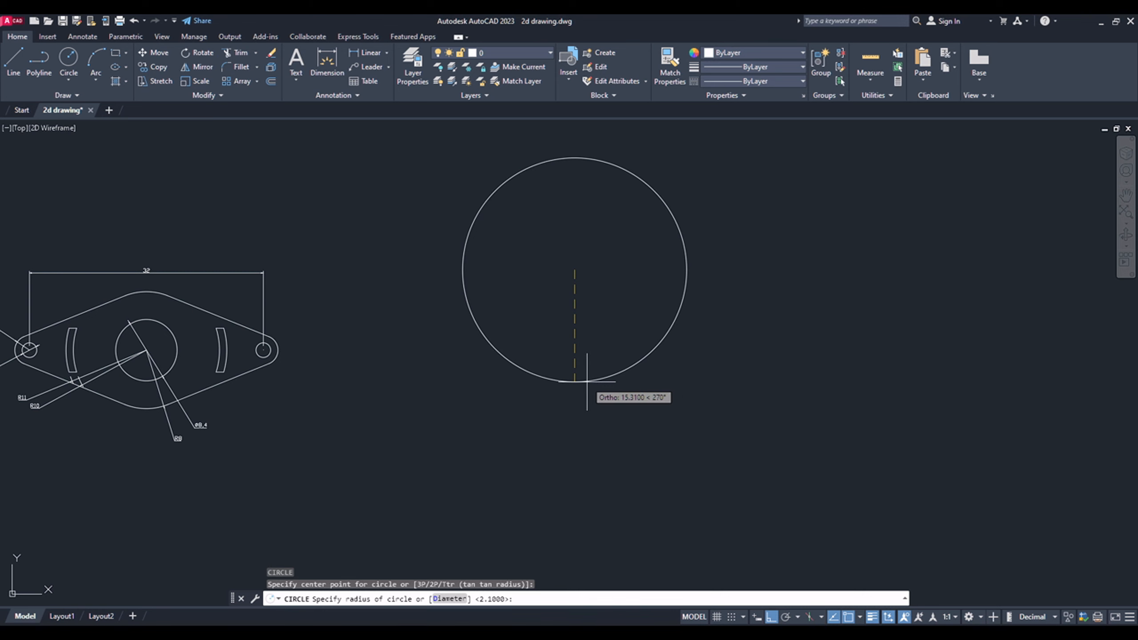
{"action": "key", "text": "Return"}
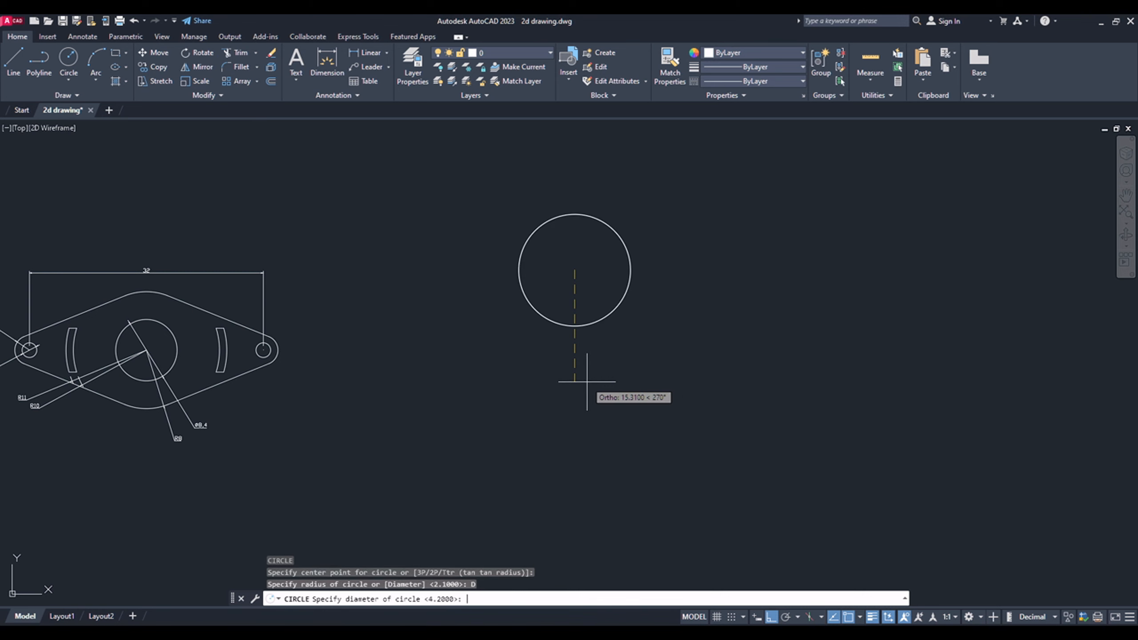
{"action": "type", "text": "8.2"}
{"action": "key", "text": "Return"}
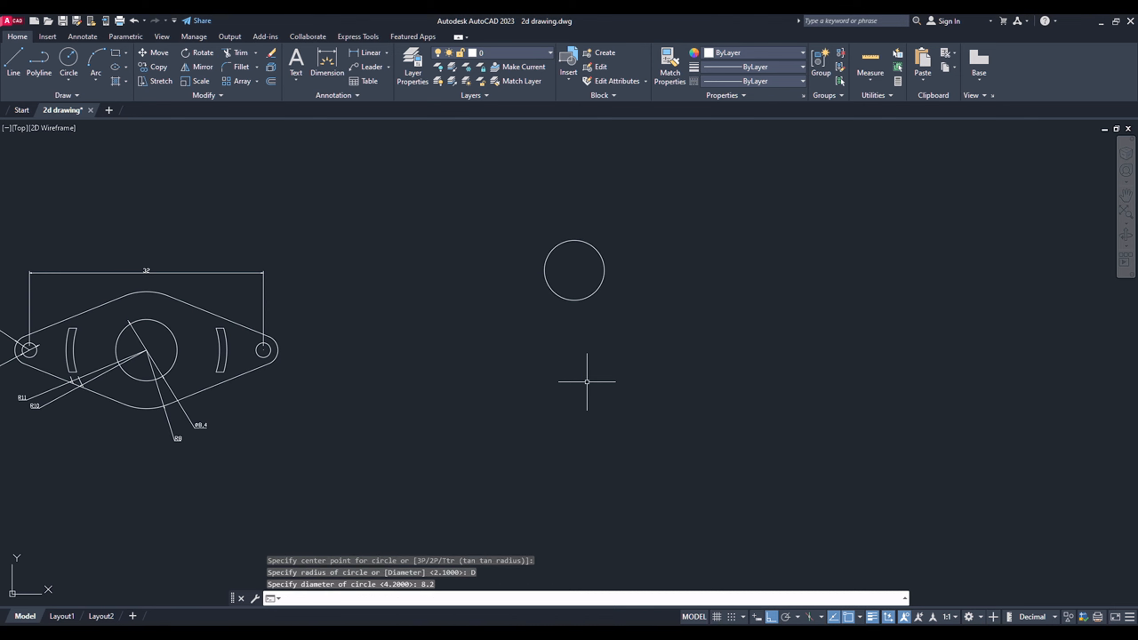
- Draw a concentric circle of diameter 4.8 inside the 8.2 circle
{"action": "scroll", "coordinate": [613, 279], "scroll_direction": "up", "scroll_amount": 4}
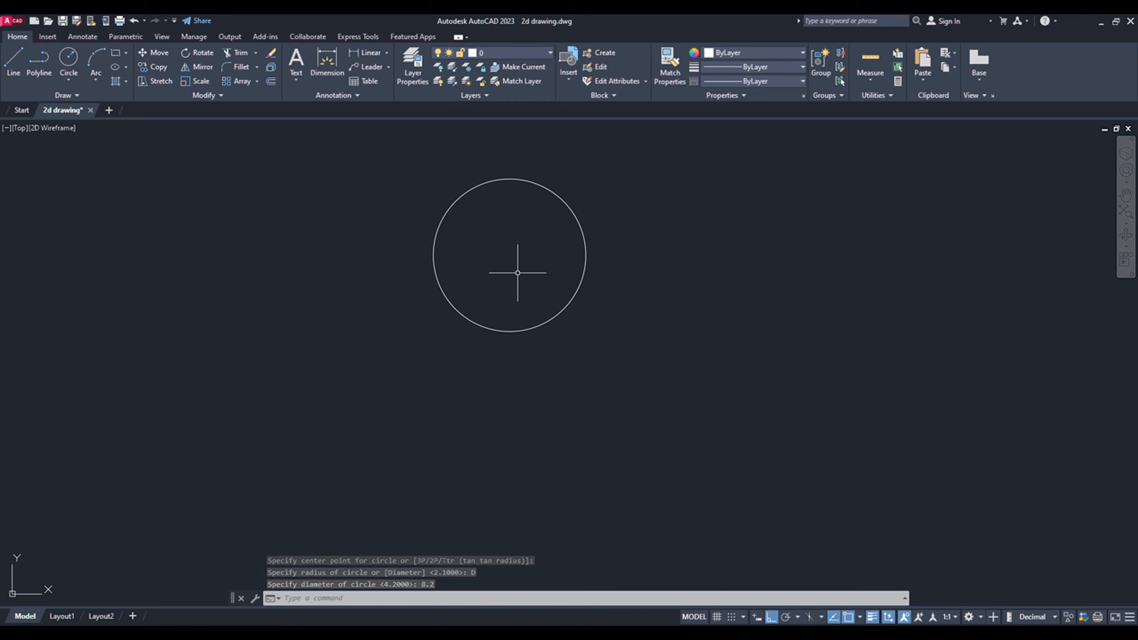
{"action": "key", "text": "Return"}
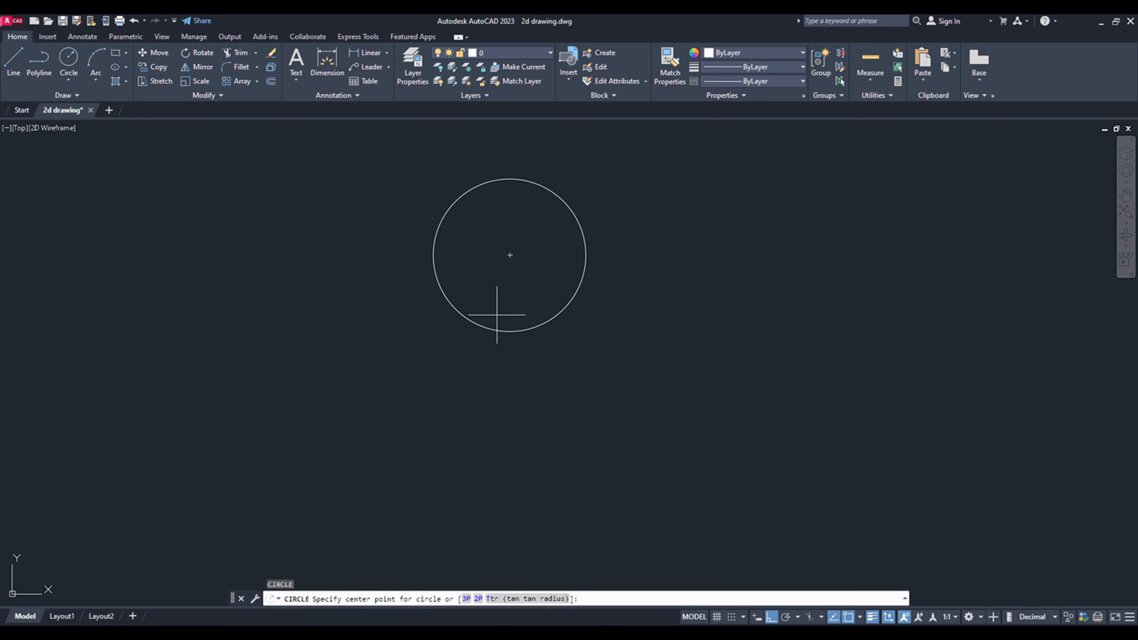
{"action": "left_click", "coordinate": [510, 256]}
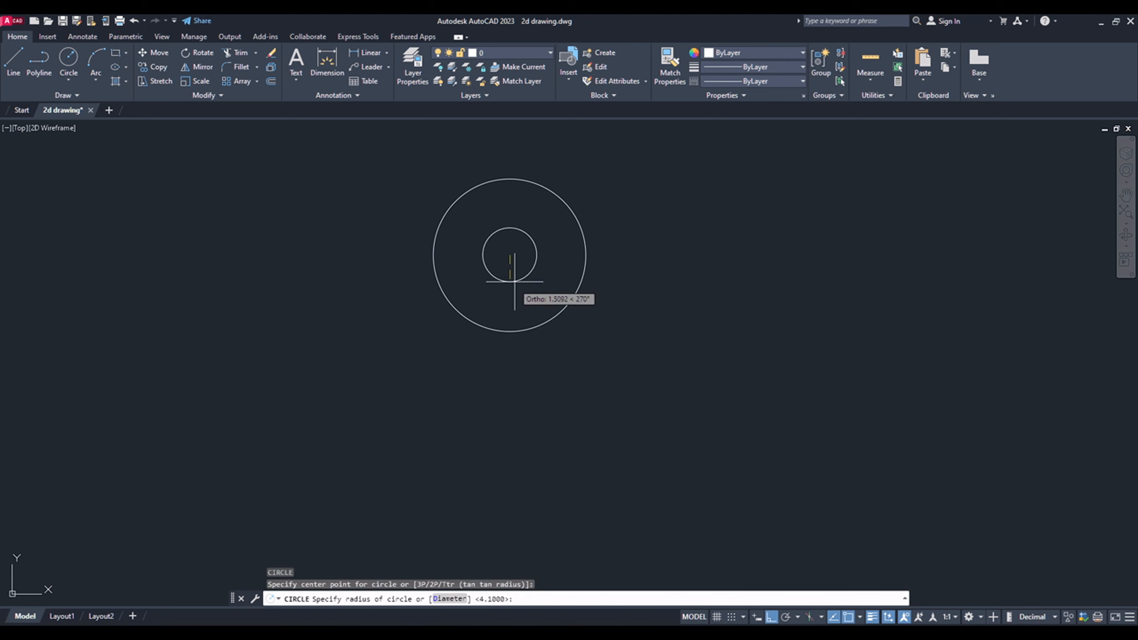
{"action": "left_click", "coordinate": [454, 599]}
{"action": "type", "text": "4.8"}
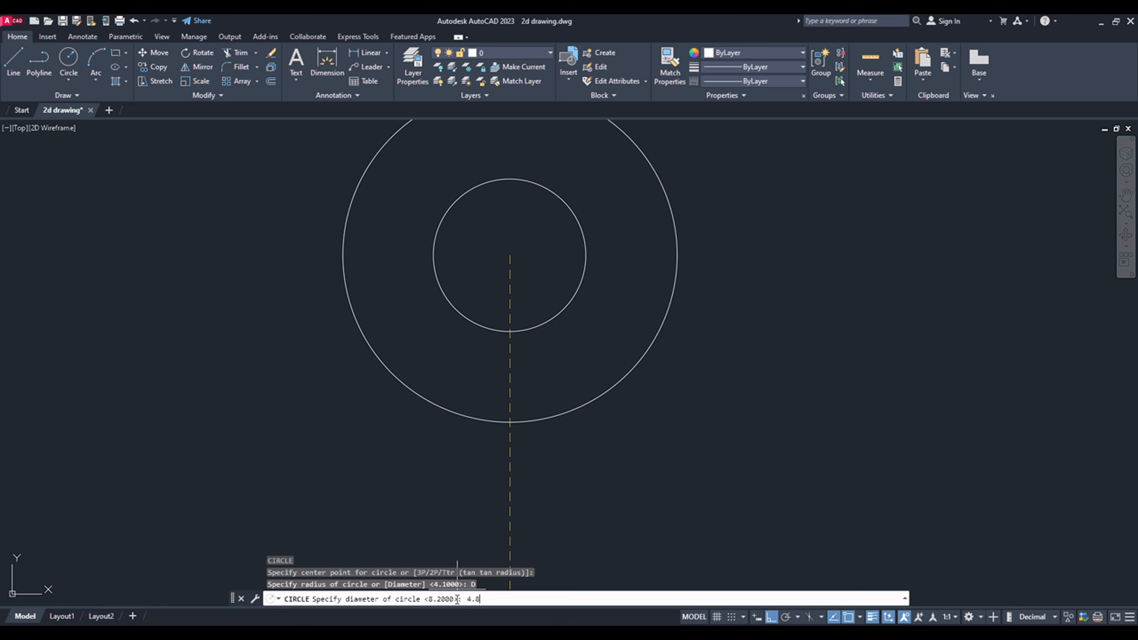
{"action": "key", "text": "Return"}
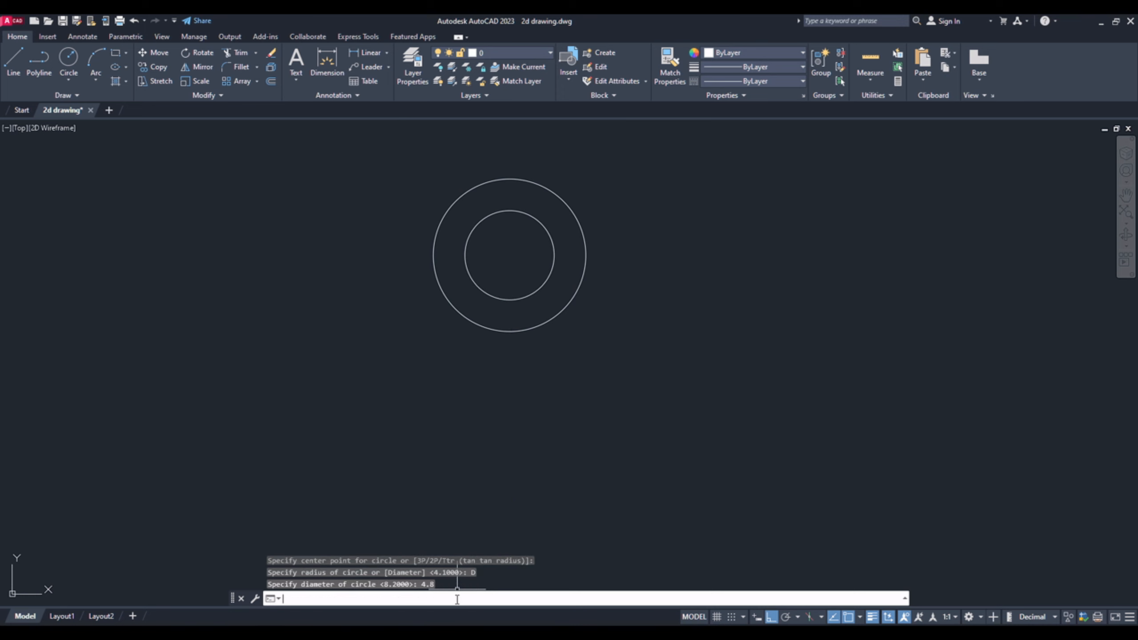
- Draw a third concentric circle of diameter 3.6 at the same centre
{"action": "key", "text": "Return"}
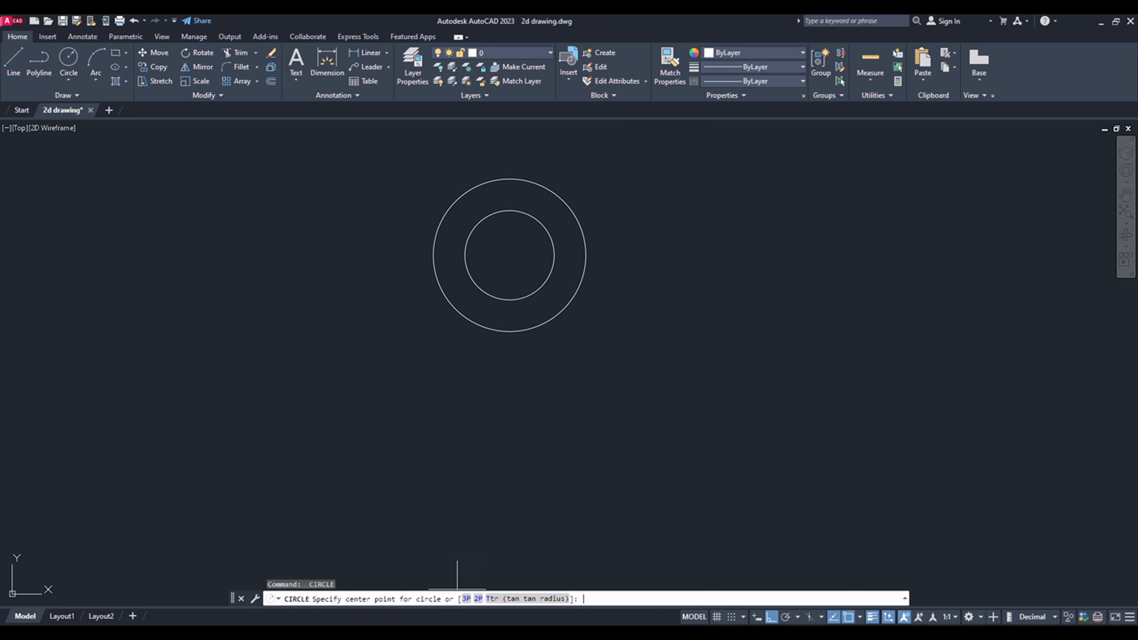
{"action": "left_click", "coordinate": [510, 255]}
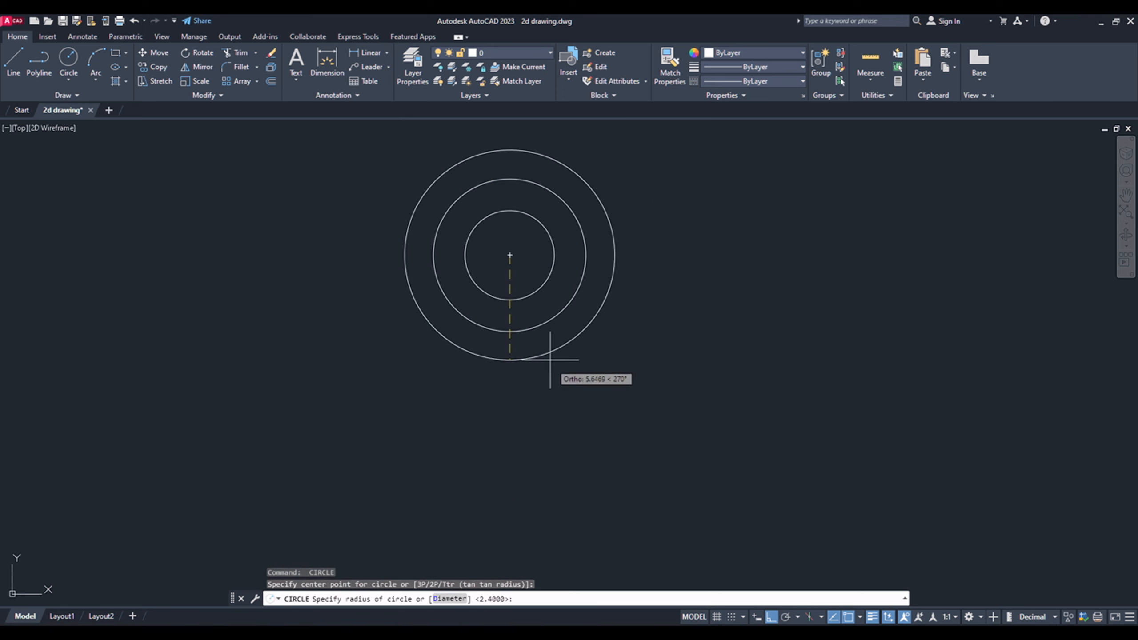
{"action": "left_click", "coordinate": [447, 602]}
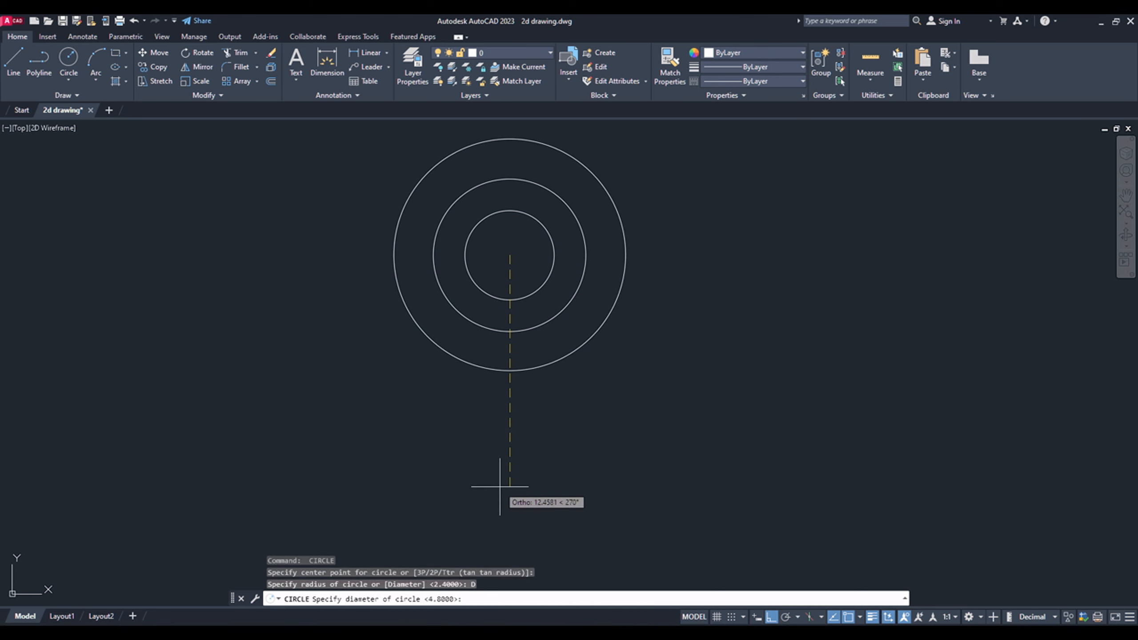
{"action": "type", "text": "3.6"}
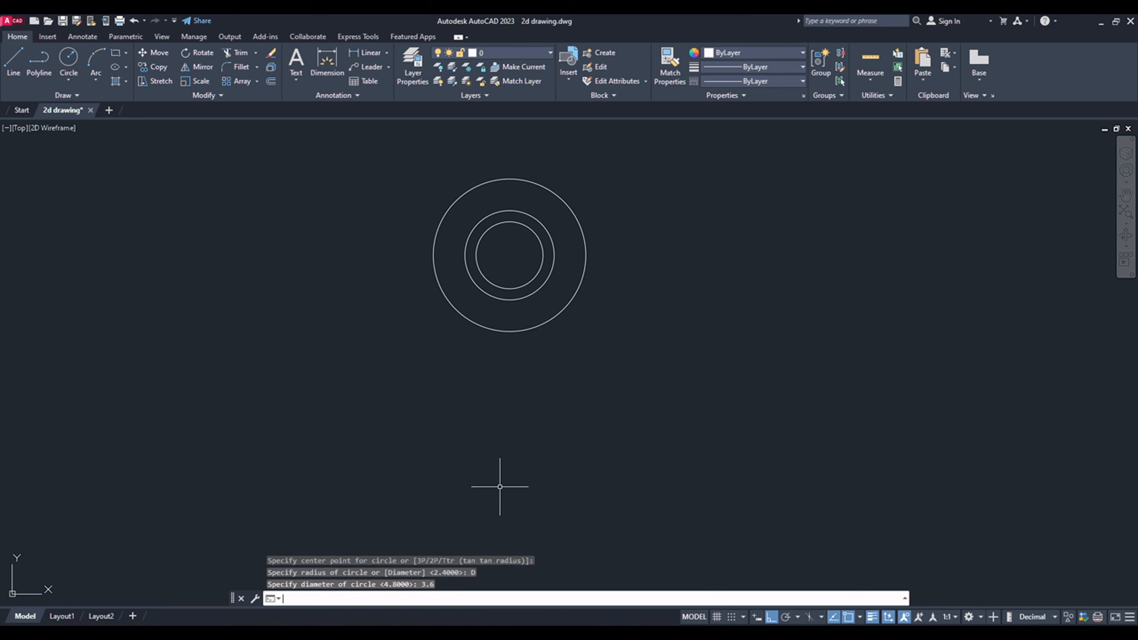
{"action": "key", "text": "Return"}
{"action": "scroll", "coordinate": [508, 251], "scroll_direction": "up", "scroll_amount": 1}
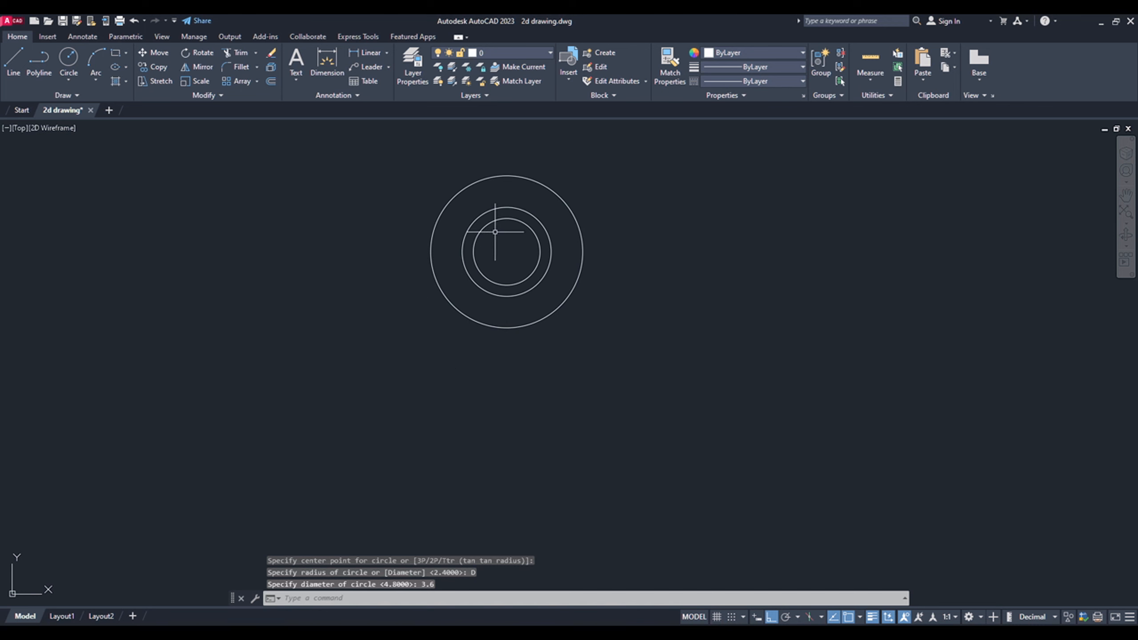
- Check the PDF reference and draw an 18 unit vertical line downward from the outer circle's top quadrant
{"action": "left_click", "coordinate": [533, 635]}
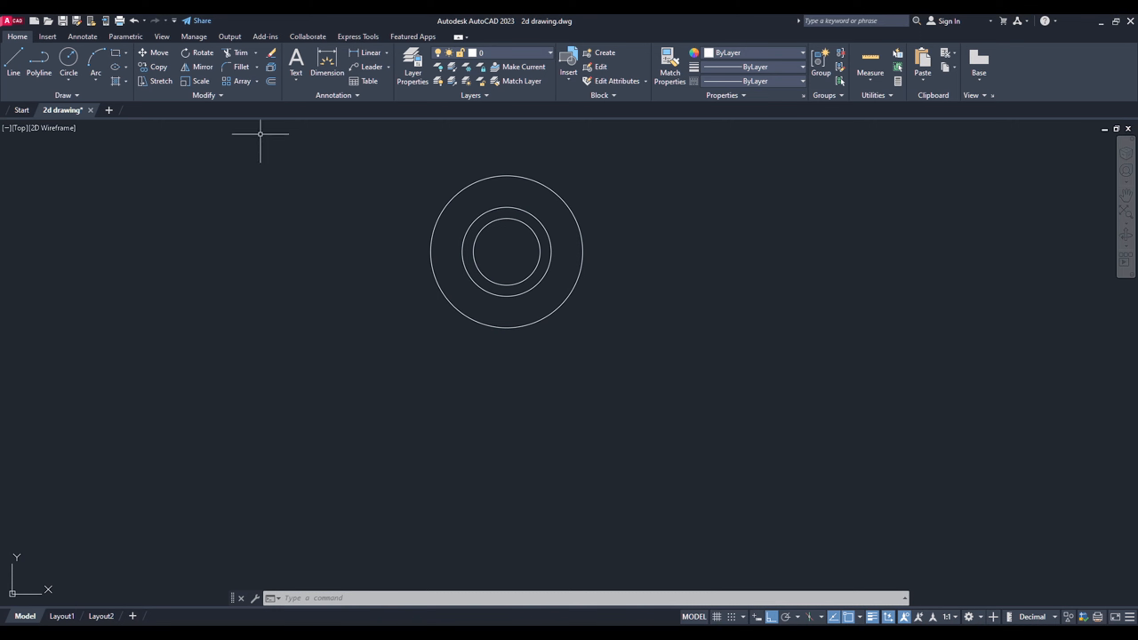
{"action": "scroll", "coordinate": [445, 182], "scroll_direction": "up", "scroll_amount": 3}
{"action": "left_click", "coordinate": [318, 599]}
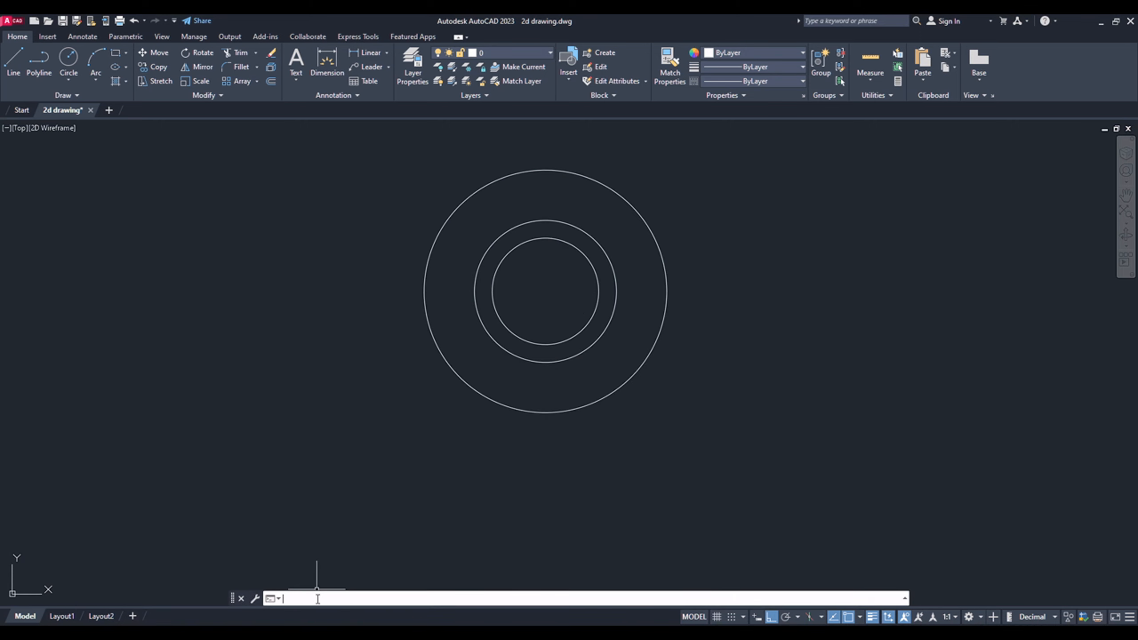
{"action": "type", "text": "l"}
{"action": "key", "text": "Return"}
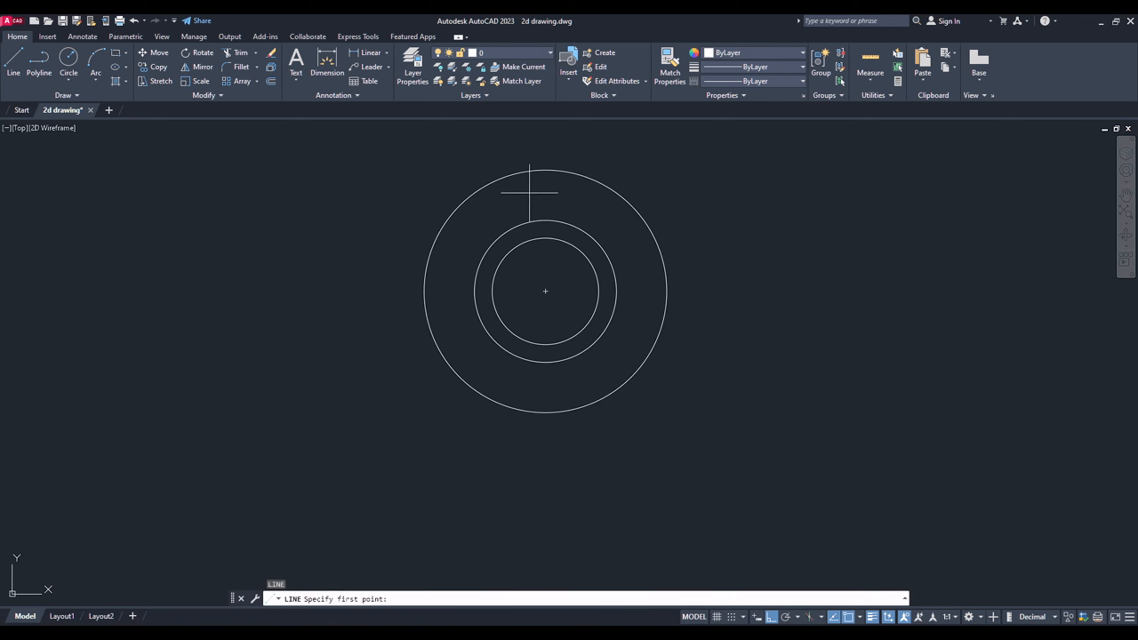
{"action": "left_click", "coordinate": [545, 170]}
{"action": "scroll", "coordinate": [548, 167], "scroll_direction": "down", "scroll_amount": 2}
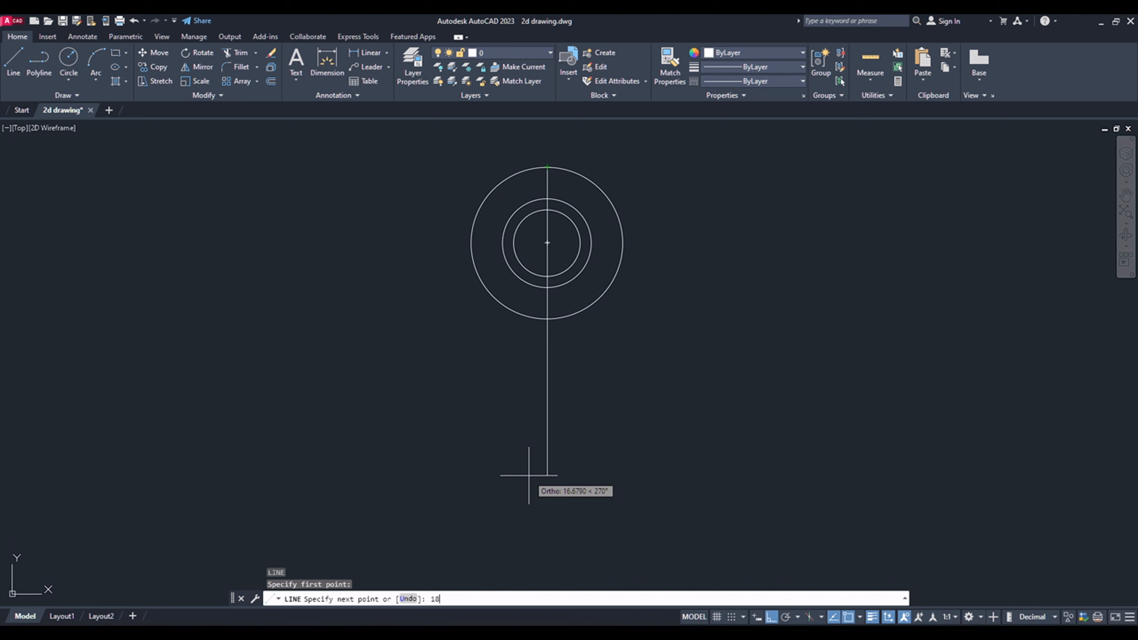
{"action": "key", "text": "Return"}
- Continue the line 6 to the right and 4 up, then back in line with and up to the outer circle's right quadrant
{"action": "left_click", "coordinate": [558, 636]}
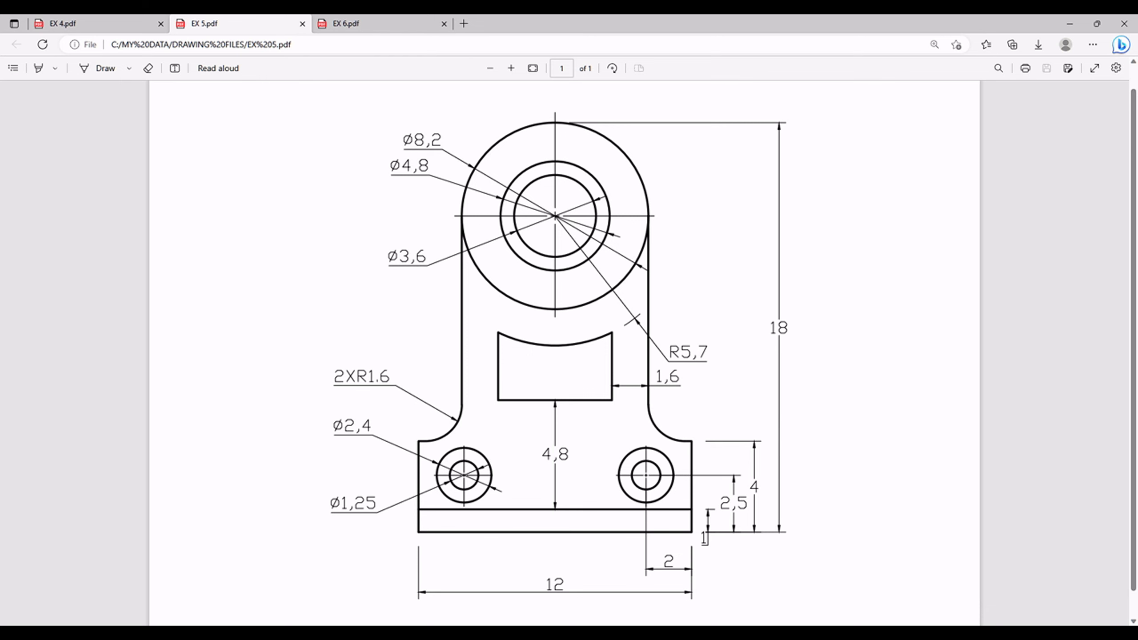
{"action": "key", "text": "alt+Tab"}
{"action": "key", "text": "Return"}
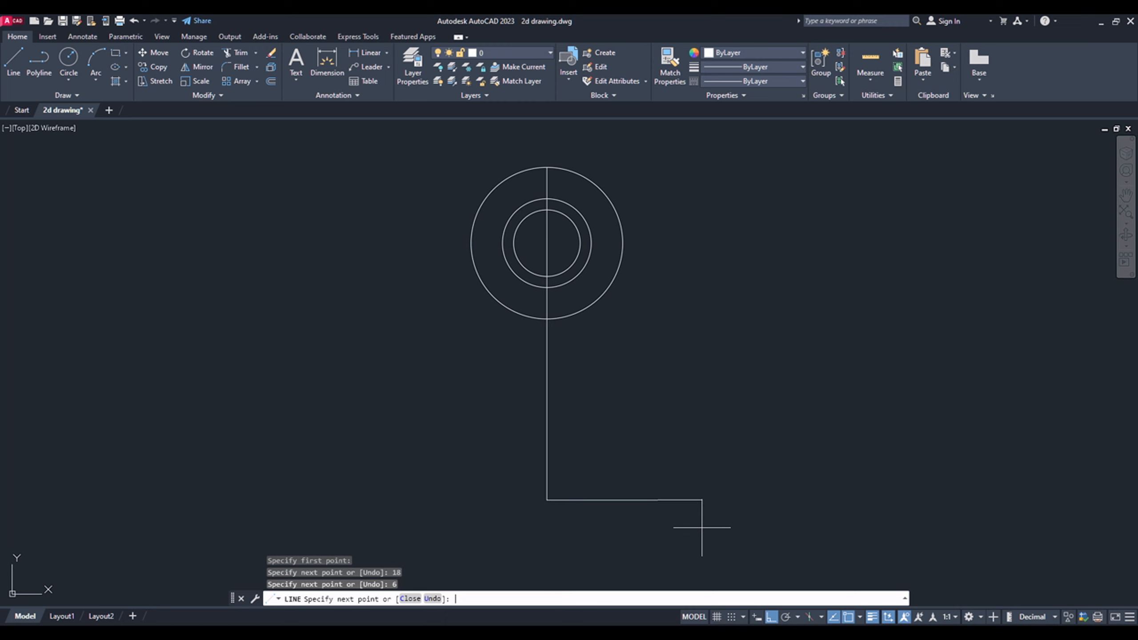
{"action": "type", "text": "4"}
{"action": "key", "text": "Return"}
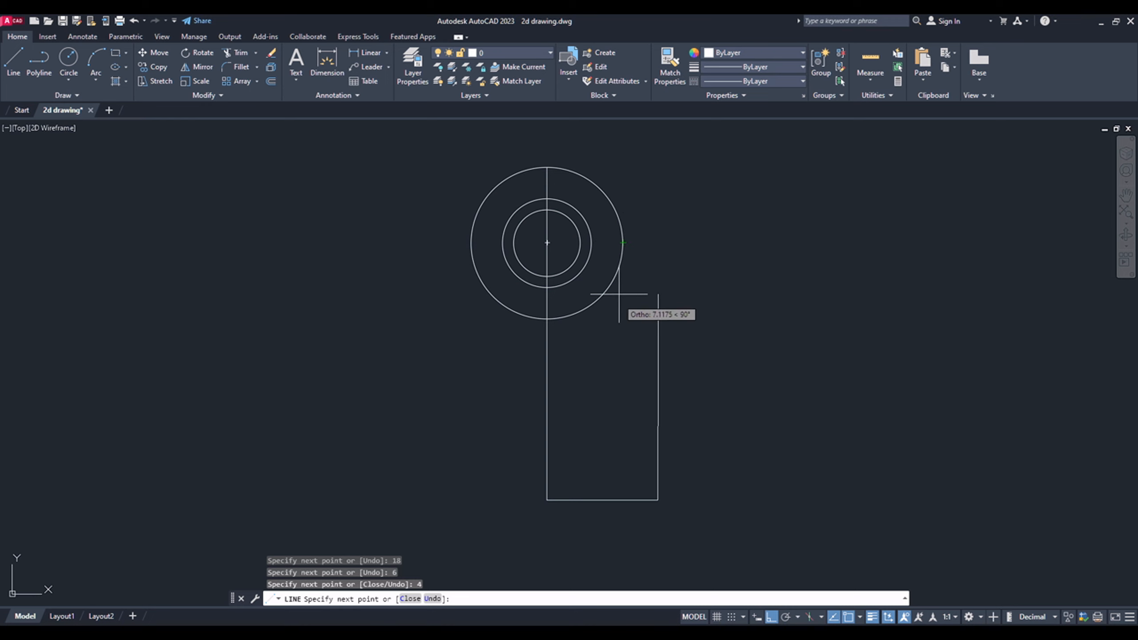
{"action": "left_click", "coordinate": [623, 425]}
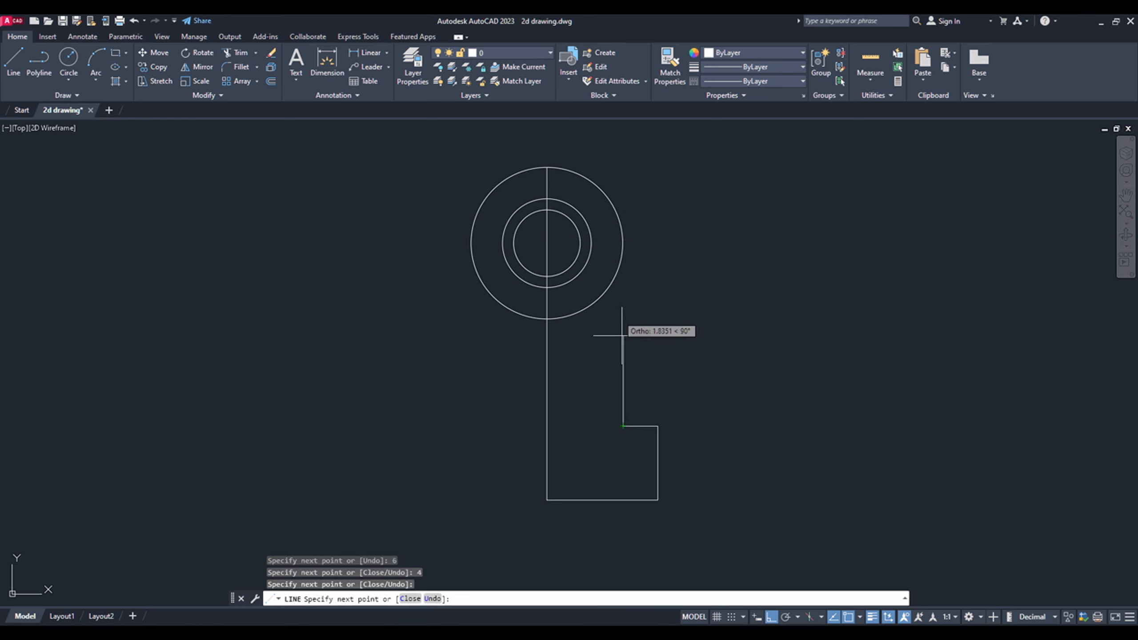
{"action": "left_click", "coordinate": [623, 243]}
{"action": "key", "text": "Escape"}
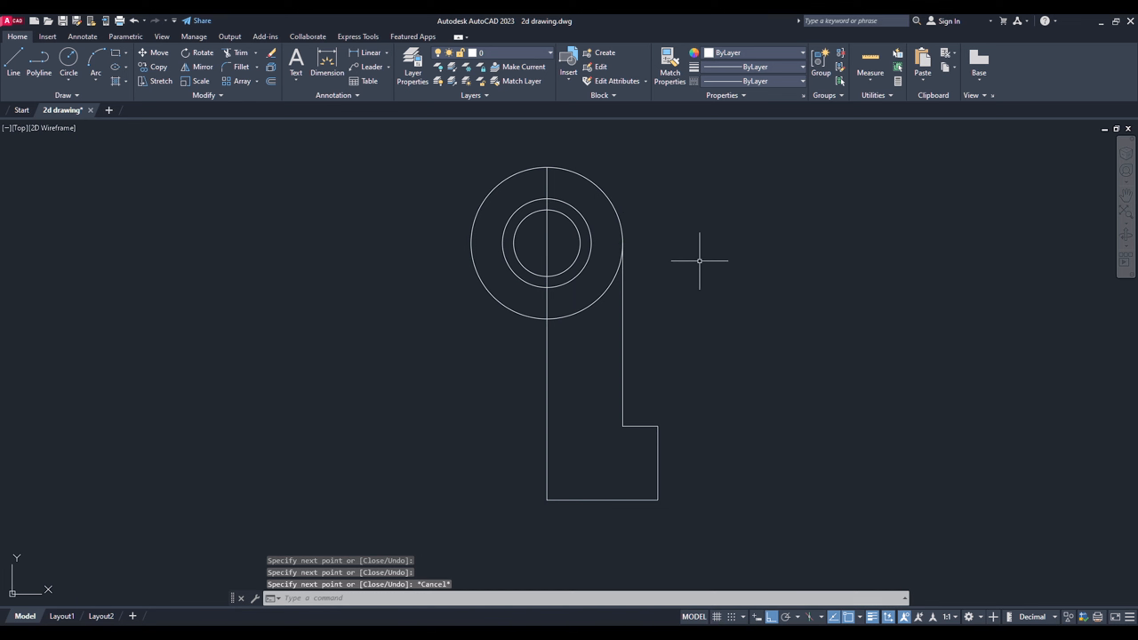
- Fillet the inner corner between the right vertical edge and the base's top edge with radius 1.5
{"action": "left_click", "coordinate": [653, 635]}
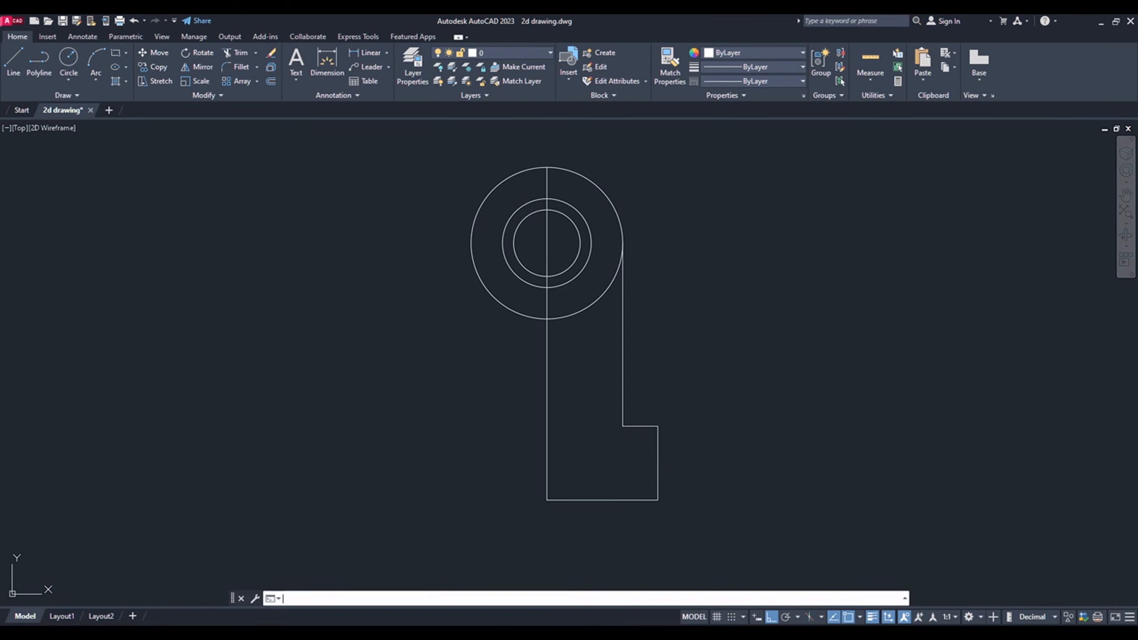
{"action": "scroll", "coordinate": [614, 433], "scroll_direction": "up", "scroll_amount": 4}
{"action": "type", "text": "f"}
{"action": "key", "text": "Return"}
{"action": "key", "text": "Escape"}
{"action": "type", "text": "f"}
{"action": "key", "text": "Return"}
{"action": "type", "text": "R"}
{"action": "key", "text": "Return"}
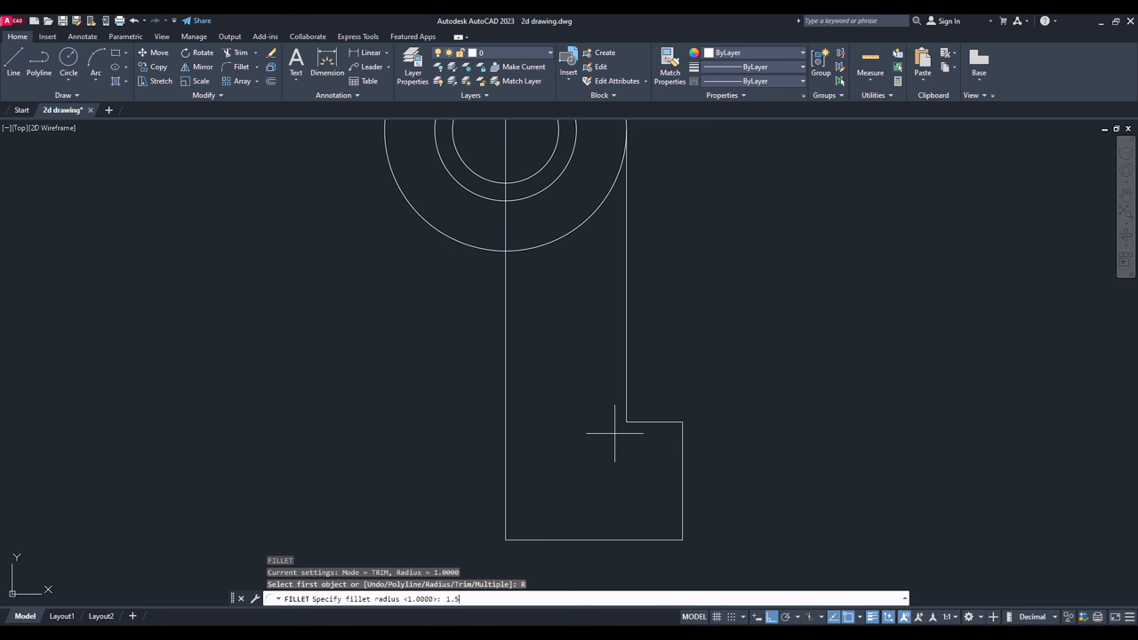
{"action": "key", "text": "Return"}
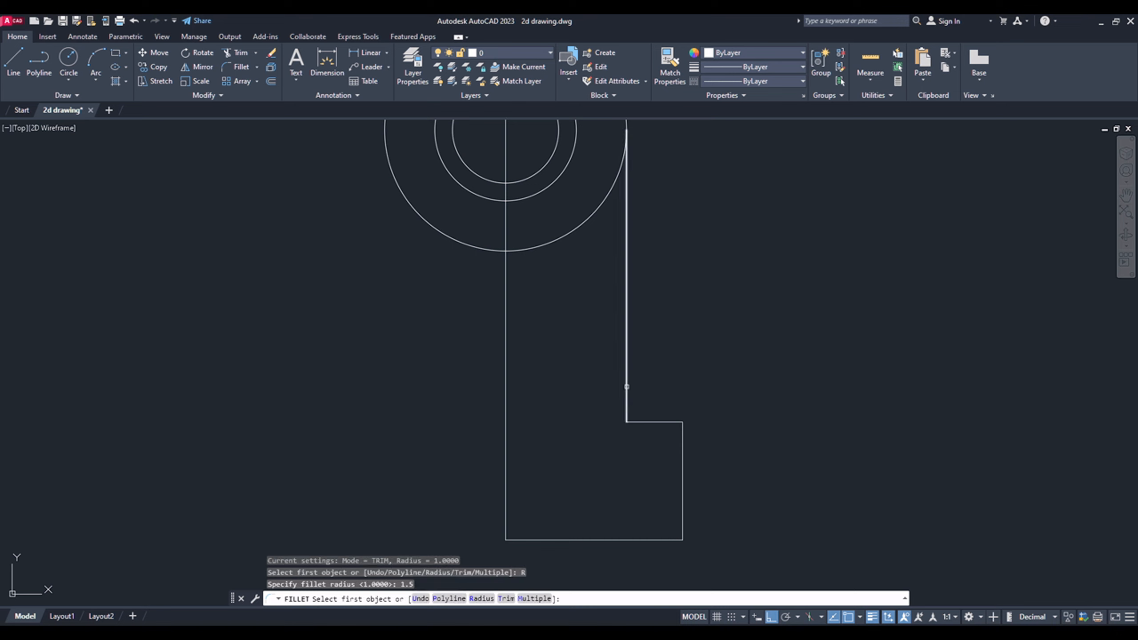
{"action": "left_click", "coordinate": [627, 386]}
{"action": "left_click", "coordinate": [646, 424]}
- Offset the base's right vertical edge inward by 2
{"action": "scroll", "coordinate": [589, 431], "scroll_direction": "down", "scroll_amount": 2}
{"action": "scroll", "coordinate": [610, 487], "scroll_direction": "up", "scroll_amount": 2}
{"action": "type", "text": "o"}
{"action": "key", "text": "Return"}
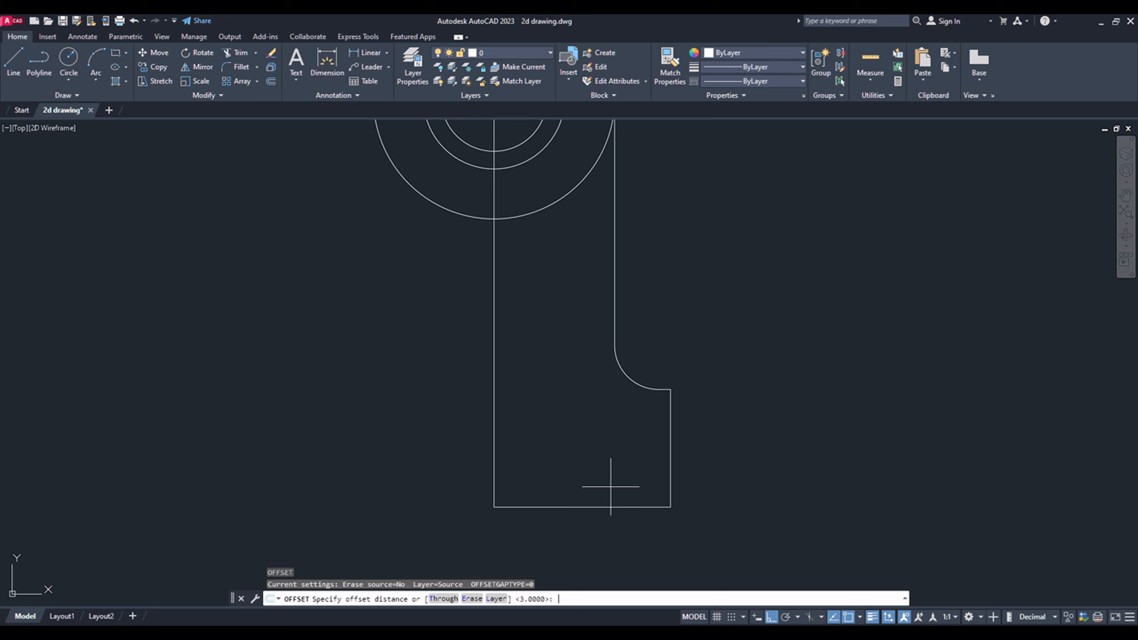
{"action": "type", "text": "2"}
{"action": "key", "text": "Return"}
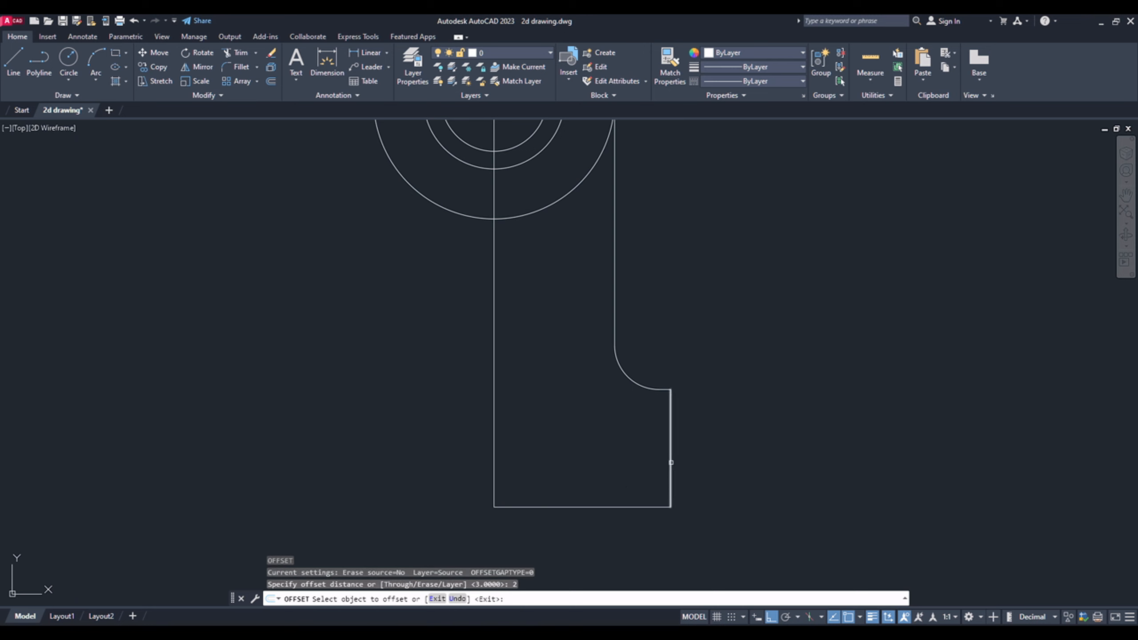
{"action": "left_click", "coordinate": [671, 467]}
{"action": "left_click", "coordinate": [605, 462]}
{"action": "key", "text": "Escape"}
- Offset the base's bottom edge upward by 2.5
{"action": "type", "text": "o"}
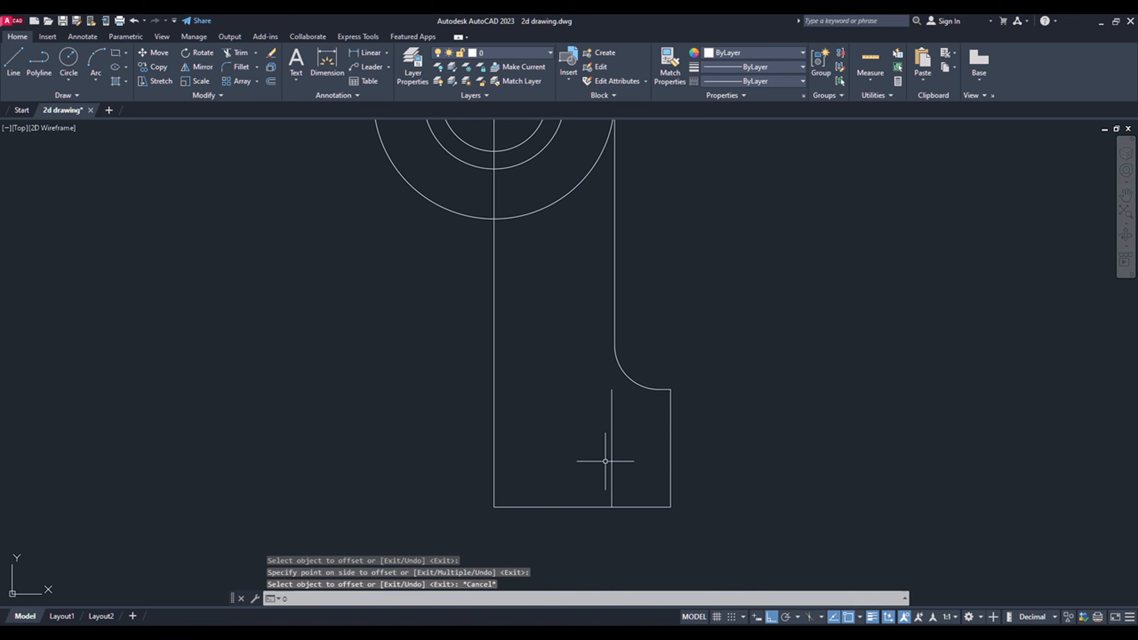
{"action": "key", "text": "Return"}
{"action": "type", "text": "2.5"}
{"action": "key", "text": "Return"}
{"action": "left_click", "coordinate": [625, 507]}
{"action": "left_click", "coordinate": [627, 466]}
{"action": "key", "text": "Escape"}
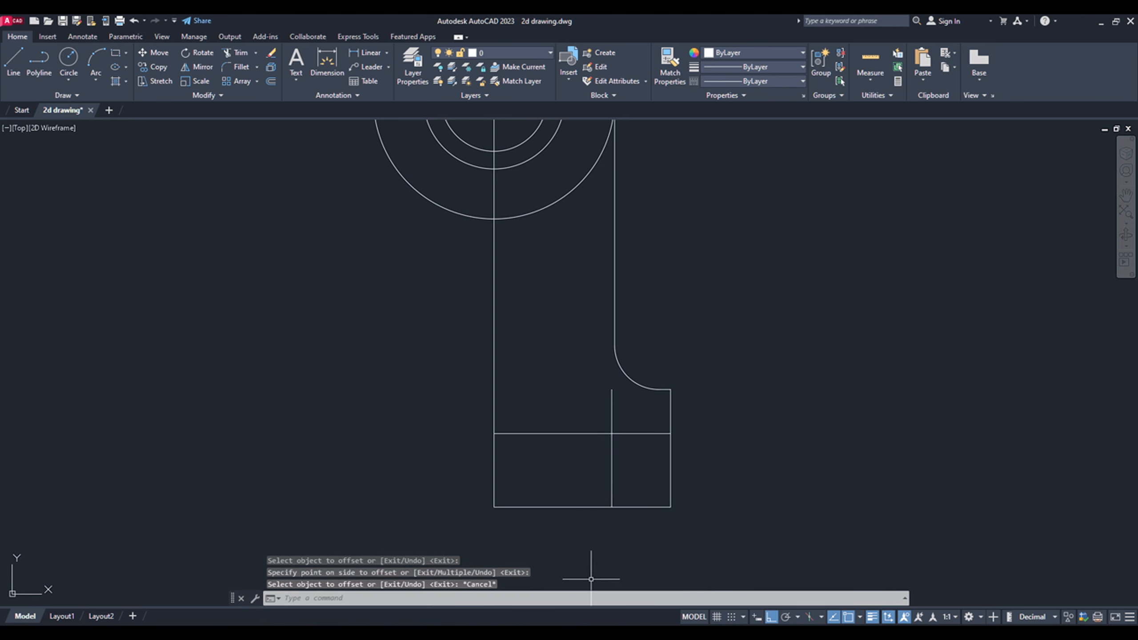
- Check the EX 5 PDF for the hole size and draw a 2.4 diameter circle at the intersection of the two offset lines
{"action": "left_click", "coordinate": [592, 634]}
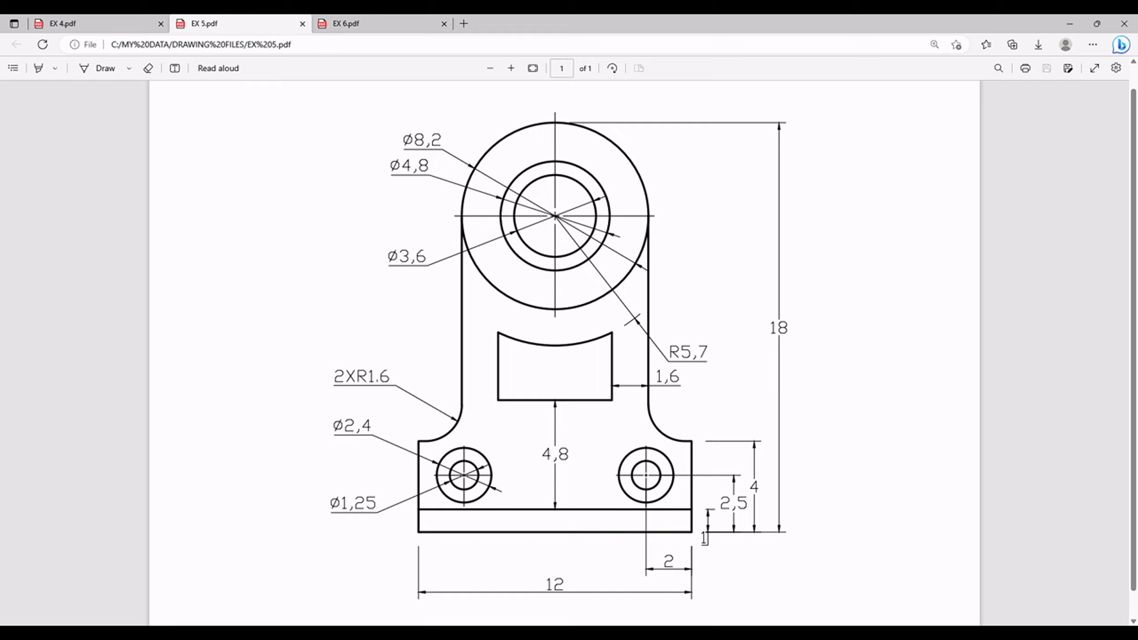
{"action": "left_click", "coordinate": [592, 634]}
{"action": "left_click", "coordinate": [63, 79]}
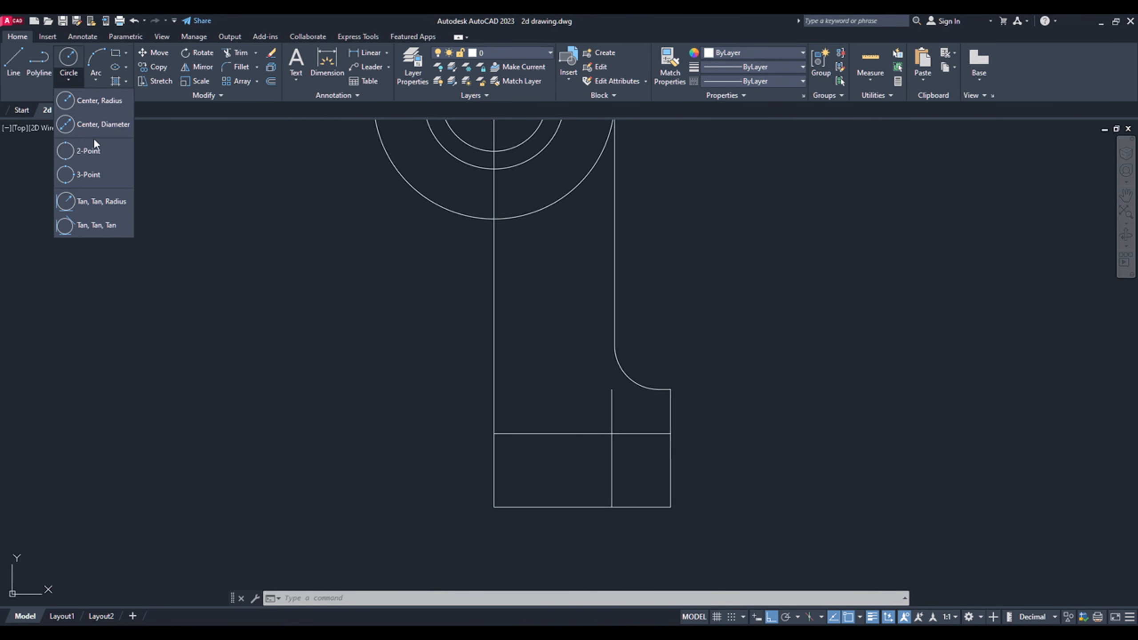
{"action": "left_click", "coordinate": [94, 125]}
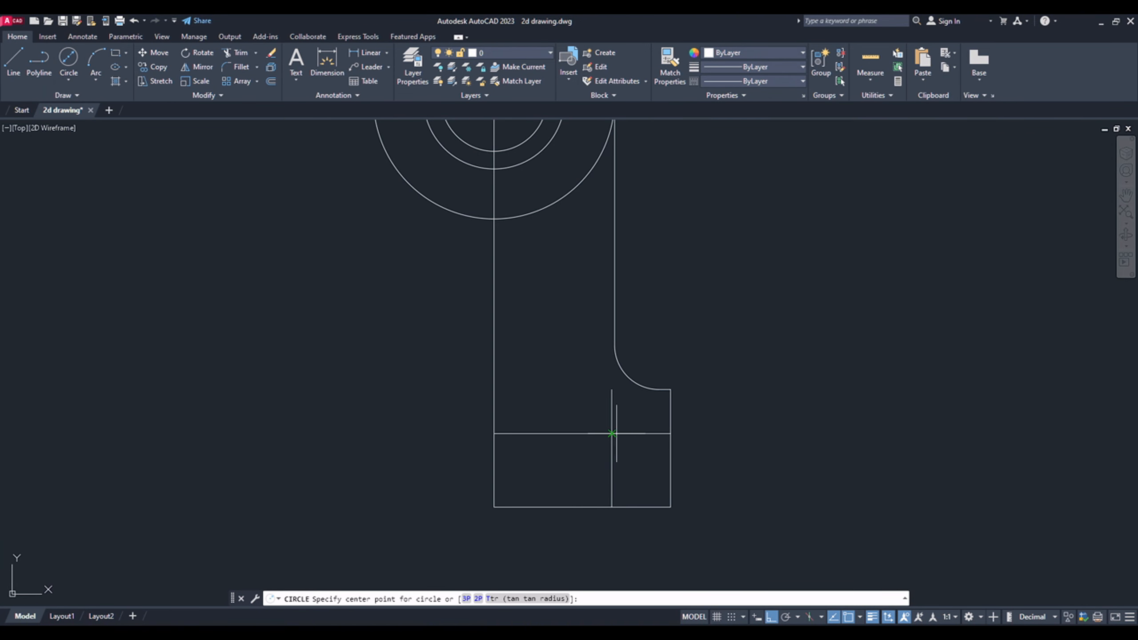
{"action": "left_click", "coordinate": [612, 434]}
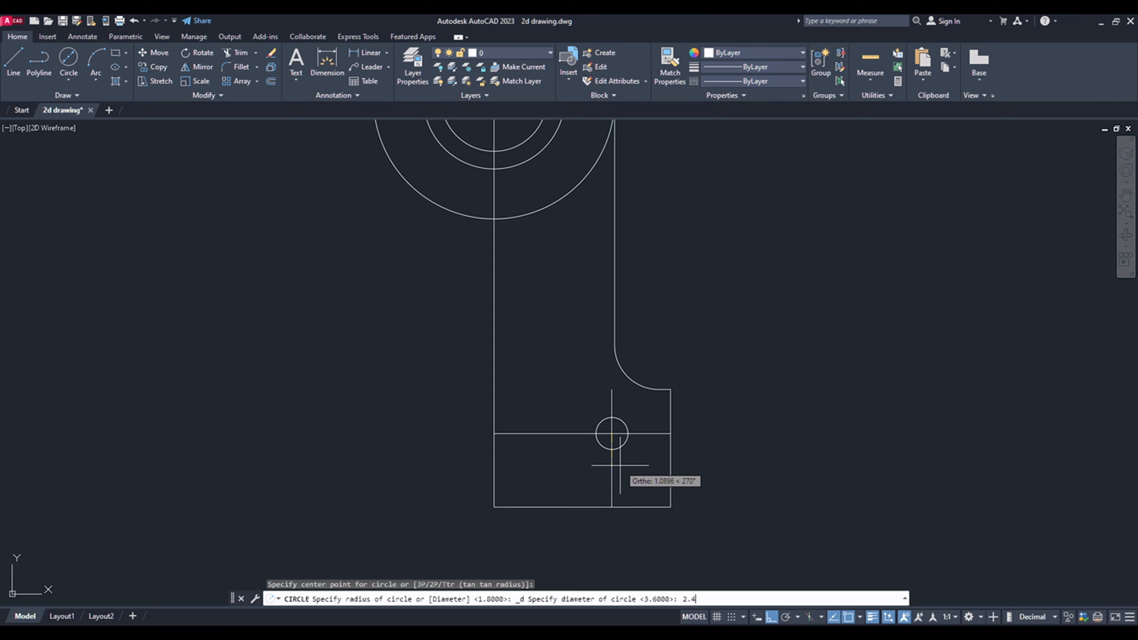
{"action": "type", "text": "2.4"}
{"action": "key", "text": "Return"}
- Check the PDF again and draw a concentric 1.25 diameter circle inside the 2.4 diameter circle in the base
{"action": "mouse_move", "coordinate": [544, 634]}
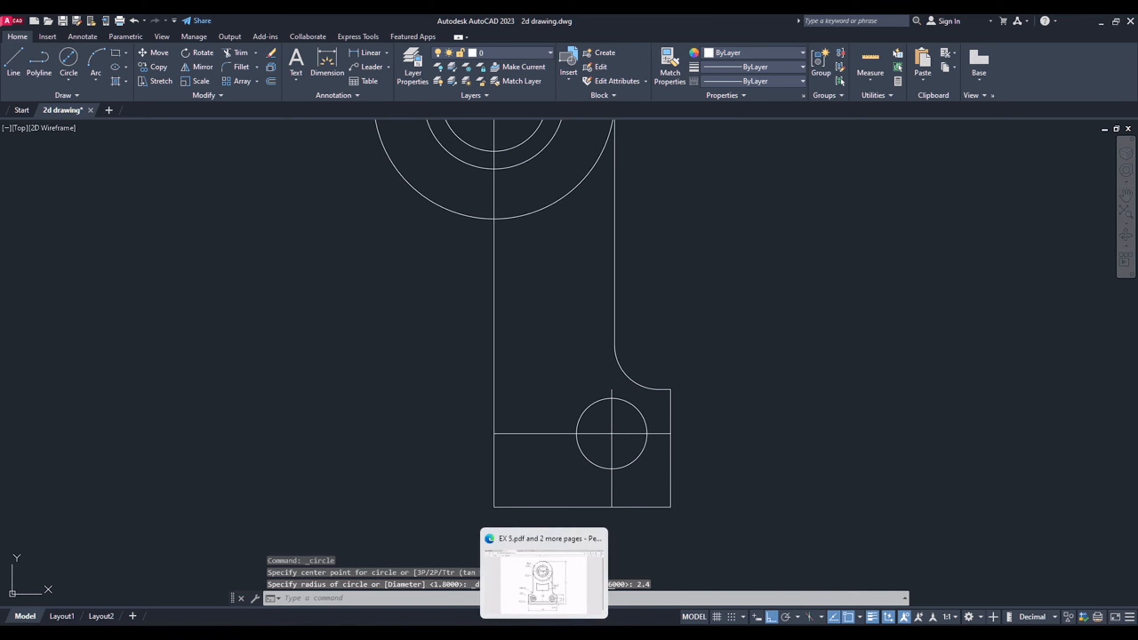
{"action": "left_click", "coordinate": [544, 583]}
{"action": "key", "text": "alt+Tab"}
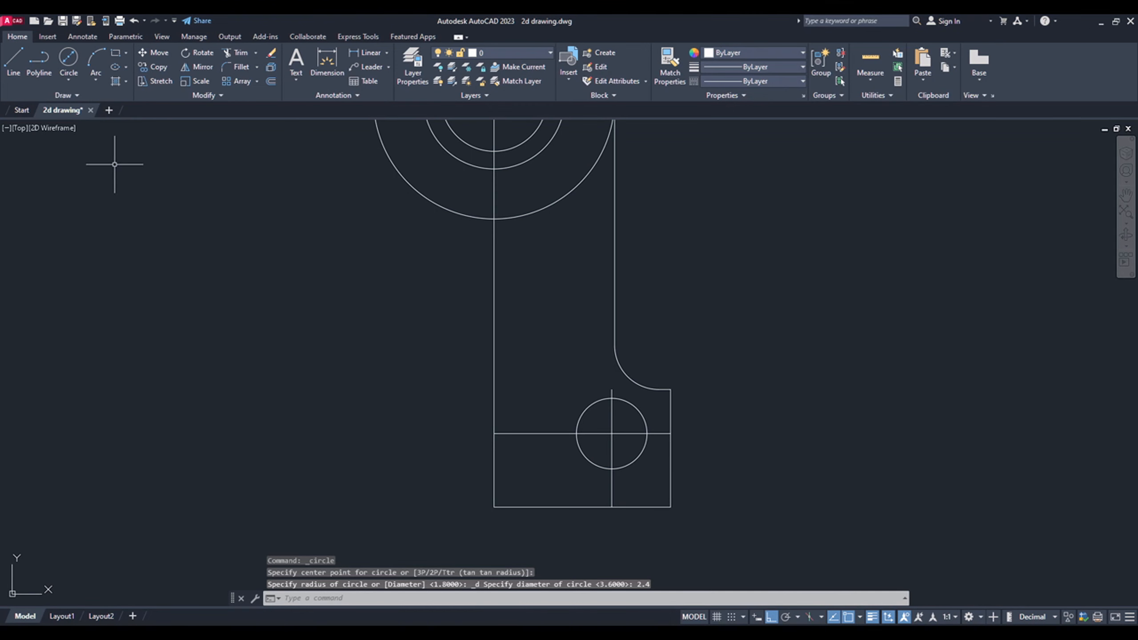
{"action": "left_click", "coordinate": [68, 58]}
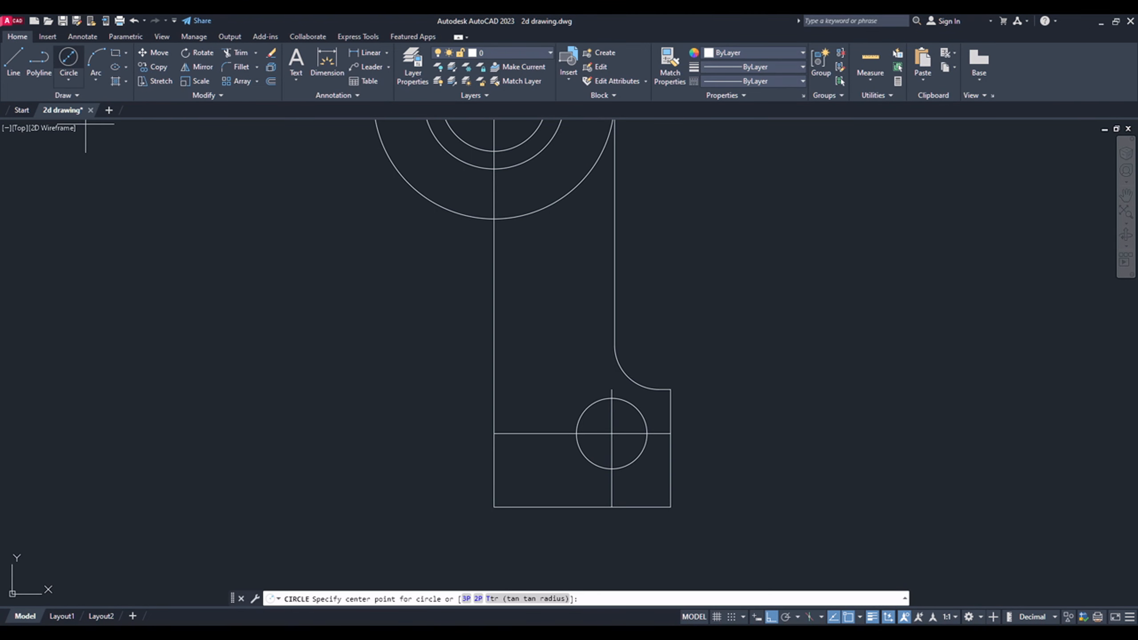
{"action": "left_click", "coordinate": [611, 433]}
{"action": "type", "text": "1.25"}
{"action": "key", "text": "Return"}
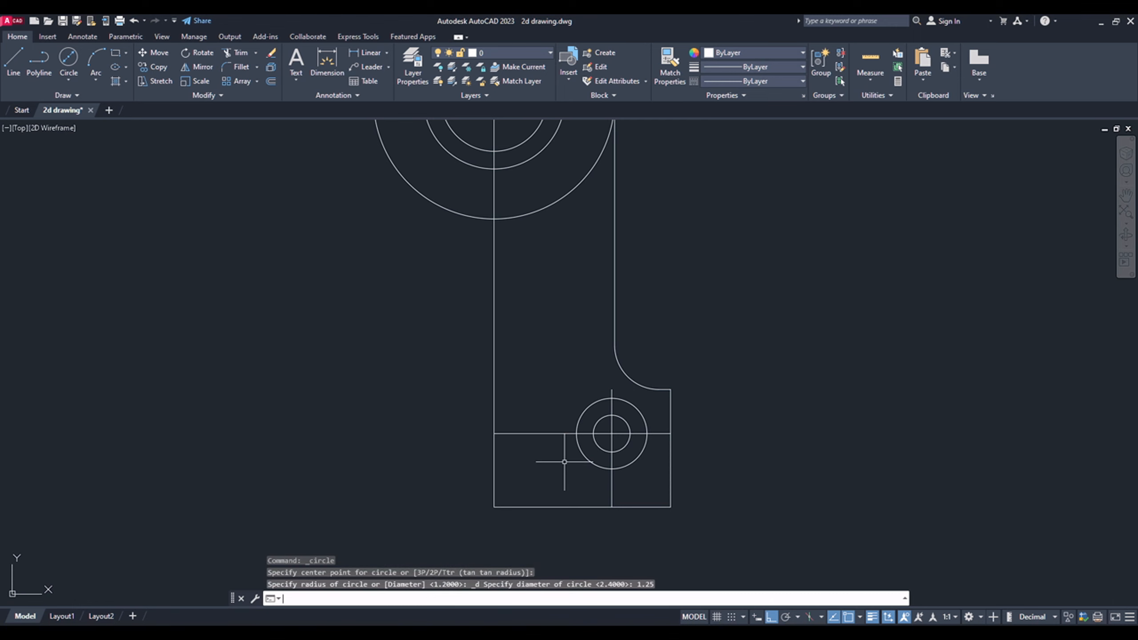
- Delete the two offset construction lines crossing at the centre of the small hole
{"action": "scroll", "coordinate": [596, 433], "scroll_direction": "up", "scroll_amount": 2}
{"action": "left_click", "coordinate": [636, 439]}
{"action": "left_click", "coordinate": [621, 433]}
{"action": "key", "text": "Delete"}
- Mirror the right-hand profile and both hole circles about the vertical centre line, keeping the source objects
{"action": "scroll", "coordinate": [610, 435], "scroll_direction": "down", "scroll_amount": 2}
{"action": "scroll", "coordinate": [610, 436], "scroll_direction": "down", "scroll_amount": 1}
{"action": "left_click", "coordinate": [695, 525]}
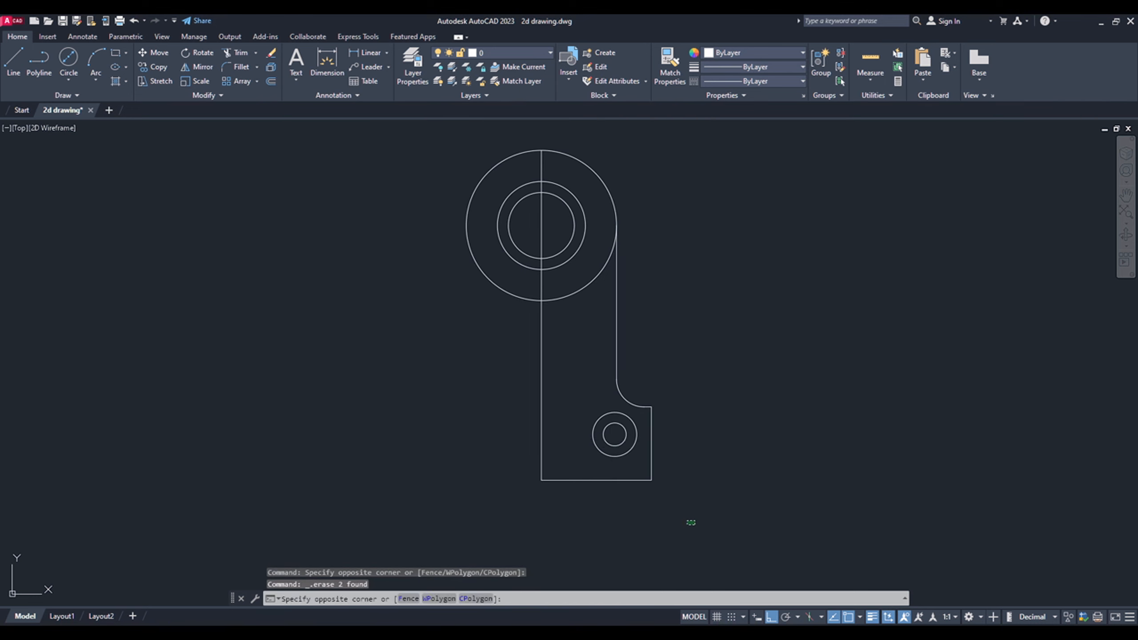
{"action": "left_click", "coordinate": [582, 360]}
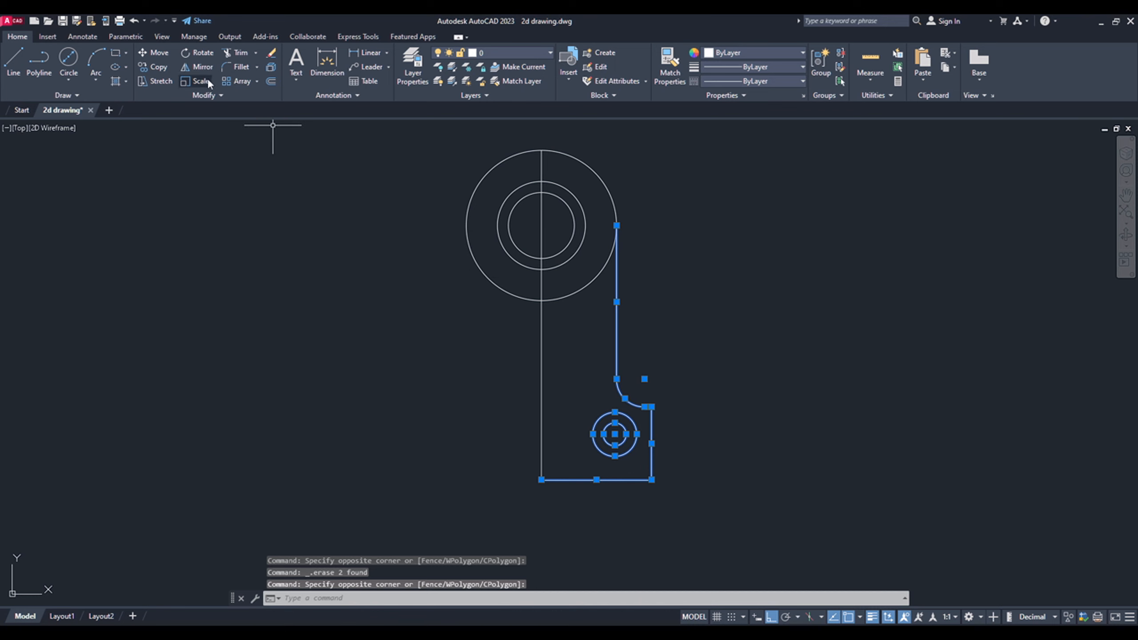
{"action": "left_click", "coordinate": [198, 67]}
{"action": "left_click", "coordinate": [541, 480]}
{"action": "left_click", "coordinate": [539, 520]}
{"action": "key", "text": "Return"}
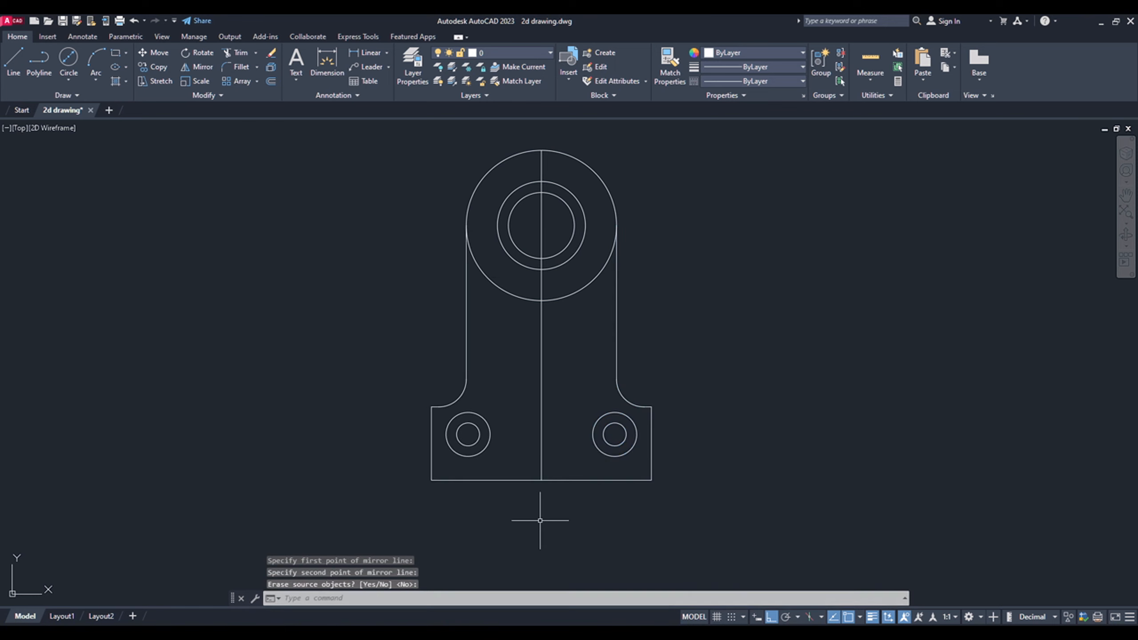
- Check the base thickness in the PDF and offset both halves of the base's bottom edge upward by 1
{"action": "left_click", "coordinate": [555, 632]}
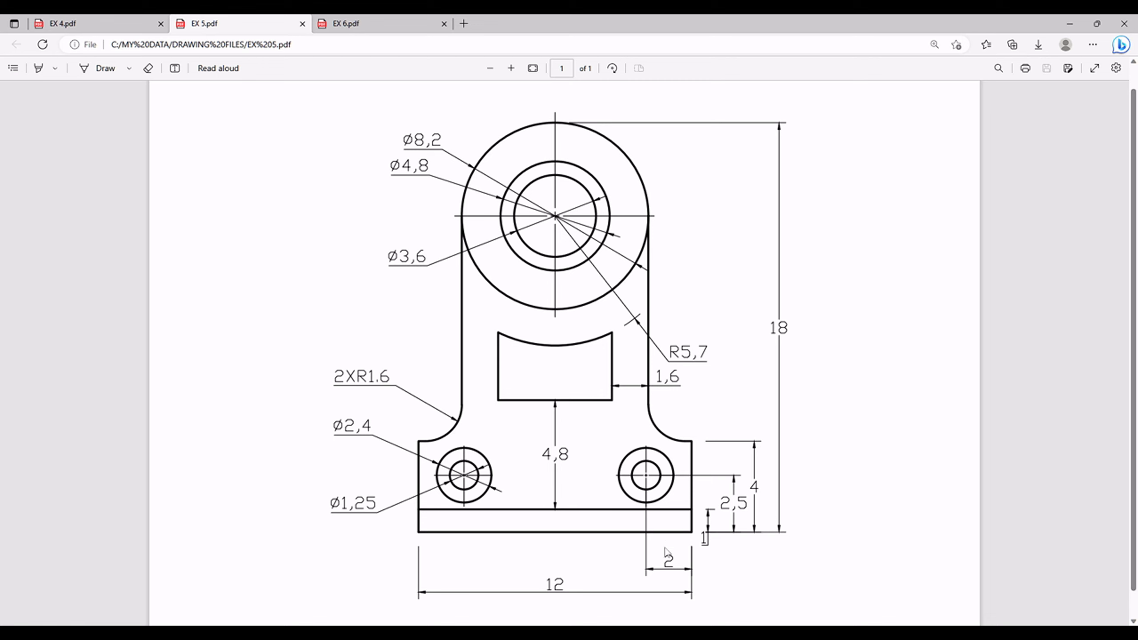
{"action": "key", "text": "alt+Tab"}
{"action": "scroll", "coordinate": [541, 493], "scroll_direction": "up", "scroll_amount": 3}
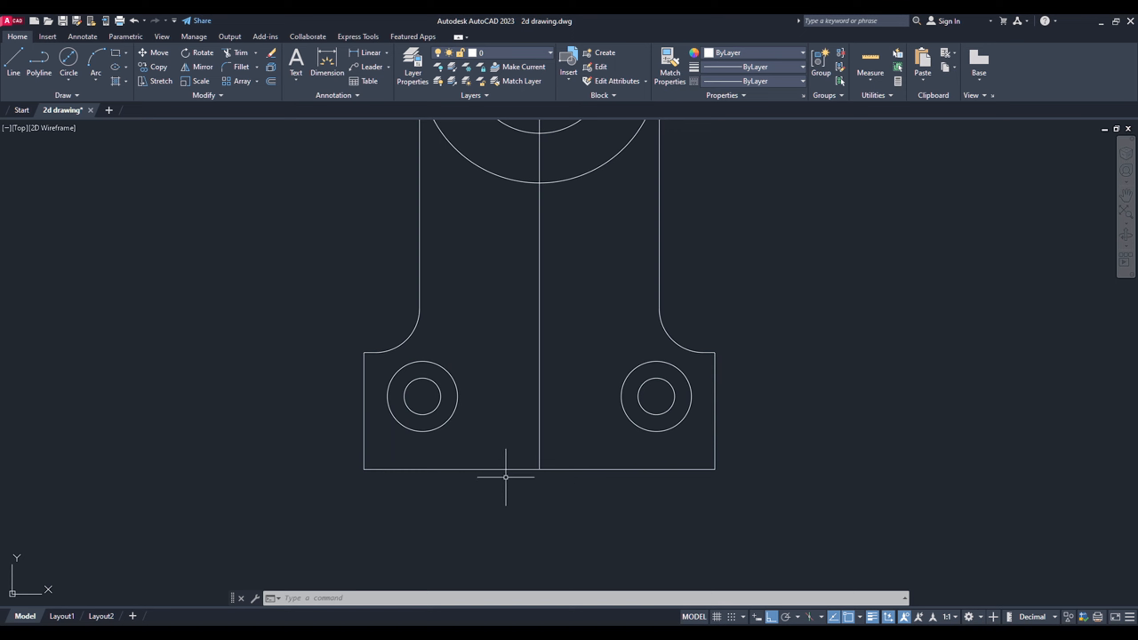
{"action": "type", "text": "0"}
{"action": "key", "text": "Return"}
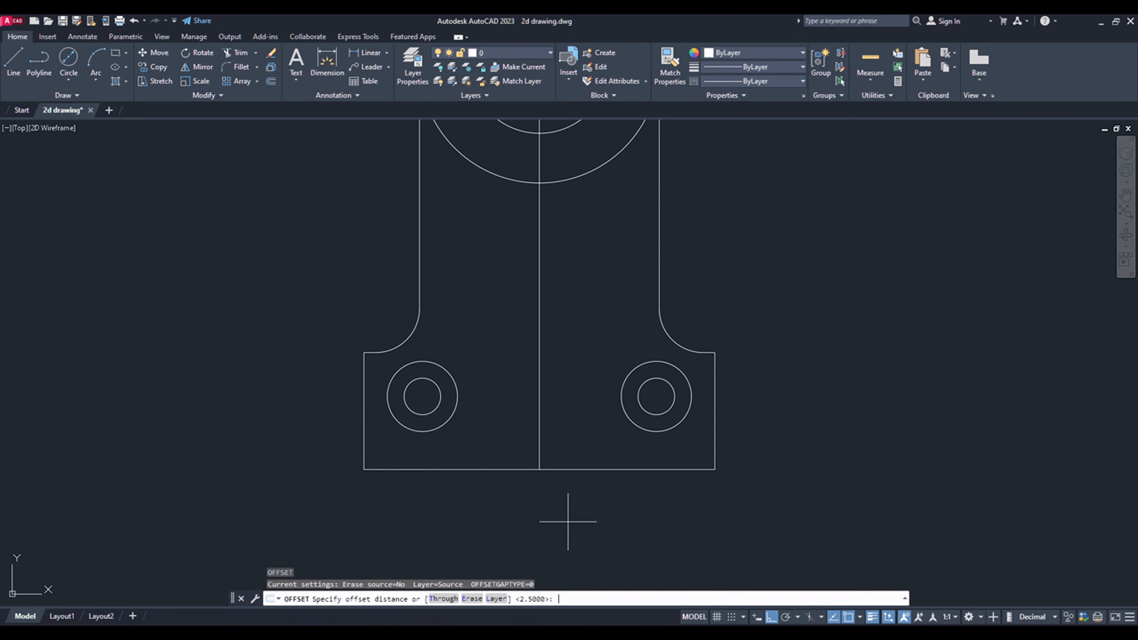
{"action": "key", "text": "Return"}
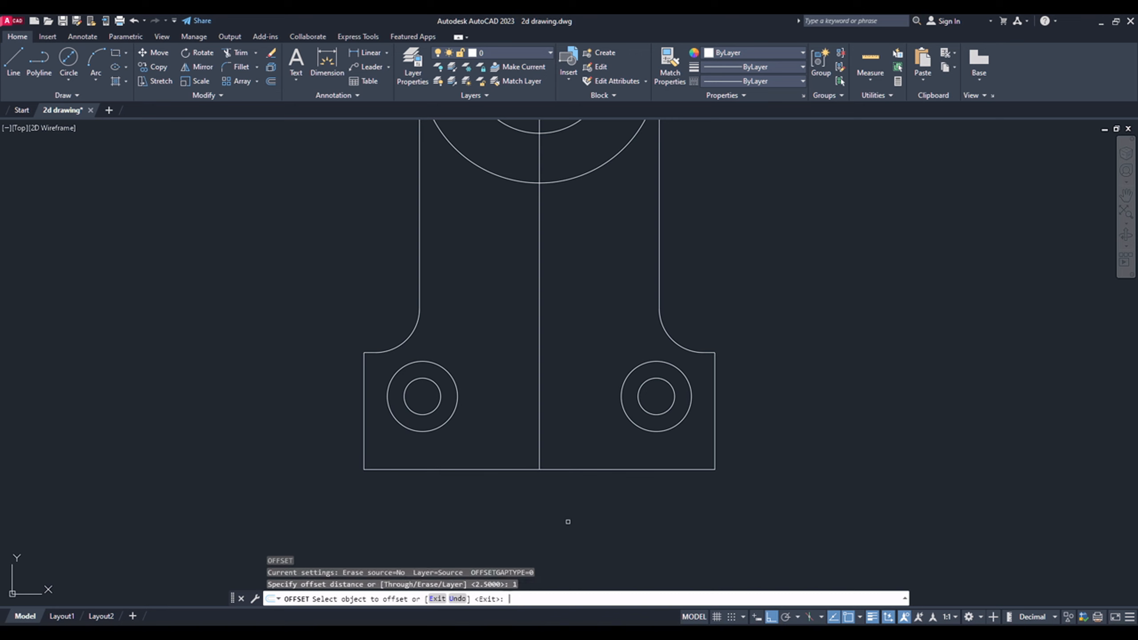
{"action": "left_click", "coordinate": [578, 476]}
{"action": "left_click", "coordinate": [562, 470]}
{"action": "left_click", "coordinate": [547, 455]}
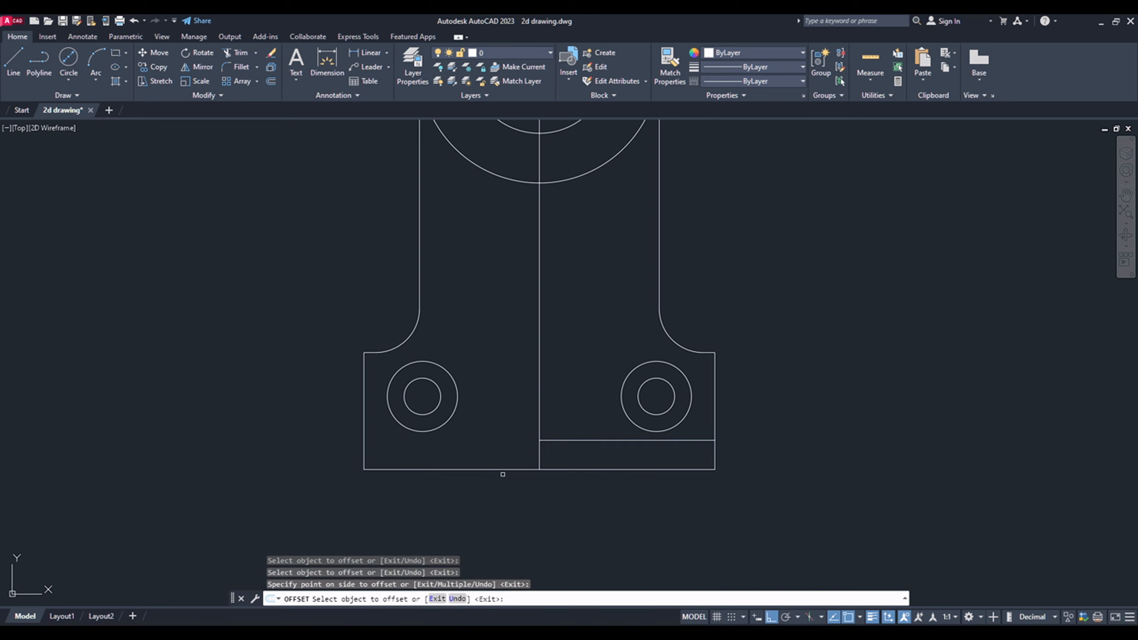
{"action": "left_click", "coordinate": [502, 470]}
{"action": "left_click", "coordinate": [498, 448]}
{"action": "key", "text": "Escape"}
{"action": "scroll", "coordinate": [514, 498], "scroll_direction": "down", "scroll_amount": 2}
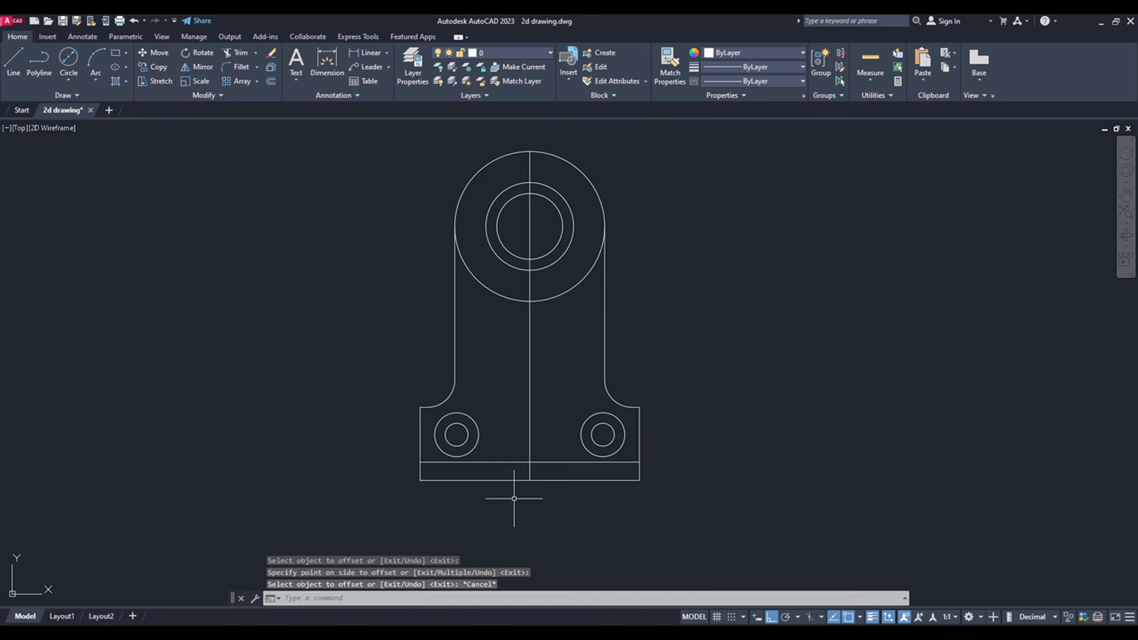
- Check the cutout height in the PDF and offset both halves of the line above the bottom edge upward by 4.8
{"action": "left_click", "coordinate": [568, 635]}
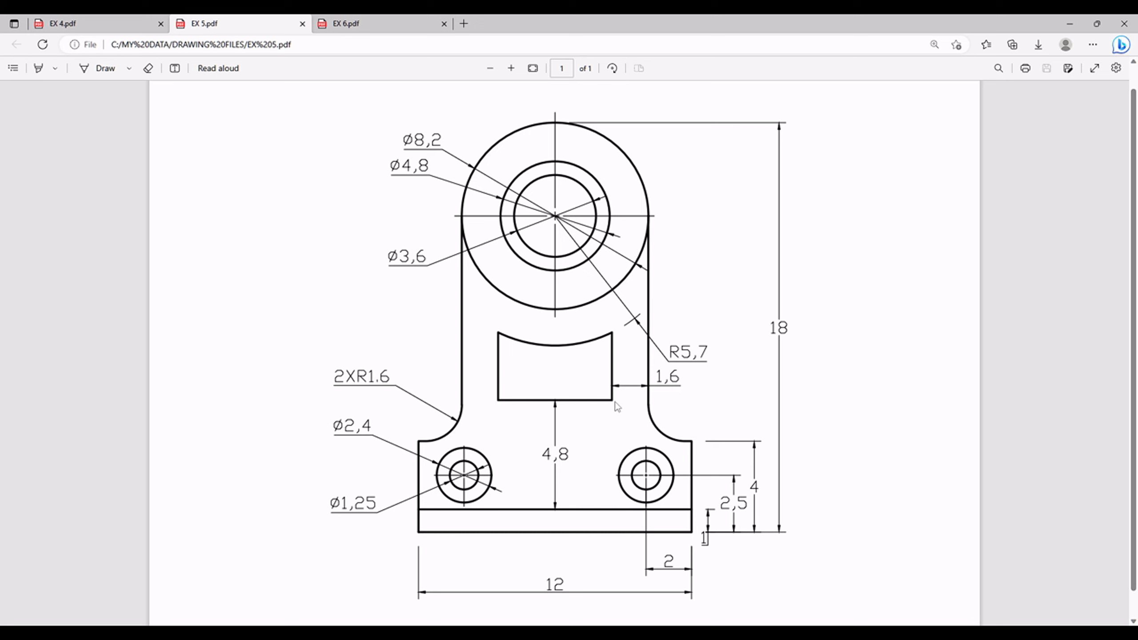
{"action": "key", "text": "alt+Tab"}
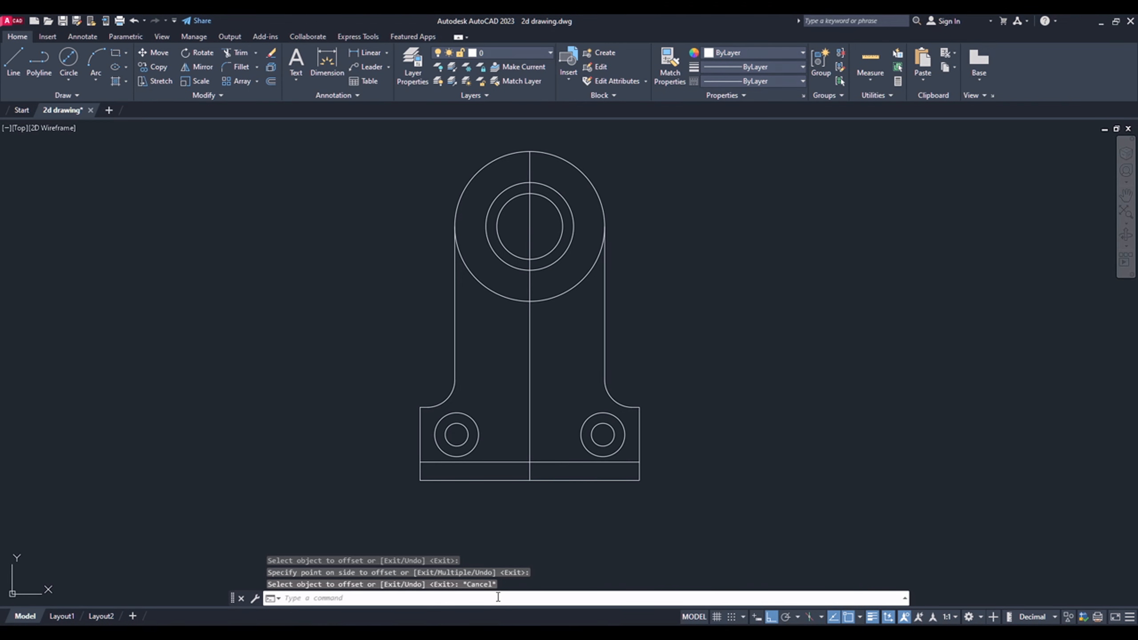
{"action": "type", "text": "o"}
{"action": "key", "text": "Return"}
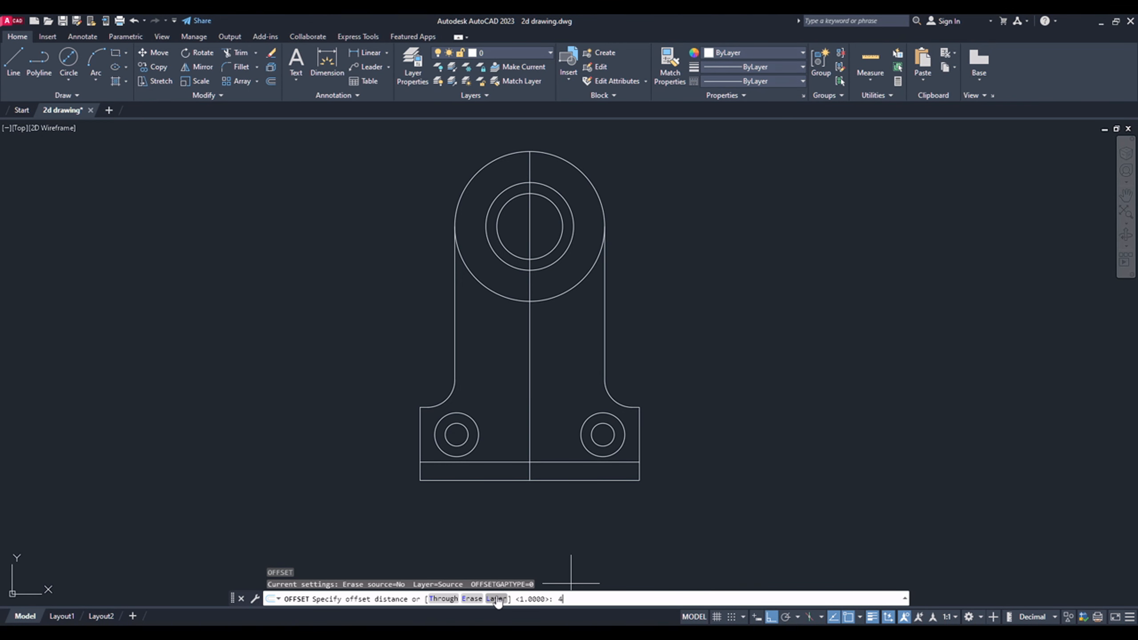
{"action": "type", "text": "4.8"}
{"action": "key", "text": "Return"}
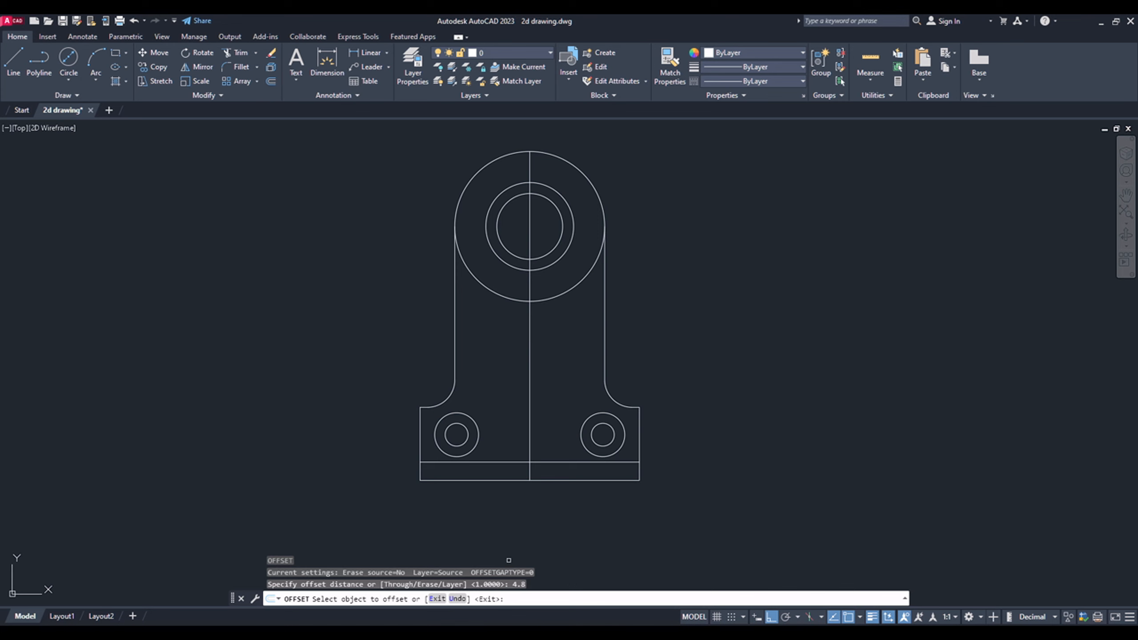
{"action": "left_click", "coordinate": [535, 463]}
{"action": "left_click", "coordinate": [520, 398]}
{"action": "left_click", "coordinate": [546, 462]}
{"action": "left_click", "coordinate": [544, 406]}
{"action": "key", "text": "Escape"}
{"action": "scroll", "coordinate": [535, 385], "scroll_direction": "up", "scroll_amount": 4}
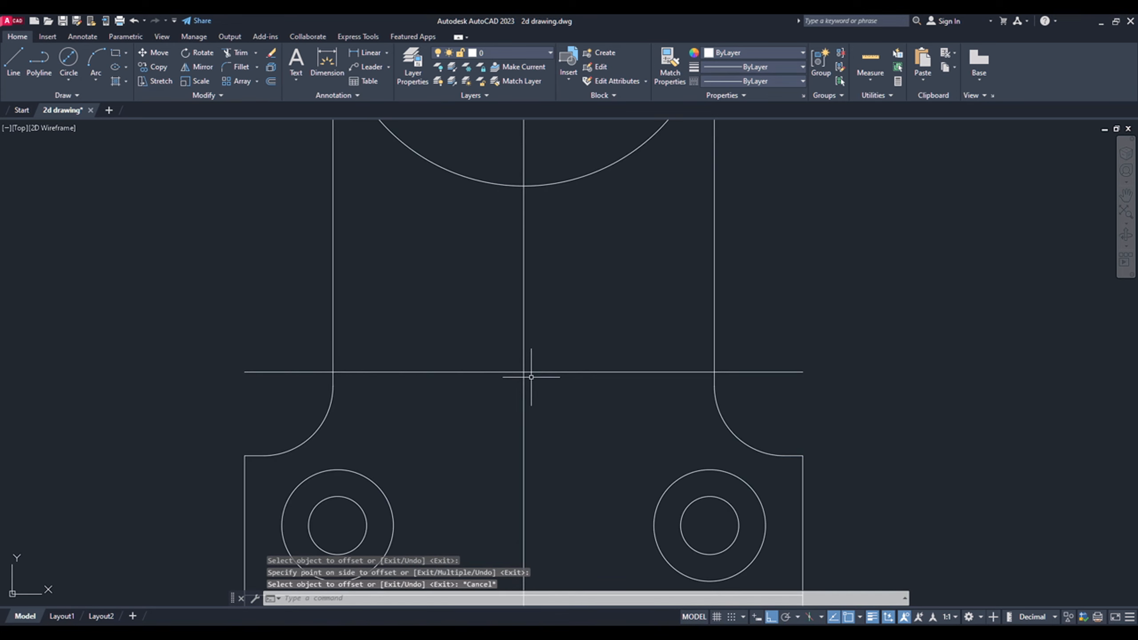
{"action": "left_click", "coordinate": [584, 372]}
{"action": "left_click", "coordinate": [497, 371]}
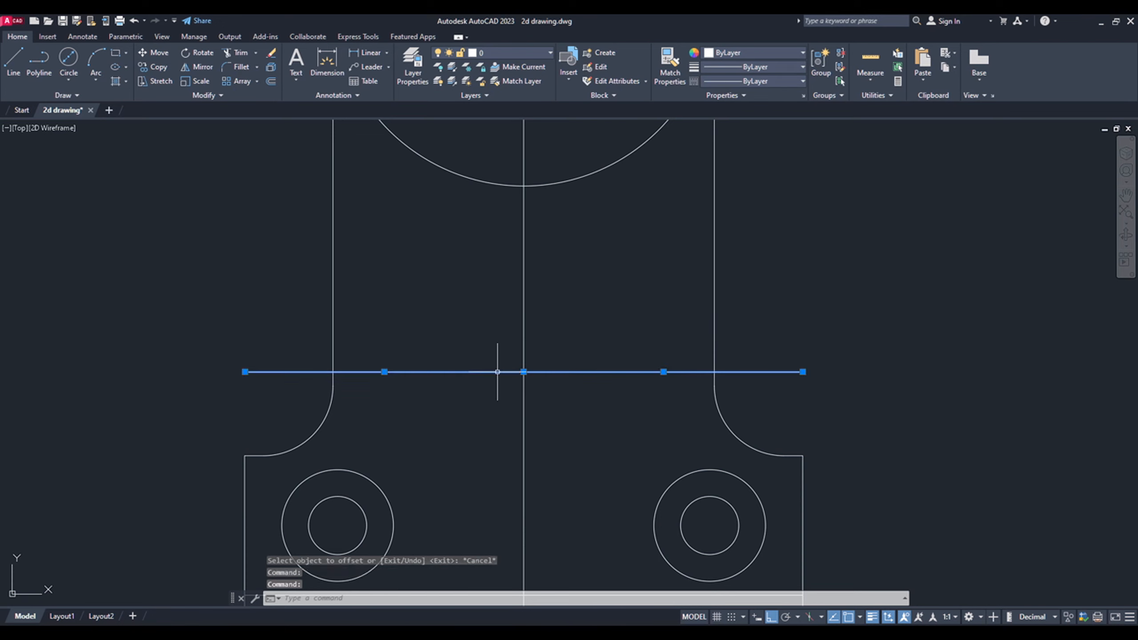
{"action": "key", "text": "Escape"}
{"action": "scroll", "coordinate": [542, 376], "scroll_direction": "down", "scroll_amount": 2}
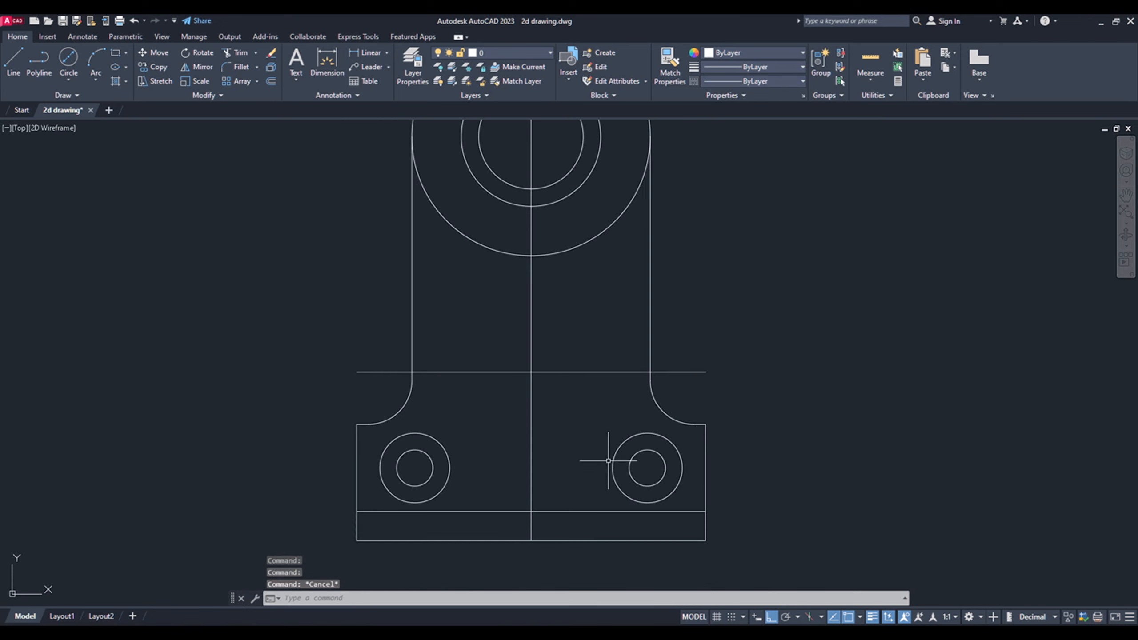
- Join the two halves of the upper 4.8 offset line into a single line and select it to verify the join
{"action": "scroll", "coordinate": [526, 351], "scroll_direction": "up", "scroll_amount": 2}
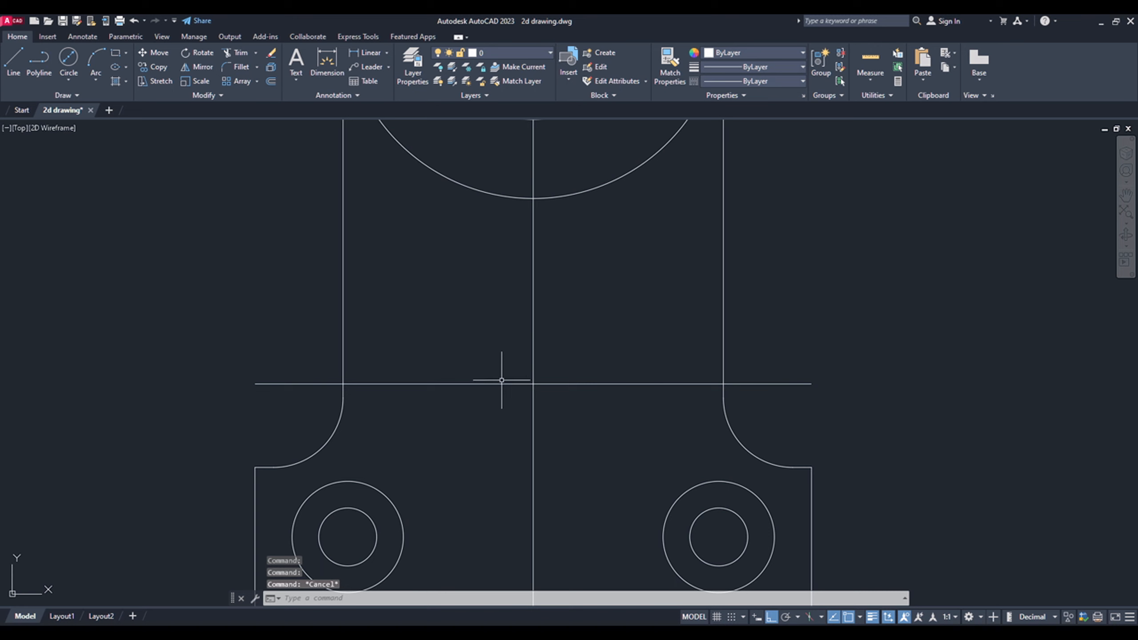
{"action": "left_click", "coordinate": [377, 599]}
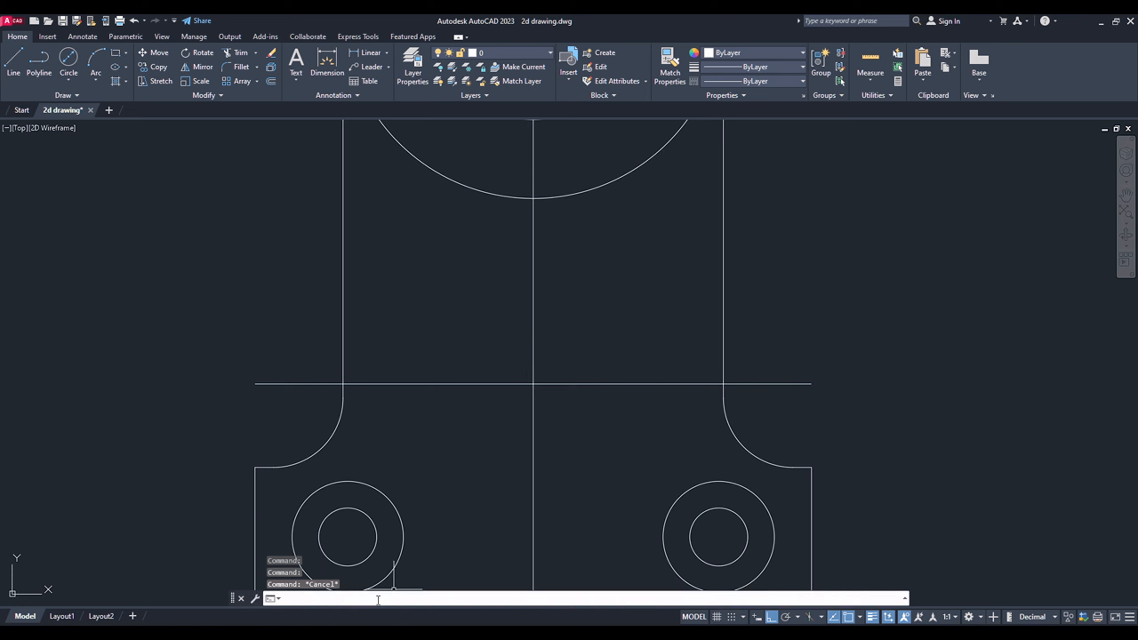
{"action": "type", "text": "JOIN"}
{"action": "key", "text": "Return"}
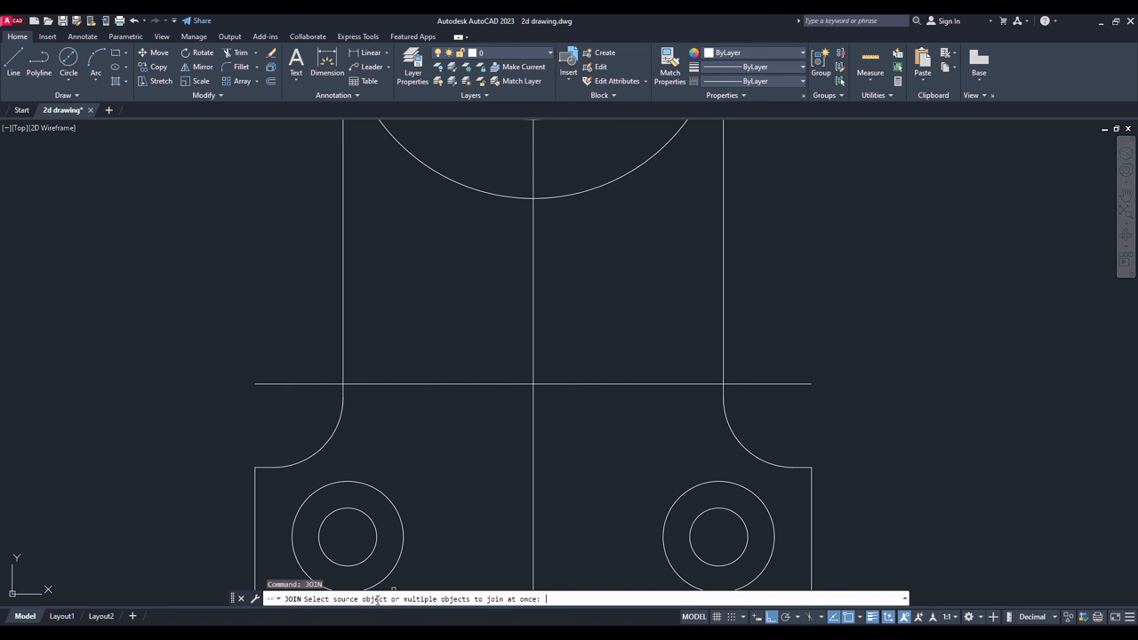
{"action": "left_click", "coordinate": [647, 421]}
{"action": "left_click", "coordinate": [603, 329]}
{"action": "left_click", "coordinate": [482, 386]}
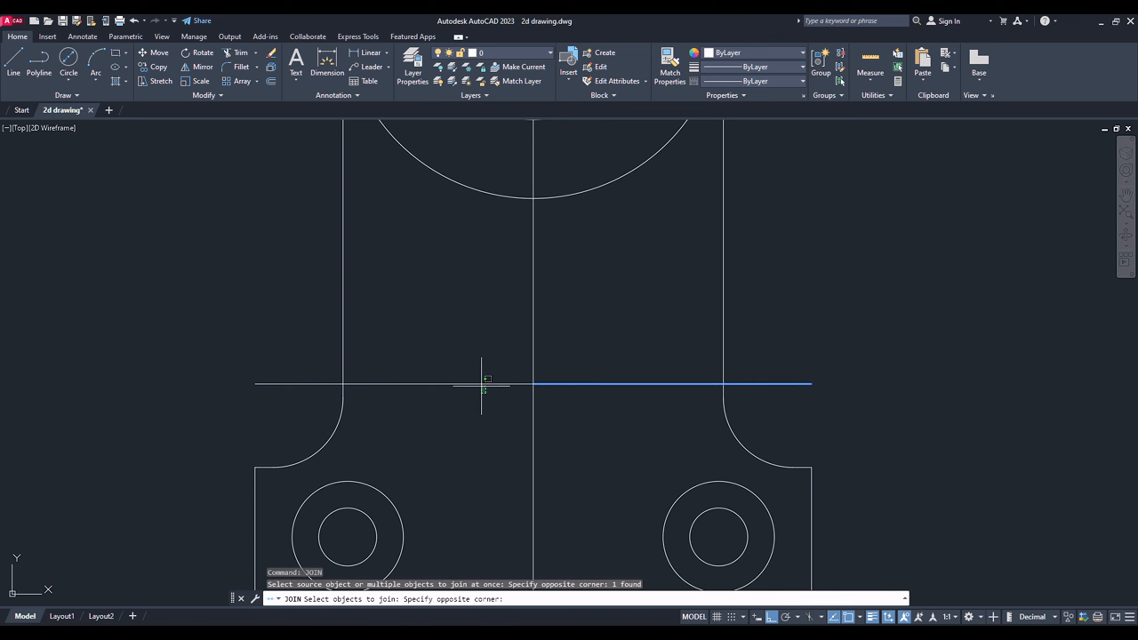
{"action": "left_click", "coordinate": [460, 354]}
{"action": "key", "text": "Return"}
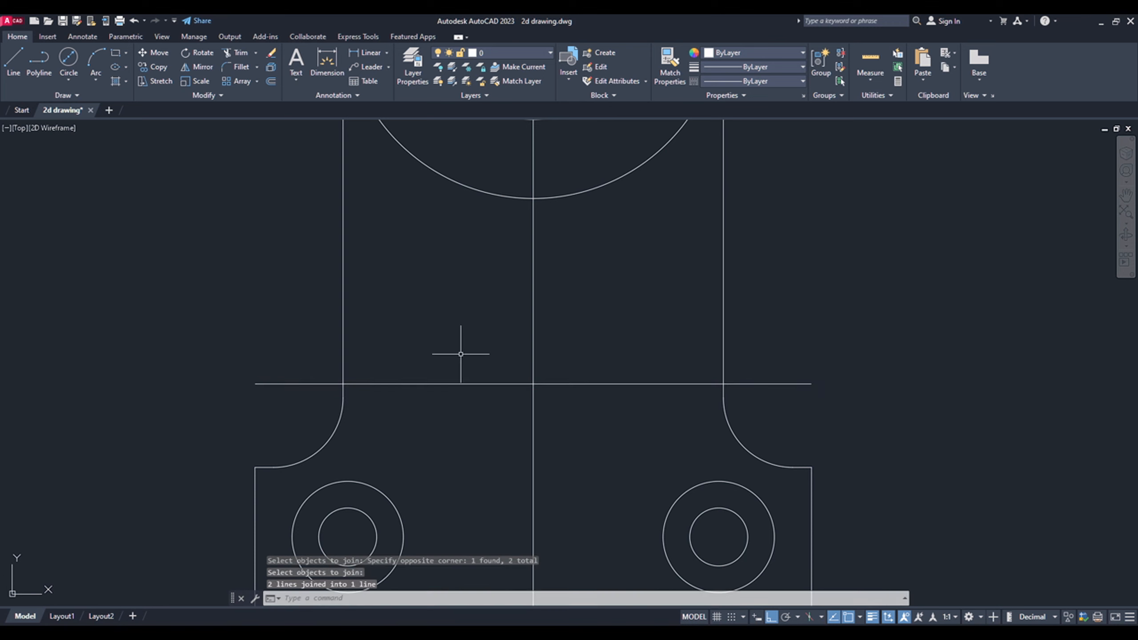
{"action": "left_click_drag", "start_coordinate": [500, 386], "coordinate": [480, 373]}
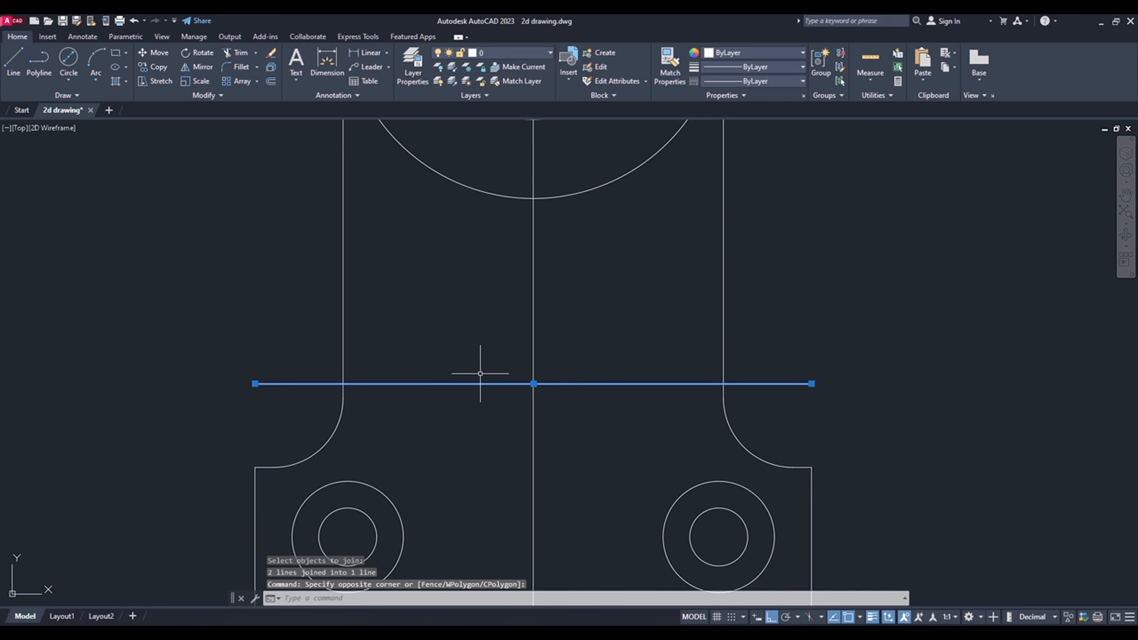
{"action": "key", "text": "Escape"}
- Check the cutout arc's radius in the PDF and draw a circle of radius 5.7 from the centre of the top hole circles
{"action": "scroll", "coordinate": [480, 373], "scroll_direction": "down", "scroll_amount": 2}
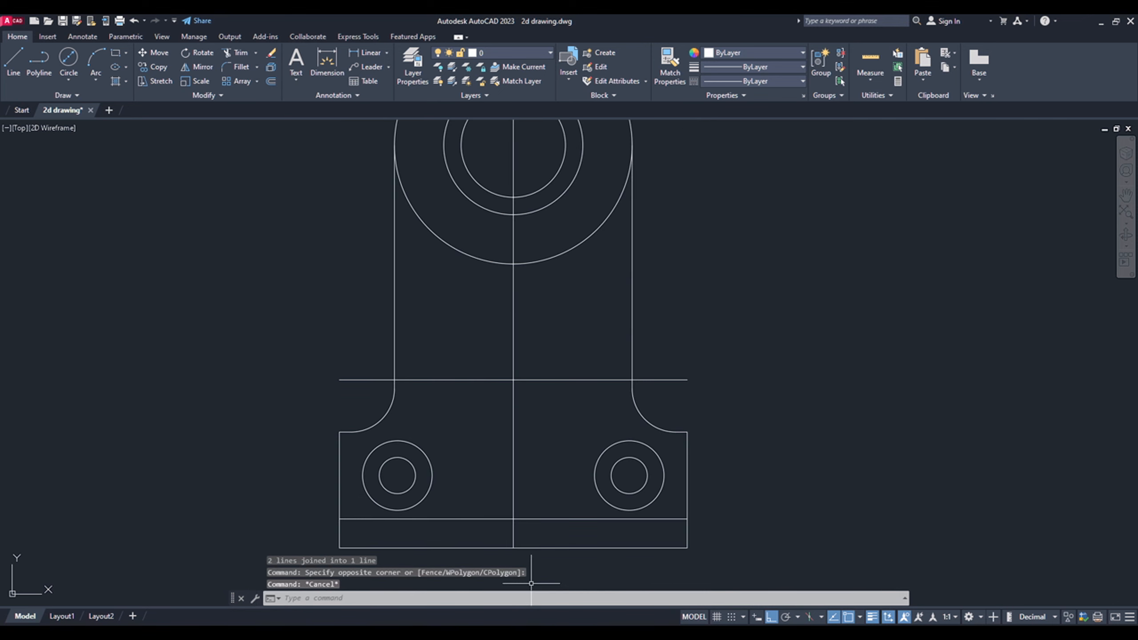
{"action": "key", "text": "alt+Tab"}
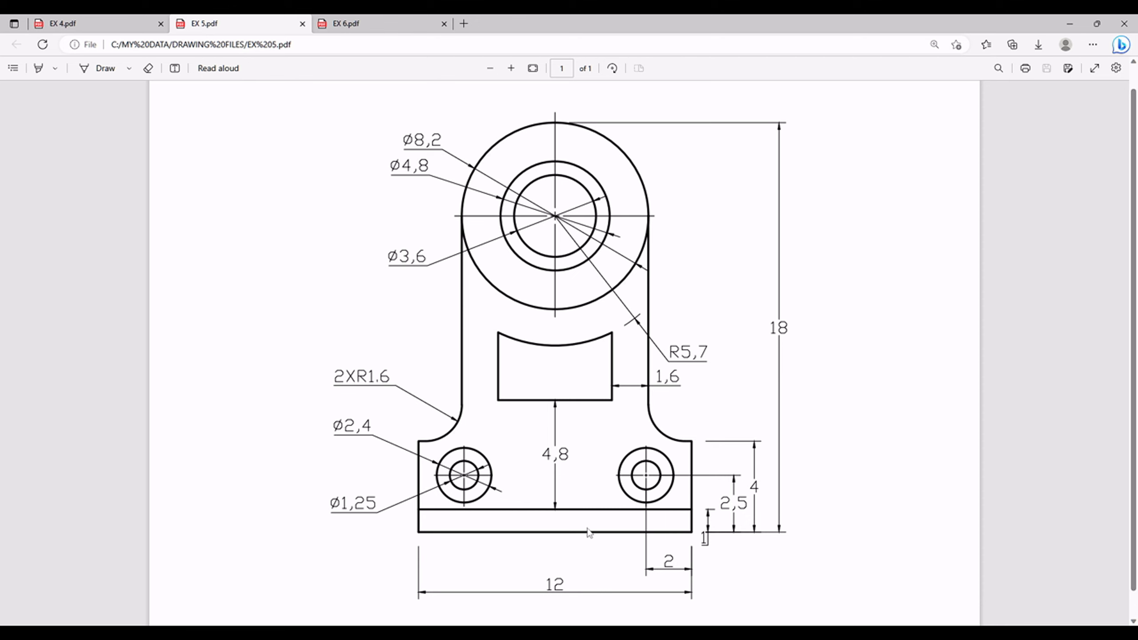
{"action": "key", "text": "alt+Tab"}
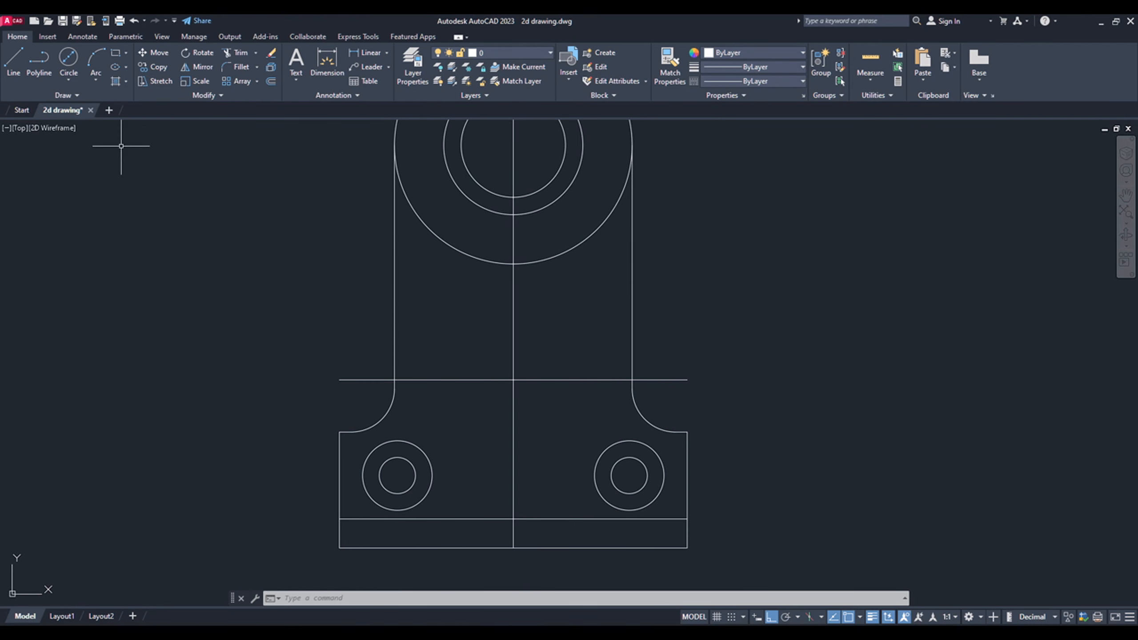
{"action": "left_click", "coordinate": [327, 601]}
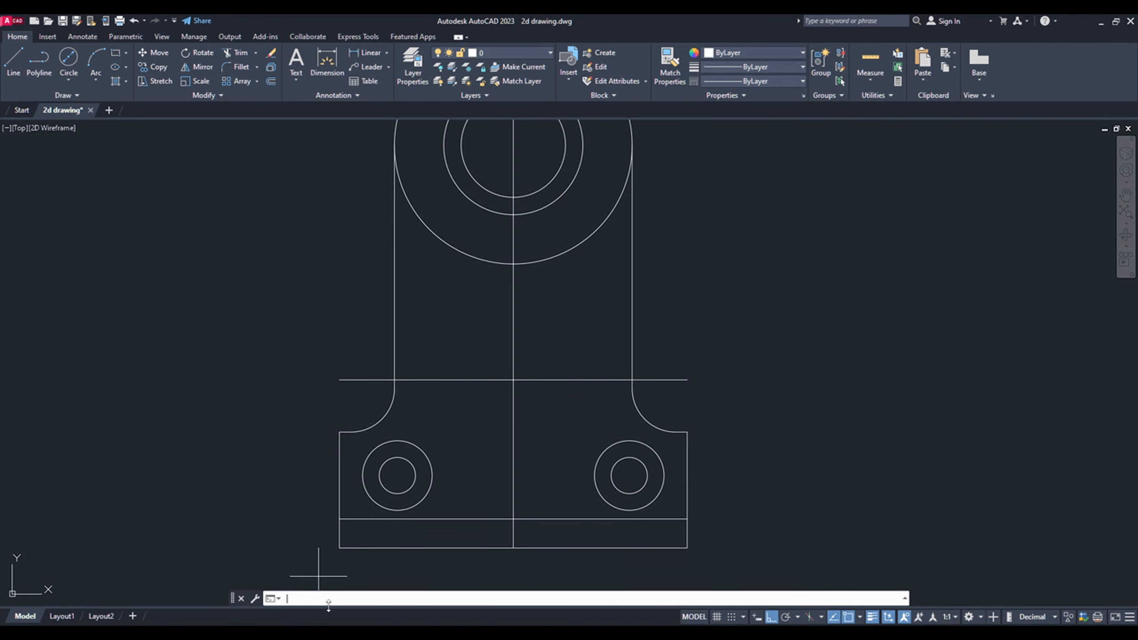
{"action": "type", "text": "c"}
{"action": "key", "text": "Return"}
{"action": "type", "text": "c"}
{"action": "key", "text": "Return"}
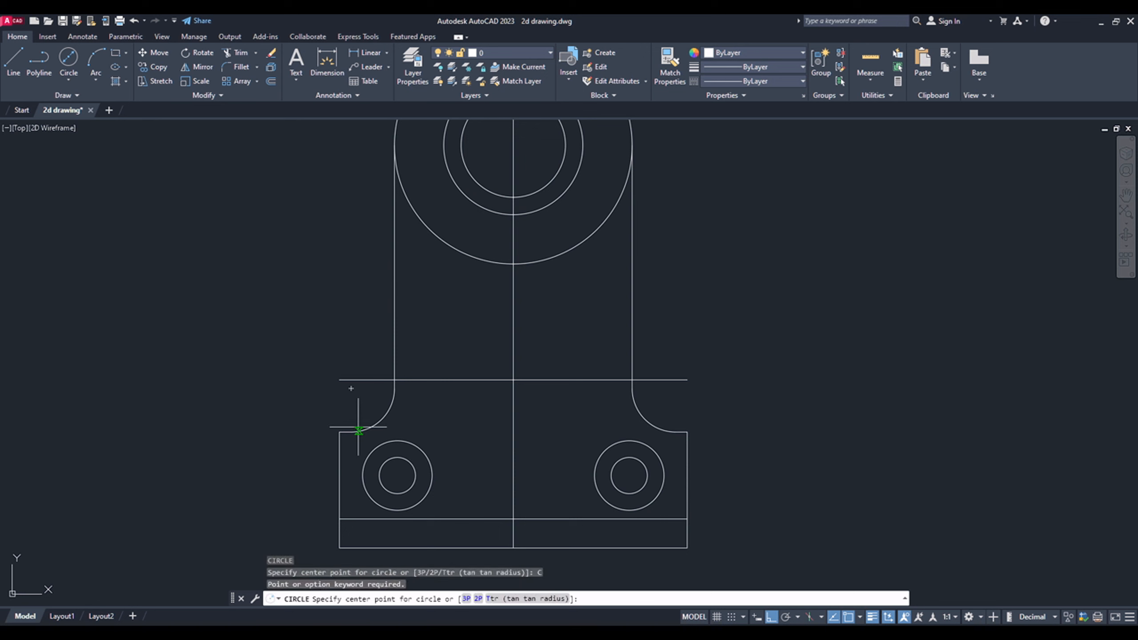
{"action": "scroll", "coordinate": [519, 435], "scroll_direction": "down", "scroll_amount": 2}
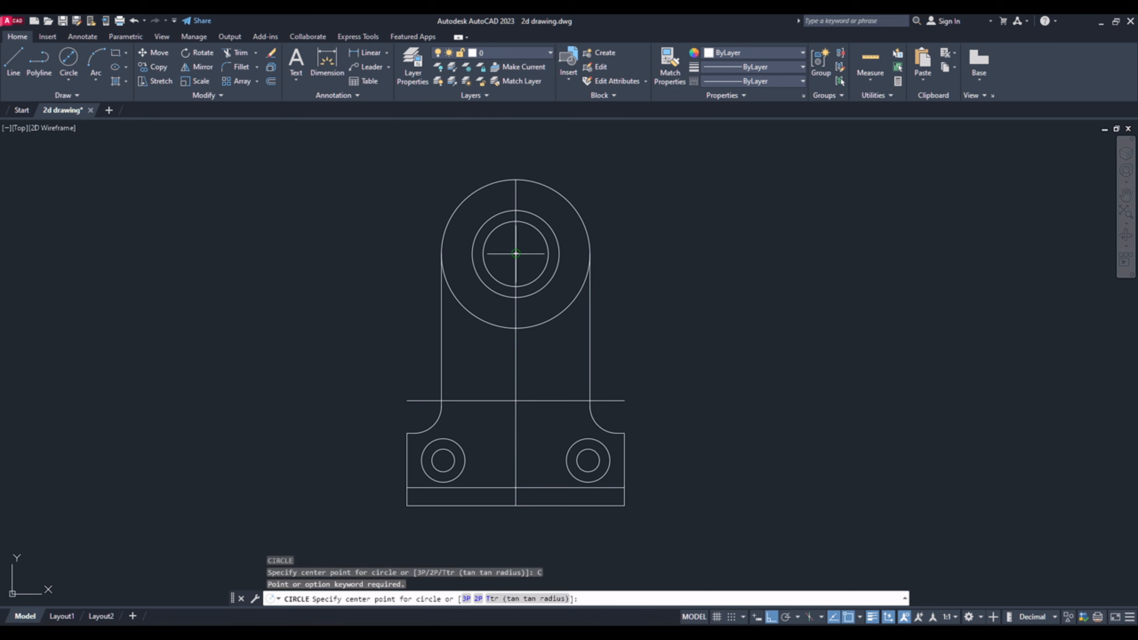
{"action": "left_click", "coordinate": [516, 254]}
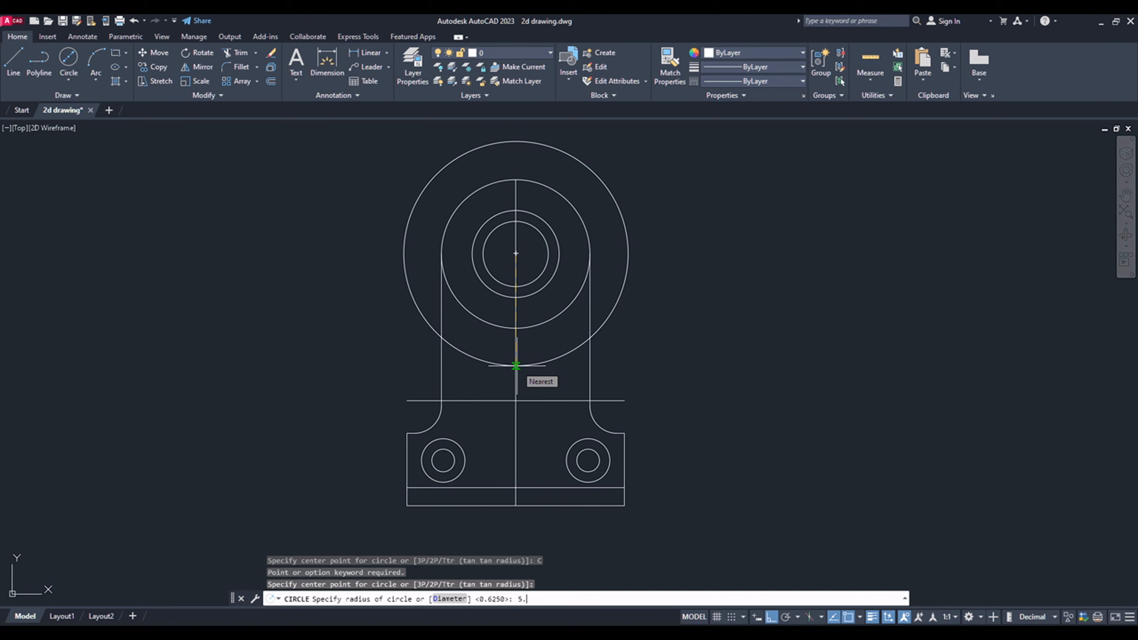
{"action": "type", "text": "5.7"}
{"action": "key", "text": "Return"}
- Check the cutout's side spacing in the PDF and offset both vertical sides of the bracket inward by 1.6
{"action": "key", "text": "alt+Tab"}
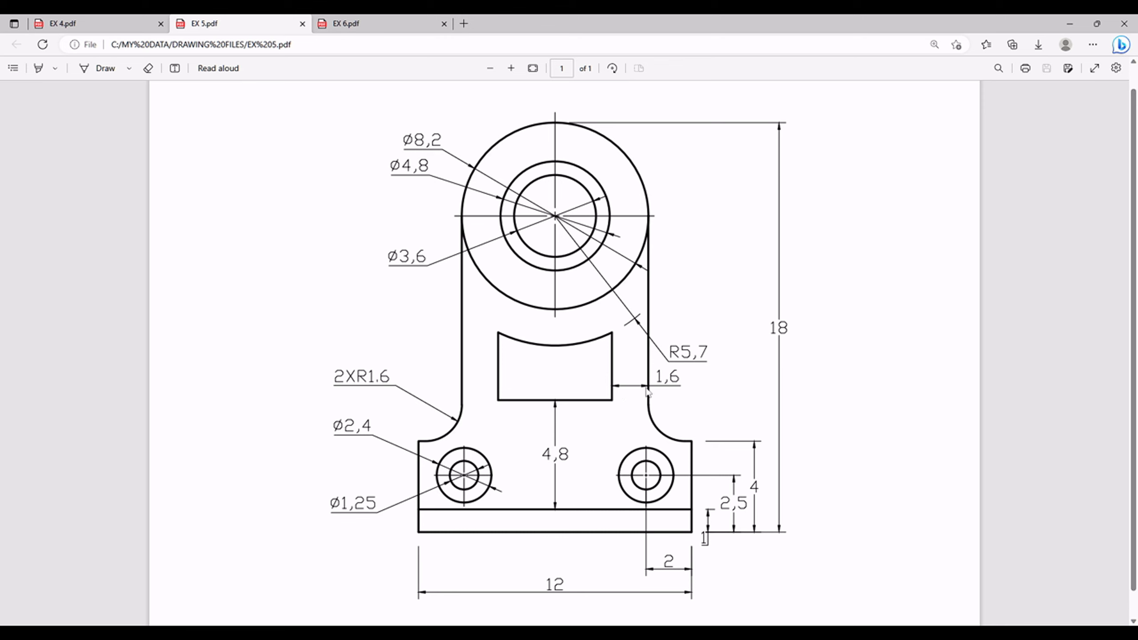
{"action": "key", "text": "alt+Tab"}
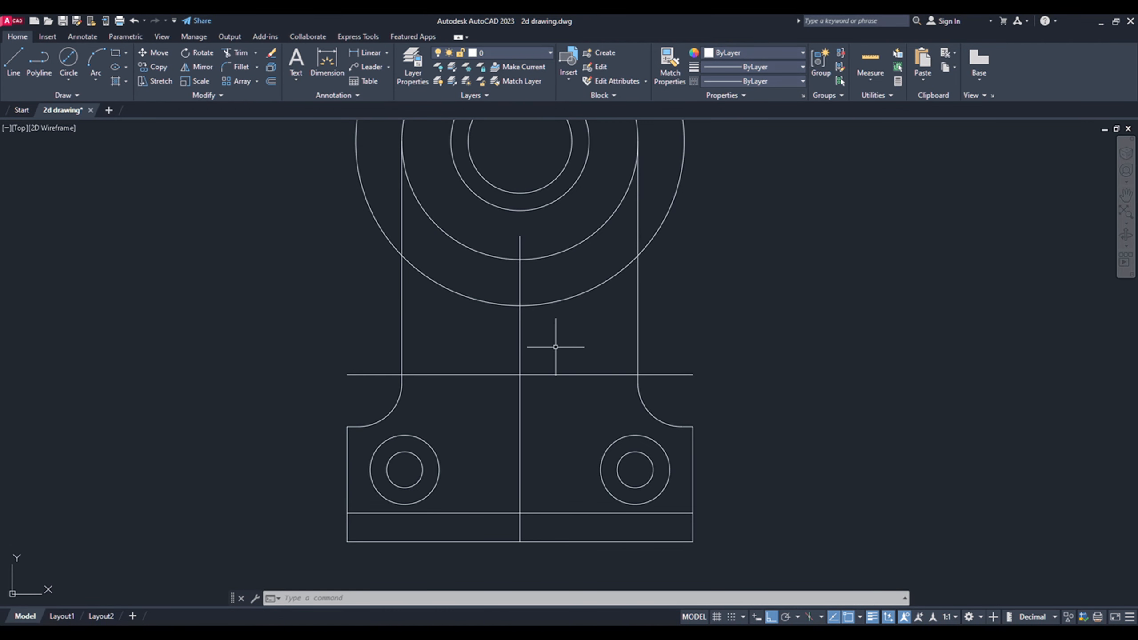
{"action": "key", "text": "Escape"}
{"action": "key", "text": "Escape"}
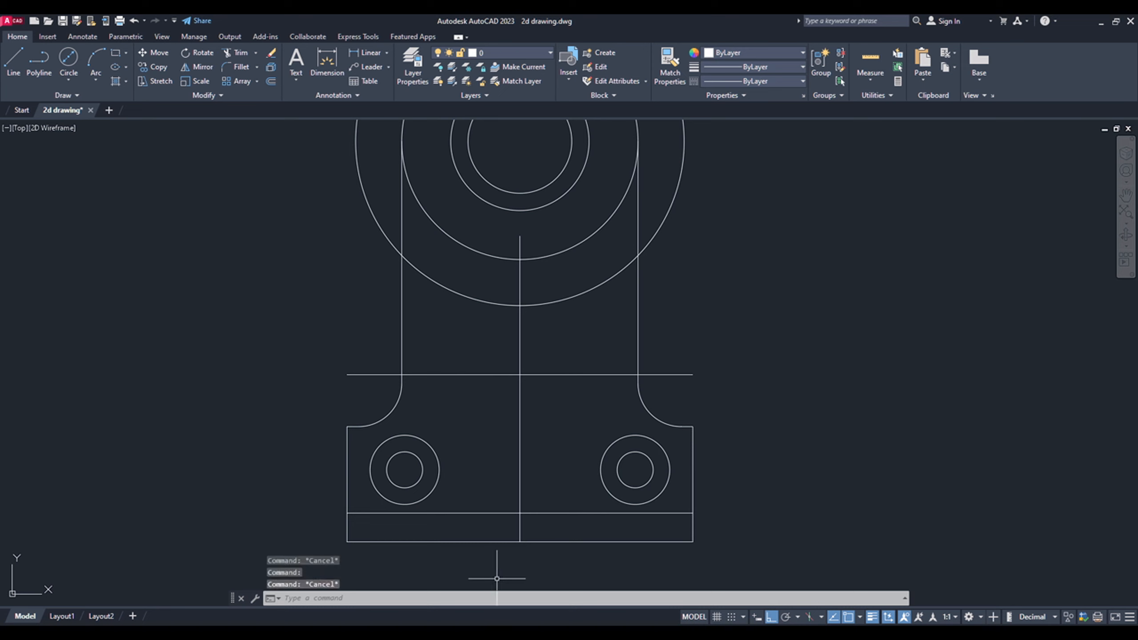
{"action": "left_click", "coordinate": [402, 599]}
{"action": "type", "text": "o"}
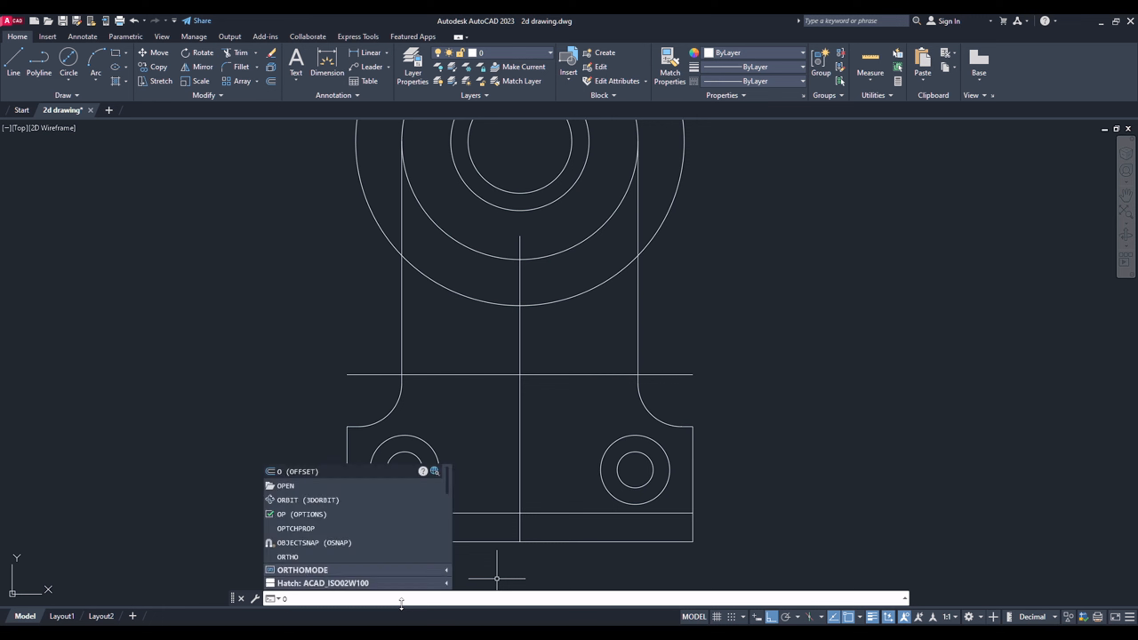
{"action": "key", "text": "Return"}
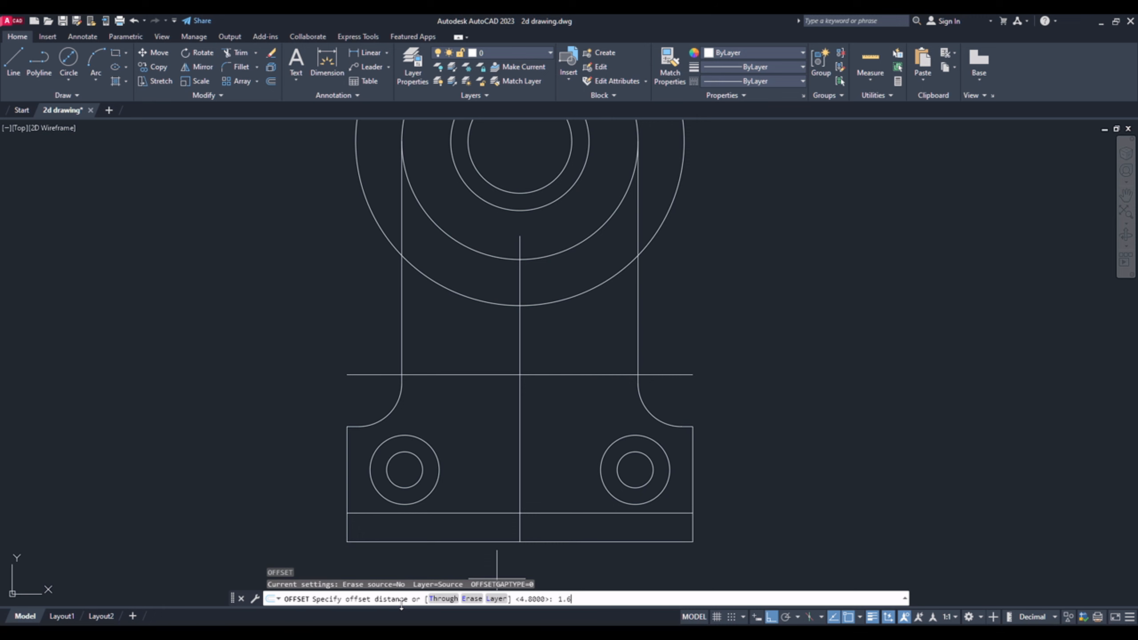
{"action": "key", "text": "Return"}
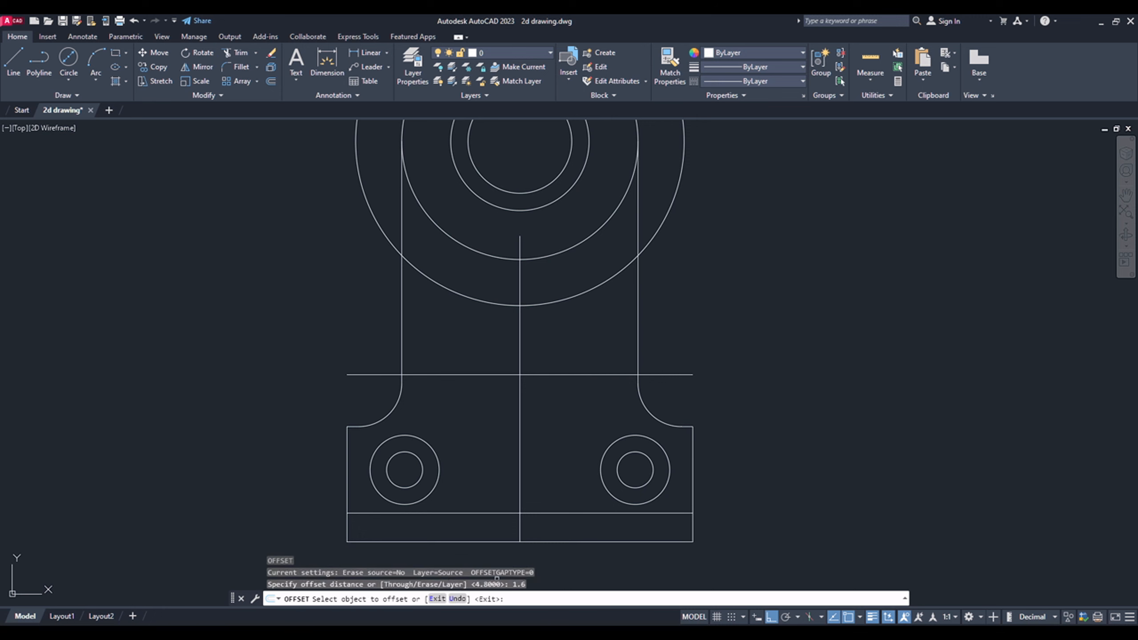
{"action": "left_click", "coordinate": [637, 319]}
{"action": "left_click", "coordinate": [556, 333]}
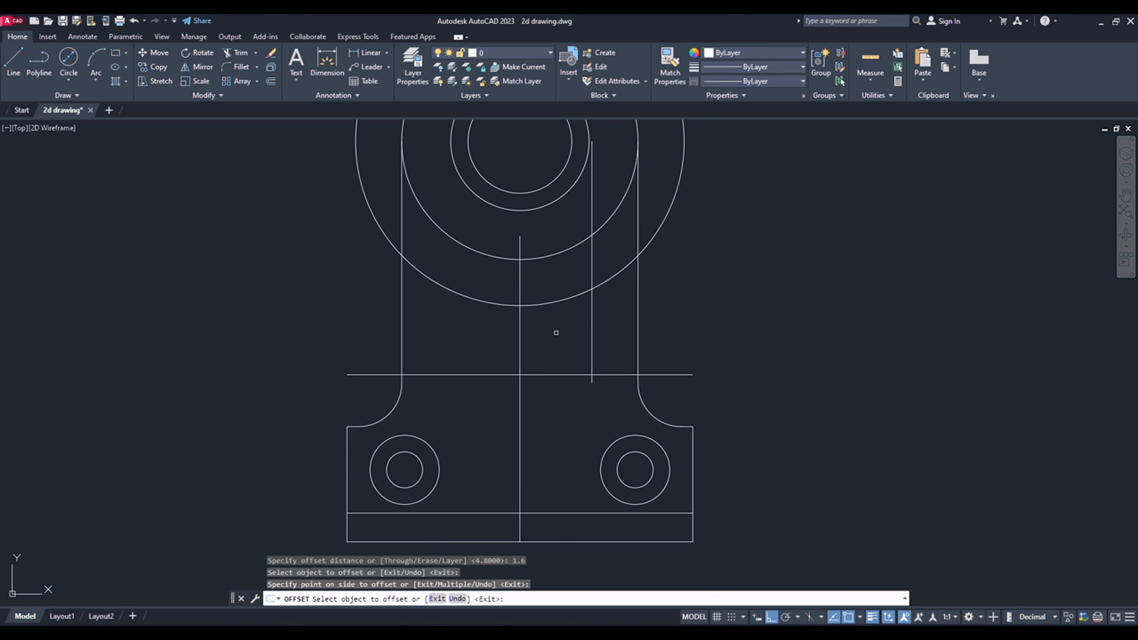
{"action": "left_click", "coordinate": [403, 330]}
{"action": "left_click", "coordinate": [451, 332]}
{"action": "key", "text": "Escape"}
- Trim the cutout's bottom line beyond the two inner vertical lines and cut off their ends below it
{"action": "type", "text": "T"}
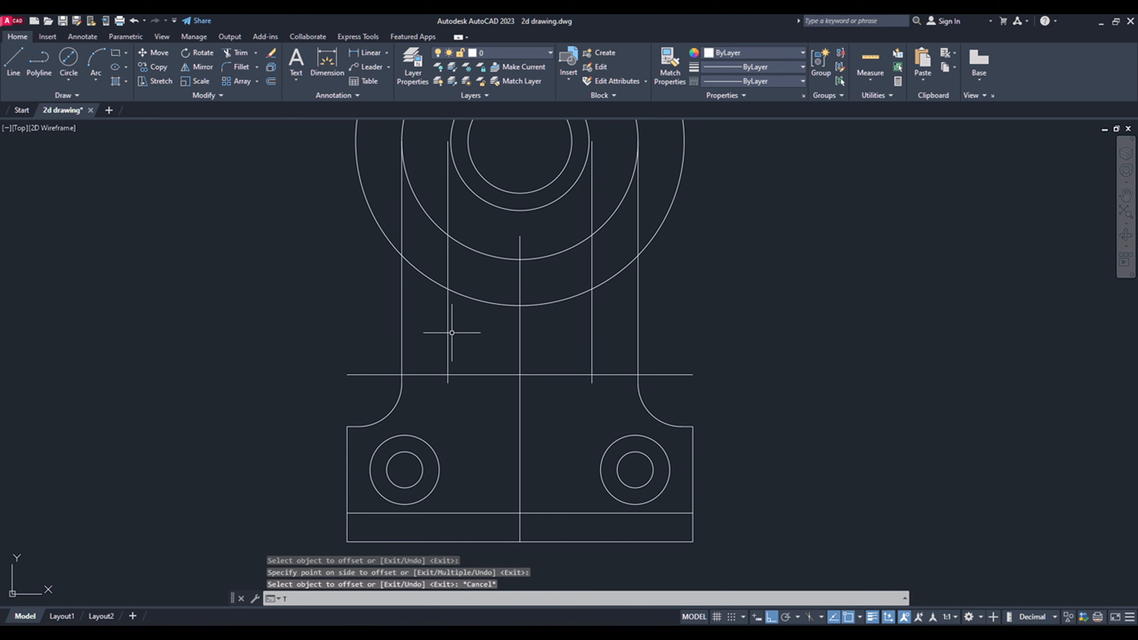
{"action": "type", "text": "R"}
{"action": "key", "text": "Return"}
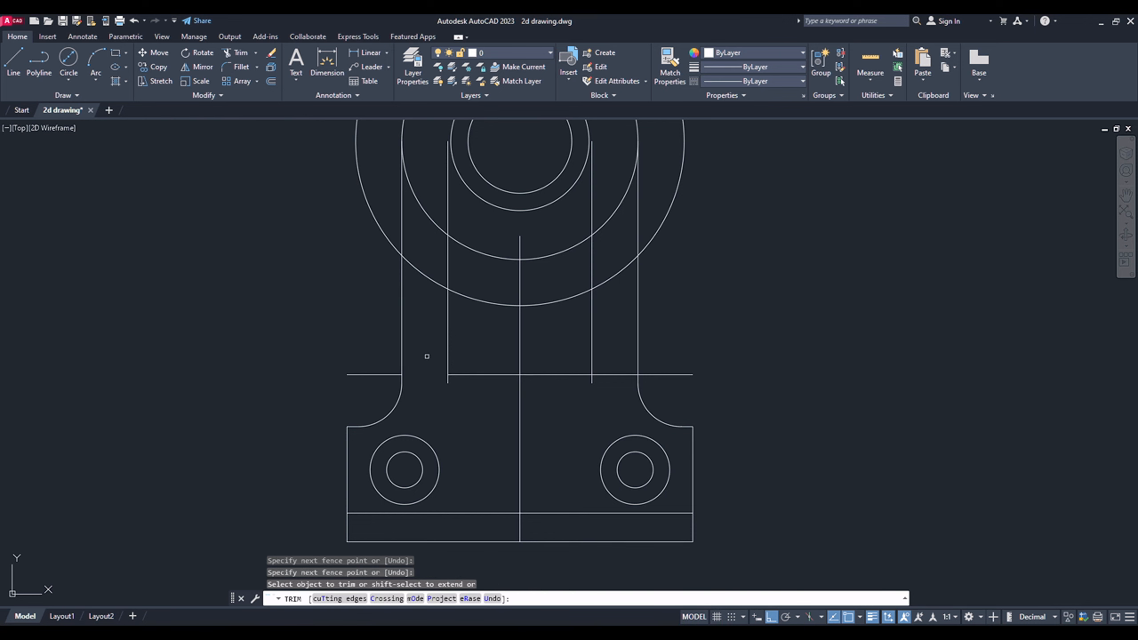
{"action": "scroll", "coordinate": [442, 378], "scroll_direction": "up", "scroll_amount": 4}
{"action": "left_click", "coordinate": [472, 373]}
{"action": "left_click", "coordinate": [291, 339]}
{"action": "key", "text": "Return"}
{"action": "left_click", "coordinate": [335, 368]}
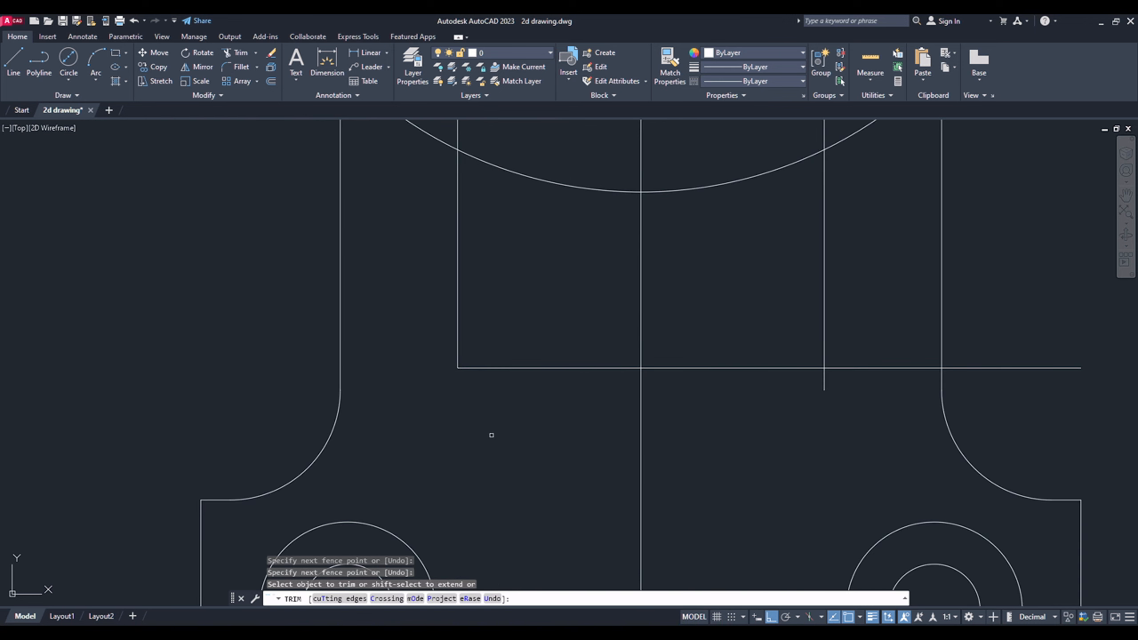
{"action": "left_click", "coordinate": [994, 332]}
{"action": "left_click", "coordinate": [992, 396]}
{"action": "left_click", "coordinate": [874, 357]}
{"action": "left_click", "coordinate": [822, 387]}
- Trim the inner vertical lines above the radius 5.7 circle and that circle outside them, leaving the arc-topped cutout
{"action": "scroll", "coordinate": [763, 450], "scroll_direction": "down", "scroll_amount": 4}
{"action": "left_click", "coordinate": [643, 224]}
{"action": "left_click", "coordinate": [787, 258]}
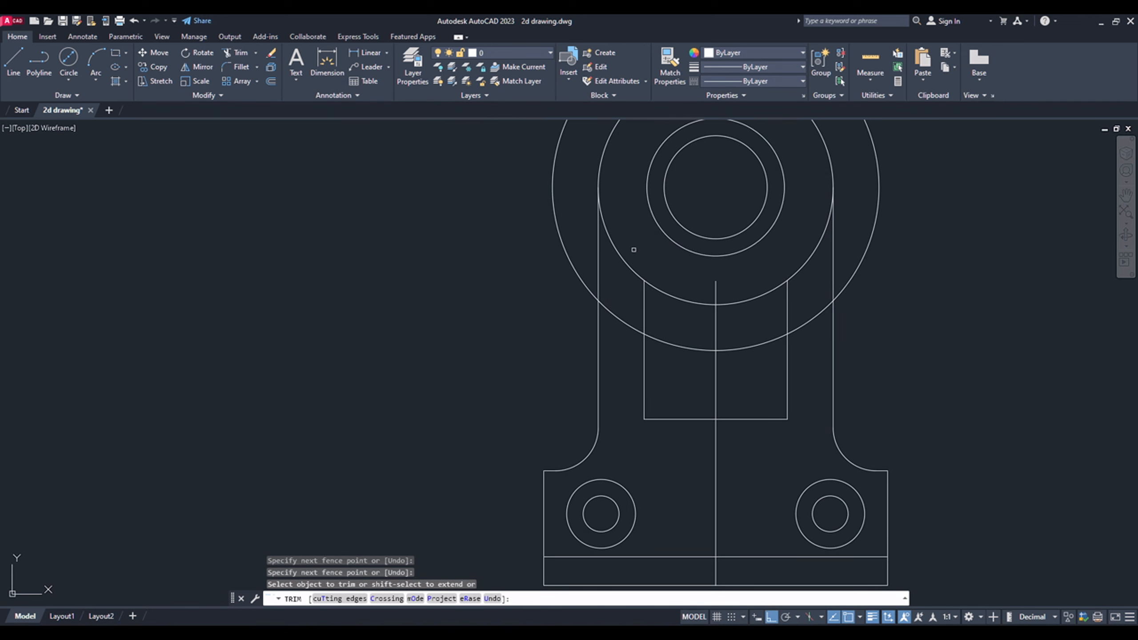
{"action": "left_click_drag", "start_coordinate": [576, 234], "coordinate": [556, 254]}
{"action": "left_click_drag", "start_coordinate": [614, 335], "coordinate": [666, 315]}
{"action": "left_click_drag", "start_coordinate": [776, 318], "coordinate": [809, 334]}
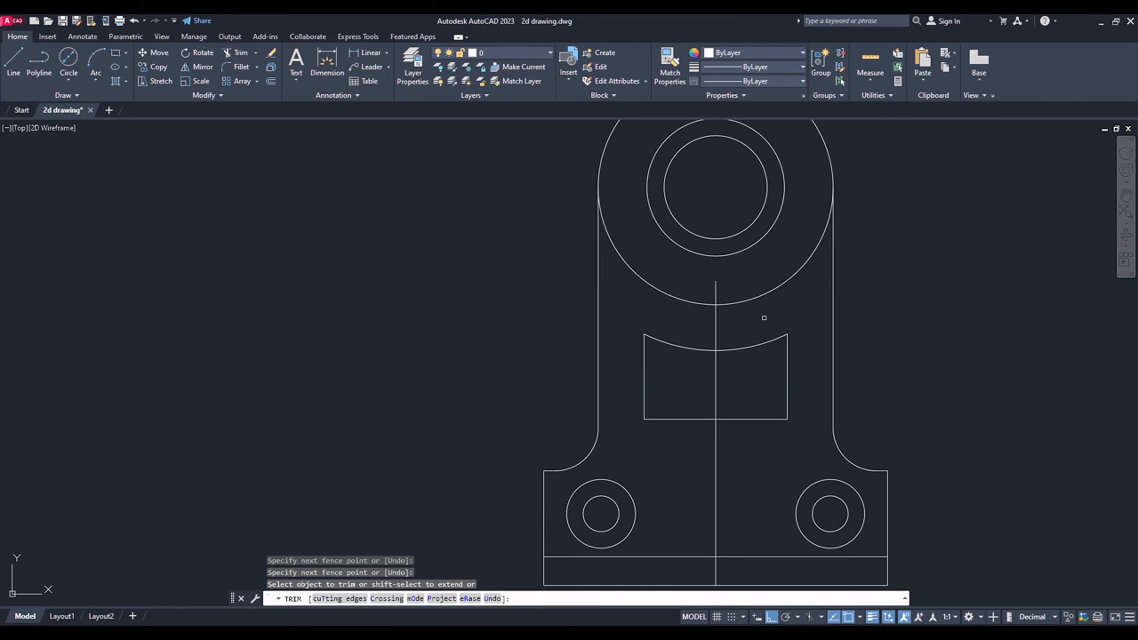
{"action": "key", "text": "Escape"}
- Erase the vertical centre line running through the bracket
{"action": "scroll", "coordinate": [436, 257], "scroll_direction": "down", "scroll_amount": 2}
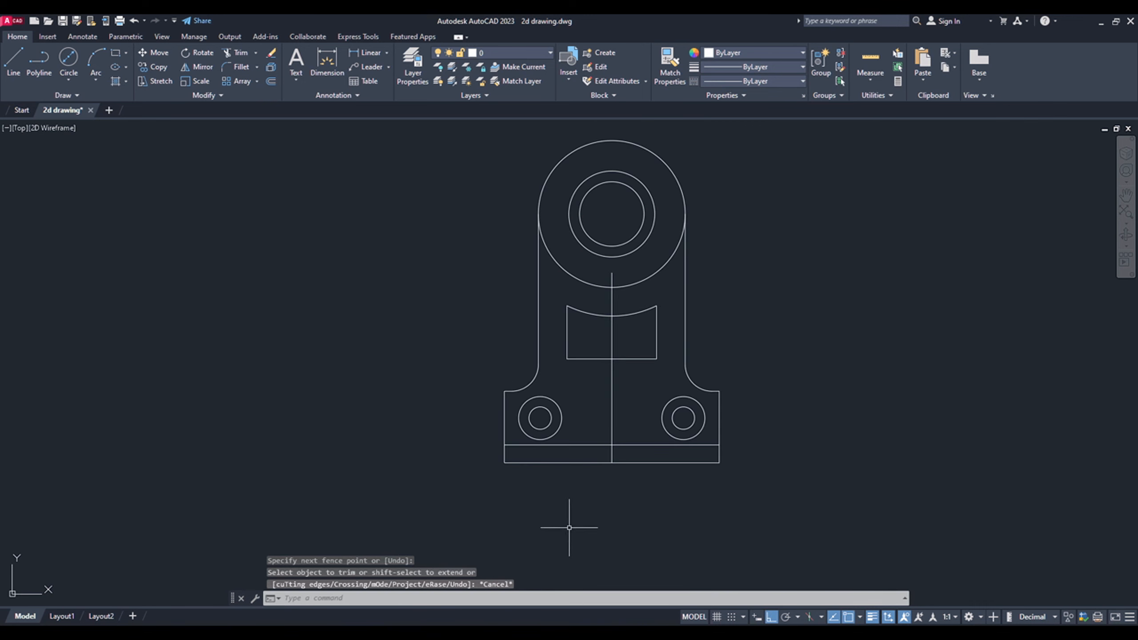
{"action": "left_click", "coordinate": [577, 636]}
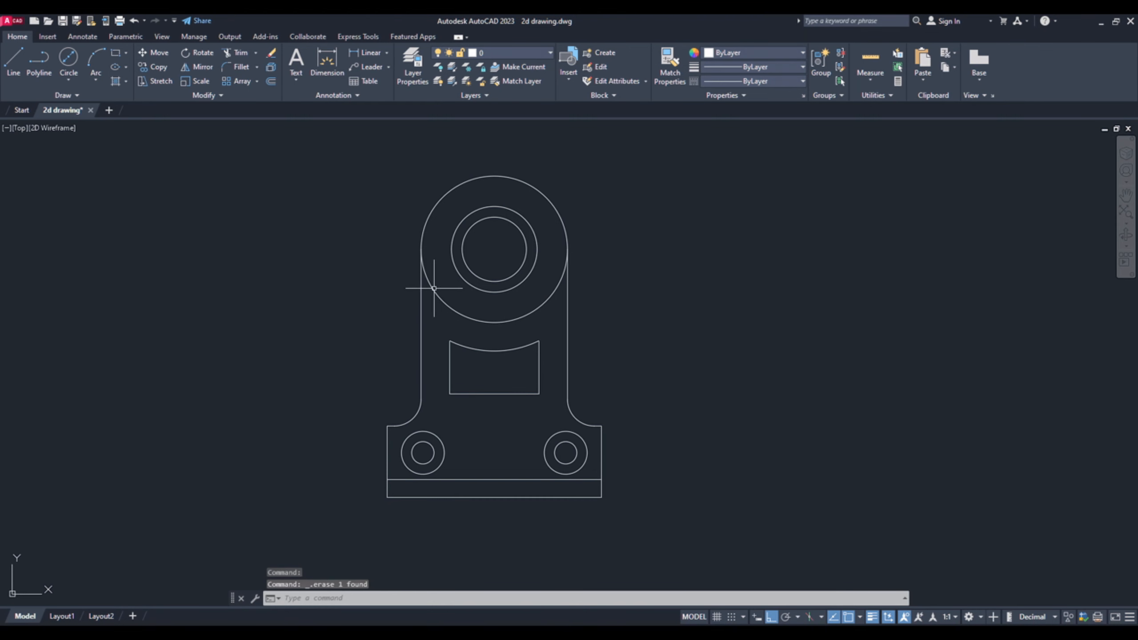
{"action": "middle_click_drag", "start_coordinate": [355, 301], "coordinate": [405, 309]}
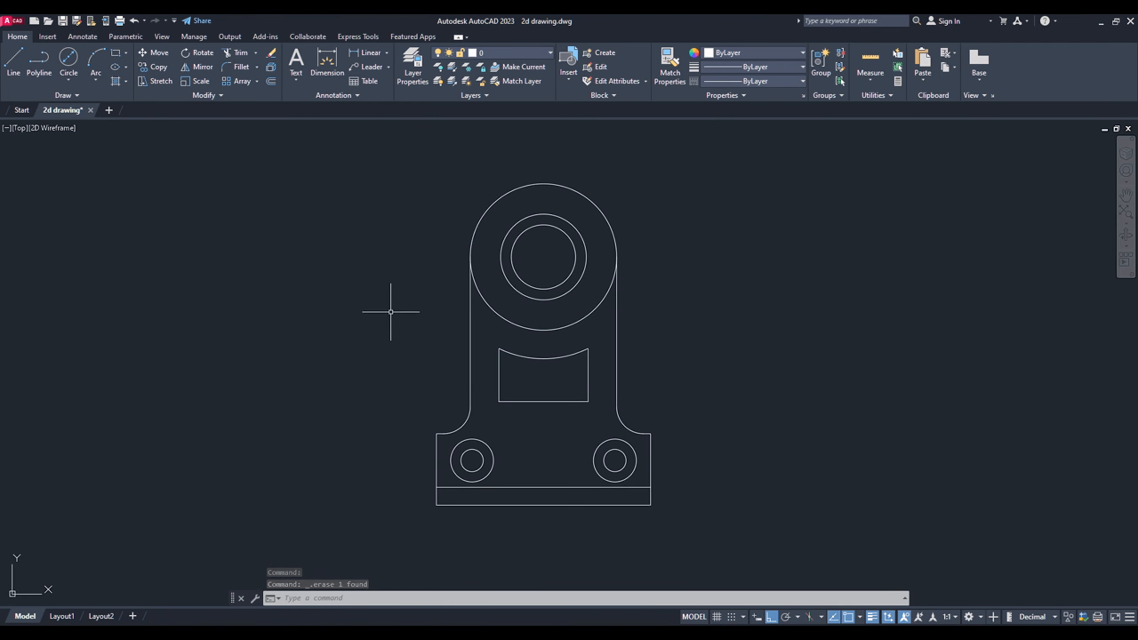
- Add diameter dimensions to the three concentric top circles, placing their texts one below another to the left of the bracket
{"action": "left_click", "coordinate": [326, 67]}
{"action": "scroll", "coordinate": [444, 178], "scroll_direction": "up", "scroll_amount": 4}
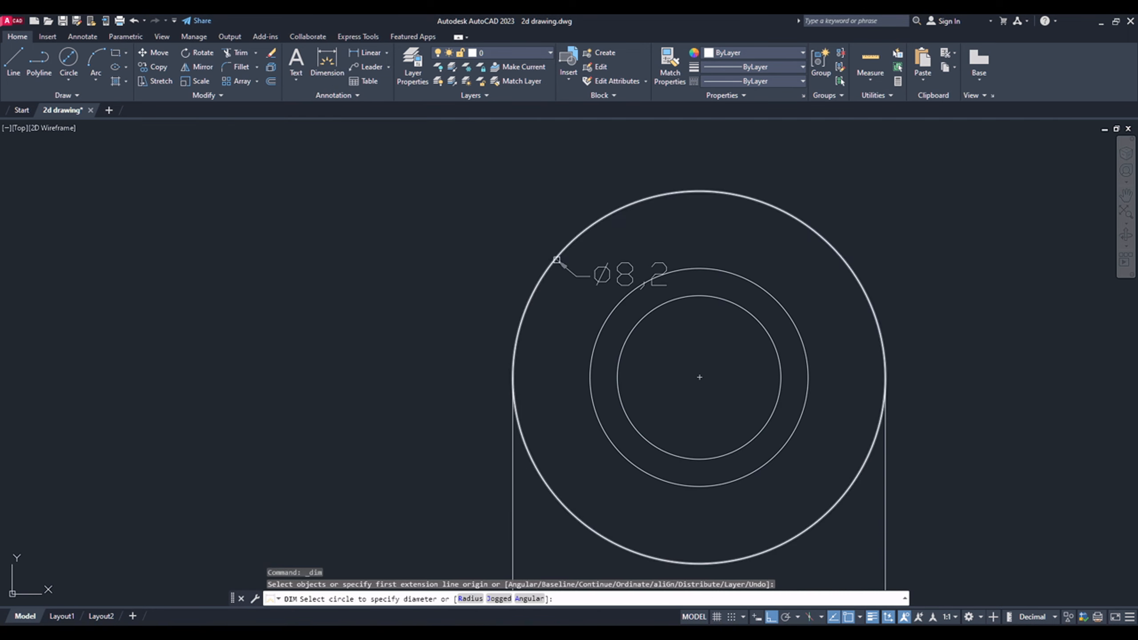
{"action": "left_click", "coordinate": [556, 260]}
{"action": "left_click", "coordinate": [402, 174]}
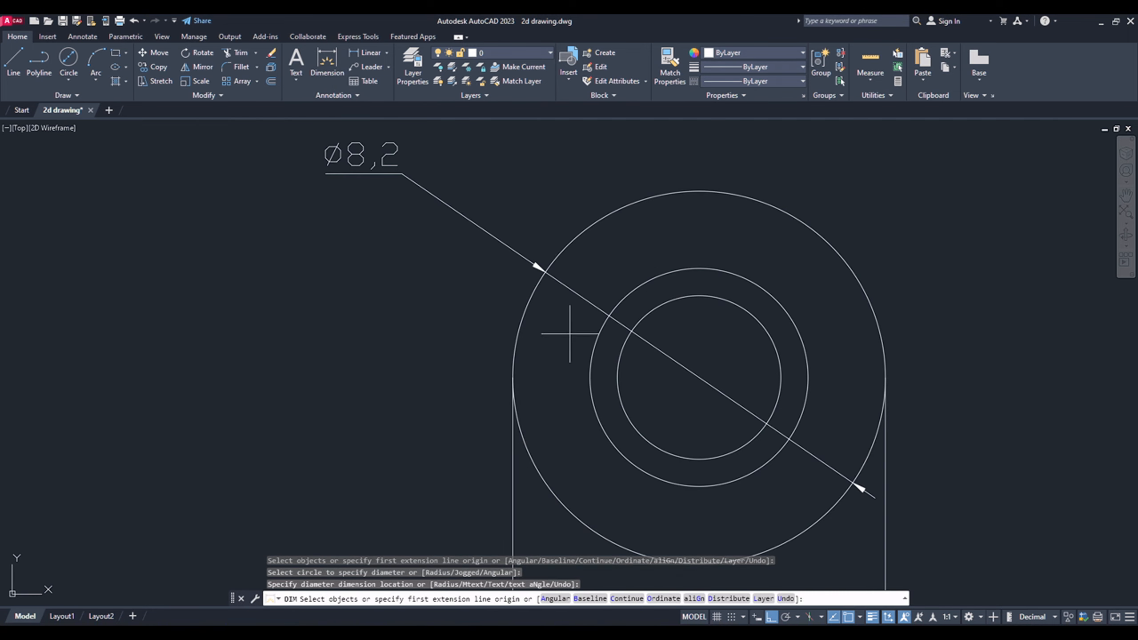
{"action": "left_click", "coordinate": [599, 333]}
{"action": "left_click", "coordinate": [388, 238]}
{"action": "left_click", "coordinate": [622, 416]}
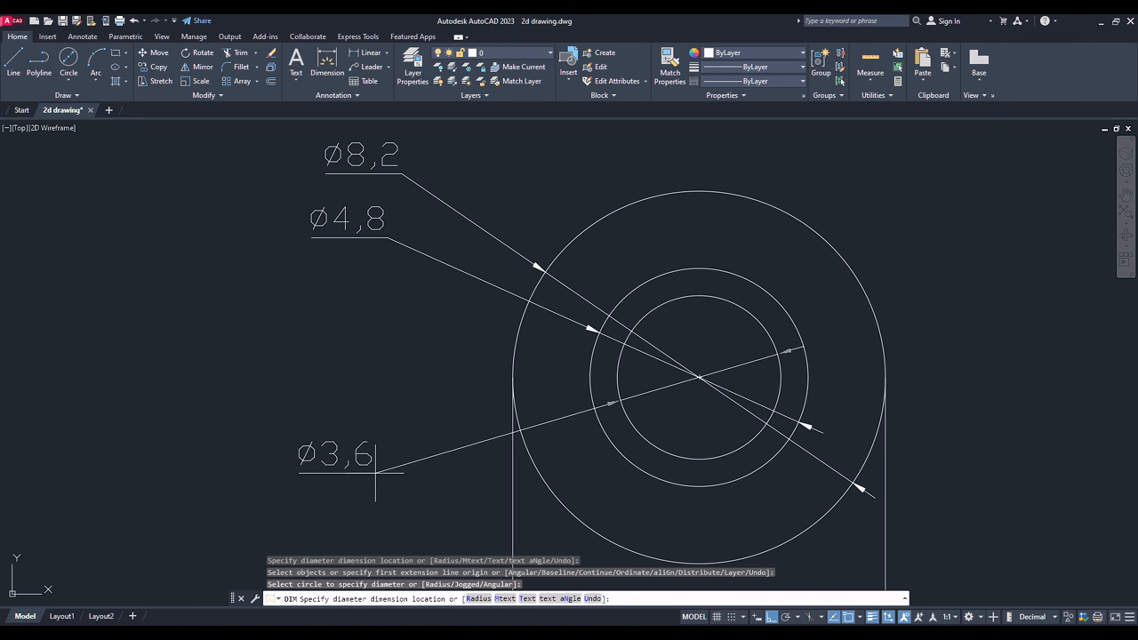
{"action": "left_click", "coordinate": [393, 289]}
- Dimension the bracket's overall height from the top of the outer circle to the bottom edge, placed right of the part
{"action": "scroll", "coordinate": [581, 175], "scroll_direction": "down", "scroll_amount": 3}
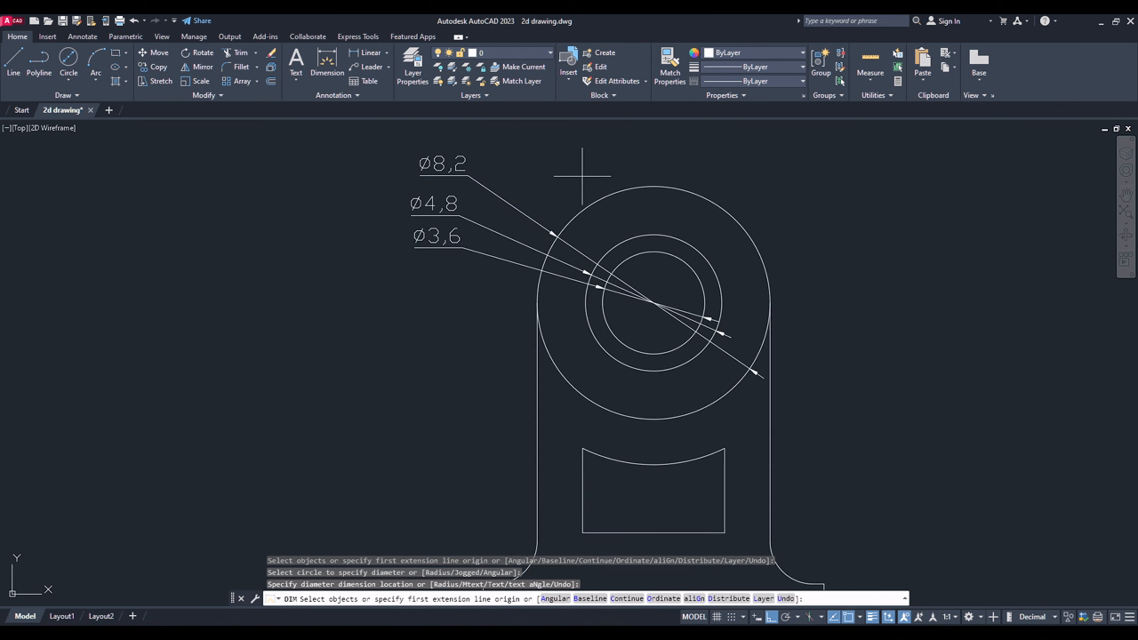
{"action": "scroll", "coordinate": [581, 179], "scroll_direction": "down", "scroll_amount": 2}
{"action": "left_click", "coordinate": [626, 183]}
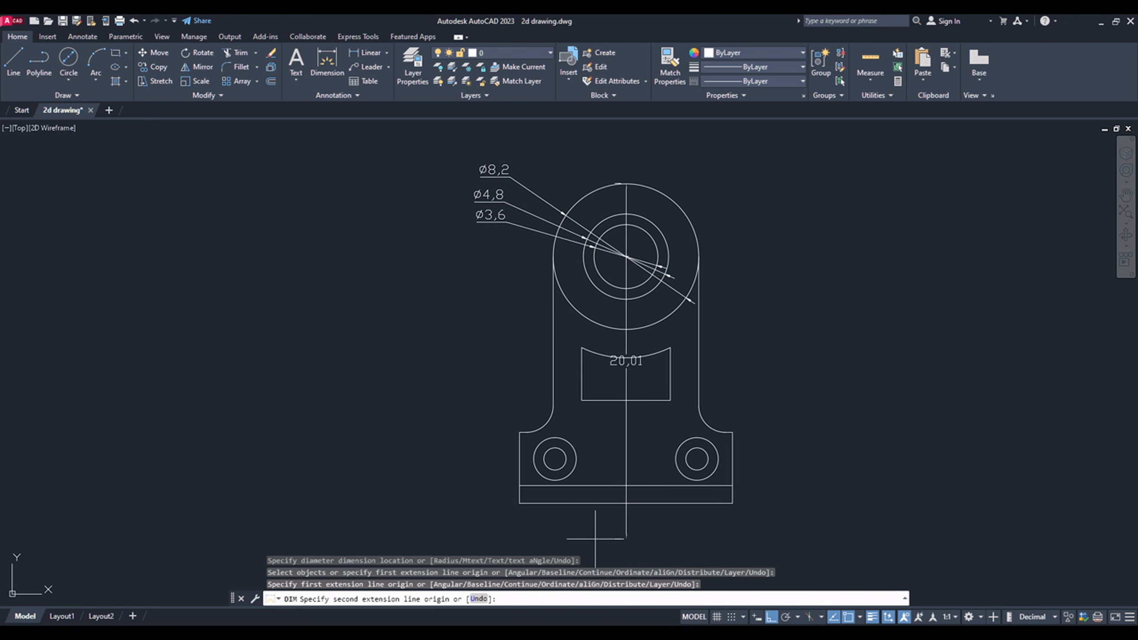
{"action": "left_click", "coordinate": [625, 503]}
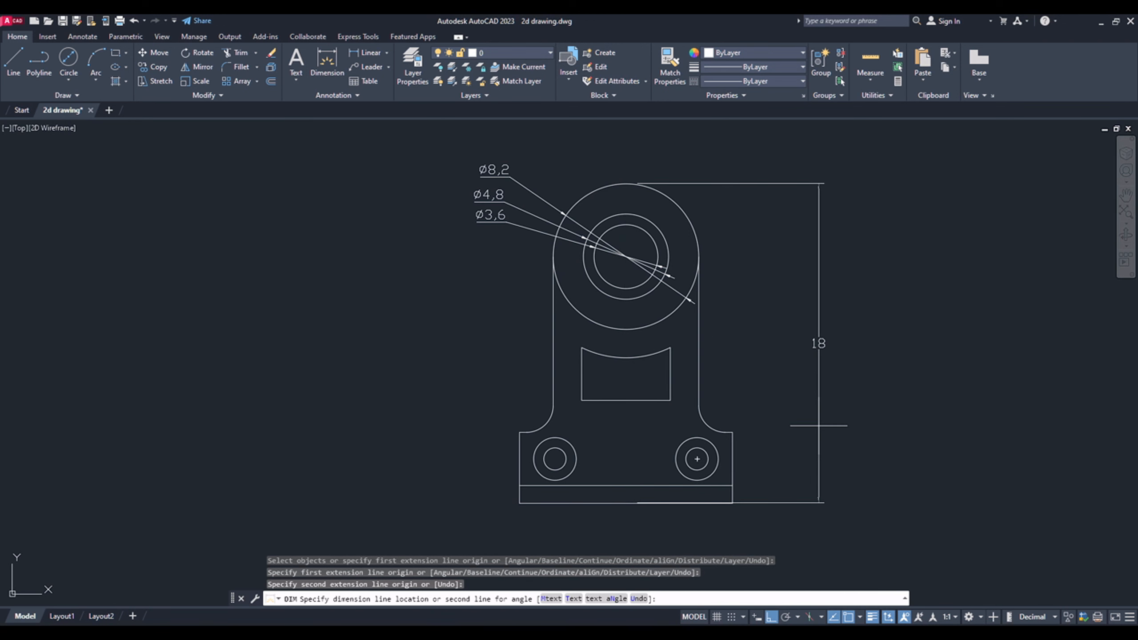
{"action": "left_click", "coordinate": [855, 452]}
- Dimension the base strip's thickness and the full height of the base's right edge, placing the latter farther out
{"action": "scroll", "coordinate": [756, 520], "scroll_direction": "up", "scroll_amount": 2}
{"action": "left_click", "coordinate": [732, 502]}
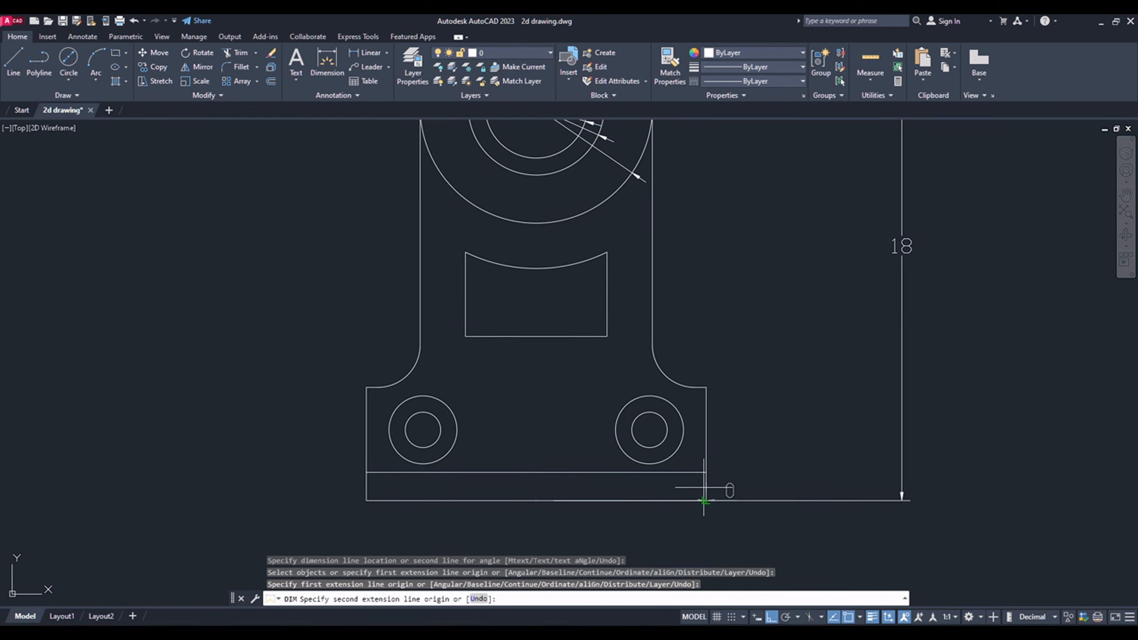
{"action": "left_click", "coordinate": [707, 472]}
{"action": "left_click", "coordinate": [730, 457]}
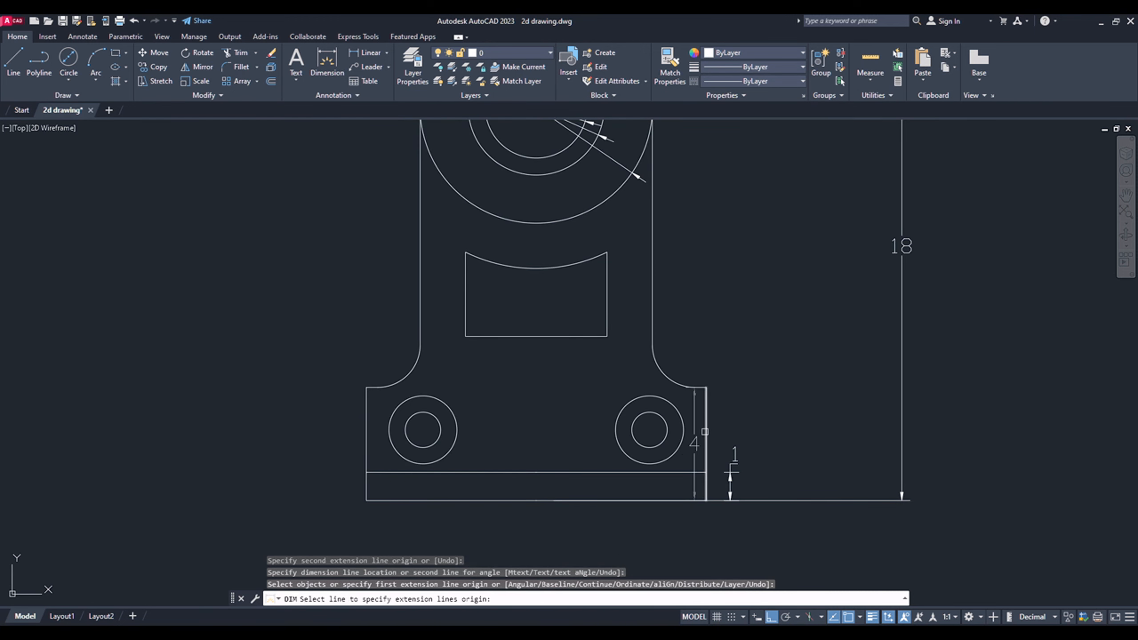
{"action": "left_click", "coordinate": [706, 388]}
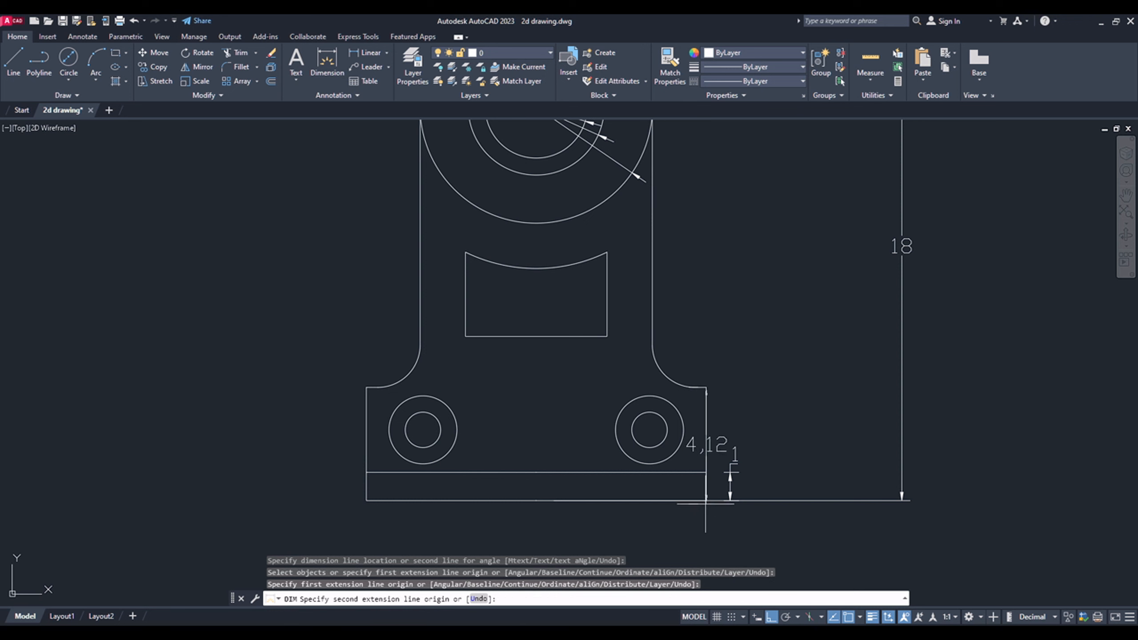
{"action": "left_click", "coordinate": [705, 500]}
{"action": "left_click", "coordinate": [807, 448]}
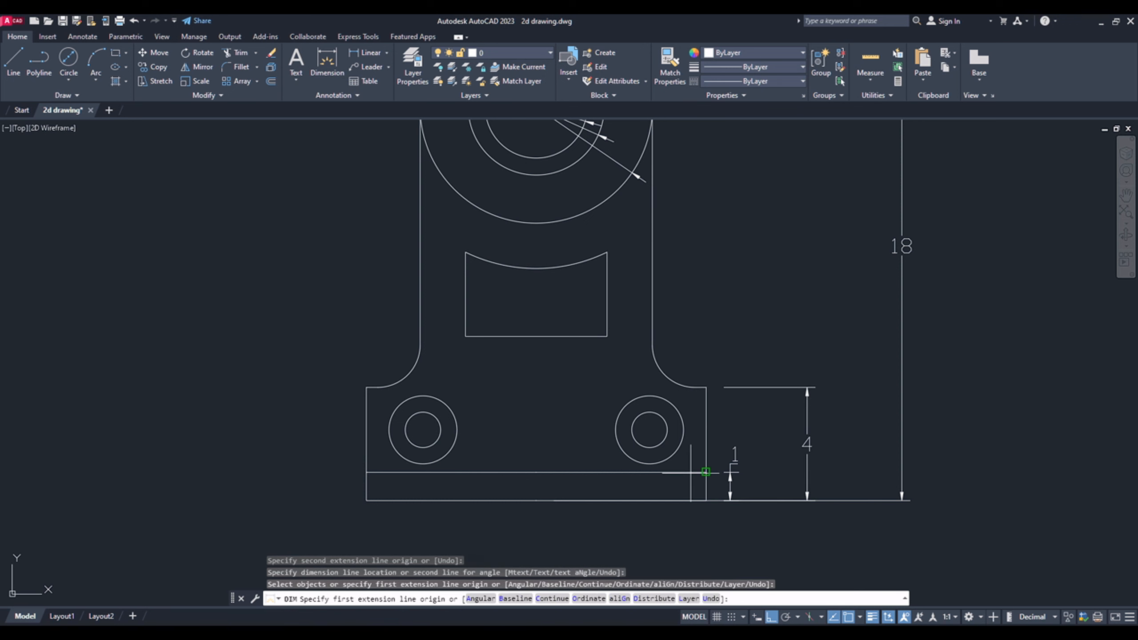
- Dimension the height of the right-hand hole's centre above the bottom edge, placed between the two base height dimensions
{"action": "left_click", "coordinate": [649, 430]}
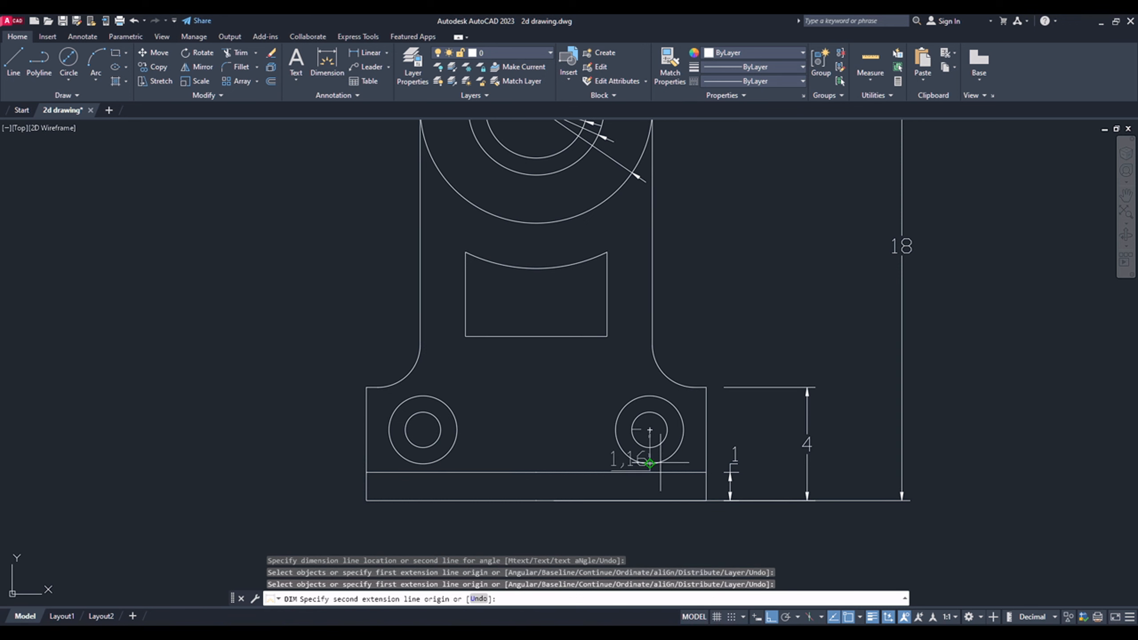
{"action": "left_click", "coordinate": [702, 499]}
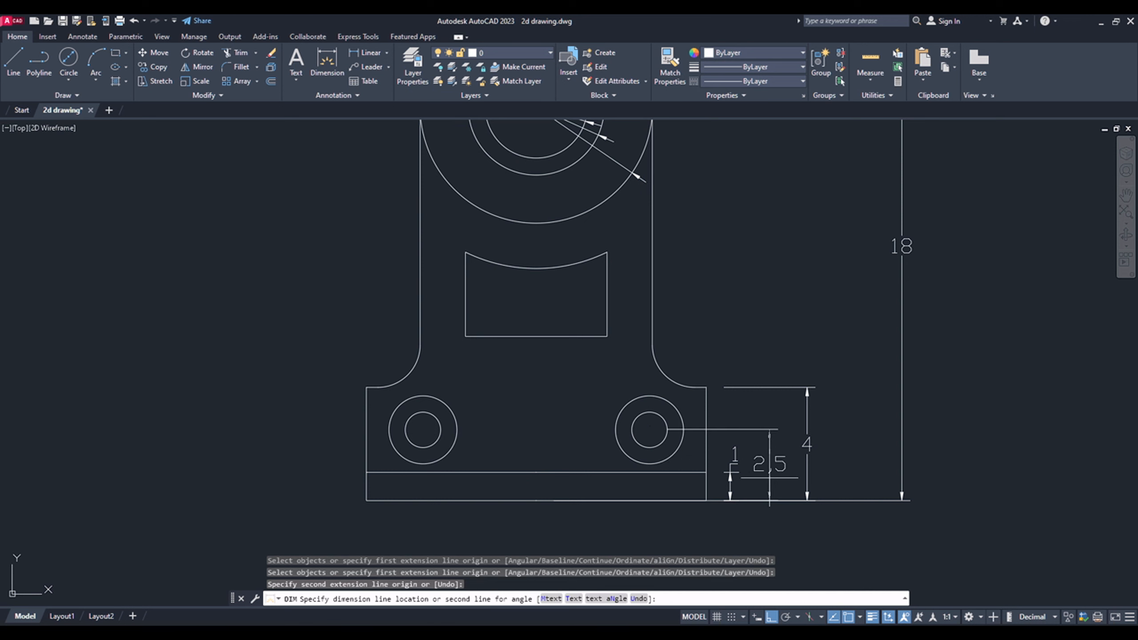
{"action": "left_click", "coordinate": [769, 466]}
- Dimension the horizontal distance from the right-hand hole to the base's right edge, placed below the base
{"action": "left_click", "coordinate": [650, 429]}
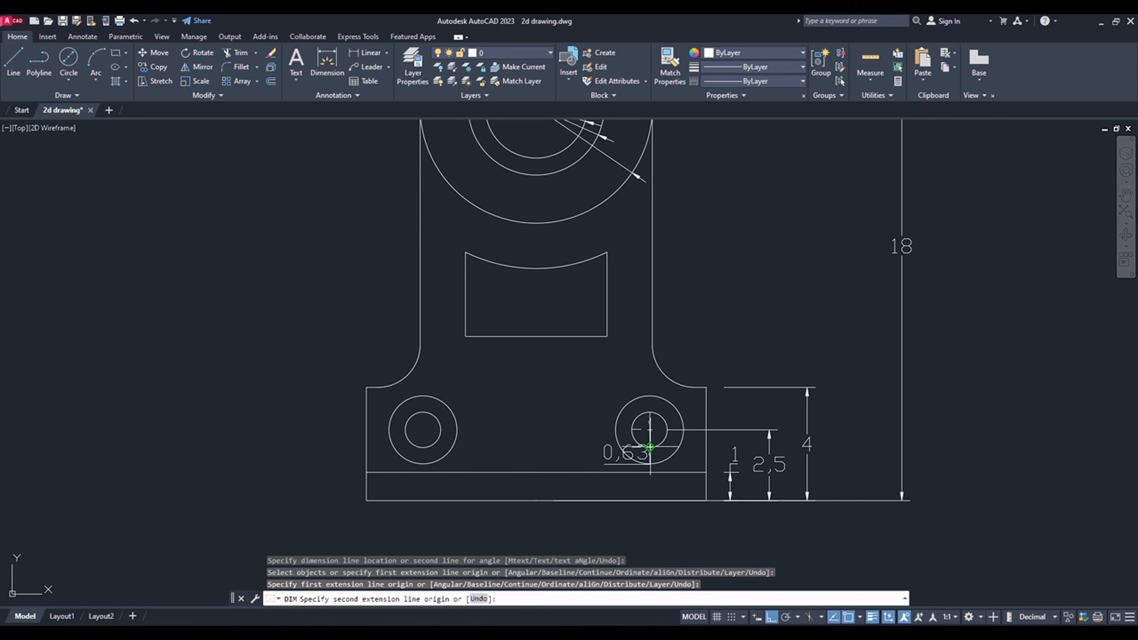
{"action": "left_click", "coordinate": [706, 498]}
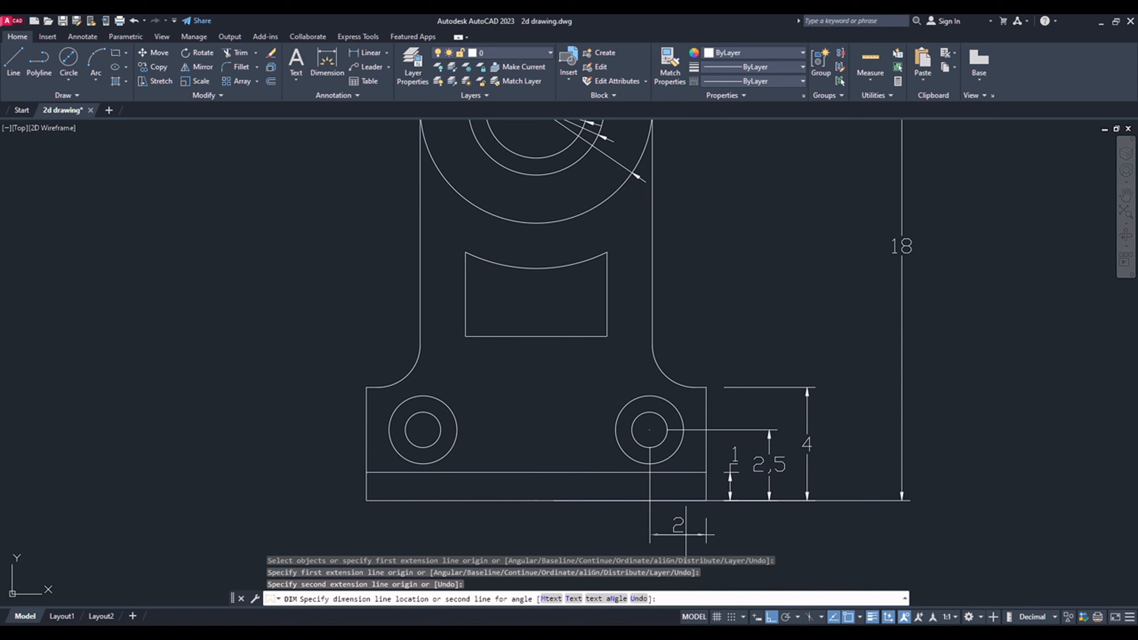
{"action": "left_click", "coordinate": [686, 534]}
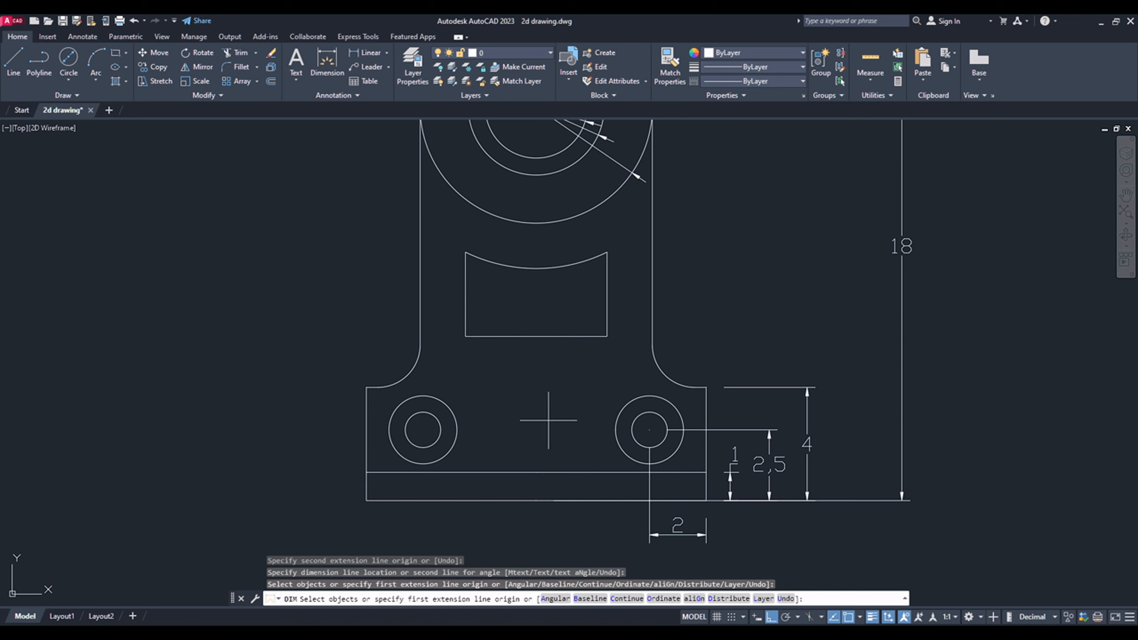
- Dimension the vertical distance from the base strip's upper line to the cutout's bottom edge, placed at mid-width between them
{"action": "left_click", "coordinate": [537, 471]}
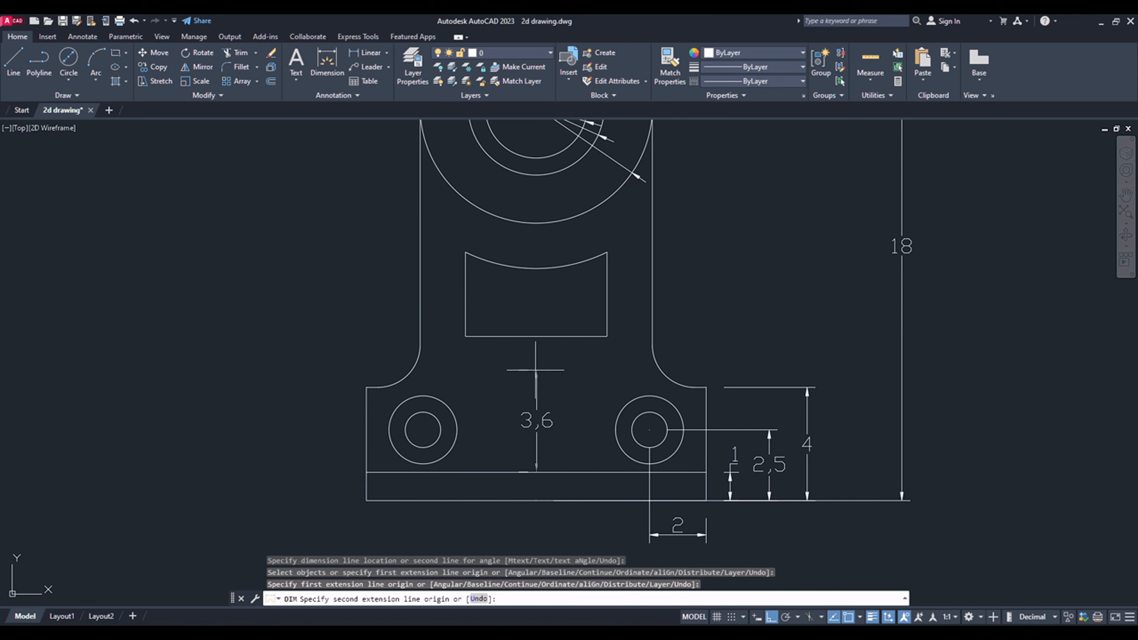
{"action": "left_click", "coordinate": [536, 336]}
{"action": "left_click", "coordinate": [534, 359]}
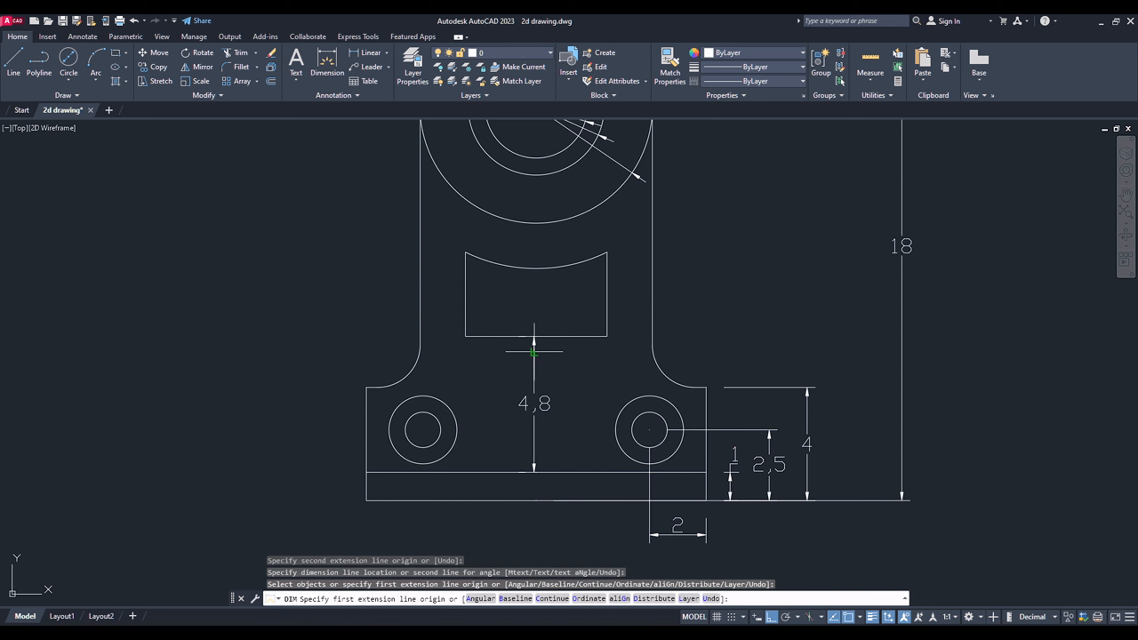
- Dimension the horizontal gap between the cutout's right side and the bracket's right vertical edge, placed within the gap
{"action": "left_click", "coordinate": [608, 294]}
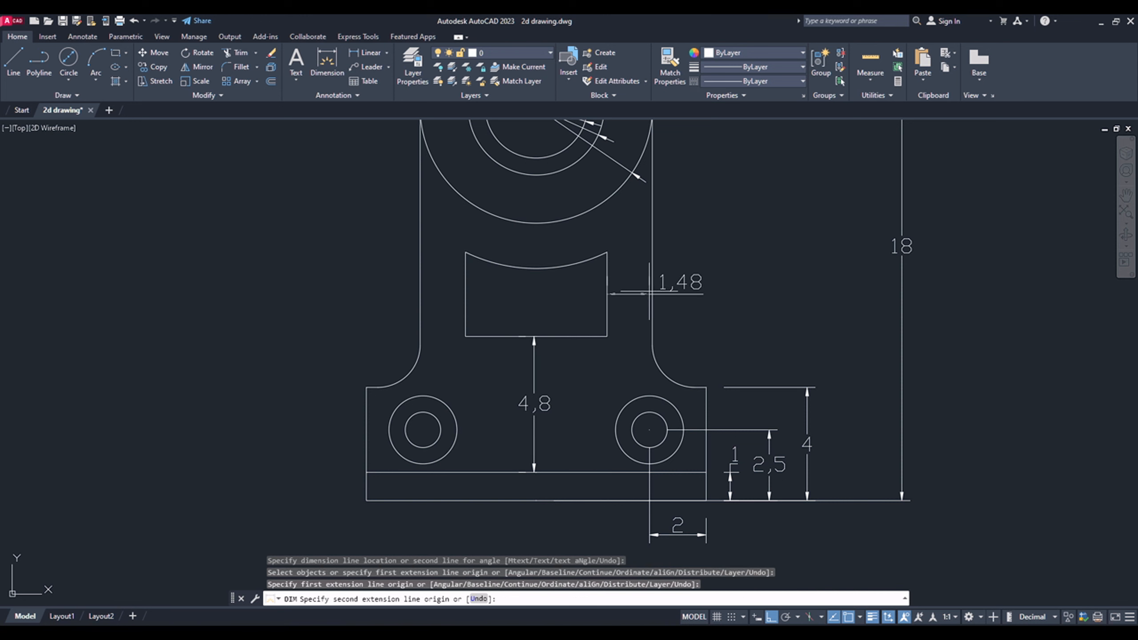
{"action": "left_click", "coordinate": [651, 294]}
{"action": "left_click", "coordinate": [644, 293]}
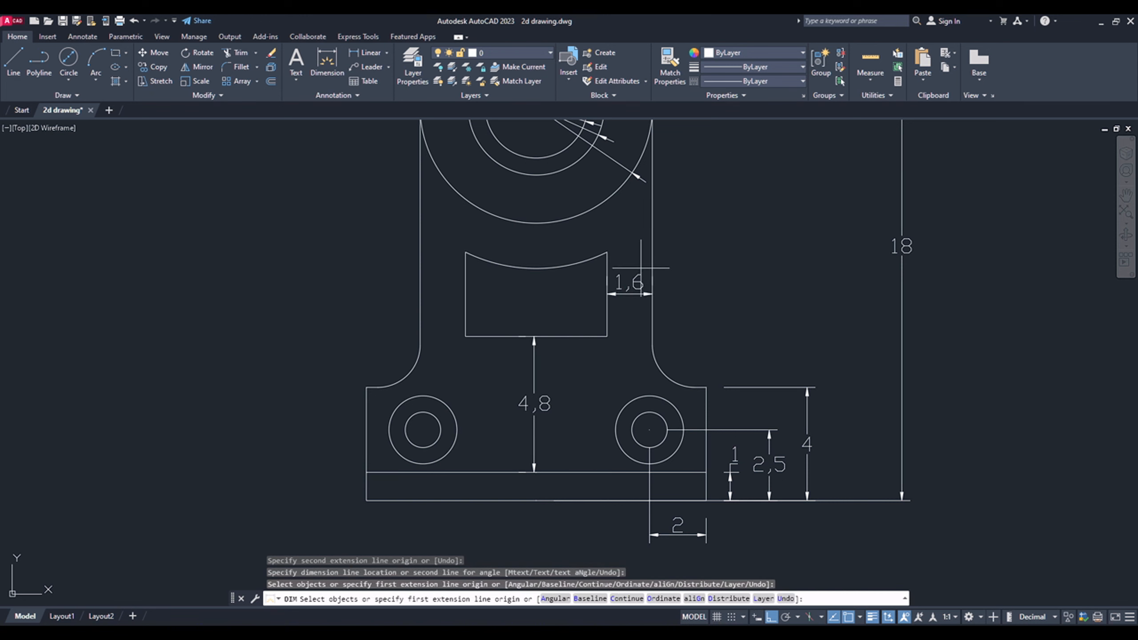
{"action": "key", "text": "Return"}
- Move the text of the cutout-to-edge gap dimension to the right, outside the bracket's outline
{"action": "scroll", "coordinate": [642, 267], "scroll_direction": "up", "scroll_amount": 4}
{"action": "left_click", "coordinate": [623, 296]}
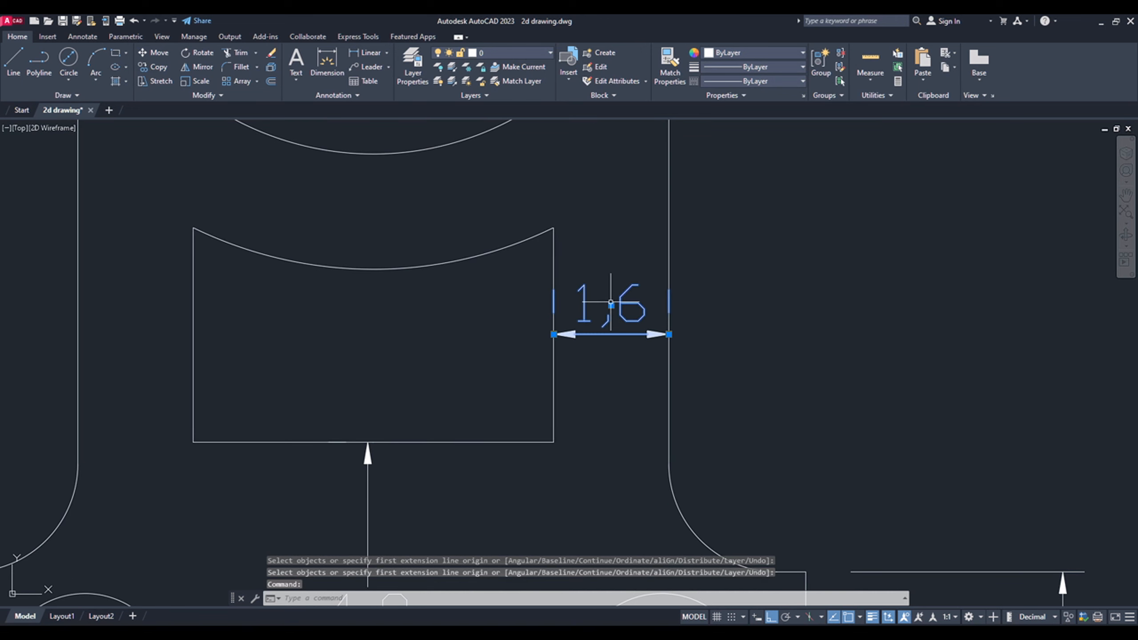
{"action": "left_click", "coordinate": [612, 306]}
{"action": "left_click", "coordinate": [745, 326]}
{"action": "key", "text": "Escape"}
{"action": "scroll", "coordinate": [698, 341], "scroll_direction": "down", "scroll_amount": 4}
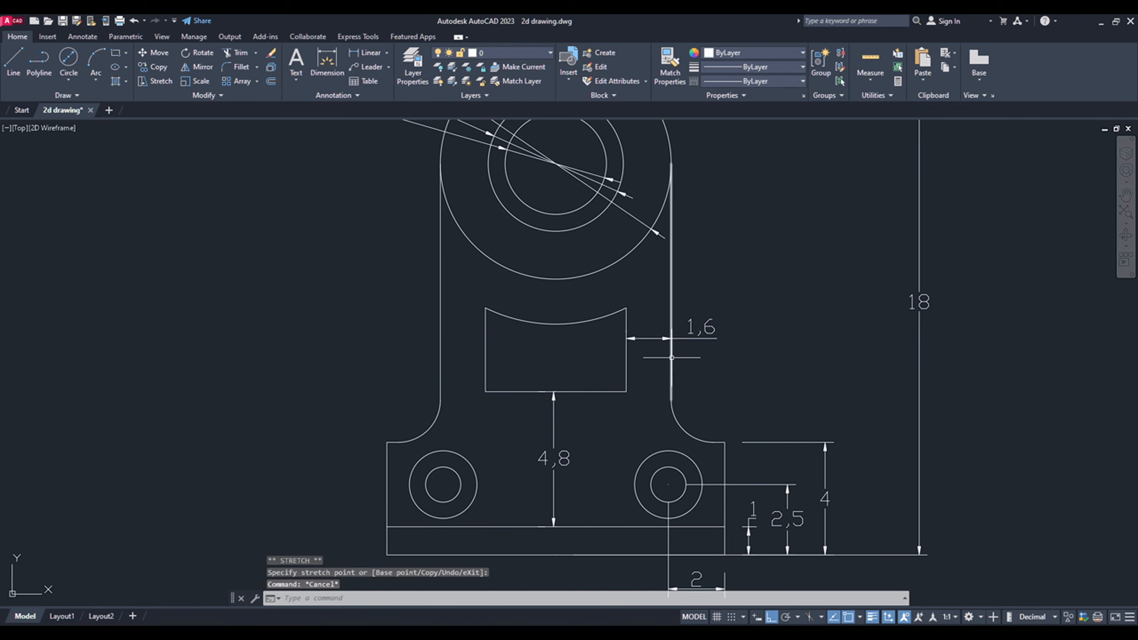
- Add a radius dimension to the cutout's top arc, placing its text outside the bracket above the cutout-to-edge gap dimension
{"action": "left_click", "coordinate": [327, 63]}
{"action": "scroll", "coordinate": [551, 299], "scroll_direction": "up", "scroll_amount": 2}
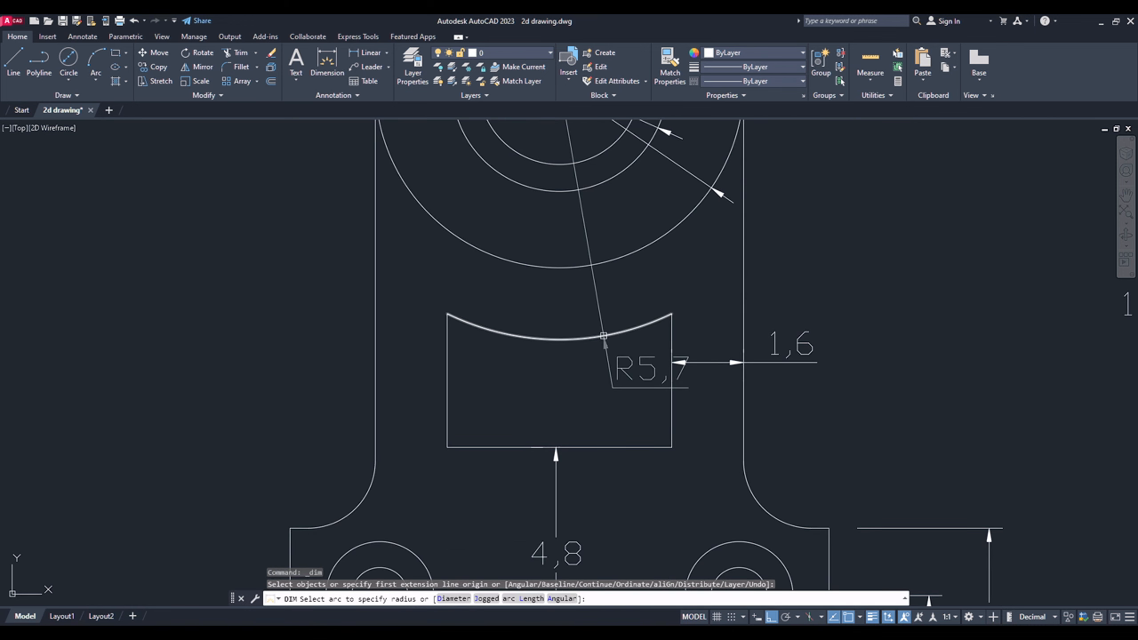
{"action": "left_click", "coordinate": [602, 336]}
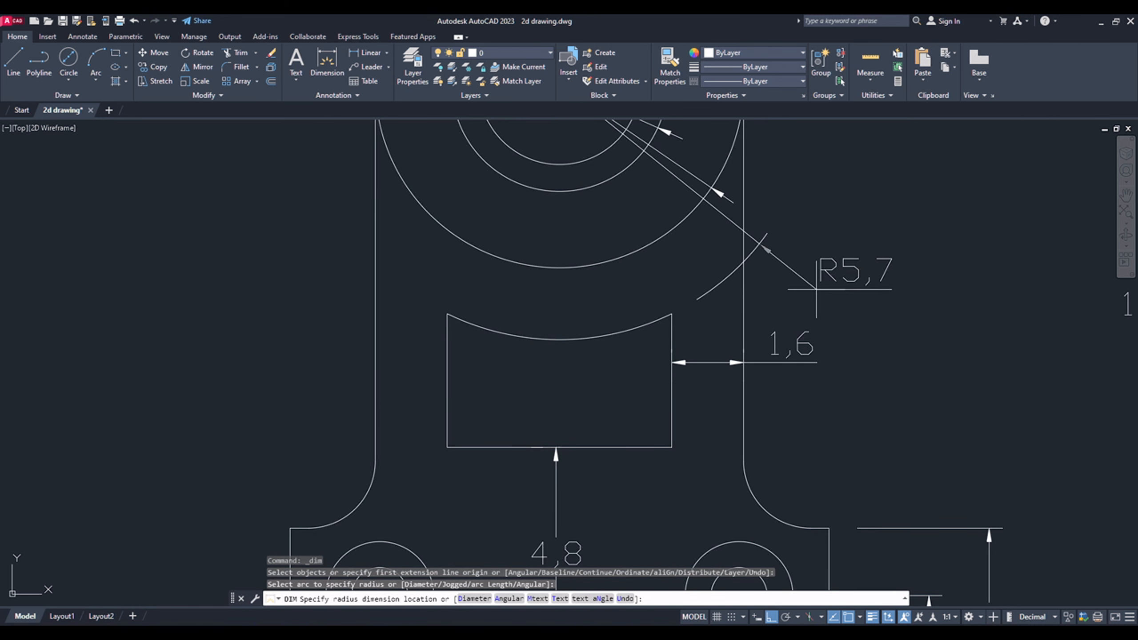
{"action": "left_click", "coordinate": [804, 300]}
{"action": "scroll", "coordinate": [518, 358], "scroll_direction": "down", "scroll_amount": 3}
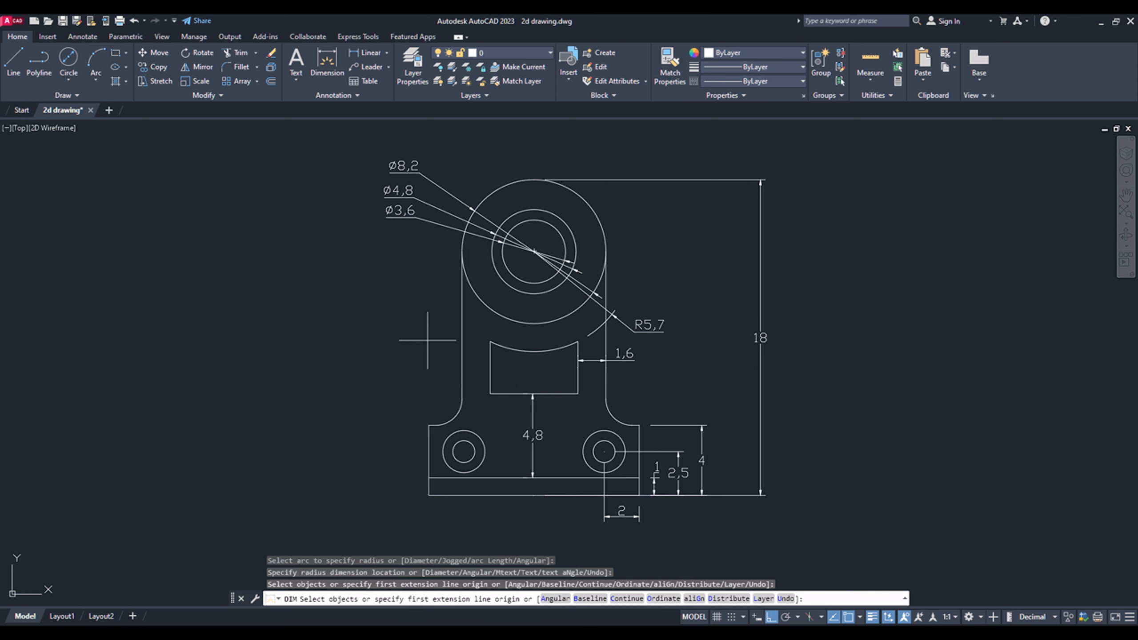
- Add diameter dimensions to the outer and inner circles of the left-hand hole, placing both texts left of the bracket
{"action": "scroll", "coordinate": [387, 501], "scroll_direction": "up", "scroll_amount": 2}
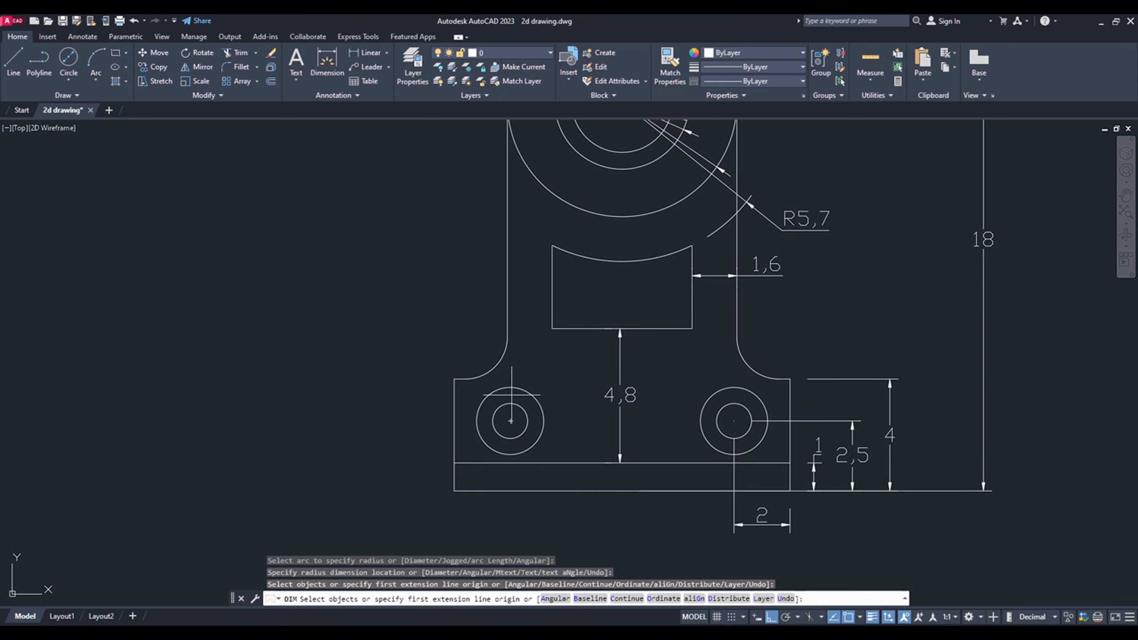
{"action": "scroll", "coordinate": [495, 401], "scroll_direction": "up", "scroll_amount": 4}
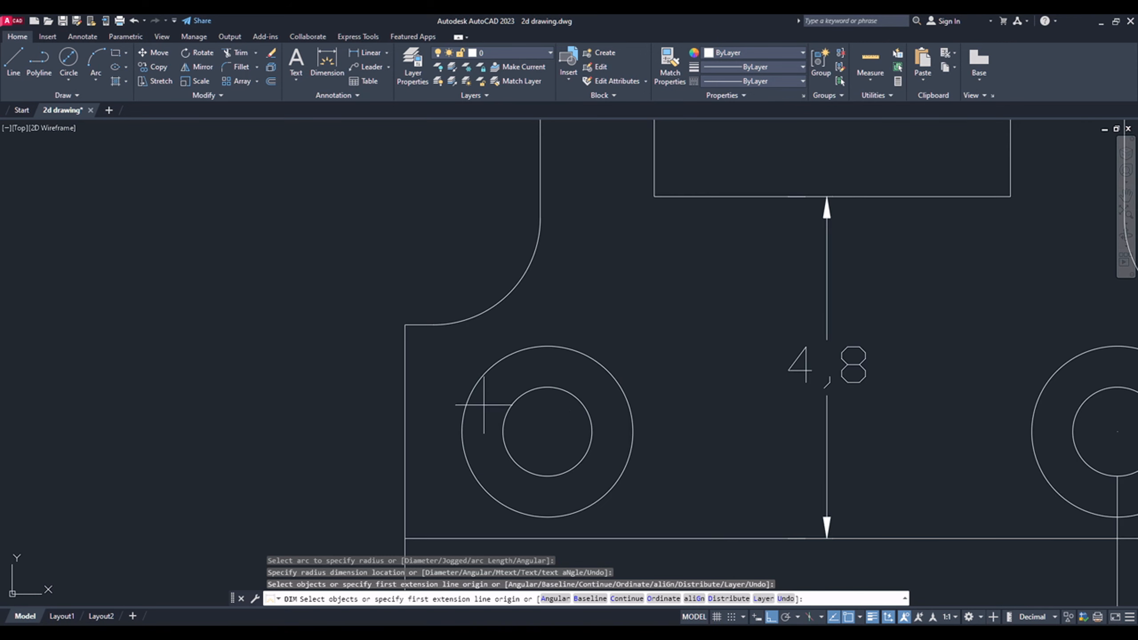
{"action": "left_click", "coordinate": [479, 384]}
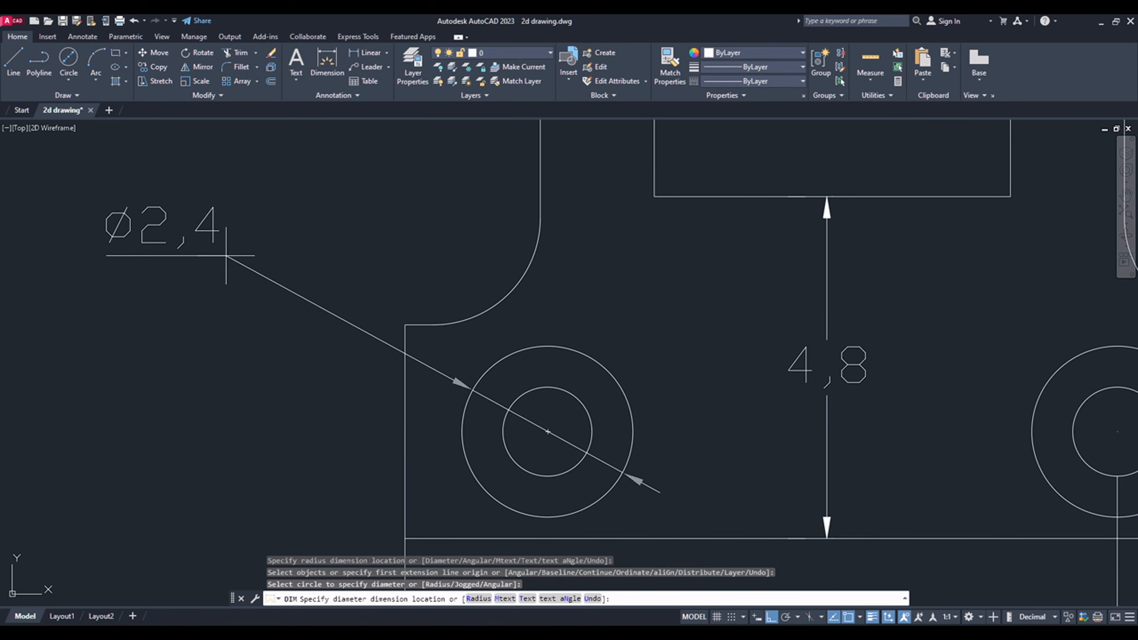
{"action": "left_click", "coordinate": [236, 247]}
{"action": "scroll", "coordinate": [437, 236], "scroll_direction": "down", "scroll_amount": 3}
{"action": "scroll", "coordinate": [437, 331], "scroll_direction": "up", "scroll_amount": 4}
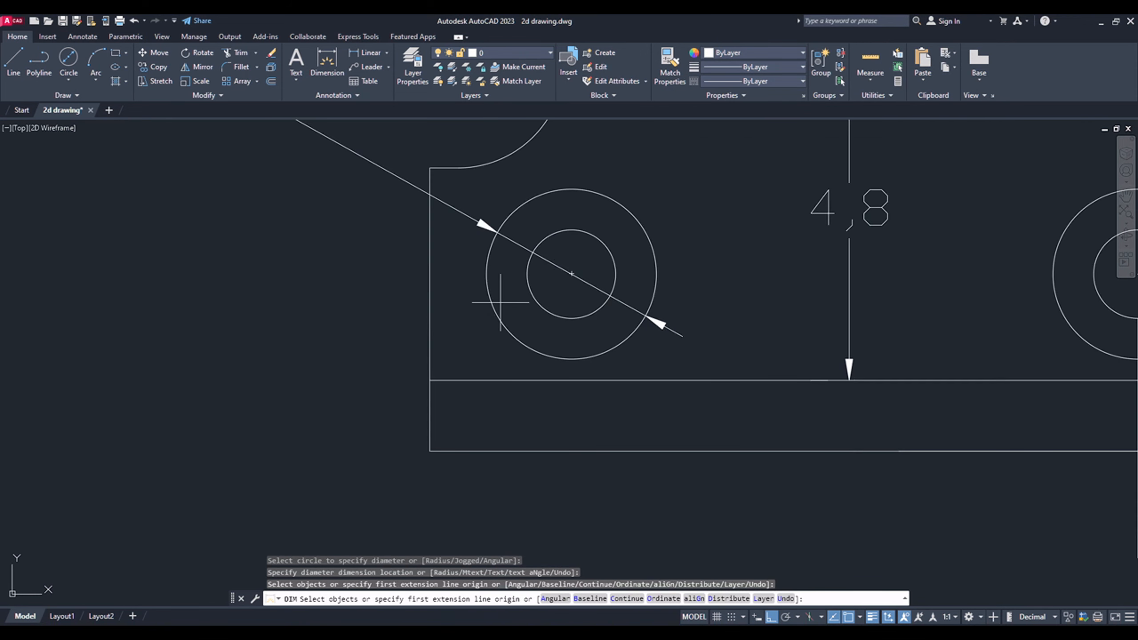
{"action": "left_click", "coordinate": [534, 299]}
{"action": "scroll", "coordinate": [561, 425], "scroll_direction": "down", "scroll_amount": 4}
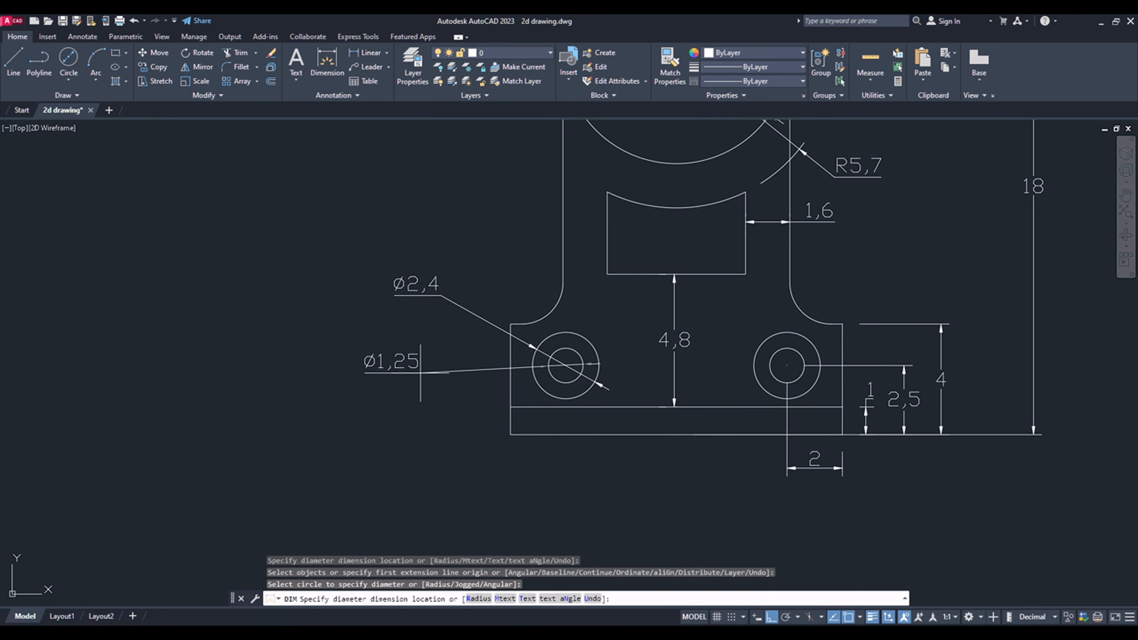
{"action": "left_click", "coordinate": [421, 374]}
- Add a radius dimension to the left fillet above the base, with its text outside the bracket, and end dimensioning
{"action": "scroll", "coordinate": [502, 426], "scroll_direction": "down", "scroll_amount": 4}
{"action": "scroll", "coordinate": [516, 374], "scroll_direction": "up", "scroll_amount": 6}
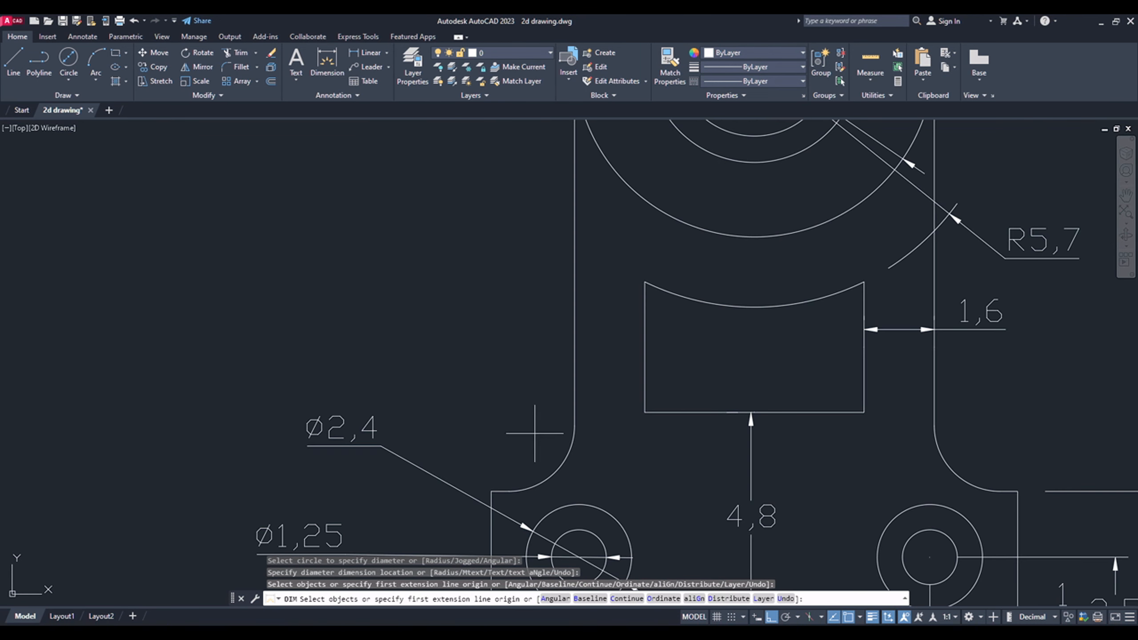
{"action": "left_click", "coordinate": [564, 466]}
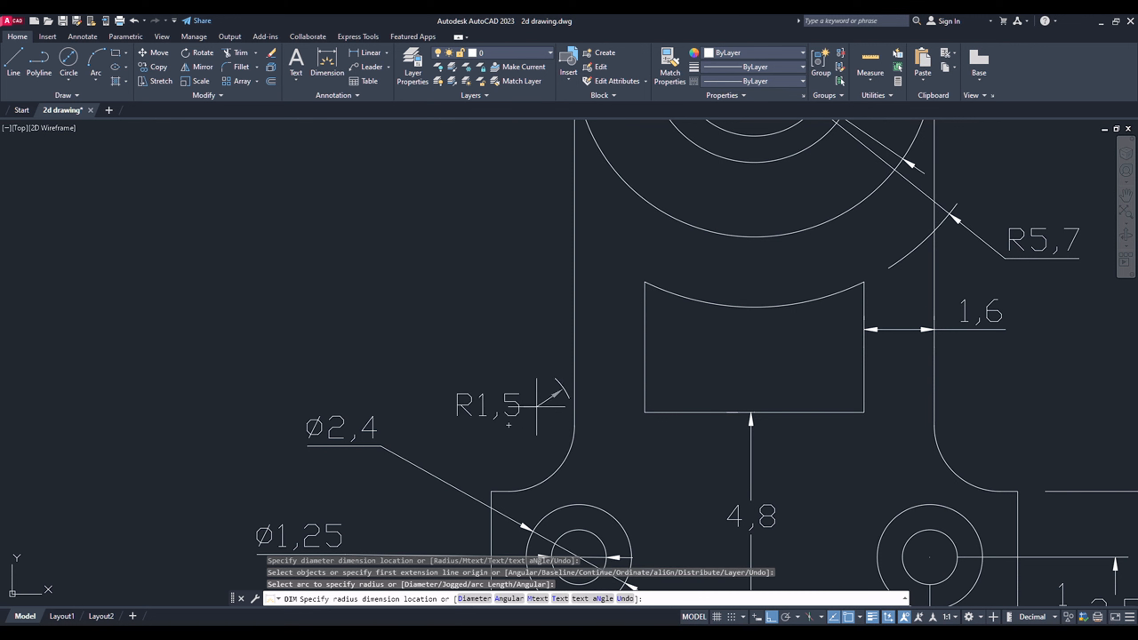
{"action": "left_click", "coordinate": [548, 455]}
{"action": "scroll", "coordinate": [377, 296], "scroll_direction": "down", "scroll_amount": 4}
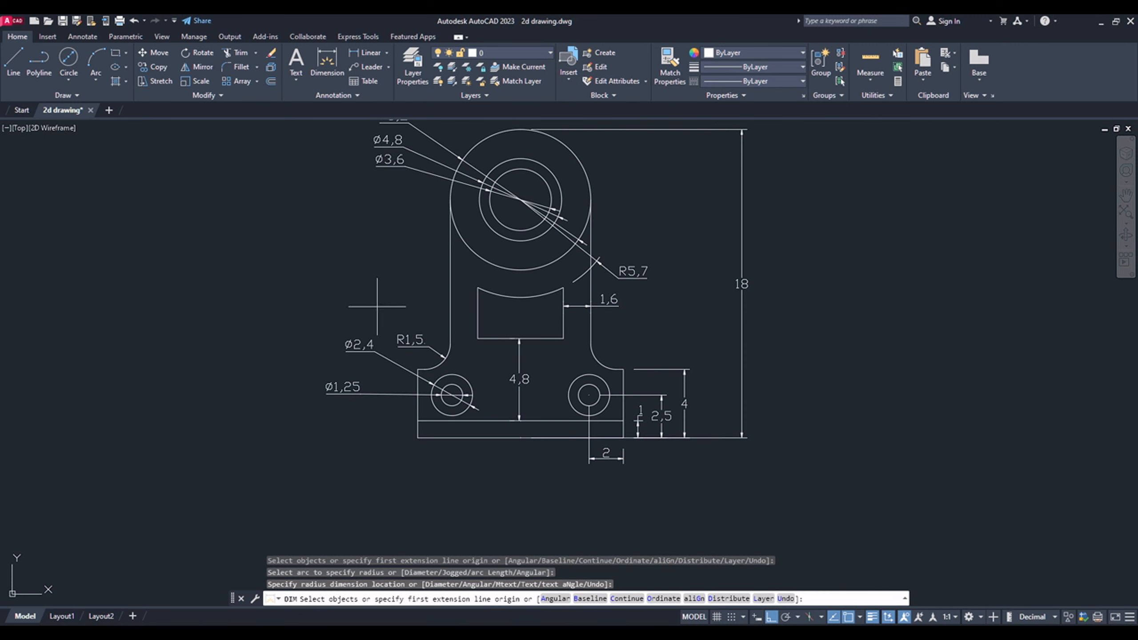
{"action": "key", "text": "Escape"}
{"action": "middle_click_drag", "start_coordinate": [612, 356], "coordinate": [521, 420]}
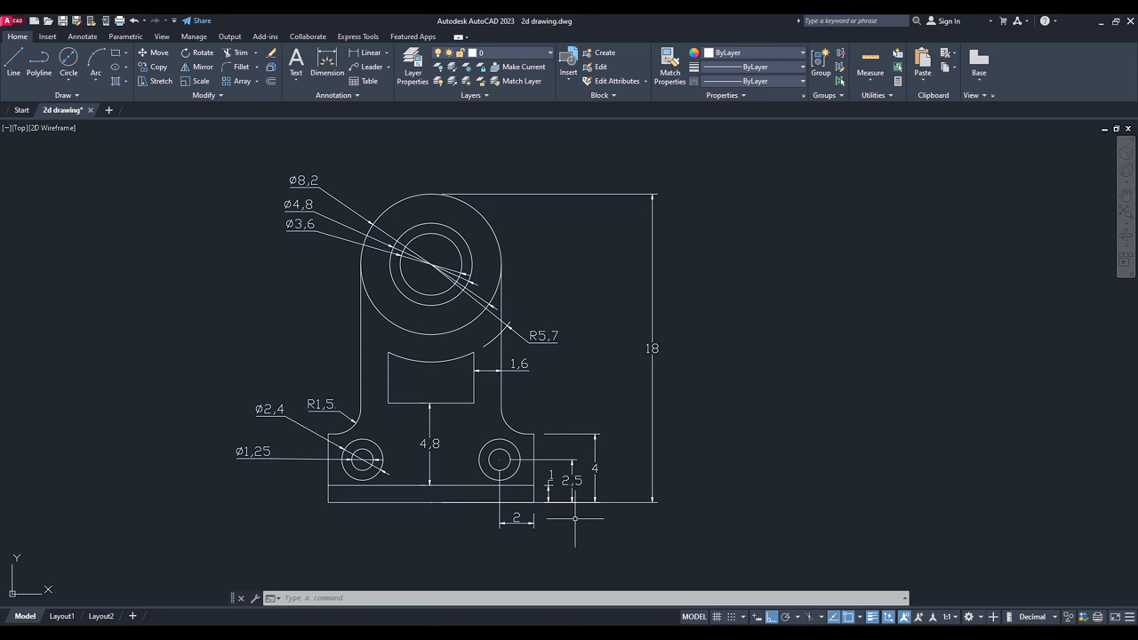
- Switch to the browser, bring up EX 6.pdf to examine its dimensions, and return to AutoCAD
{"action": "key", "text": "alt+Tab"}
{"action": "left_click", "coordinate": [349, 23]}
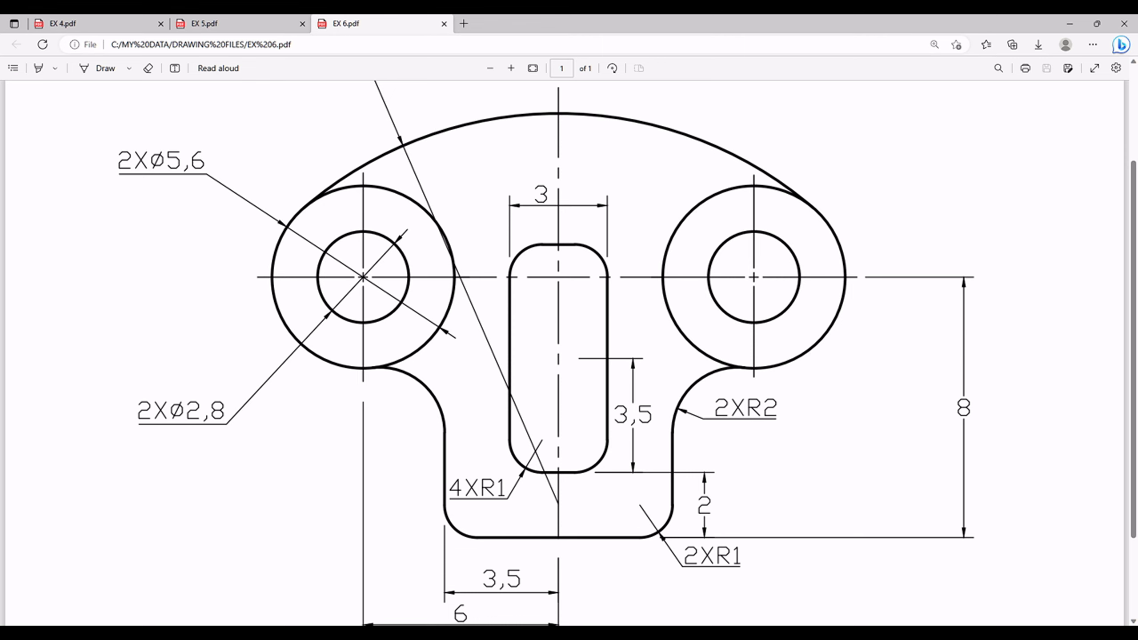
{"action": "key", "text": "alt+Tab"}
- Draw a circle of diameter 5.6 in the empty space to the right of the finished bracket
{"action": "scroll", "coordinate": [296, 360], "scroll_direction": "down", "scroll_amount": 4}
{"action": "scroll", "coordinate": [485, 350], "scroll_direction": "up", "scroll_amount": 4}
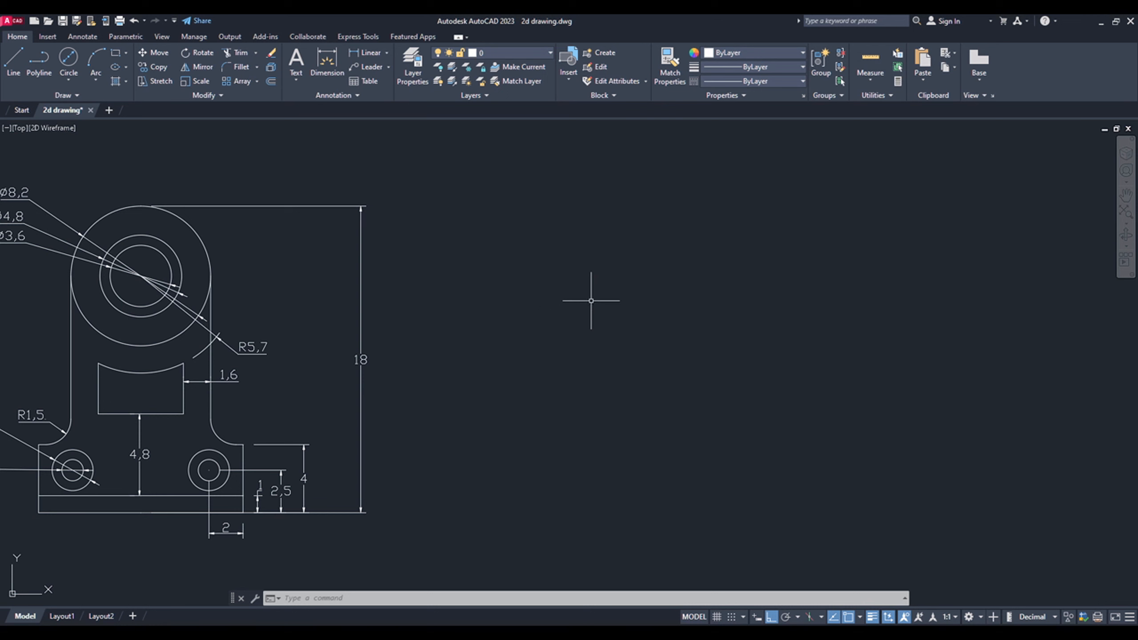
{"action": "left_click", "coordinate": [69, 58]}
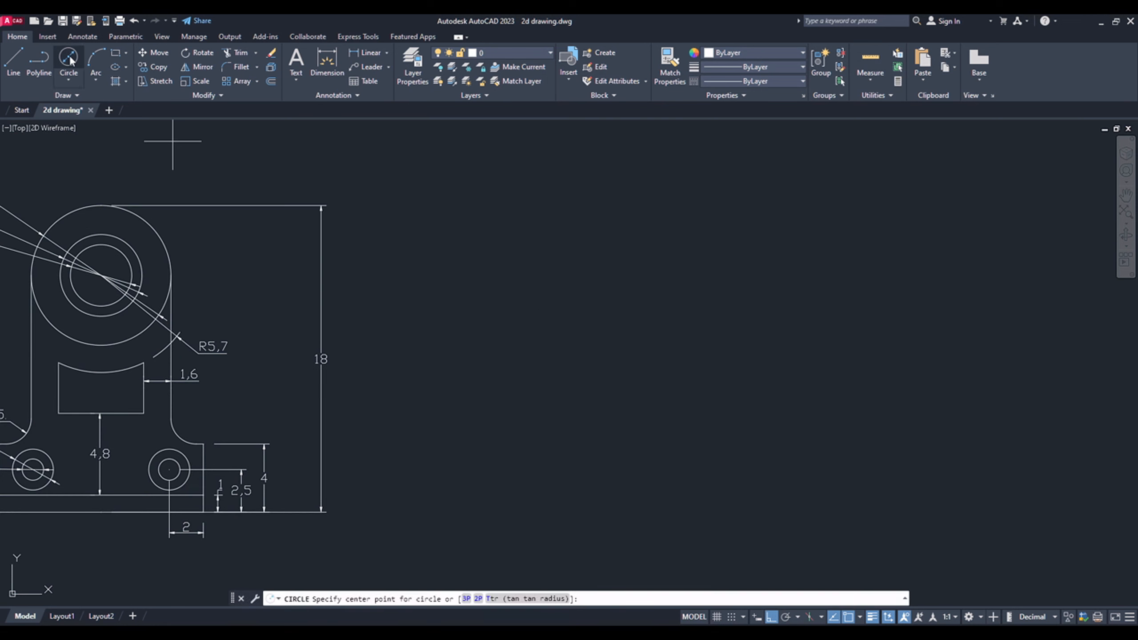
{"action": "left_click", "coordinate": [632, 293]}
{"action": "type", "text": "d"}
{"action": "key", "text": "Return"}
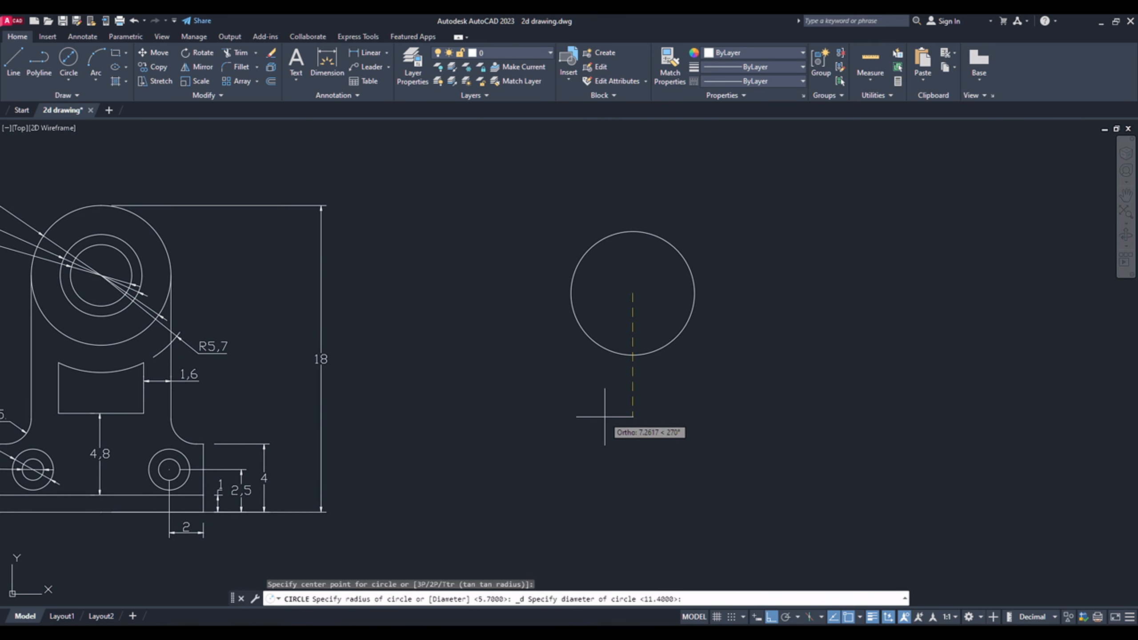
{"action": "type", "text": "5.6"}
{"action": "key", "text": "Return"}
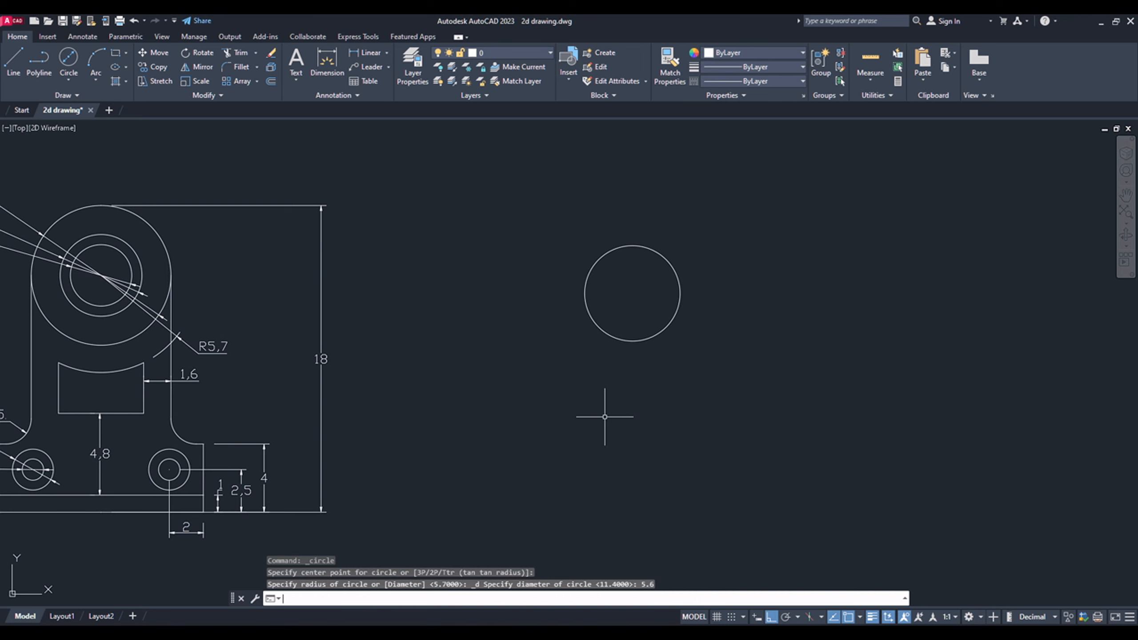
- Check the inner hole size in EX 6.pdf and draw a concentric circle of diameter 2.8 inside the 5.6 circle in AutoCAD
{"action": "key", "text": "alt+Tab"}
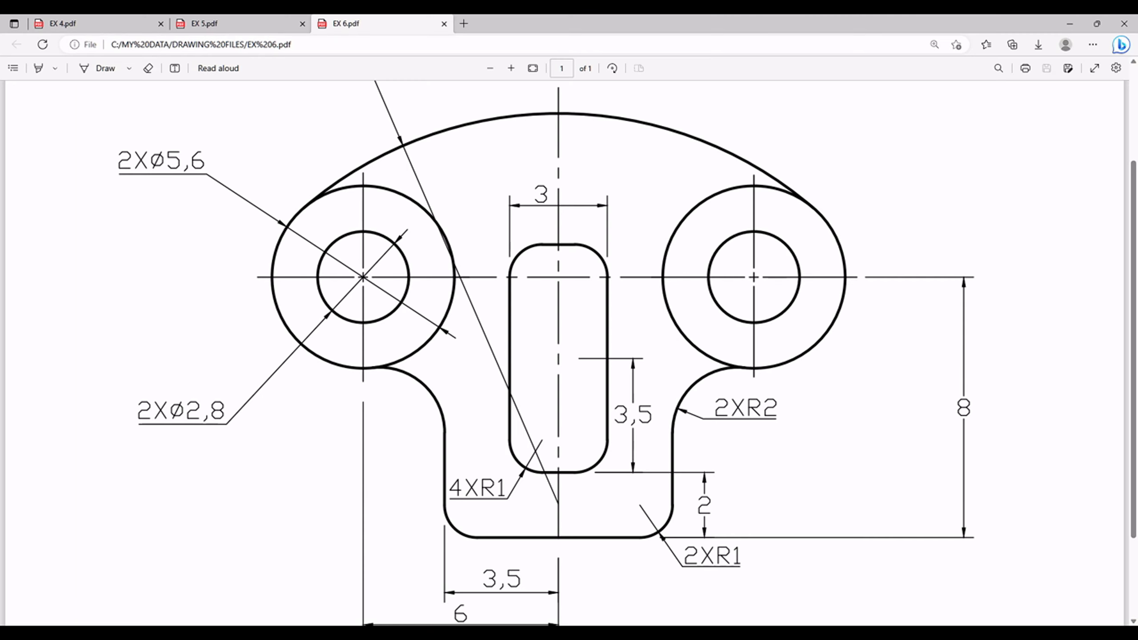
{"action": "key", "text": "alt+Tab"}
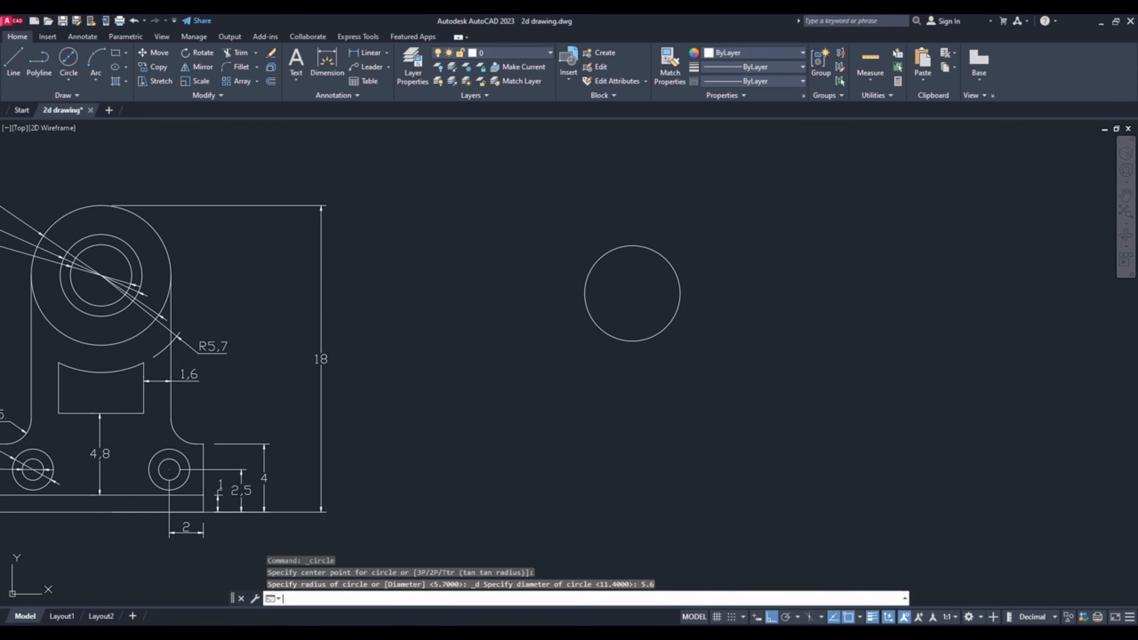
{"action": "left_click", "coordinate": [68, 57]}
{"action": "left_click", "coordinate": [632, 293]}
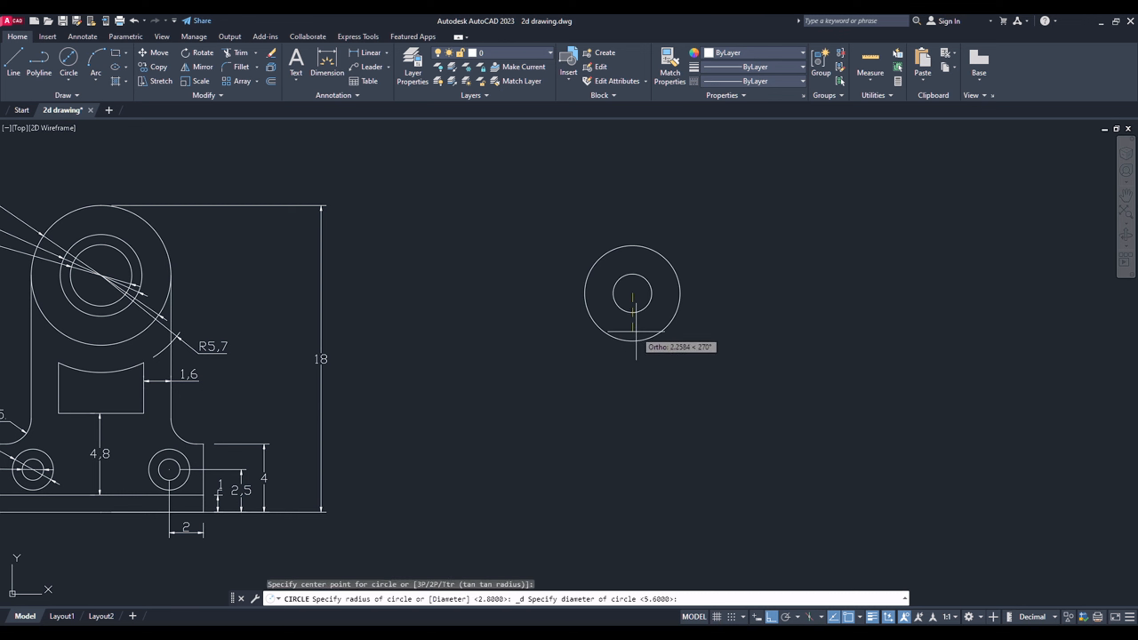
{"action": "type", "text": "2.8"}
{"action": "key", "text": "Return"}
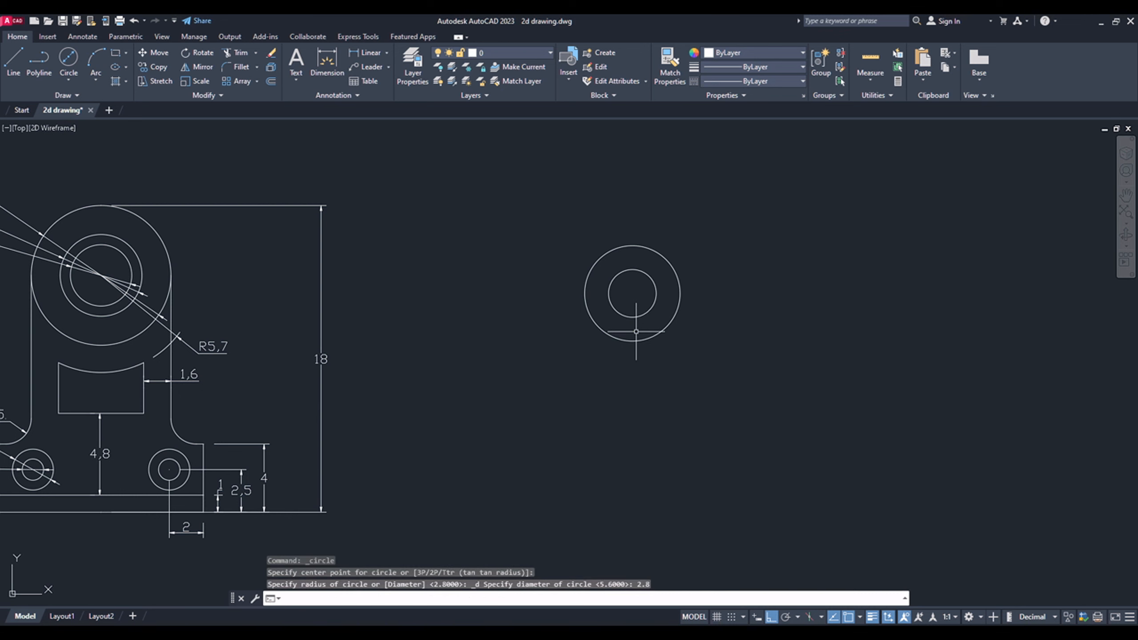
- Check the centre offset in EX 6.pdf and draw a 6-unit horizontal line rightward from the circles' common centre in AutoCAD
{"action": "scroll", "coordinate": [771, 301], "scroll_direction": "up", "scroll_amount": 2}
{"action": "key", "text": "alt+Tab"}
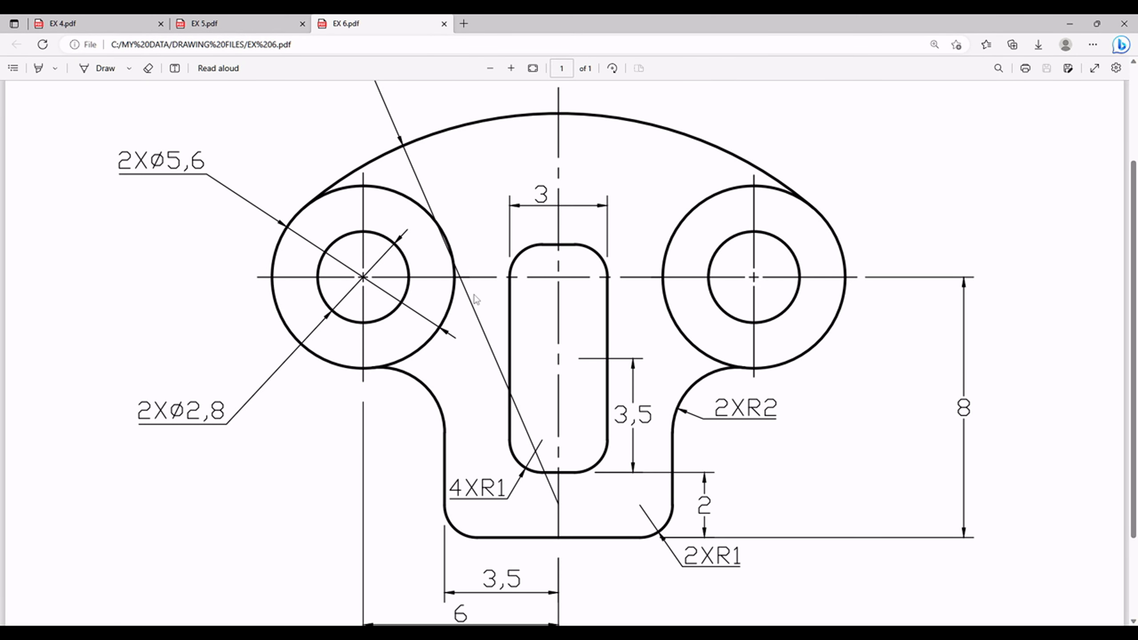
{"action": "scroll", "coordinate": [475, 299], "scroll_direction": "down", "scroll_amount": 2}
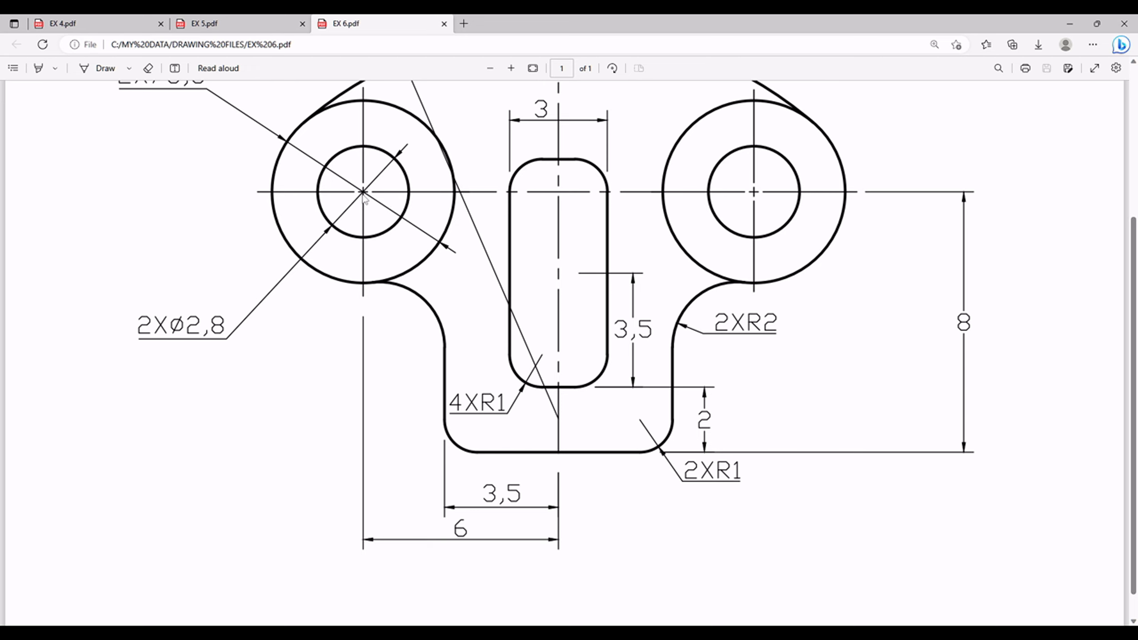
{"action": "key", "text": "alt+Tab"}
{"action": "scroll", "coordinate": [605, 260], "scroll_direction": "up", "scroll_amount": 4}
{"action": "scroll", "coordinate": [582, 296], "scroll_direction": "down", "scroll_amount": 2}
{"action": "left_click", "coordinate": [13, 60]}
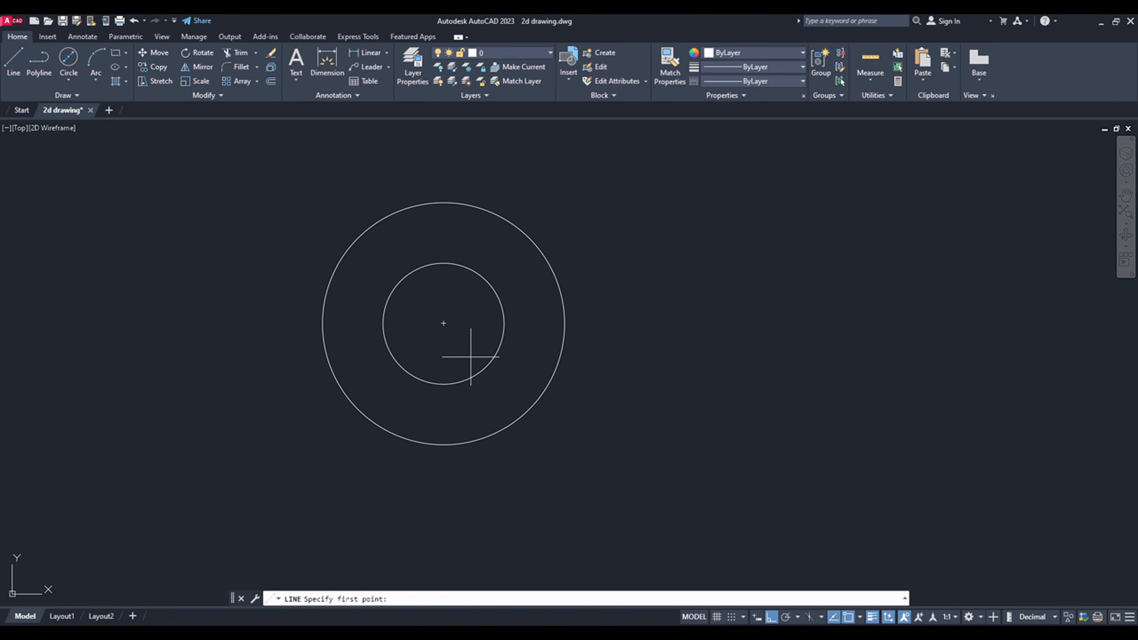
{"action": "left_click", "coordinate": [444, 324]}
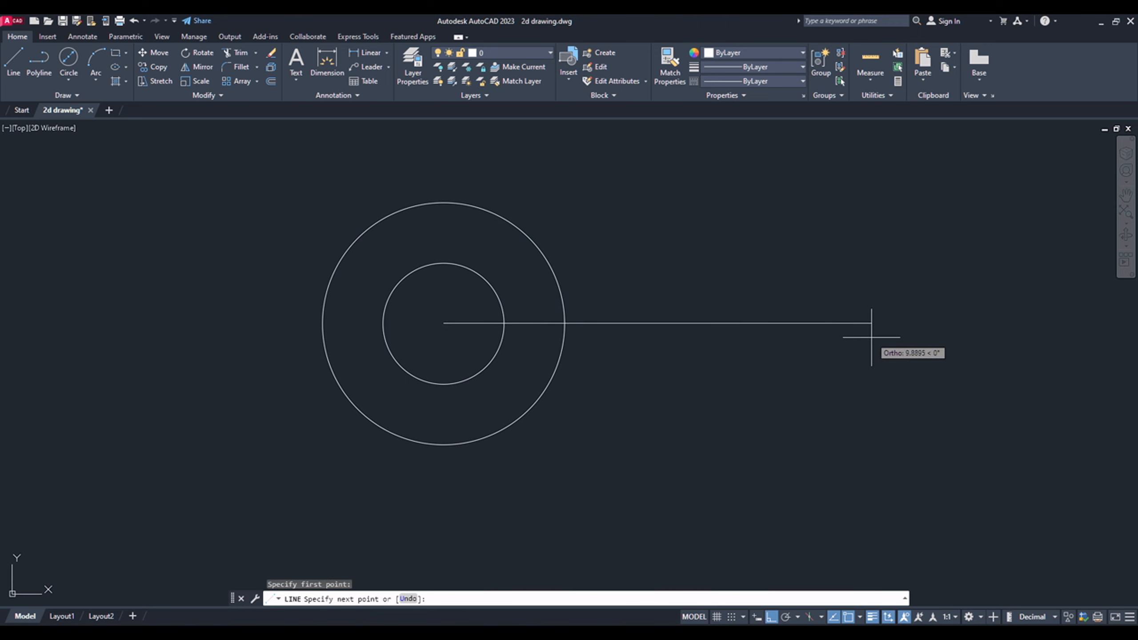
{"action": "key", "text": "Return"}
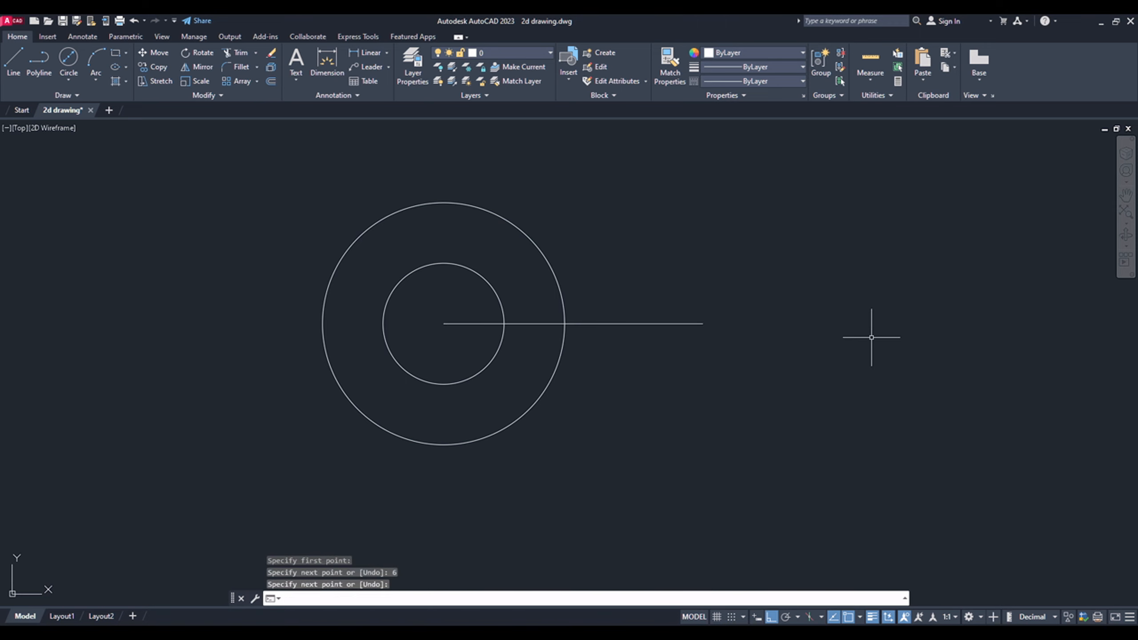
- Check EX 6.pdf, then draw connected lines in AutoCAD from the 6-unit line's free end: 8 down, 3.5 left, and up into the outer circle
{"action": "left_click", "coordinate": [534, 621]}
{"action": "scroll", "coordinate": [487, 422], "scroll_direction": "up", "scroll_amount": 2}
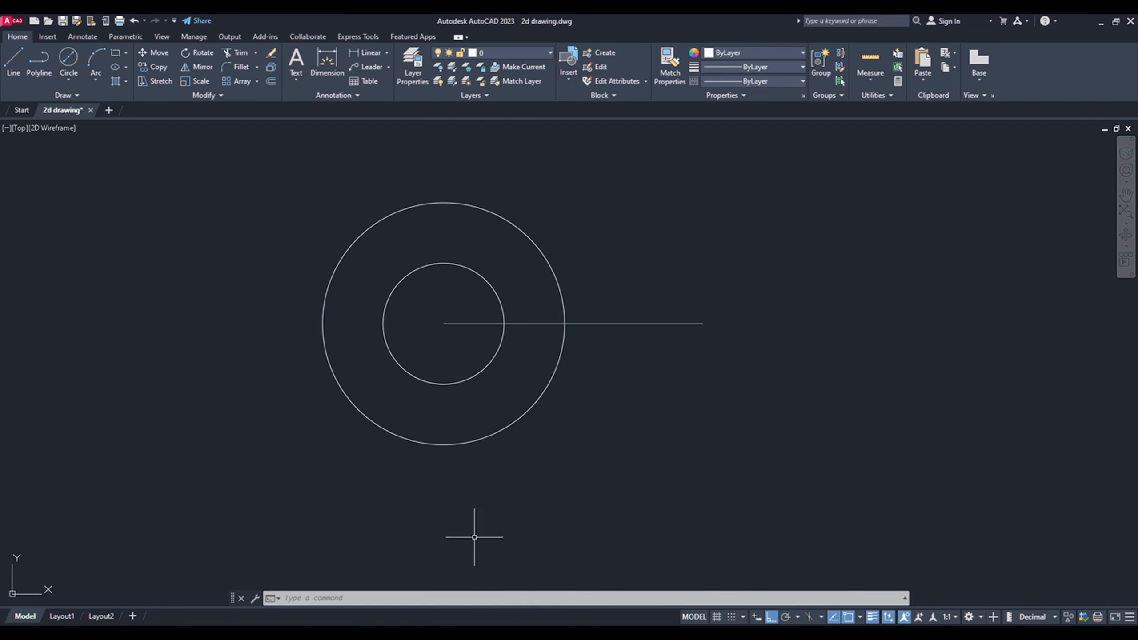
{"action": "left_click", "coordinate": [13, 61]}
{"action": "left_click", "coordinate": [703, 324]}
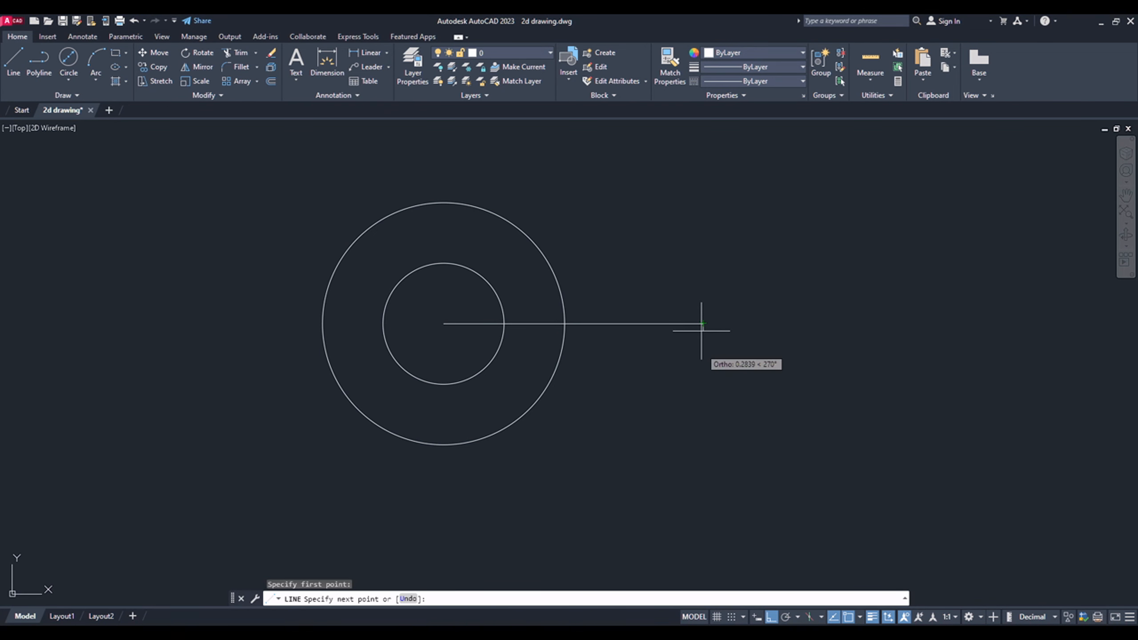
{"action": "type", "text": "8"}
{"action": "key", "text": "Return"}
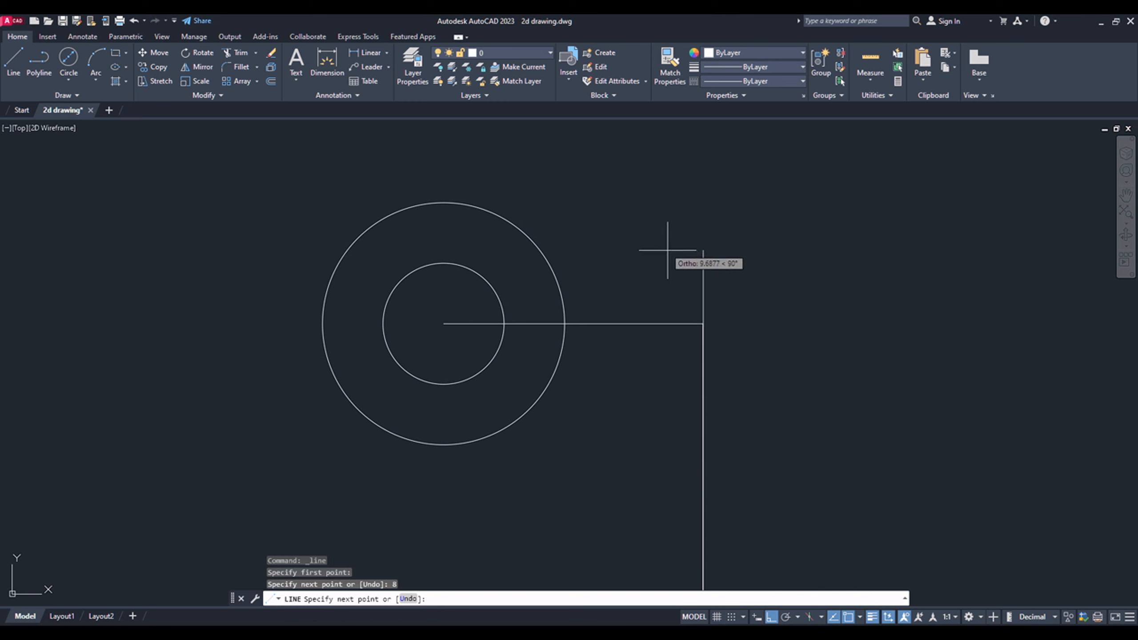
{"action": "scroll", "coordinate": [667, 252], "scroll_direction": "down", "scroll_amount": 2}
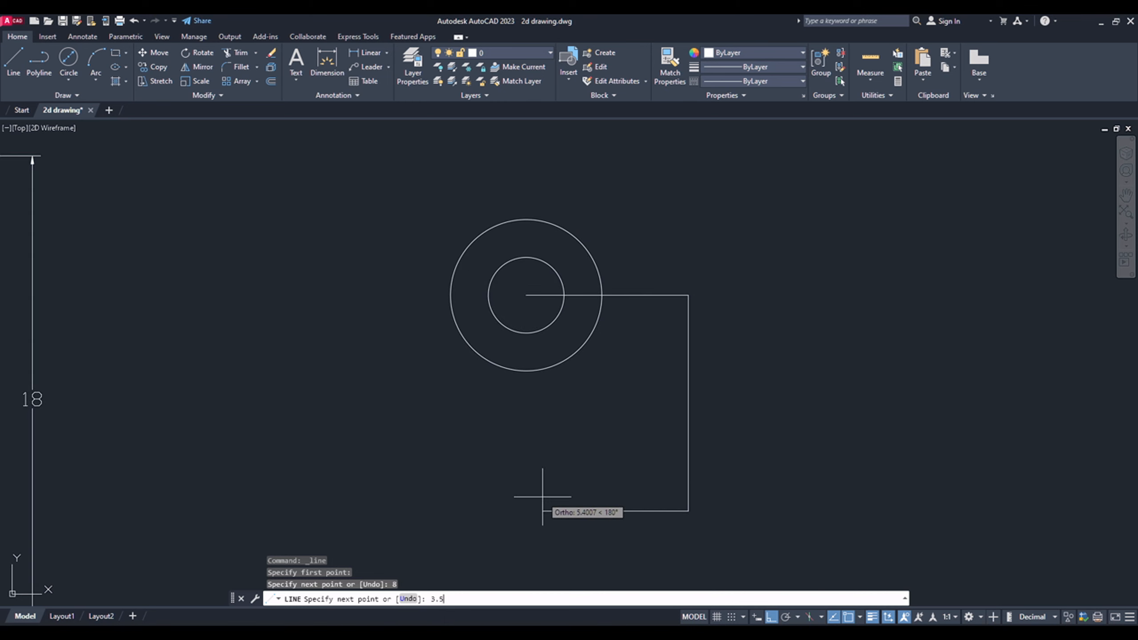
{"action": "key", "text": "Return"}
{"action": "scroll", "coordinate": [596, 323], "scroll_direction": "up", "scroll_amount": 3}
{"action": "left_click", "coordinate": [593, 291]}
{"action": "key", "text": "Escape"}
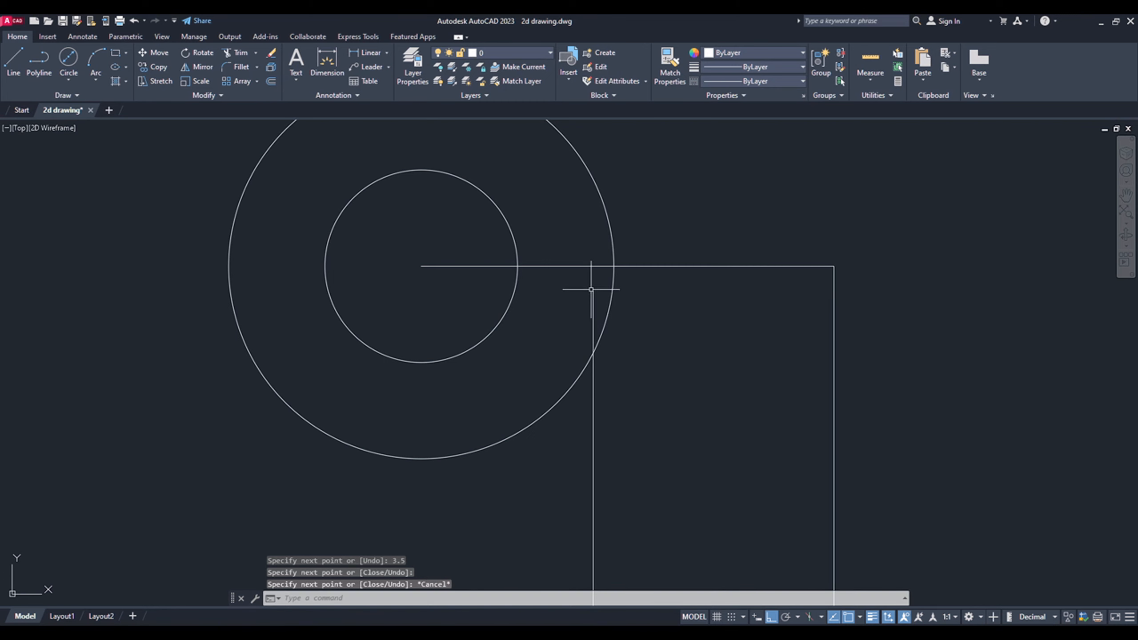
- Check the fillet size in EX 6.pdf and fillet the short-side vertical line to the outer circle in AutoCAD with radius 2
{"action": "scroll", "coordinate": [602, 271], "scroll_direction": "down", "scroll_amount": 2}
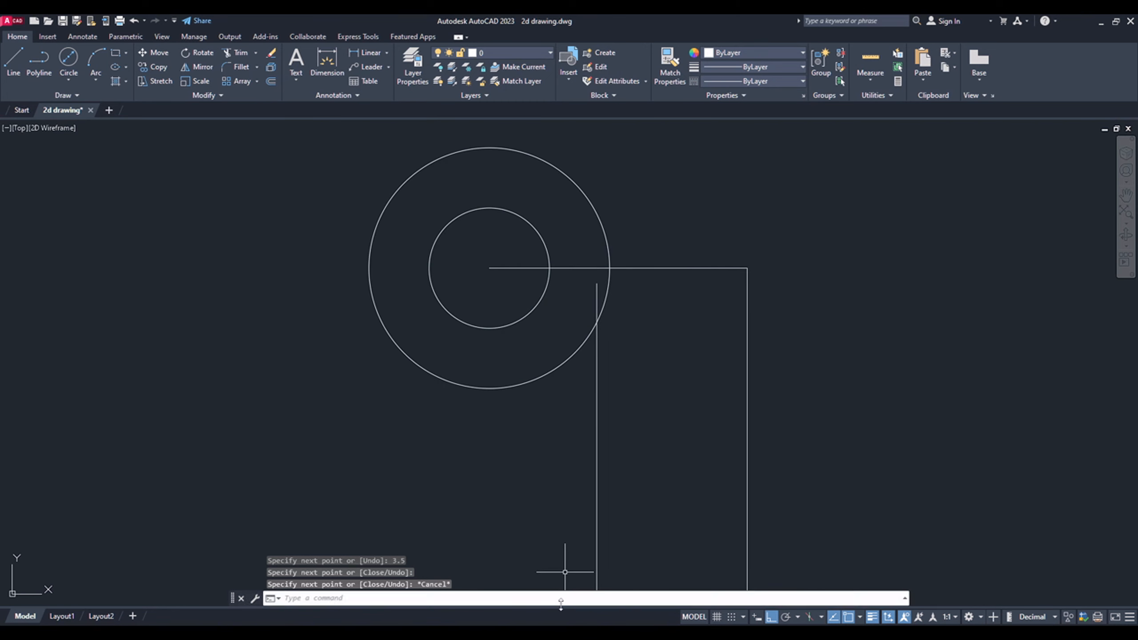
{"action": "left_click", "coordinate": [543, 633]}
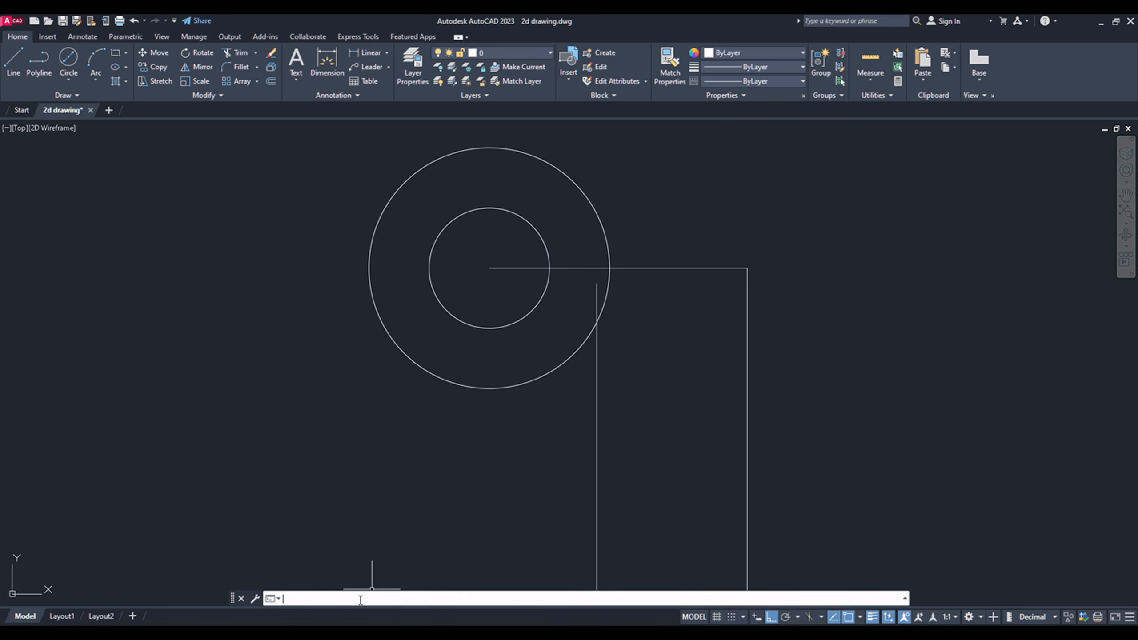
{"action": "type", "text": "f"}
{"action": "key", "text": "Return"}
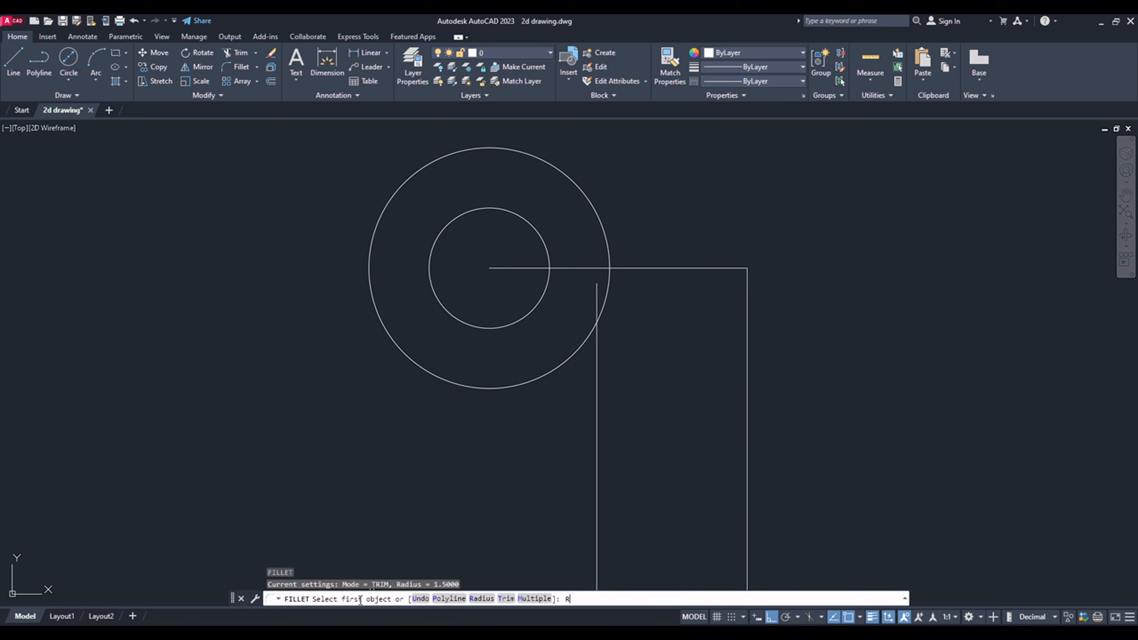
{"action": "type", "text": "R"}
{"action": "key", "text": "Return"}
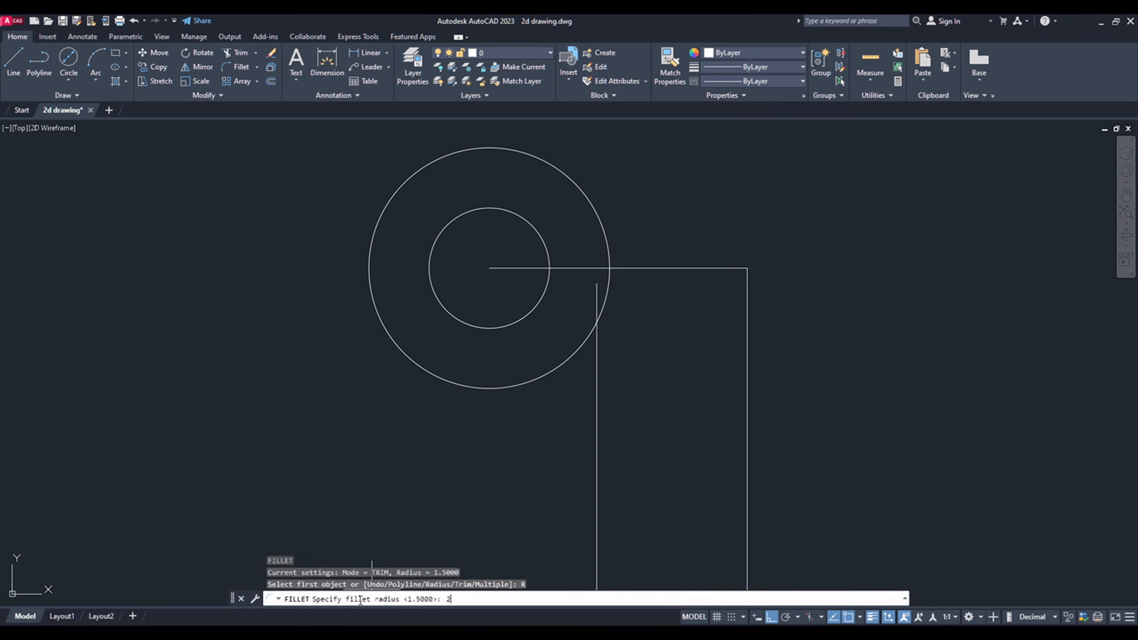
{"action": "type", "text": "2"}
{"action": "key", "text": "Return"}
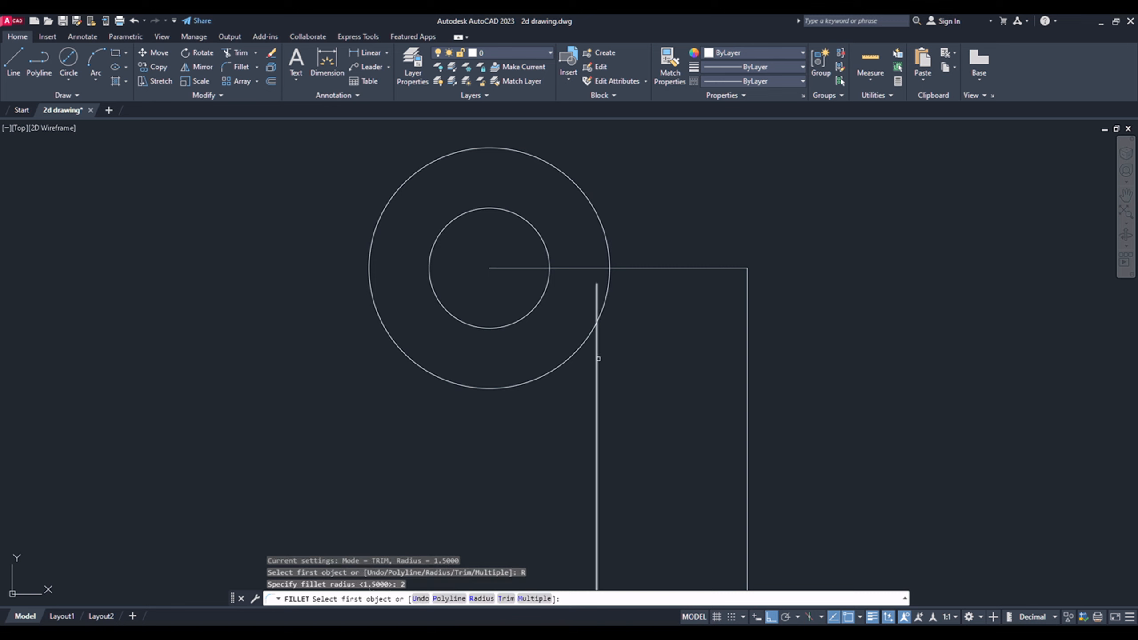
{"action": "left_click", "coordinate": [596, 358]}
{"action": "left_click", "coordinate": [562, 362]}
{"action": "scroll", "coordinate": [547, 327], "scroll_direction": "down", "scroll_amount": 2}
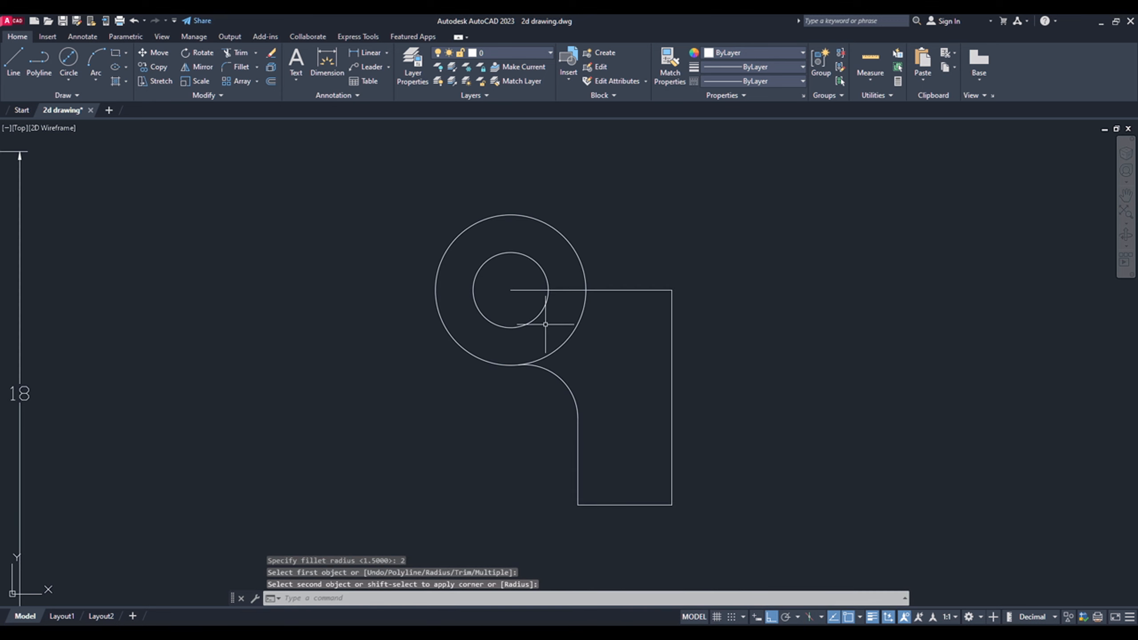
- Mirror both circles, the fillet arc, the vertical side and the base line about the 8-unit centre line, keeping the originals
{"action": "left_click", "coordinate": [620, 527]}
{"action": "left_click", "coordinate": [460, 310]}
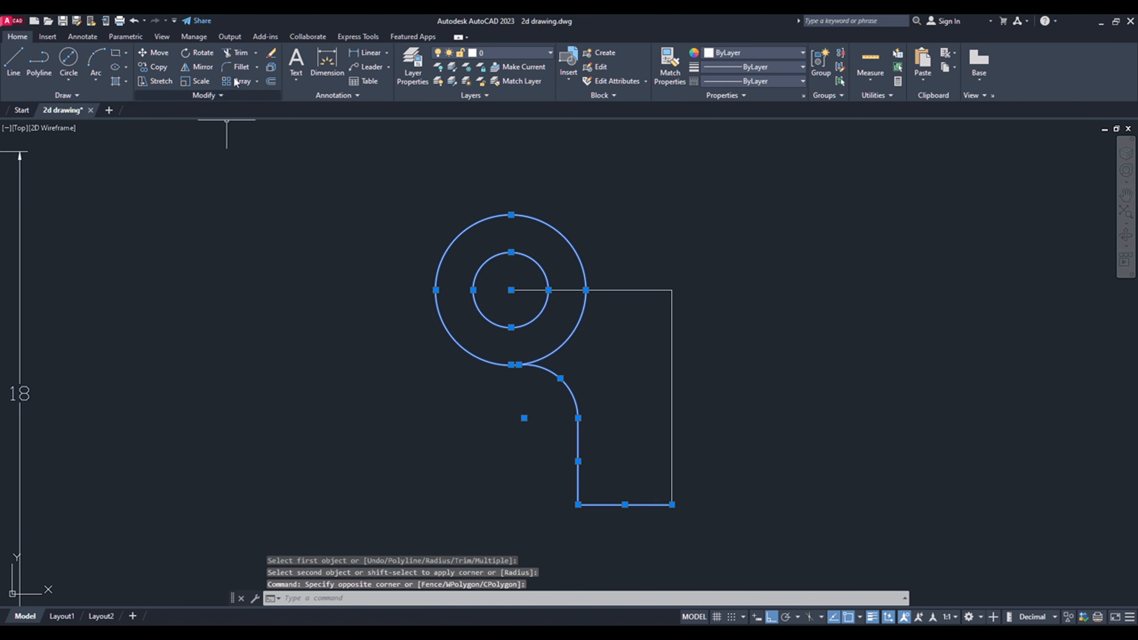
{"action": "left_click", "coordinate": [203, 66]}
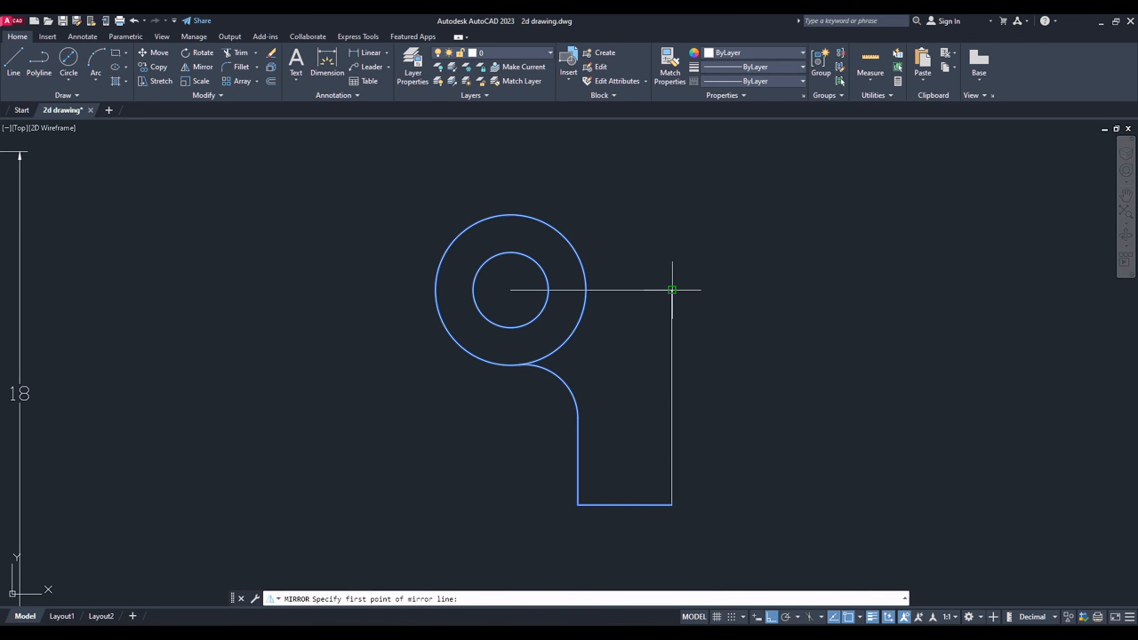
{"action": "left_click", "coordinate": [672, 290]}
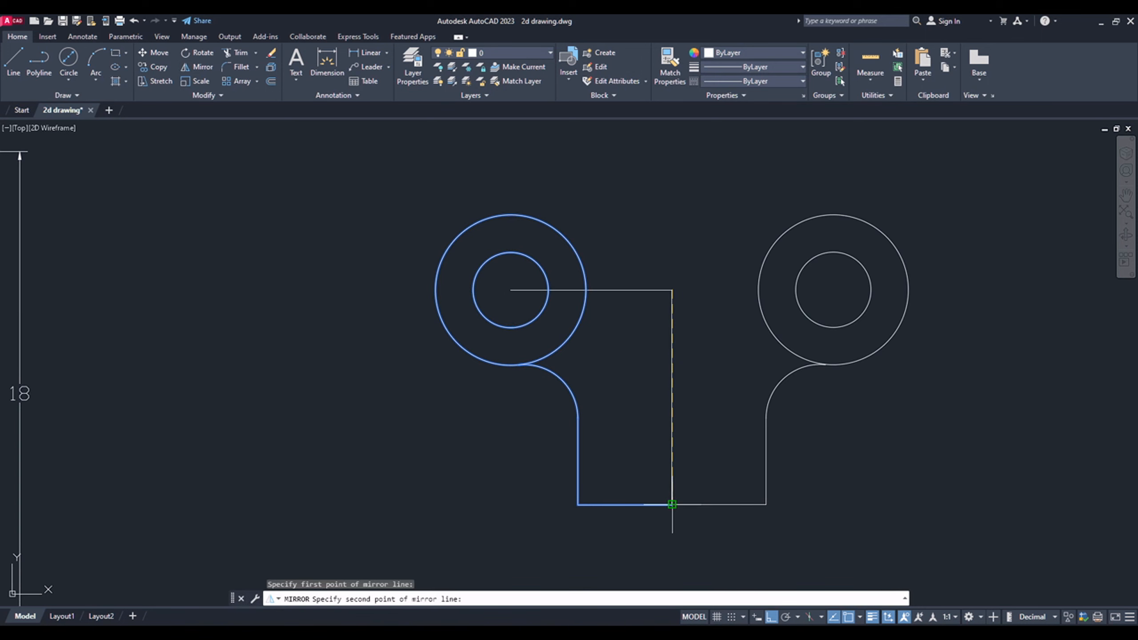
{"action": "left_click", "coordinate": [672, 504]}
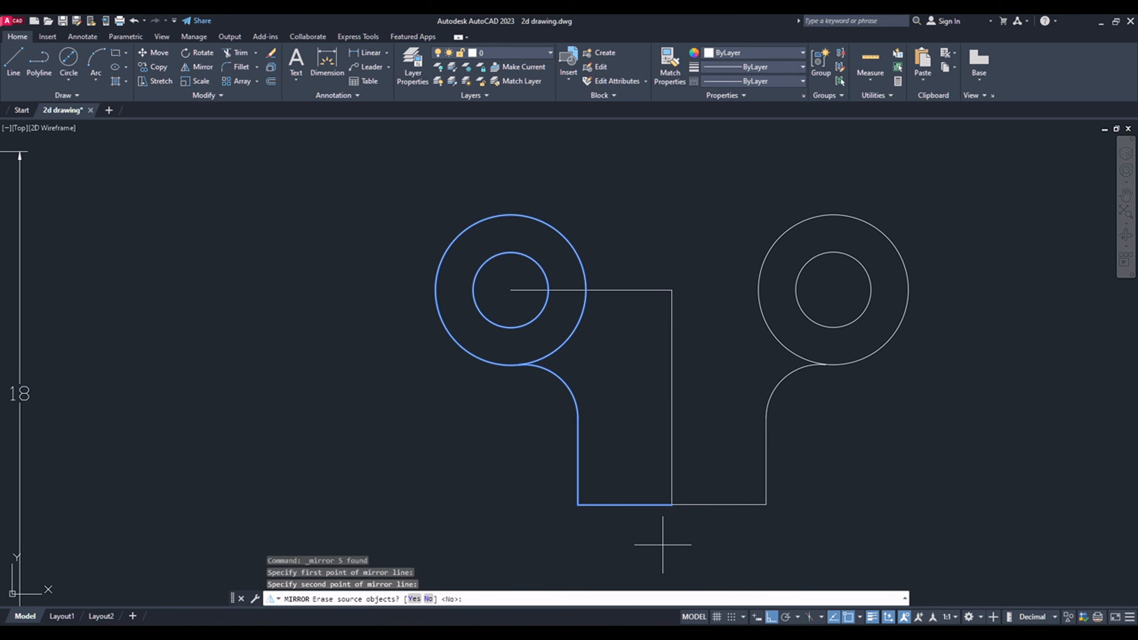
{"action": "key", "text": "Return"}
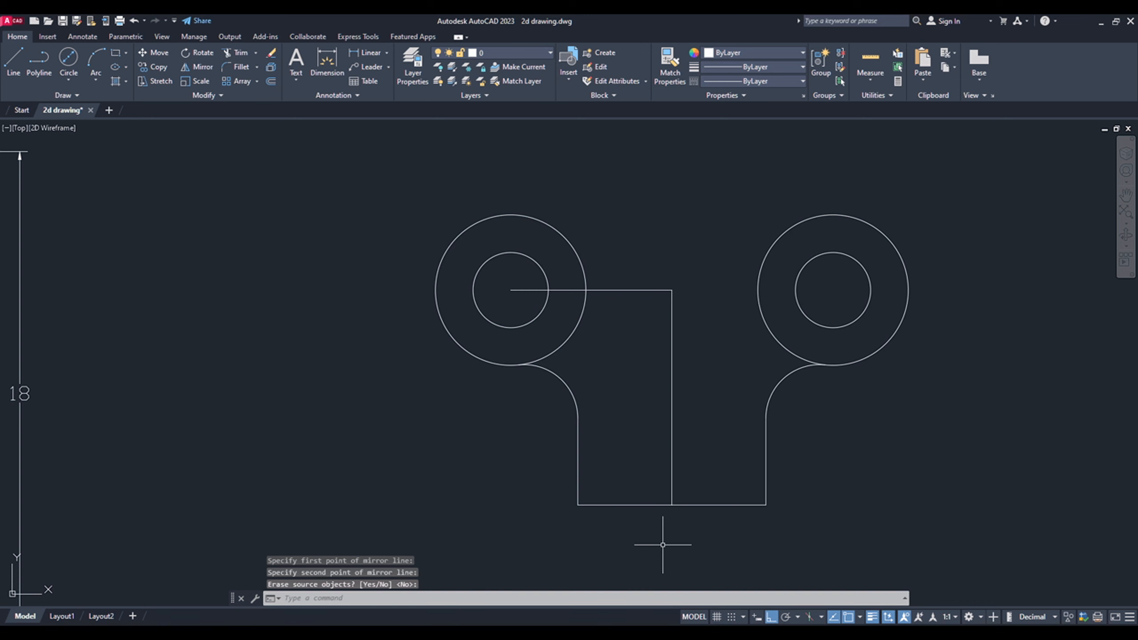
- Check the corner radius in EX 6.pdf and fillet both lower corners of the profile in AutoCAD with radius 1
{"action": "key", "text": "alt+Tab"}
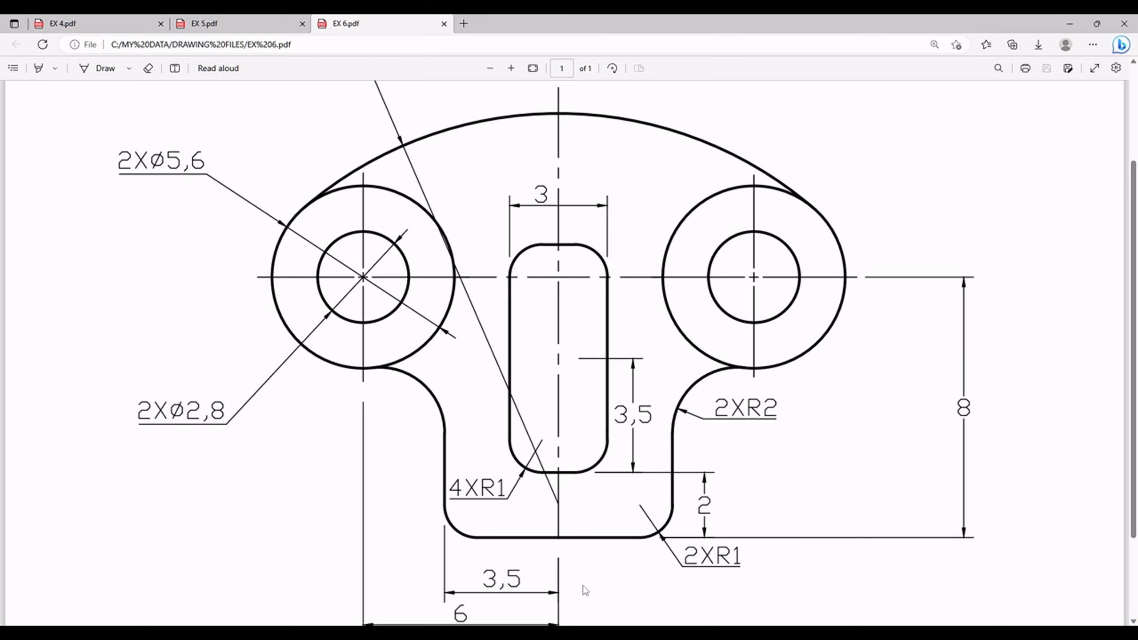
{"action": "key", "text": "alt+Tab"}
{"action": "type", "text": "F"}
{"action": "key", "text": "Return"}
{"action": "type", "text": "R"}
{"action": "key", "text": "Return"}
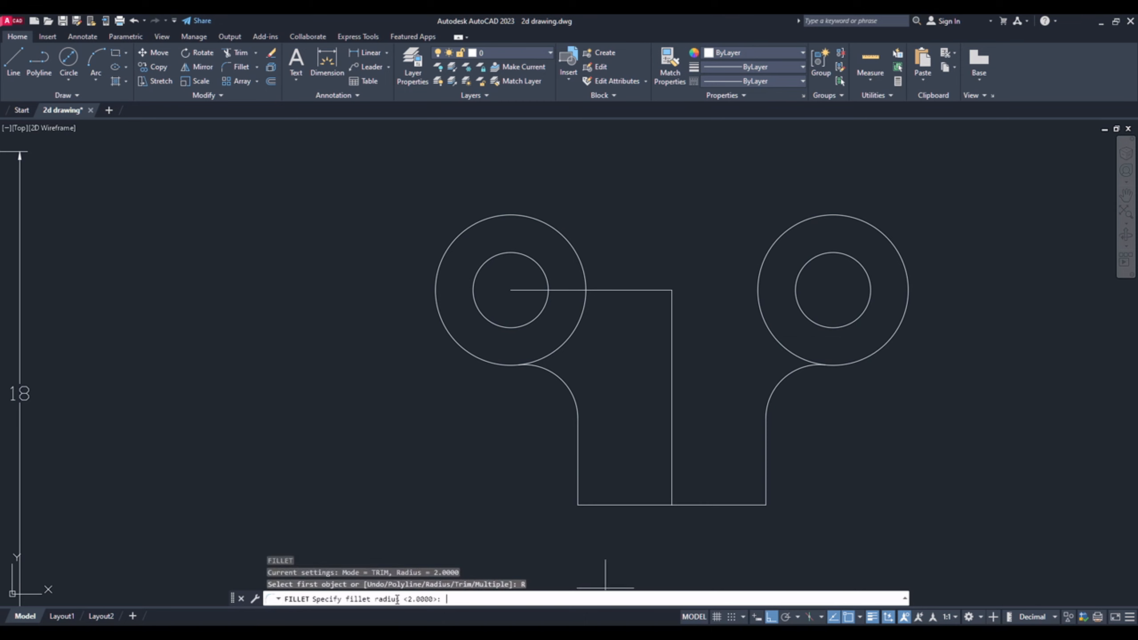
{"action": "type", "text": "1"}
{"action": "key", "text": "Return"}
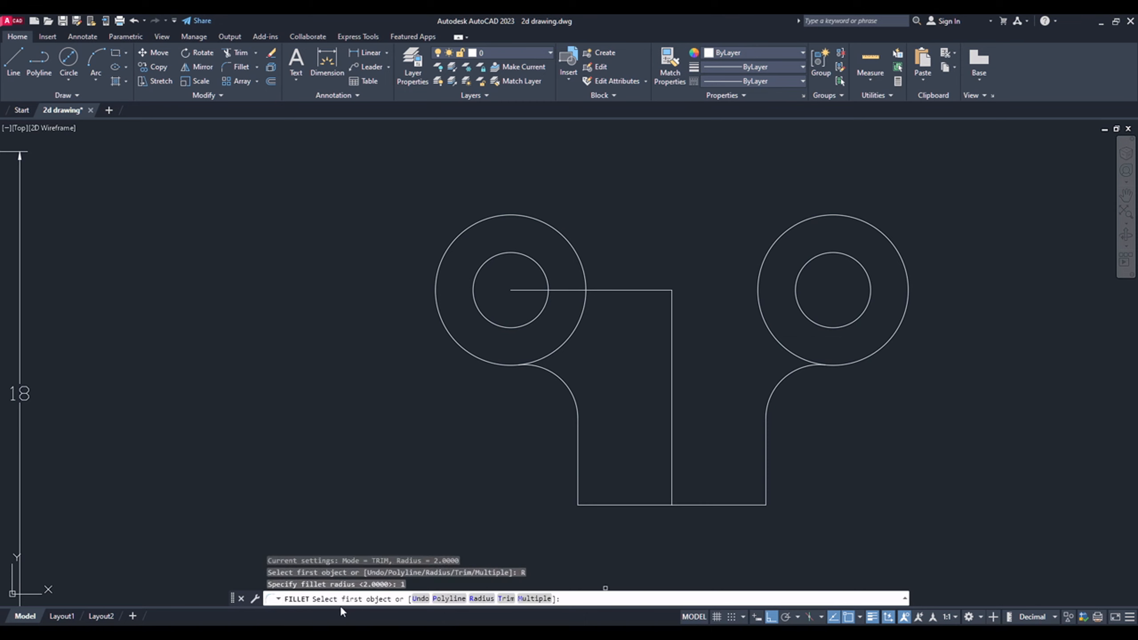
{"action": "left_click", "coordinate": [534, 599]}
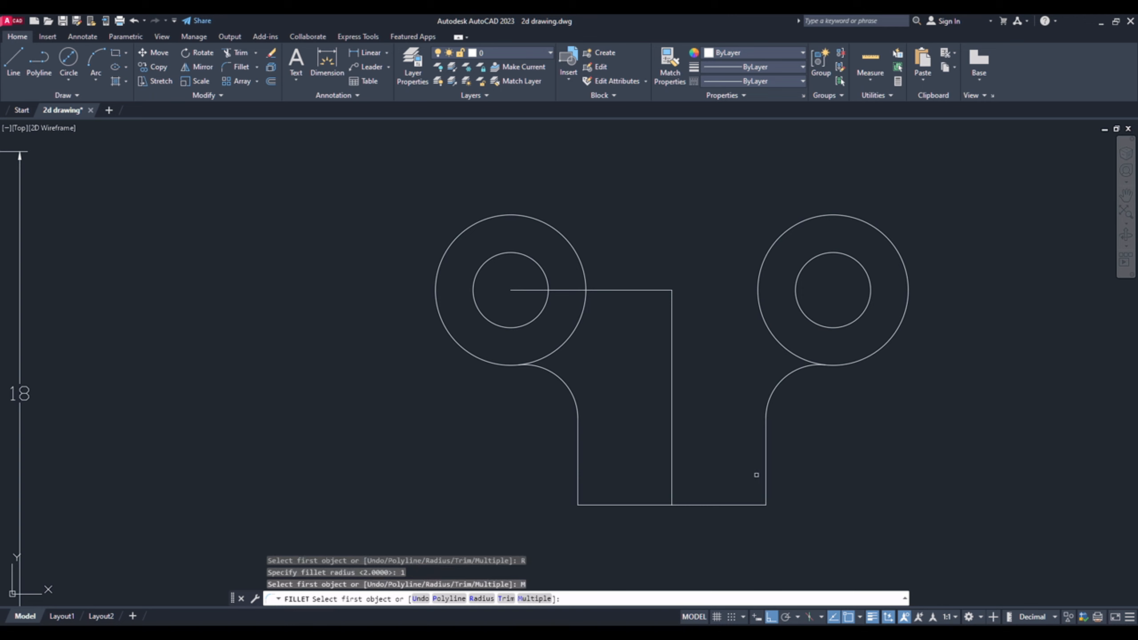
{"action": "left_click", "coordinate": [764, 467]}
{"action": "left_click", "coordinate": [731, 505]}
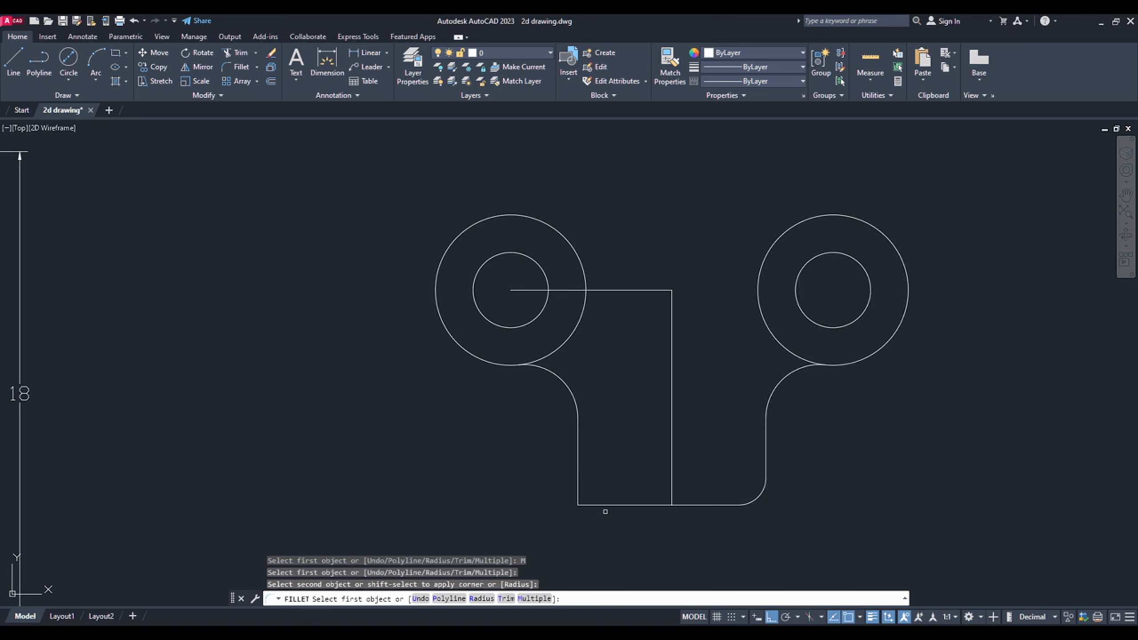
{"action": "left_click", "coordinate": [591, 505]}
{"action": "left_click", "coordinate": [578, 487]}
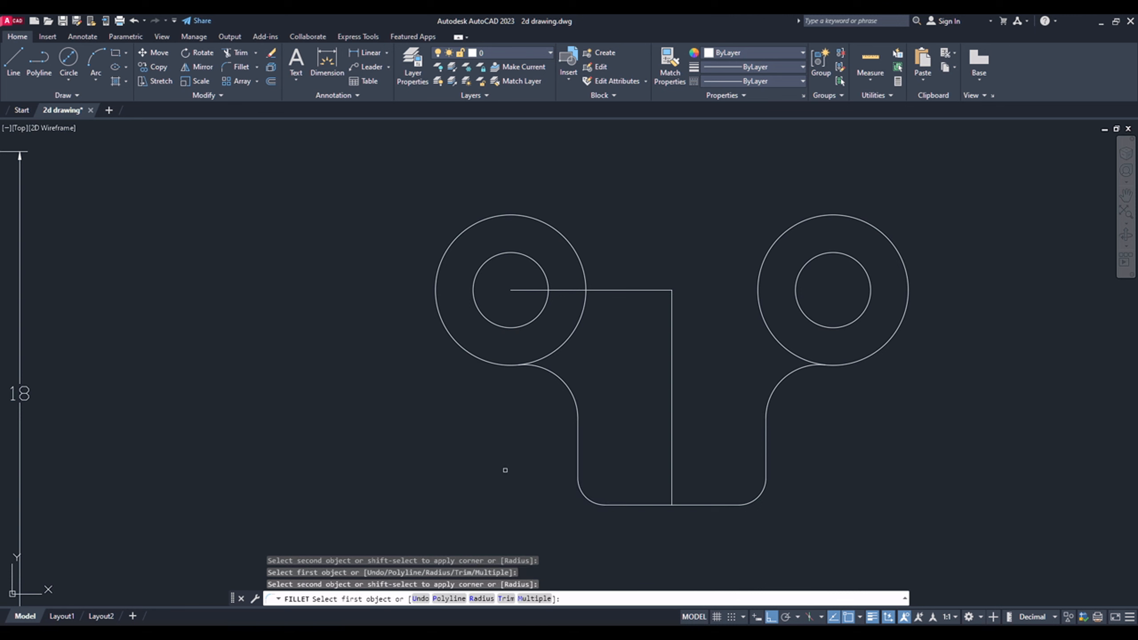
{"action": "key", "text": "Escape"}
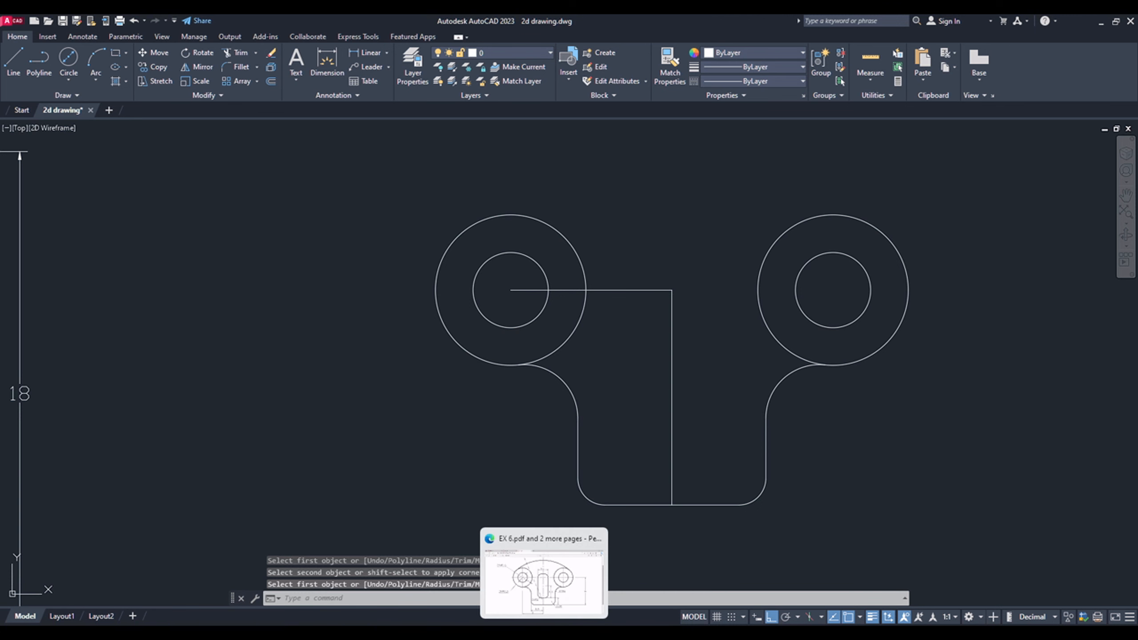
- Check the top arc in EX 6.pdf and draw a radius 12 circle in AutoCAD tangent to the upper outer sides of both 5.6 circles
{"action": "left_click", "coordinate": [545, 619]}
{"action": "scroll", "coordinate": [626, 429], "scroll_direction": "down", "scroll_amount": 2}
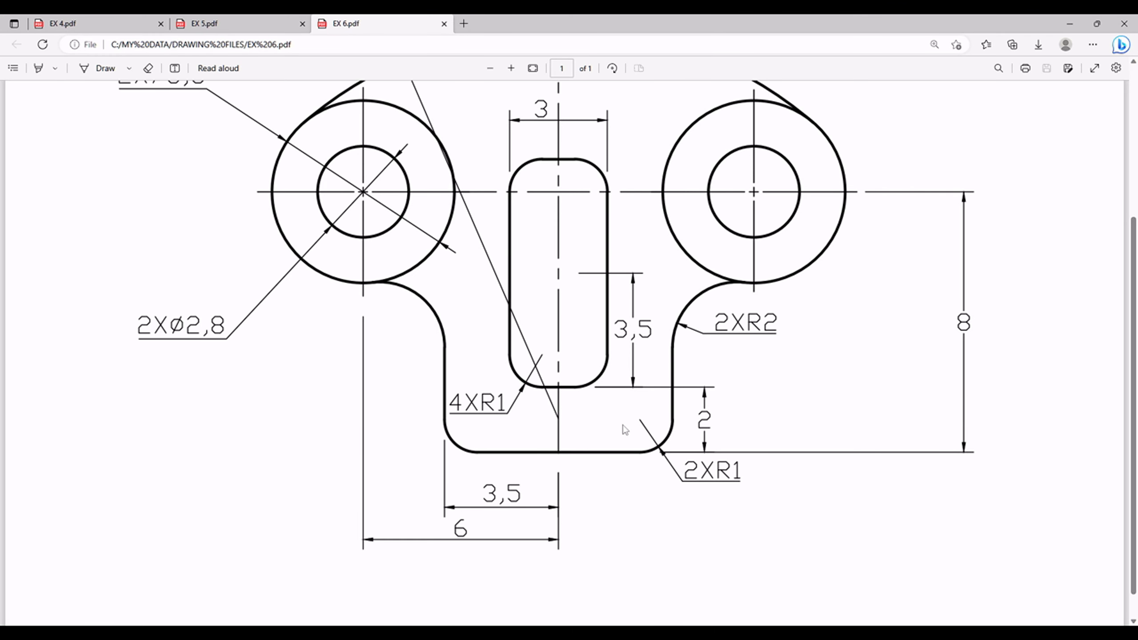
{"action": "scroll", "coordinate": [619, 424], "scroll_direction": "up", "scroll_amount": 4}
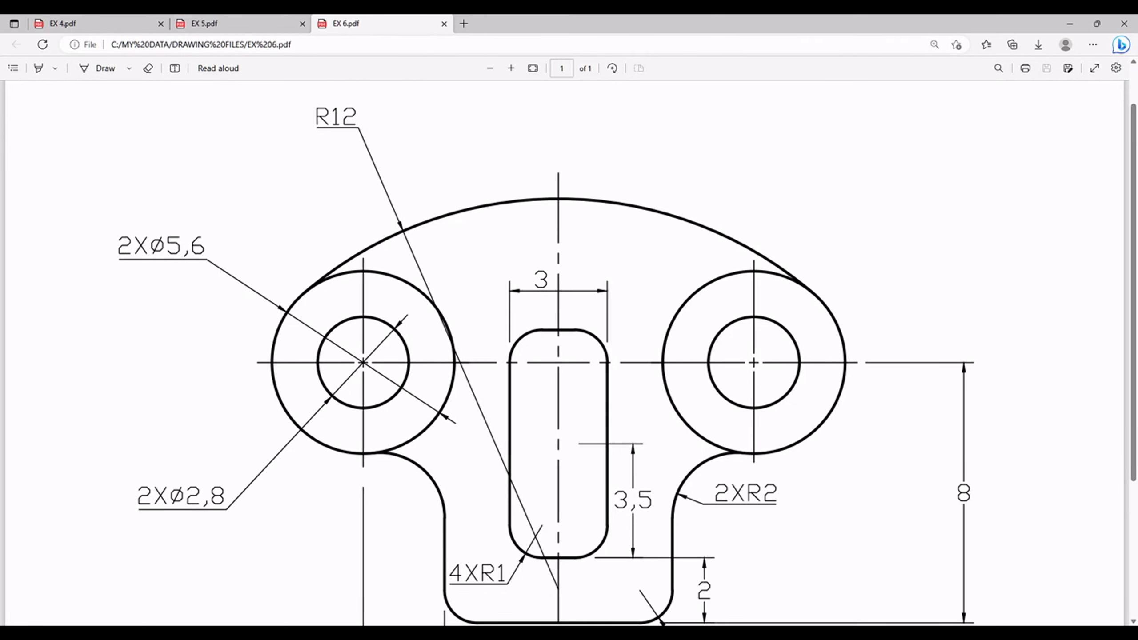
{"action": "key", "text": "alt+Tab"}
{"action": "left_click", "coordinate": [68, 80]}
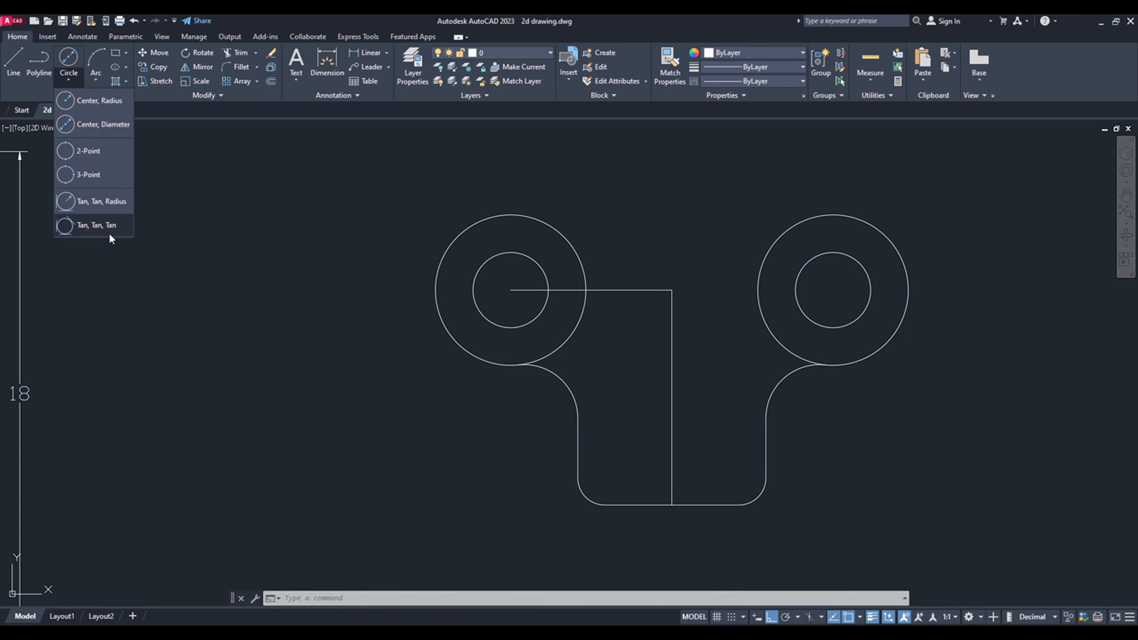
{"action": "left_click", "coordinate": [95, 202]}
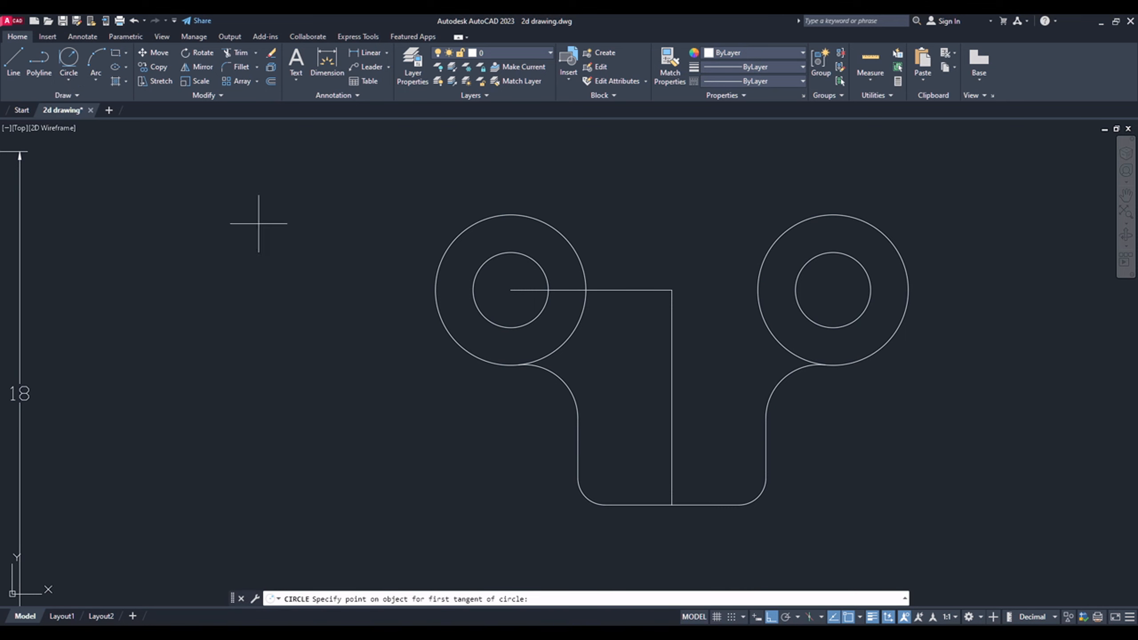
{"action": "left_click", "coordinate": [454, 240]}
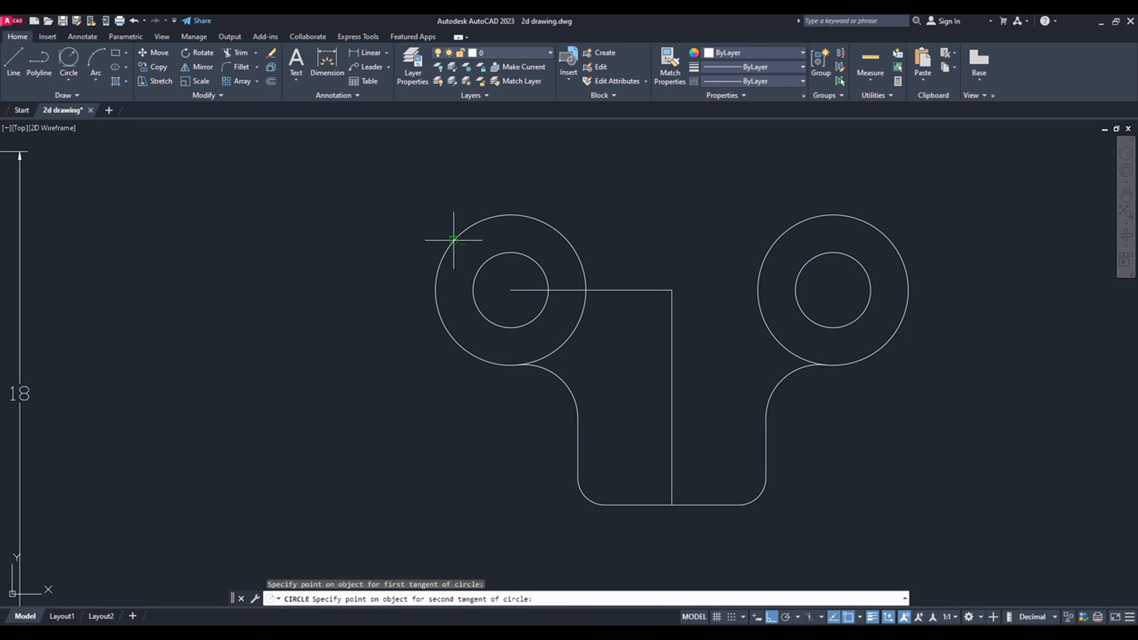
{"action": "left_click", "coordinate": [888, 245]}
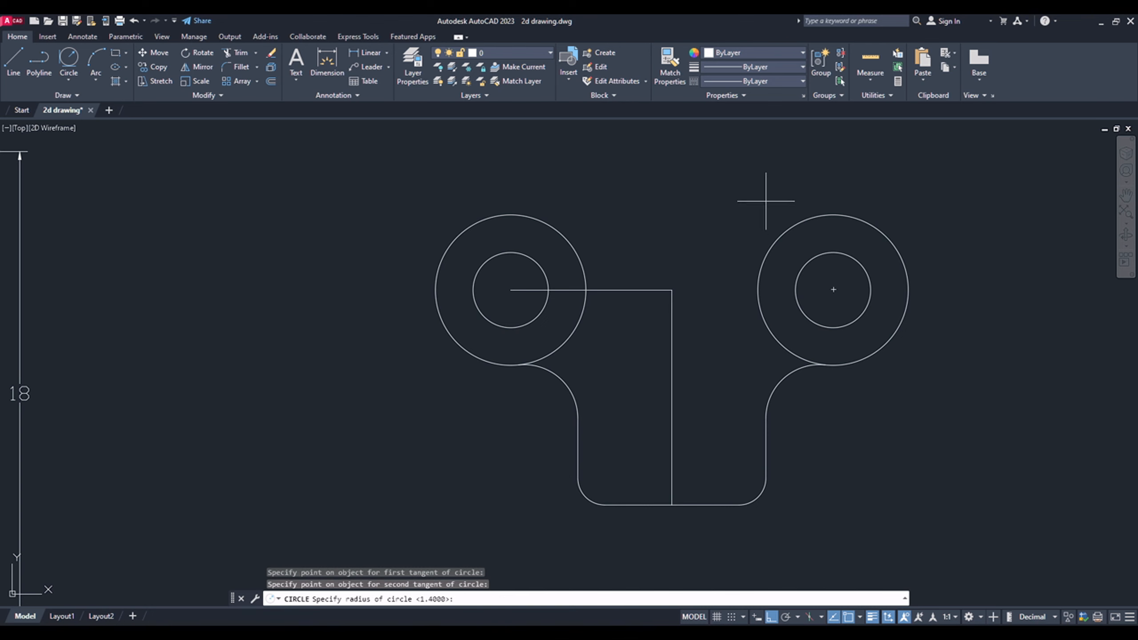
{"action": "type", "text": "12"}
{"action": "key", "text": "Return"}
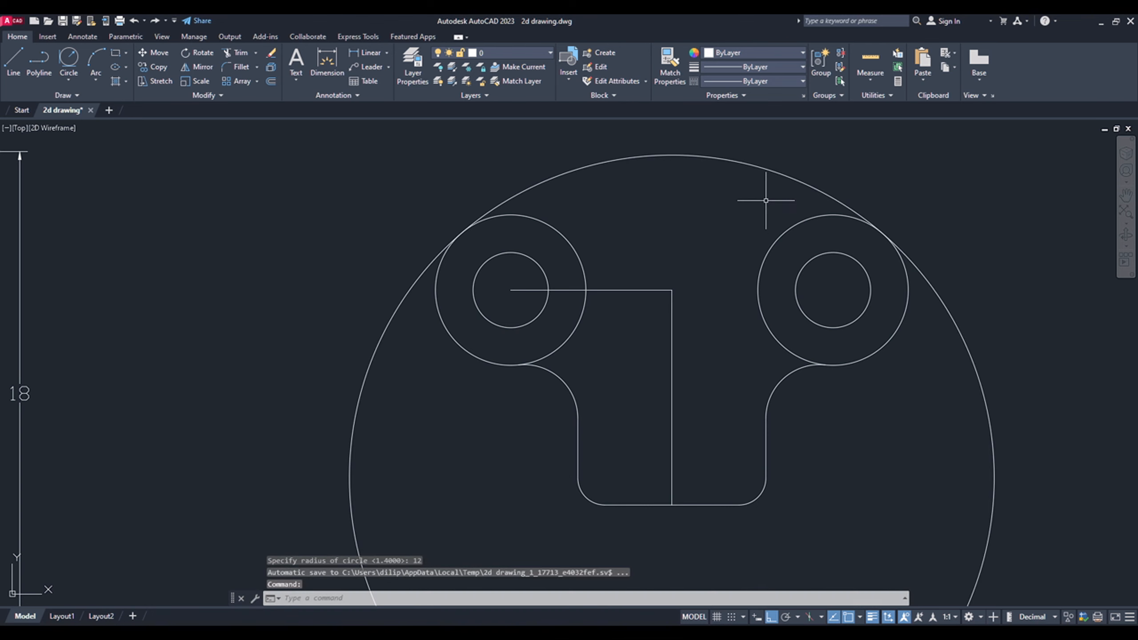
- Trim away the lower part of the radius 12 circle, leaving only the top arc between the two outer circles
{"action": "scroll", "coordinate": [631, 233], "scroll_direction": "down", "scroll_amount": 3}
{"action": "type", "text": "tr"}
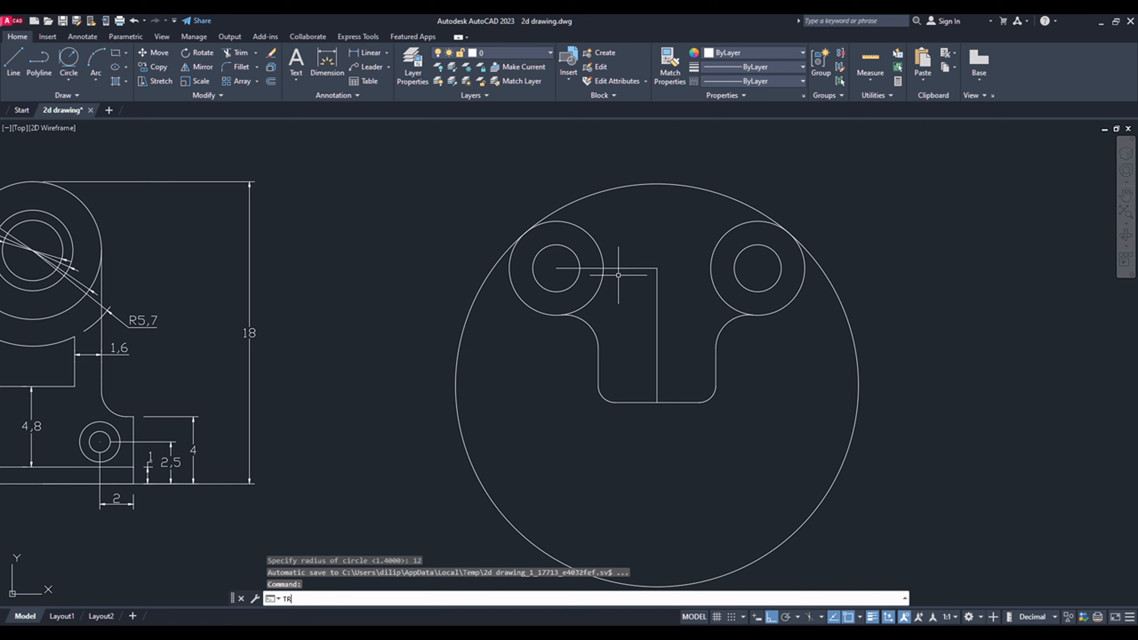
{"action": "key", "text": "Return"}
{"action": "left_click", "coordinate": [813, 433]}
{"action": "left_click", "coordinate": [943, 420]}
{"action": "key", "text": "Return"}
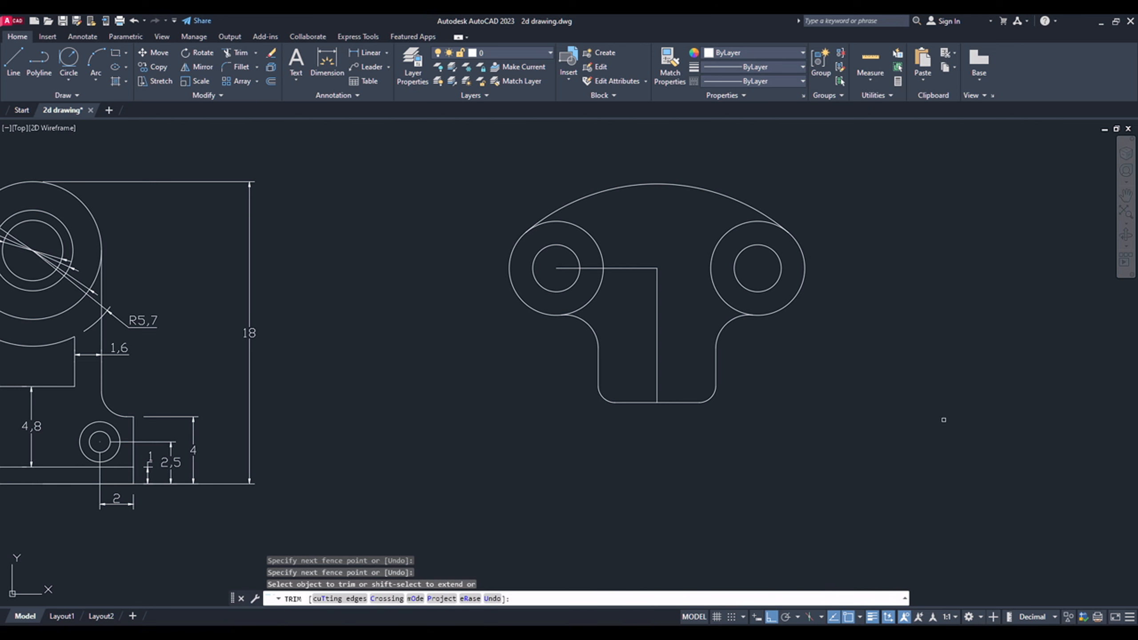
{"action": "scroll", "coordinate": [818, 234], "scroll_direction": "up", "scroll_amount": 2}
{"action": "key", "text": "Escape"}
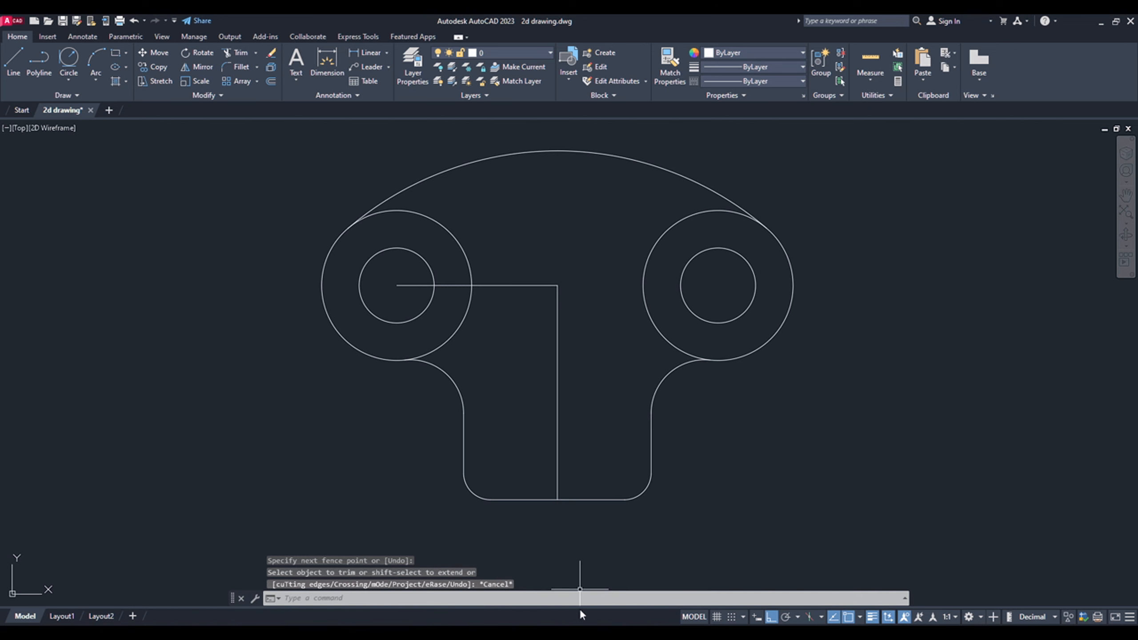
- Check the slot's position in EX 6.pdf and offset both halves of the base line 2 units upward in AutoCAD
{"action": "key", "text": "alt+Tab"}
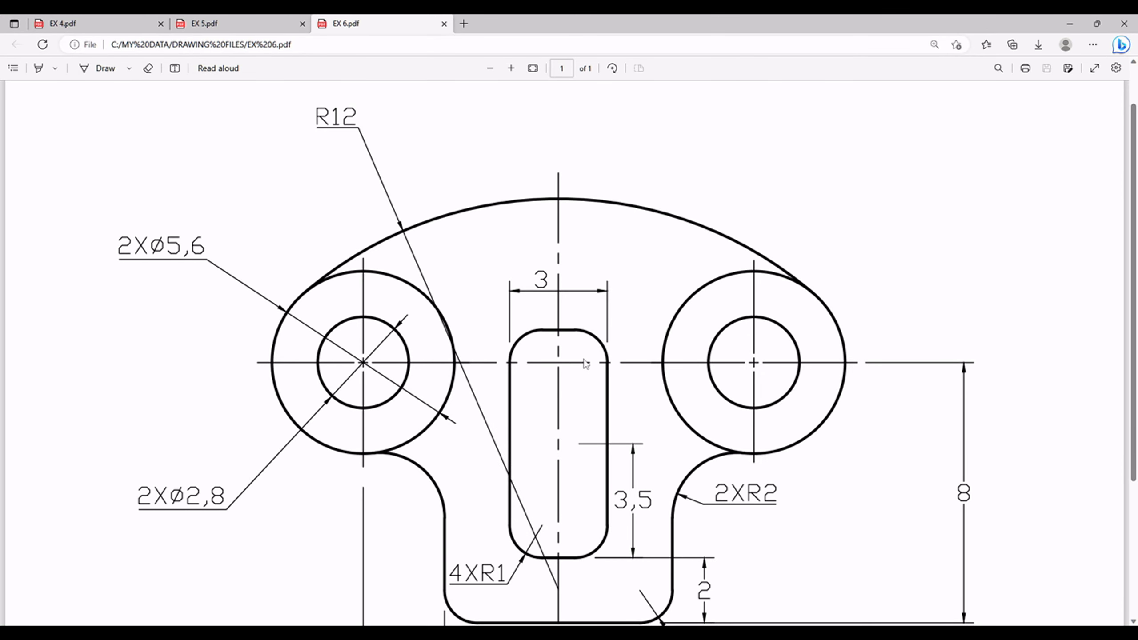
{"action": "scroll", "coordinate": [582, 349], "scroll_direction": "down", "scroll_amount": 2}
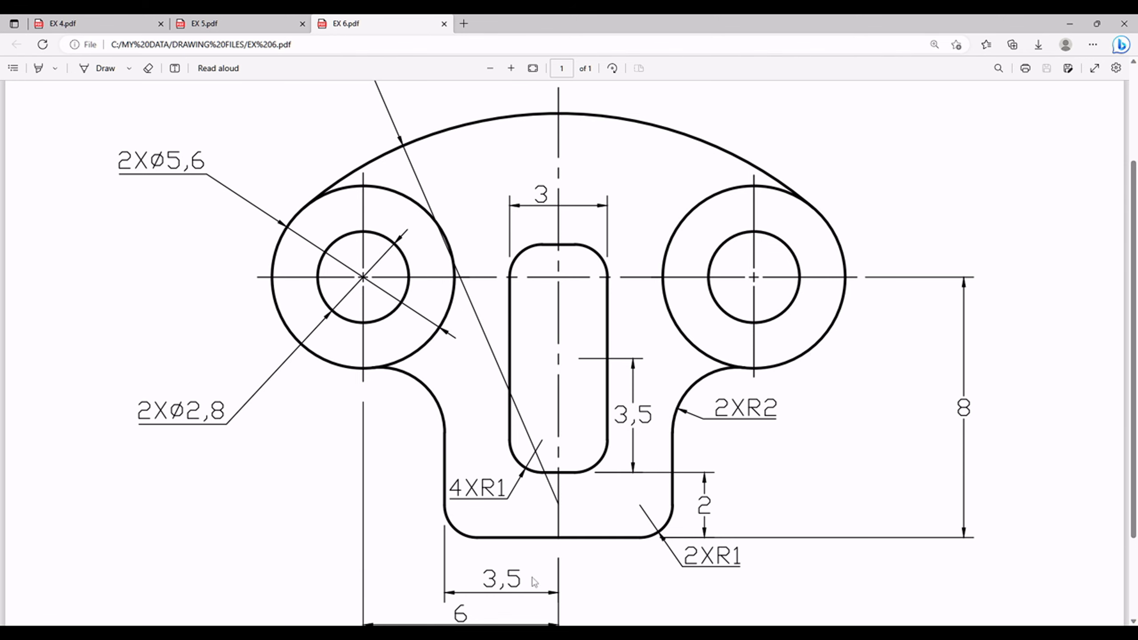
{"action": "key", "text": "alt+Tab"}
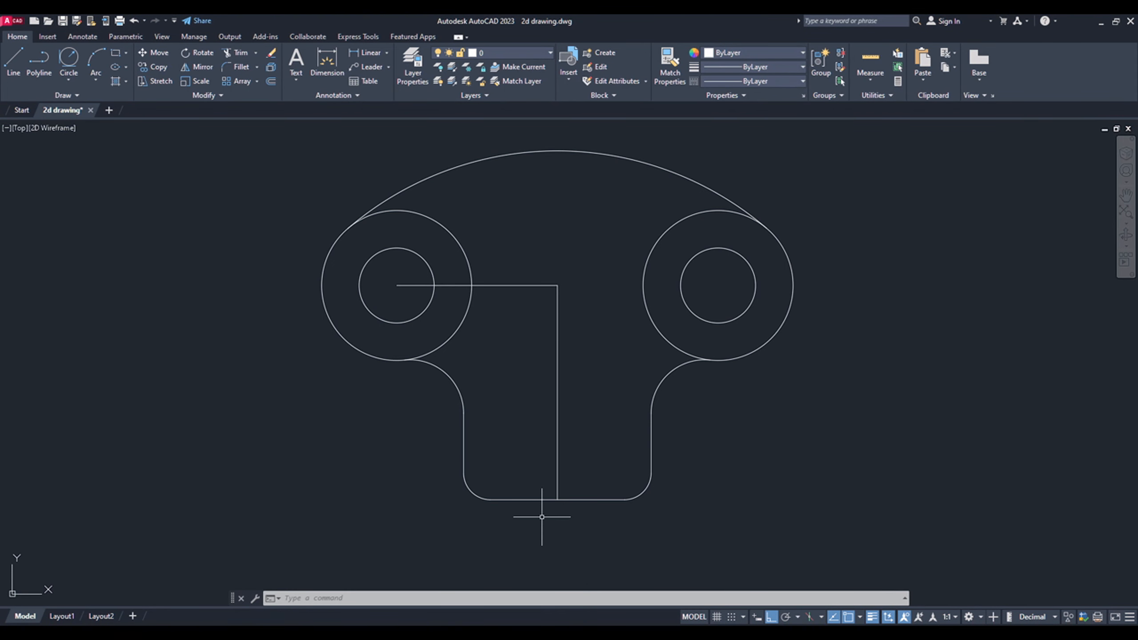
{"action": "type", "text": "o"}
{"action": "key", "text": "Return"}
{"action": "type", "text": "2"}
{"action": "key", "text": "Return"}
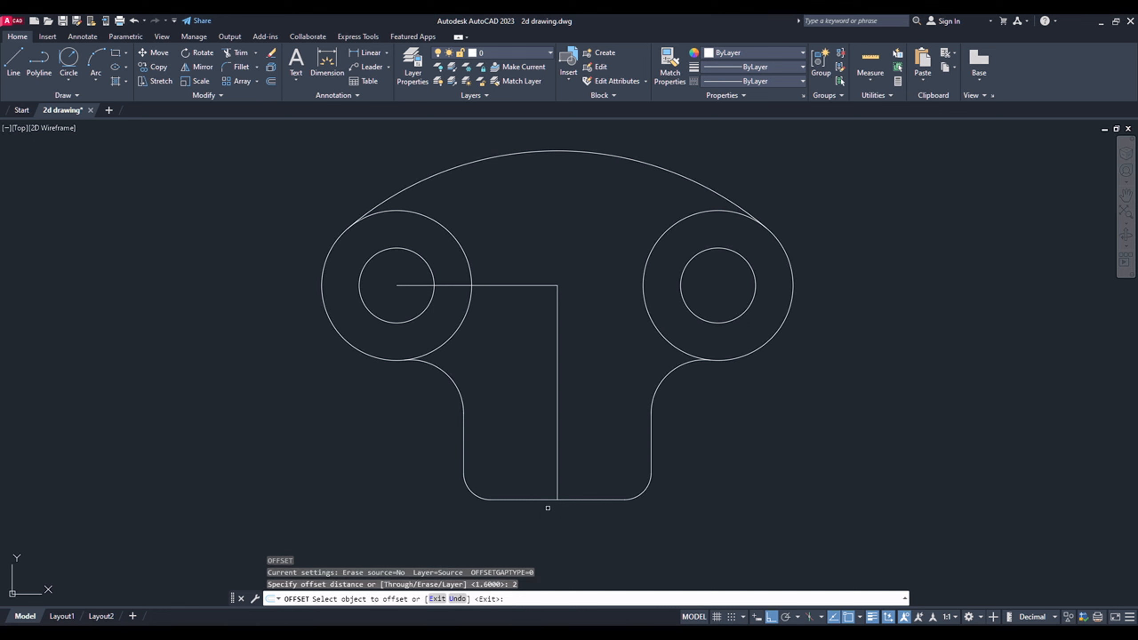
{"action": "left_click", "coordinate": [573, 500]}
{"action": "left_click", "coordinate": [568, 463]}
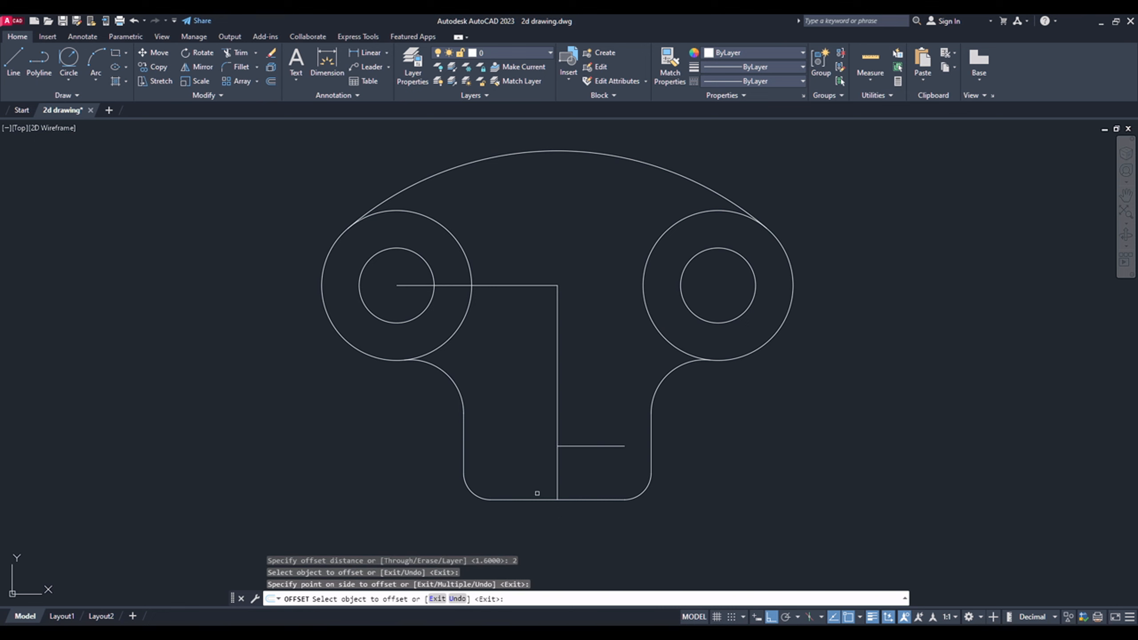
{"action": "left_click", "coordinate": [539, 500]}
{"action": "left_click", "coordinate": [541, 466]}
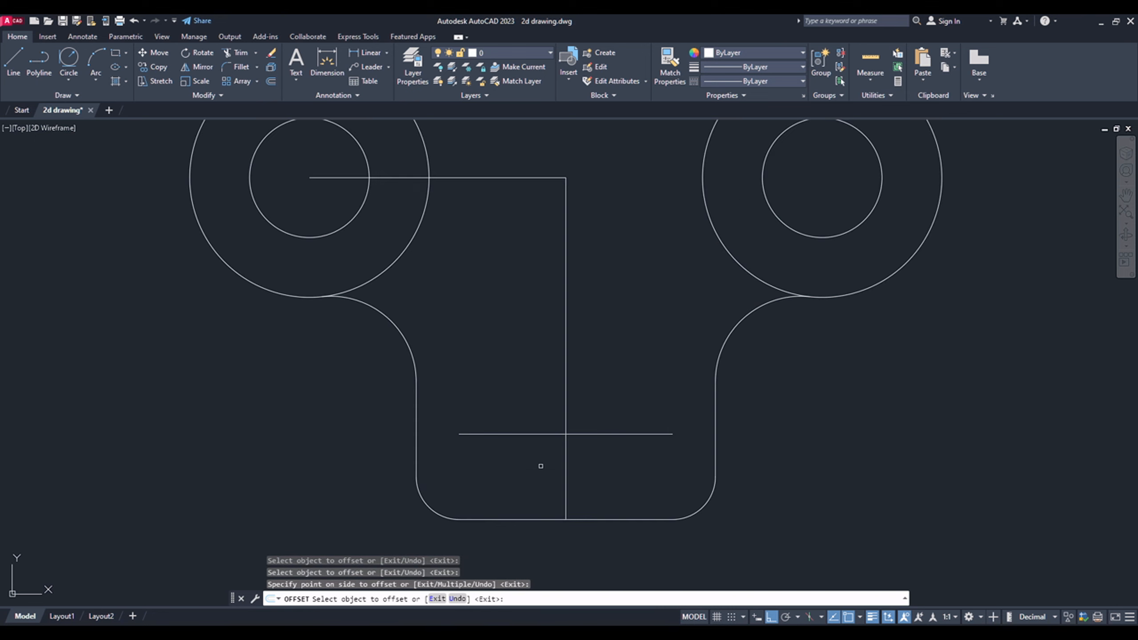
{"action": "scroll", "coordinate": [542, 465], "scroll_direction": "up", "scroll_amount": 2}
{"action": "key", "text": "Escape"}
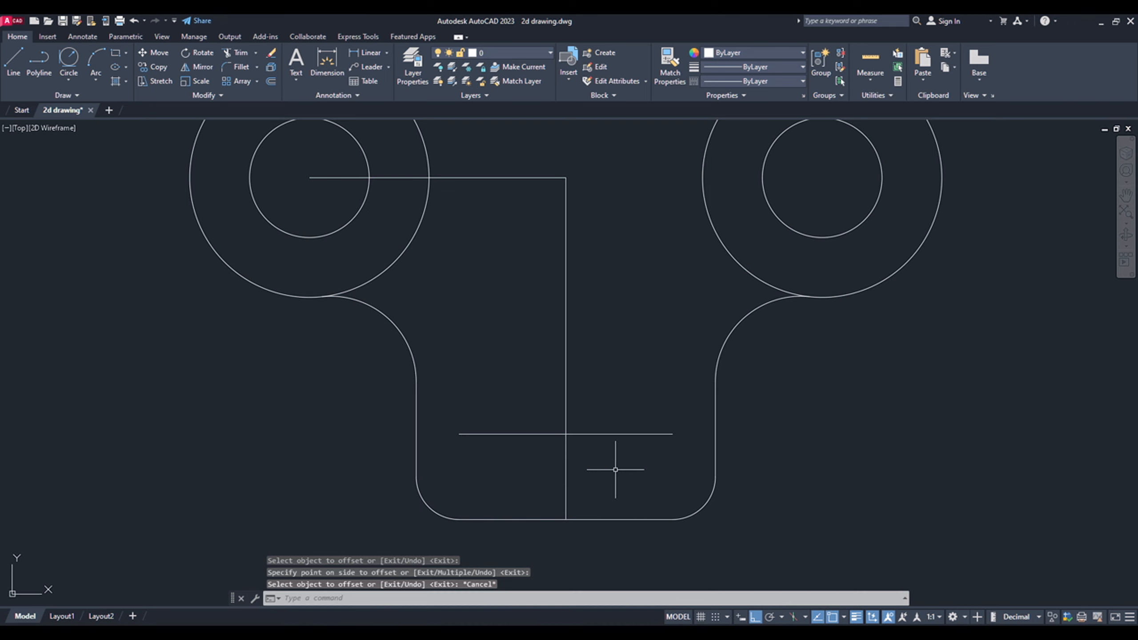
- Join the two offset halves above the base into a single horizontal line
{"action": "type", "text": "j"}
{"action": "key", "text": "Return"}
{"action": "left_click", "coordinate": [623, 450]}
{"action": "left_click", "coordinate": [592, 413]}
{"action": "left_click", "coordinate": [547, 441]}
{"action": "left_click", "coordinate": [533, 426]}
{"action": "key", "text": "Return"}
- Check the slot's height in EX 6.pdf and offset the joined horizontal line 7 units upward in AutoCAD
{"action": "key", "text": "alt+Tab"}
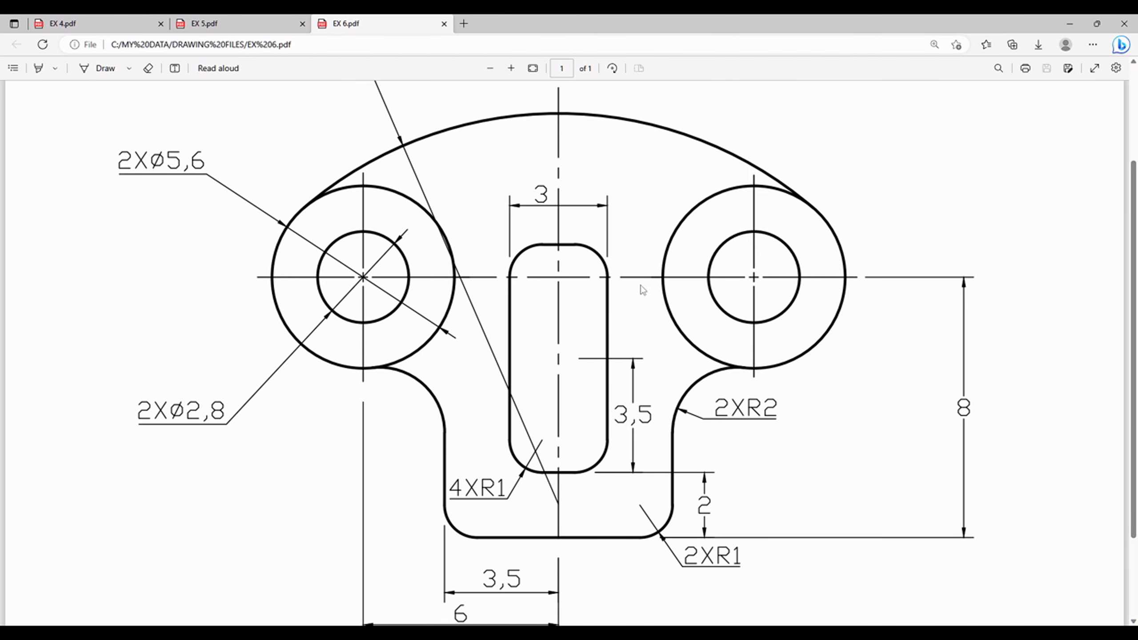
{"action": "key", "text": "alt+Tab"}
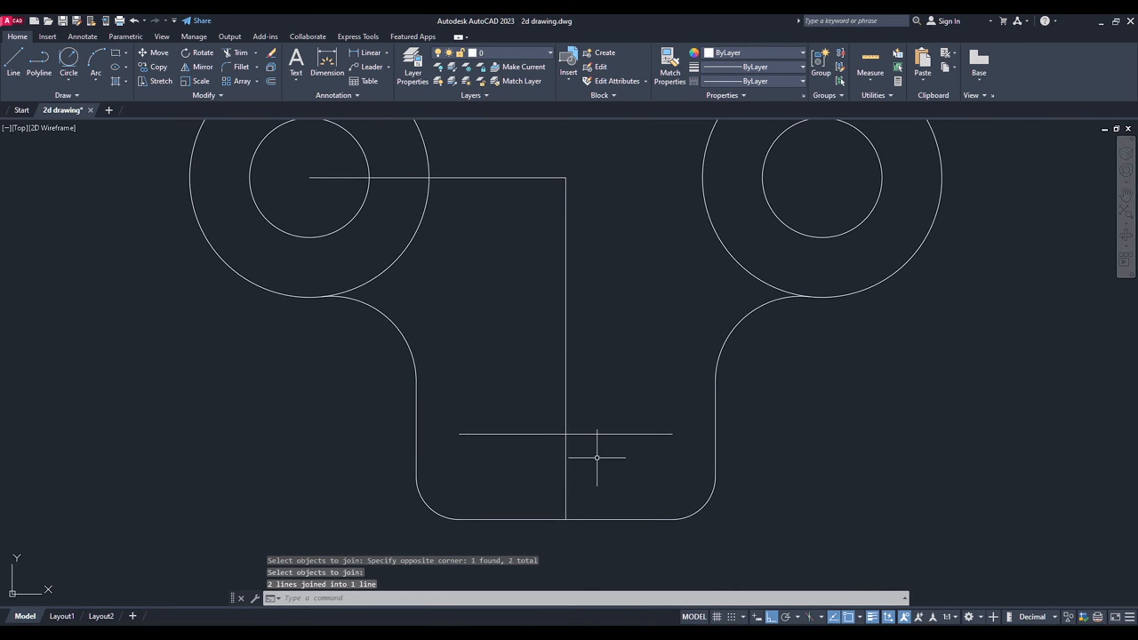
{"action": "type", "text": "o"}
{"action": "key", "text": "Return"}
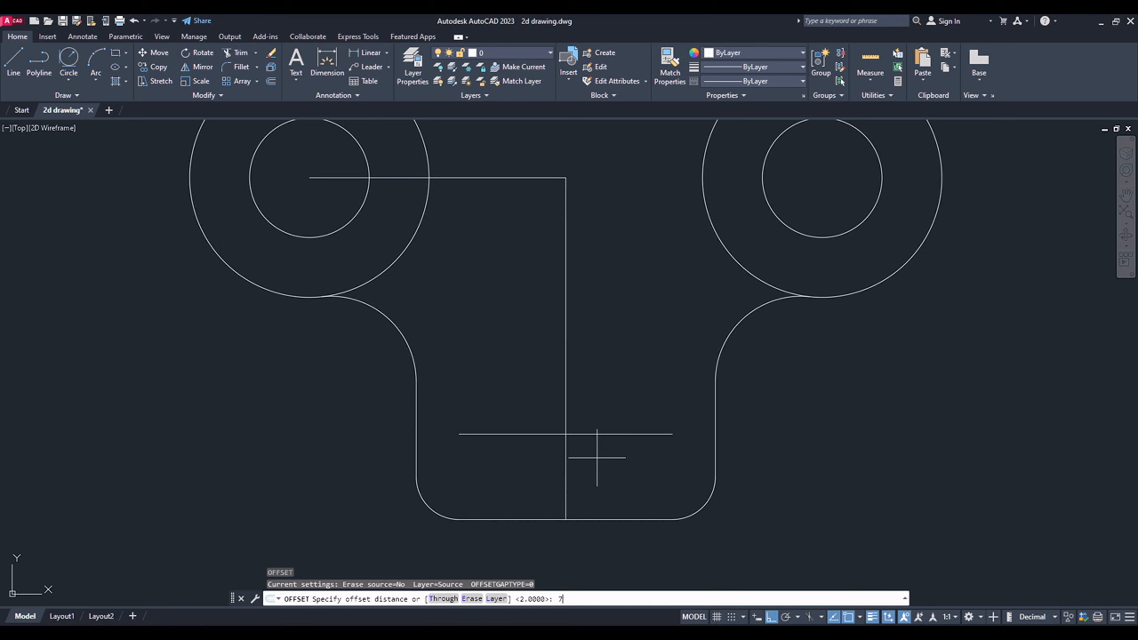
{"action": "type", "text": "7"}
{"action": "key", "text": "Return"}
{"action": "left_click", "coordinate": [608, 434]}
{"action": "left_click", "coordinate": [597, 289]}
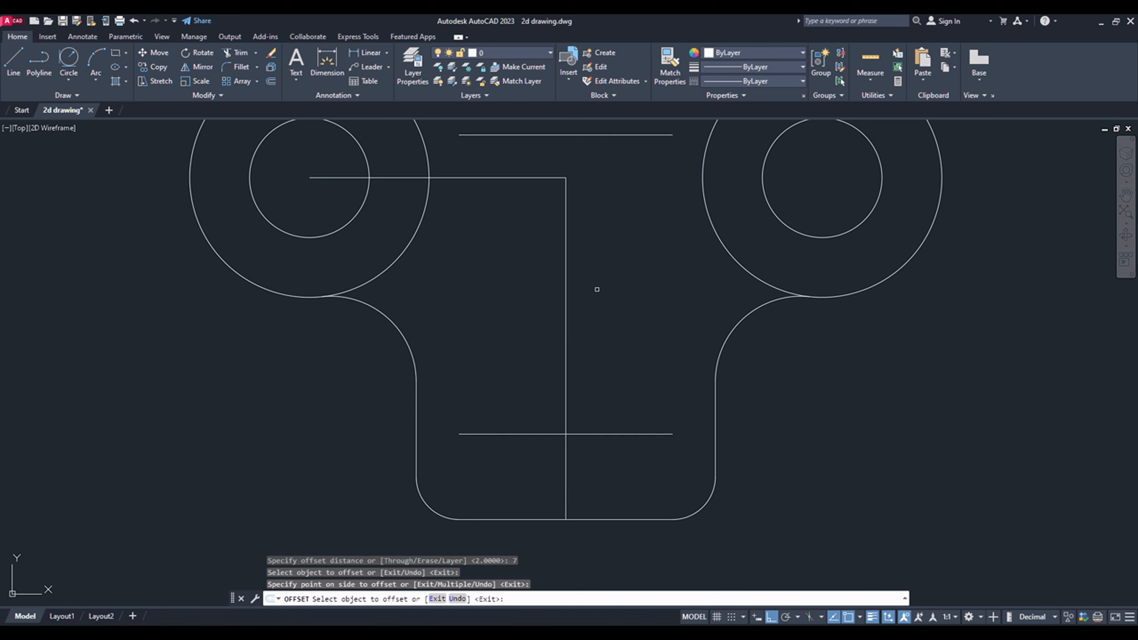
{"action": "key", "text": "Escape"}
{"action": "scroll", "coordinate": [600, 297], "scroll_direction": "down", "scroll_amount": 2}
{"action": "scroll", "coordinate": [586, 244], "scroll_direction": "up", "scroll_amount": 2}
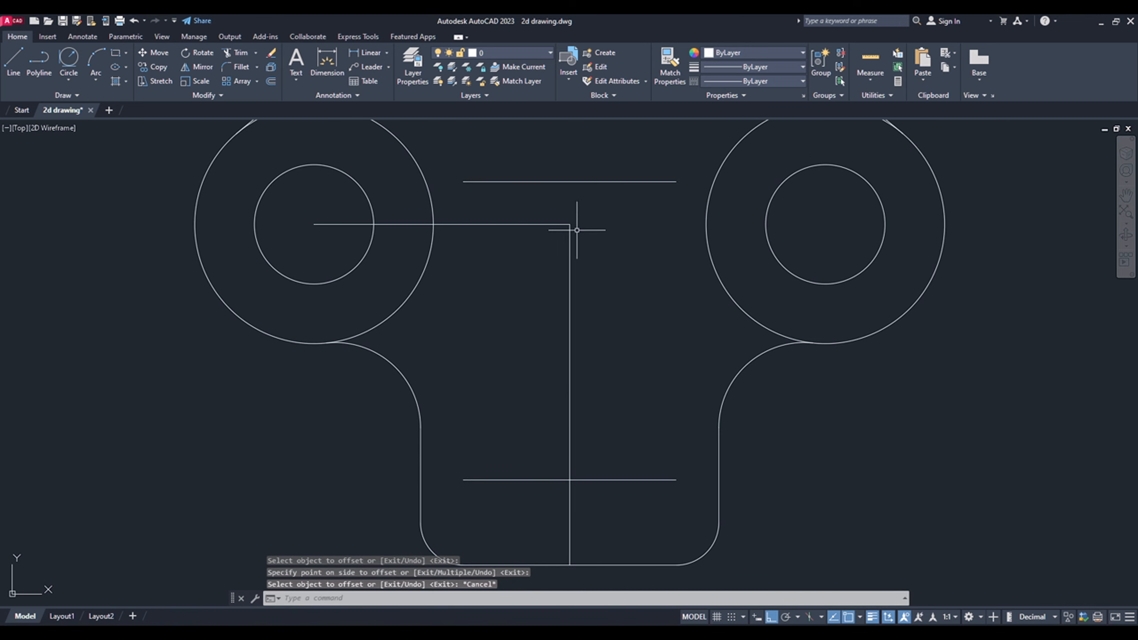
- Extend the vertical centre line up to the upper horizontal slot line
{"action": "type", "text": "EX"}
{"action": "key", "text": "Return"}
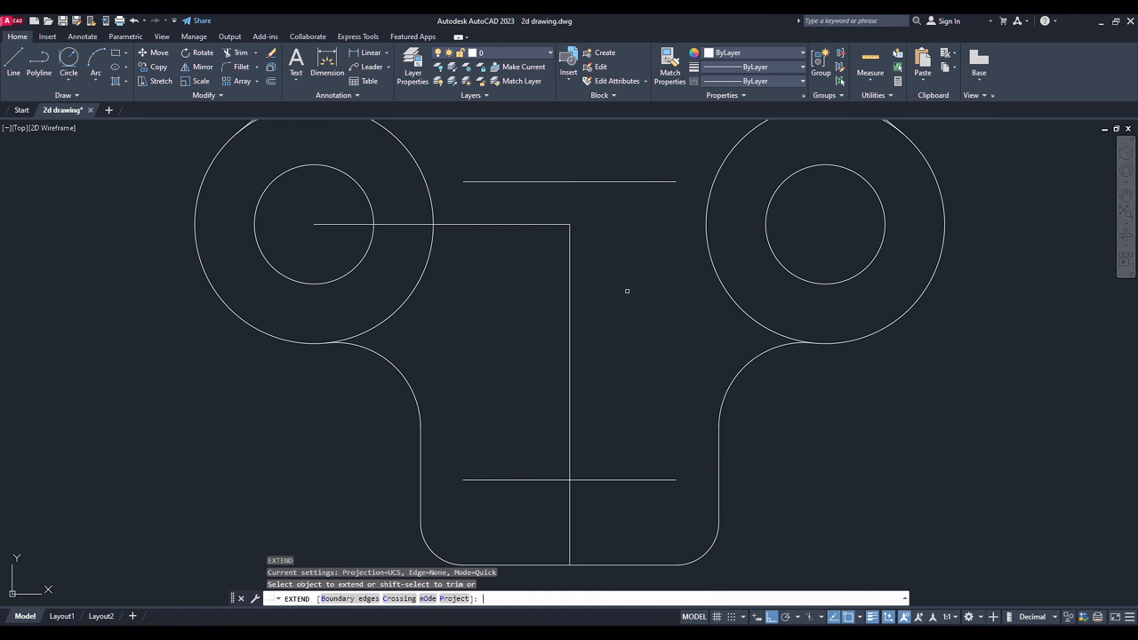
{"action": "mouse_move", "coordinate": [620, 284]}
{"action": "left_mouse_down"}
{"action": "mouse_move", "coordinate": [596, 257]}
{"action": "mouse_move", "coordinate": [555, 246]}
{"action": "left_mouse_up"}
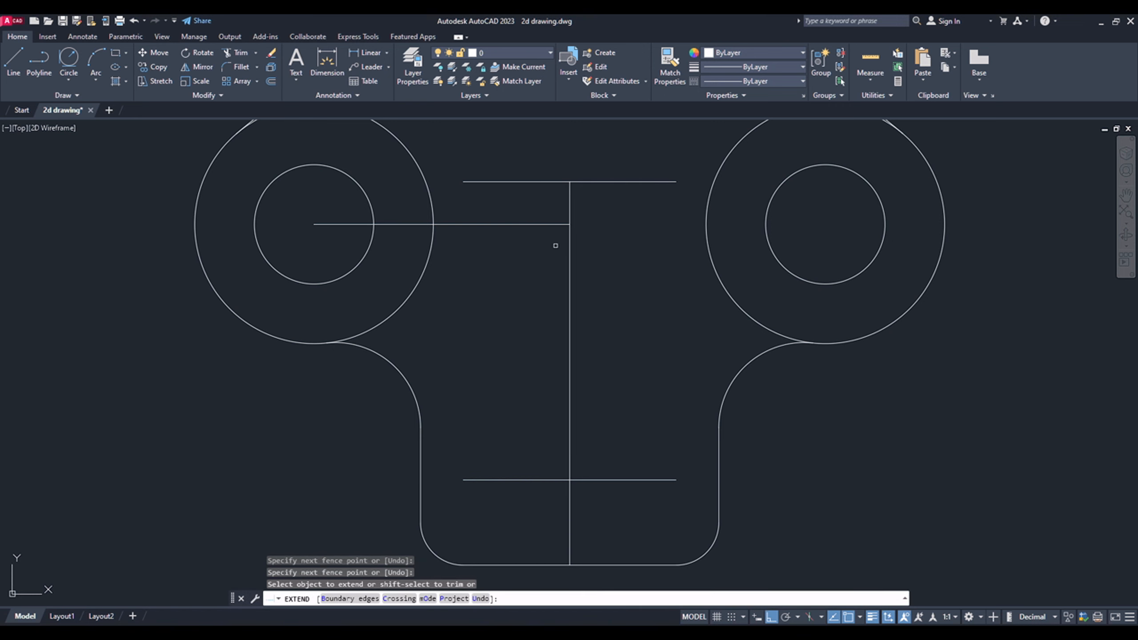
{"action": "key", "text": "Escape"}
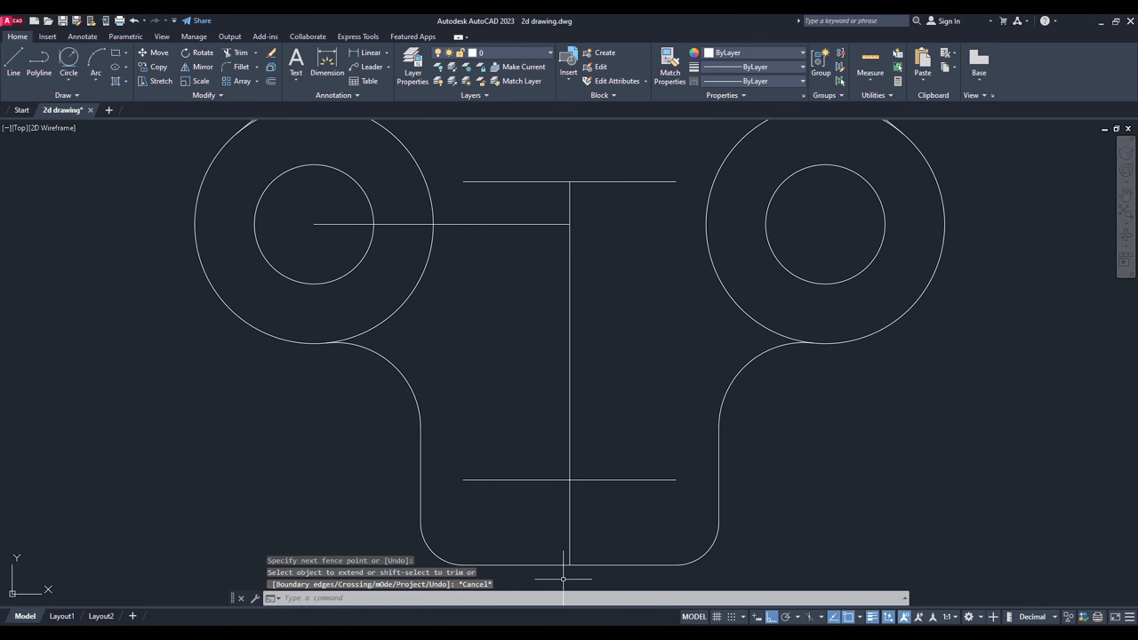
- Check the slot's width in EX 6.pdf and offset the vertical centre line 1.5 units to both sides in AutoCAD
{"action": "left_click", "coordinate": [559, 632]}
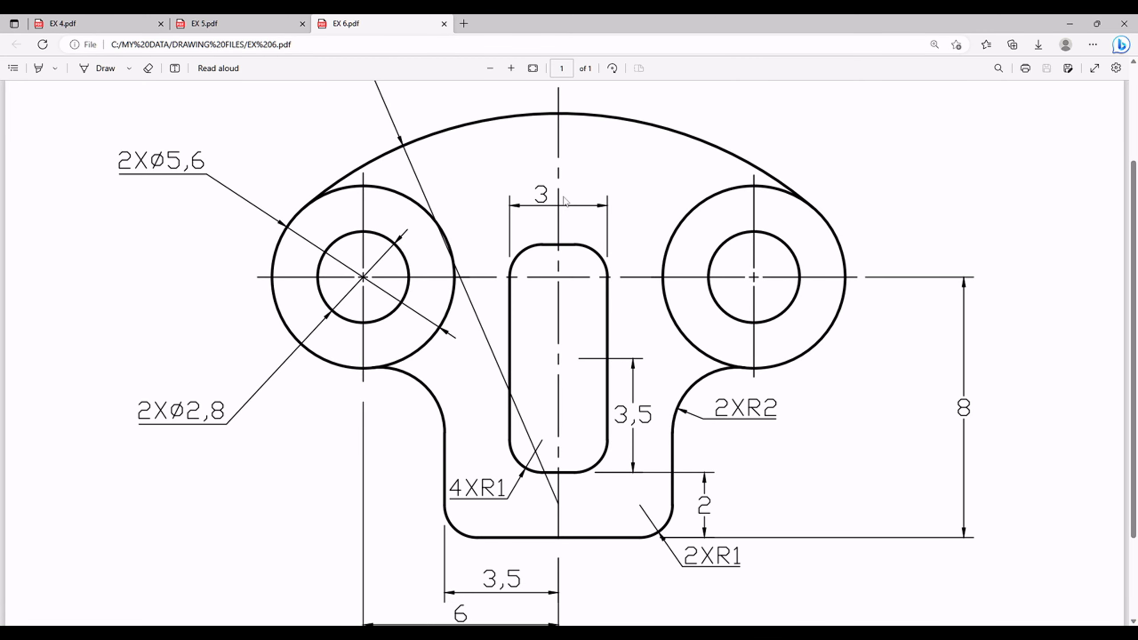
{"action": "left_click", "coordinate": [541, 633]}
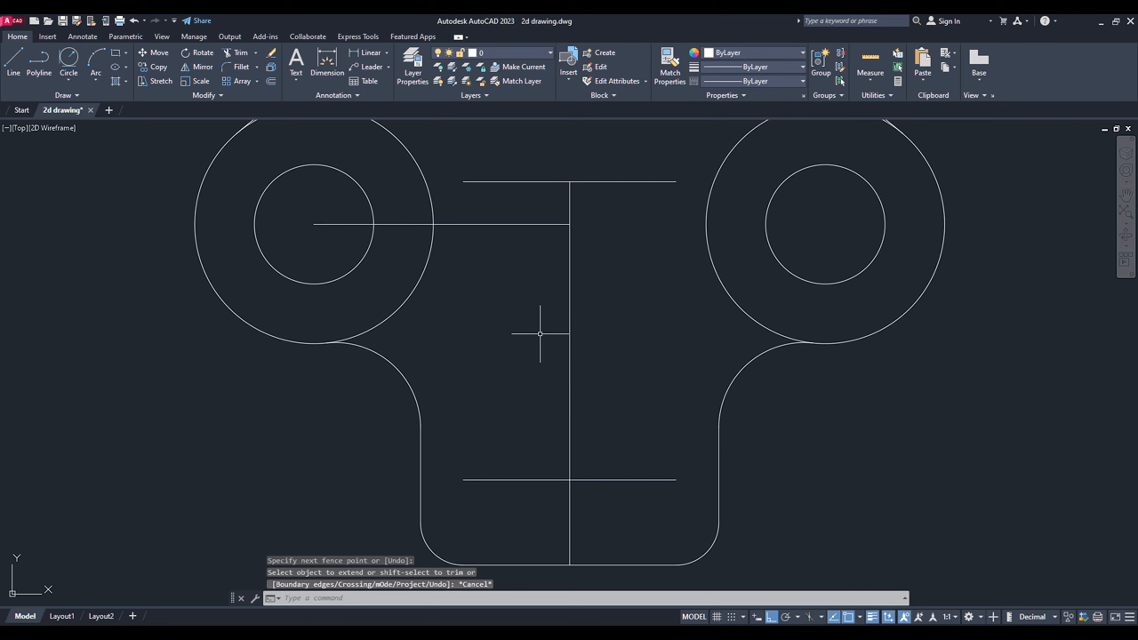
{"action": "type", "text": "0"}
{"action": "key", "text": "Return"}
{"action": "type", "text": "1.5"}
{"action": "key", "text": "Return"}
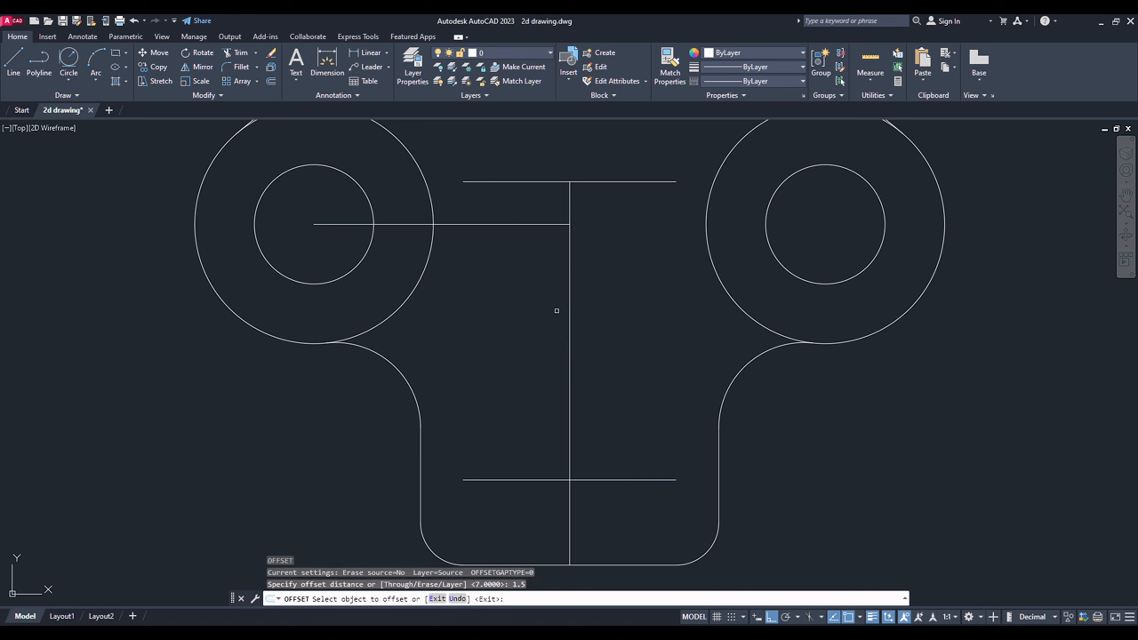
{"action": "left_click", "coordinate": [571, 296]}
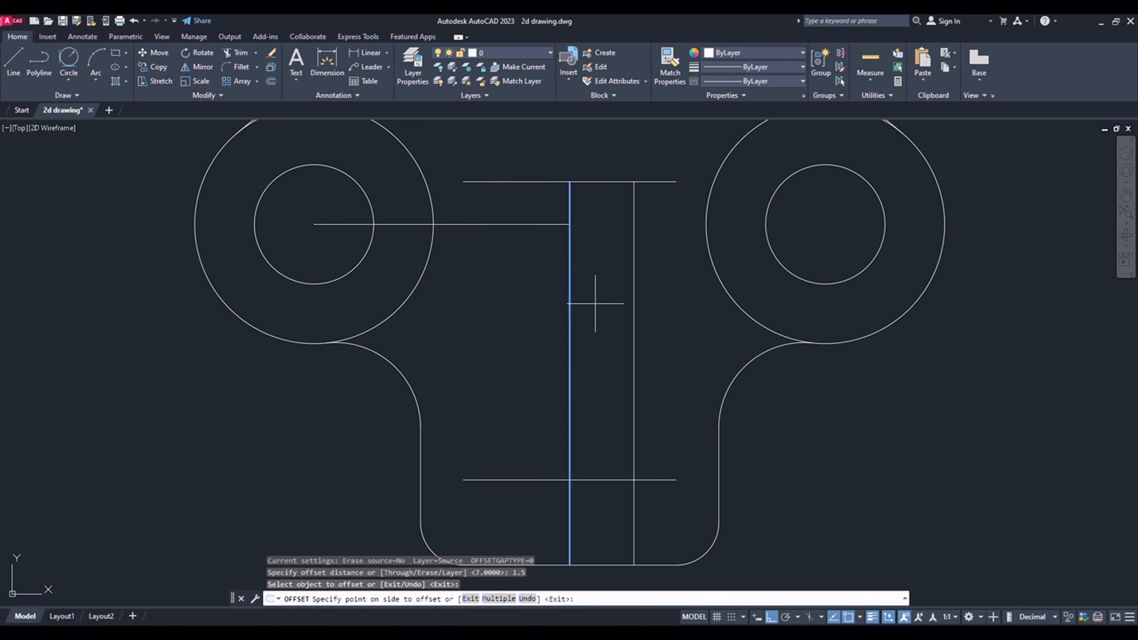
{"action": "left_click", "coordinate": [596, 300]}
{"action": "left_click", "coordinate": [569, 300]}
{"action": "left_click", "coordinate": [545, 300]}
{"action": "key", "text": "Escape"}
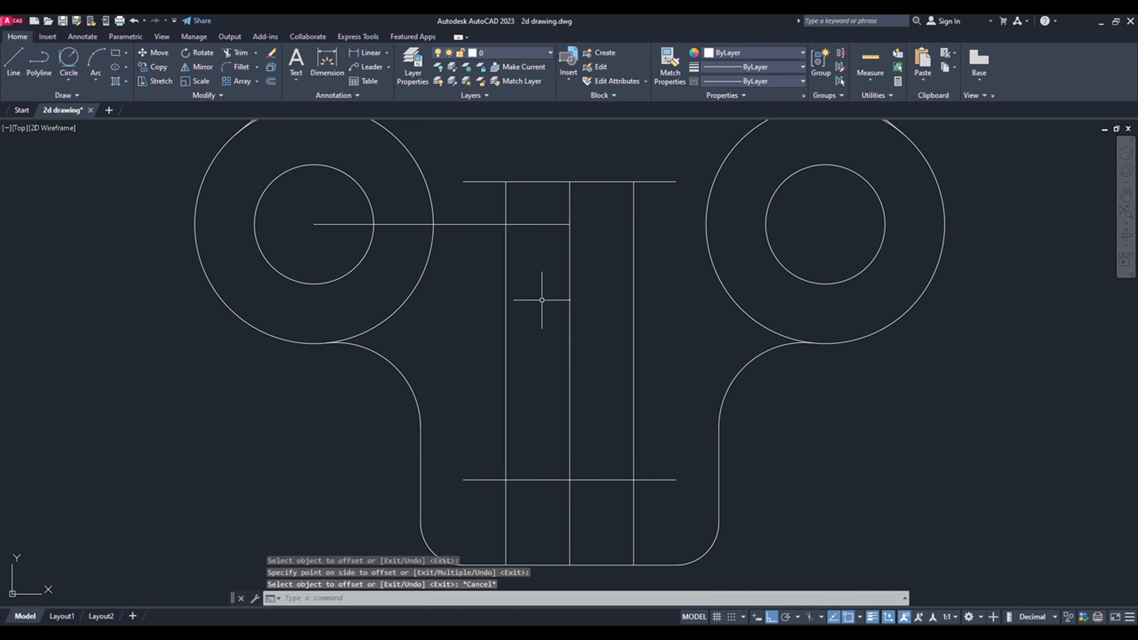
- Trim the overhanging ends of the horizontal and vertical slot lines so they form a closed rectangle
{"action": "type", "text": "tr"}
{"action": "key", "text": "Return"}
{"action": "left_click", "coordinate": [486, 165]}
{"action": "left_click", "coordinate": [482, 188]}
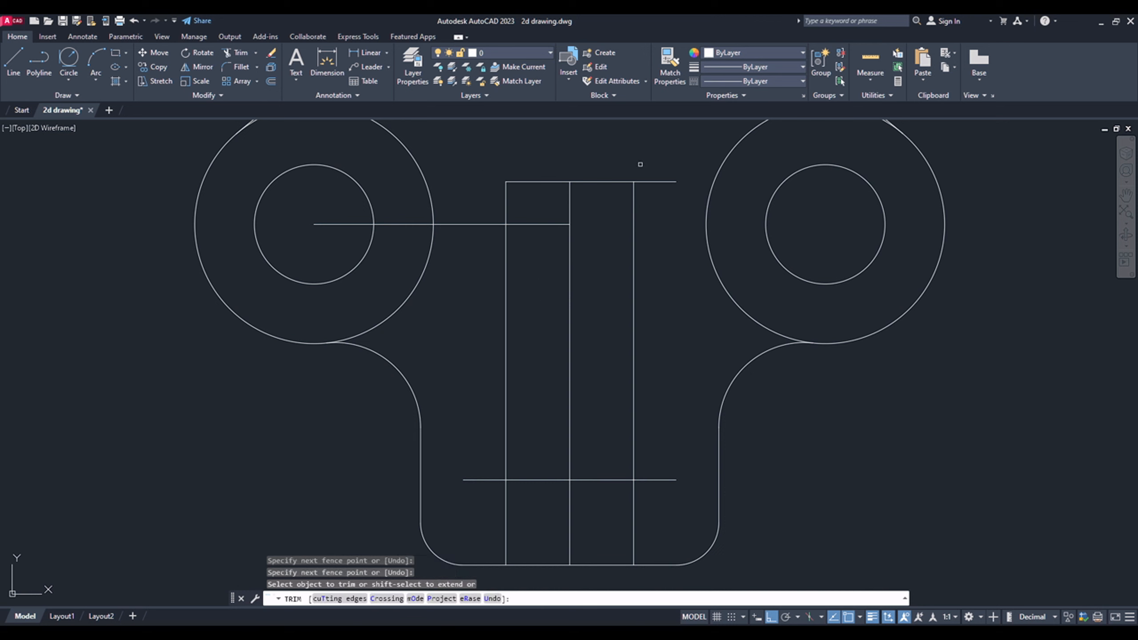
{"action": "left_click_drag", "start_coordinate": [659, 166], "coordinate": [660, 198]}
{"action": "mouse_move", "coordinate": [664, 466]}
{"action": "left_mouse_down"}
{"action": "mouse_move", "coordinate": [511, 516]}
{"action": "mouse_move", "coordinate": [474, 452]}
{"action": "left_mouse_up"}
- Trim the horizontal construction line between the left circles and the centre line, and delete its remaining piece
{"action": "left_click", "coordinate": [547, 242]}
{"action": "left_click", "coordinate": [532, 207]}
{"action": "left_click", "coordinate": [453, 257]}
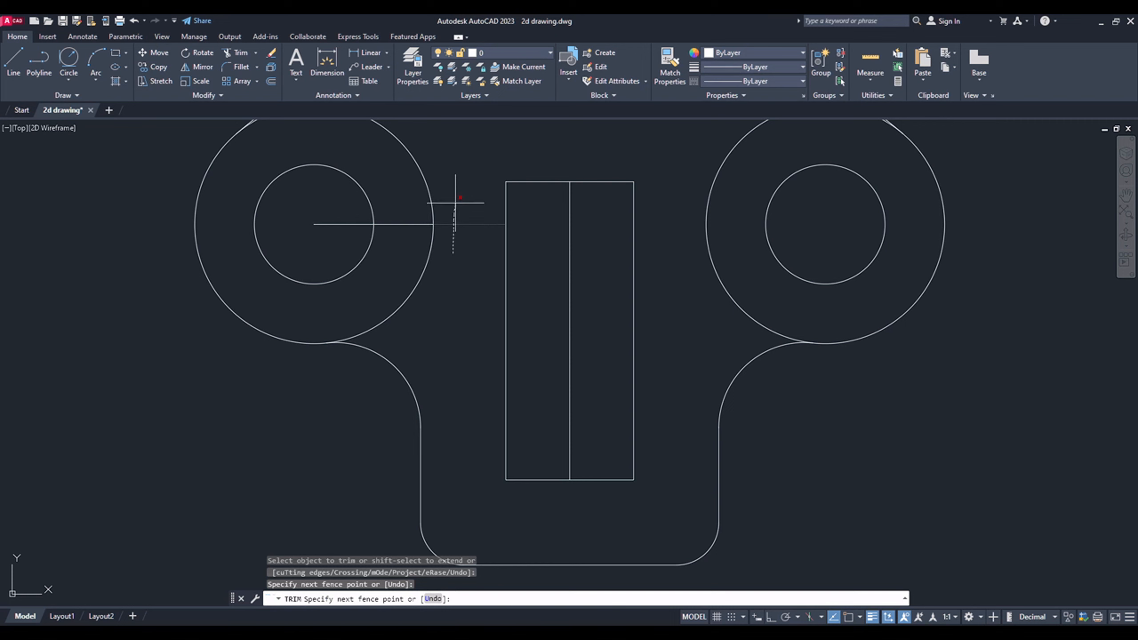
{"action": "left_click", "coordinate": [456, 203]}
{"action": "key", "text": "Escape"}
{"action": "left_click", "coordinate": [398, 224]}
{"action": "key", "text": "Delete"}
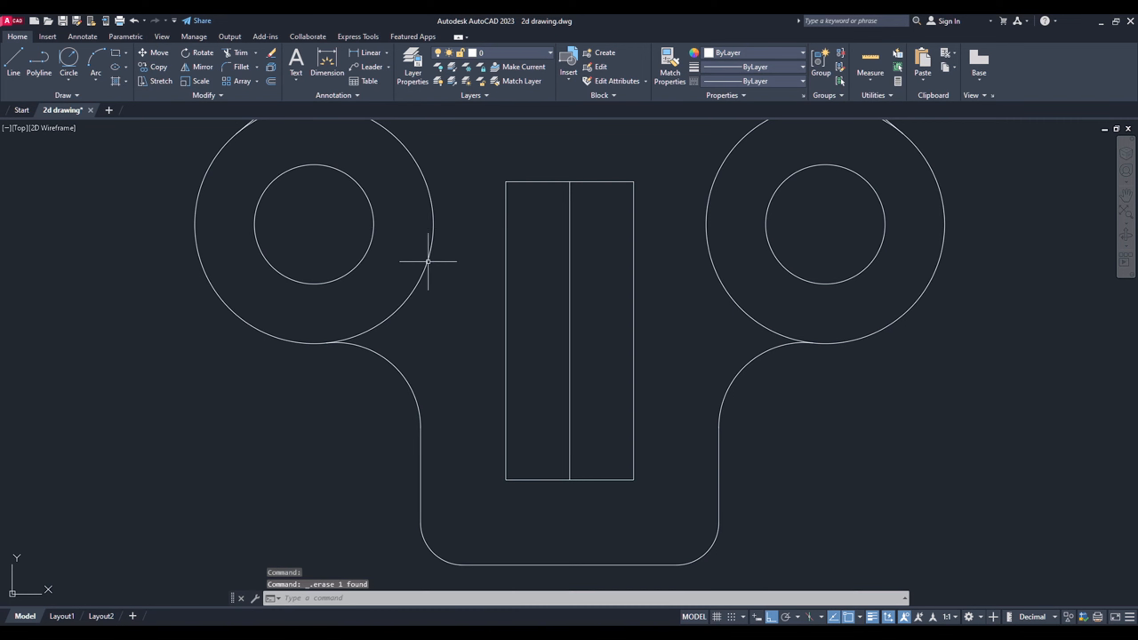
- Check the slot's corners in EX 6.pdf and join the rectangle's four sides into one polyline in AutoCAD
{"action": "scroll", "coordinate": [520, 291], "scroll_direction": "down", "scroll_amount": 2}
{"action": "left_click", "coordinate": [543, 634]}
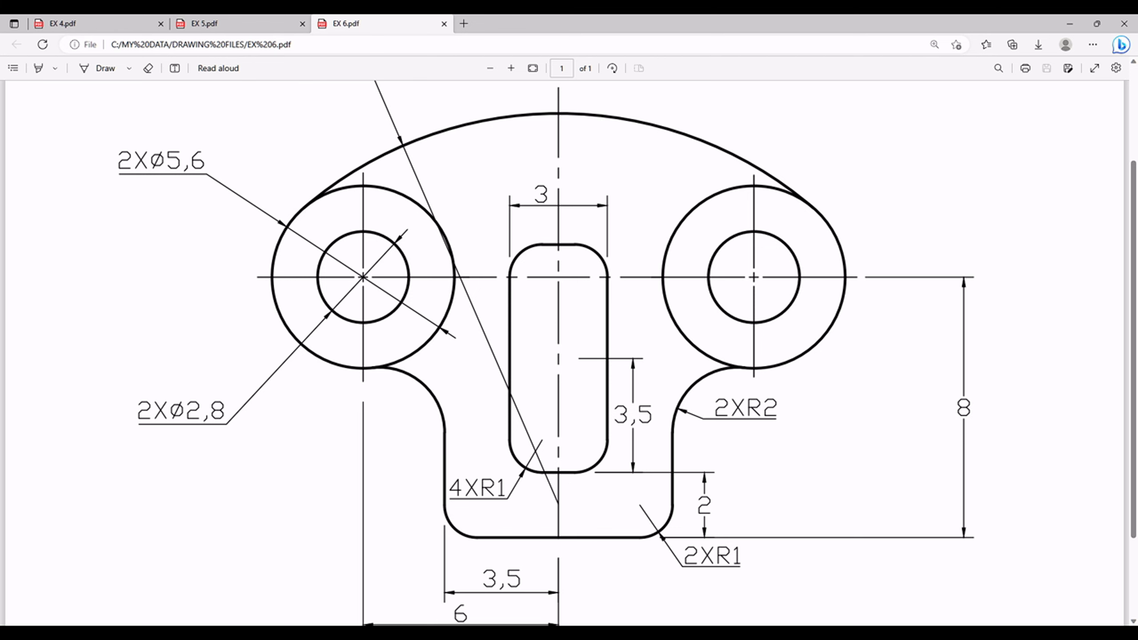
{"action": "left_click", "coordinate": [537, 634]}
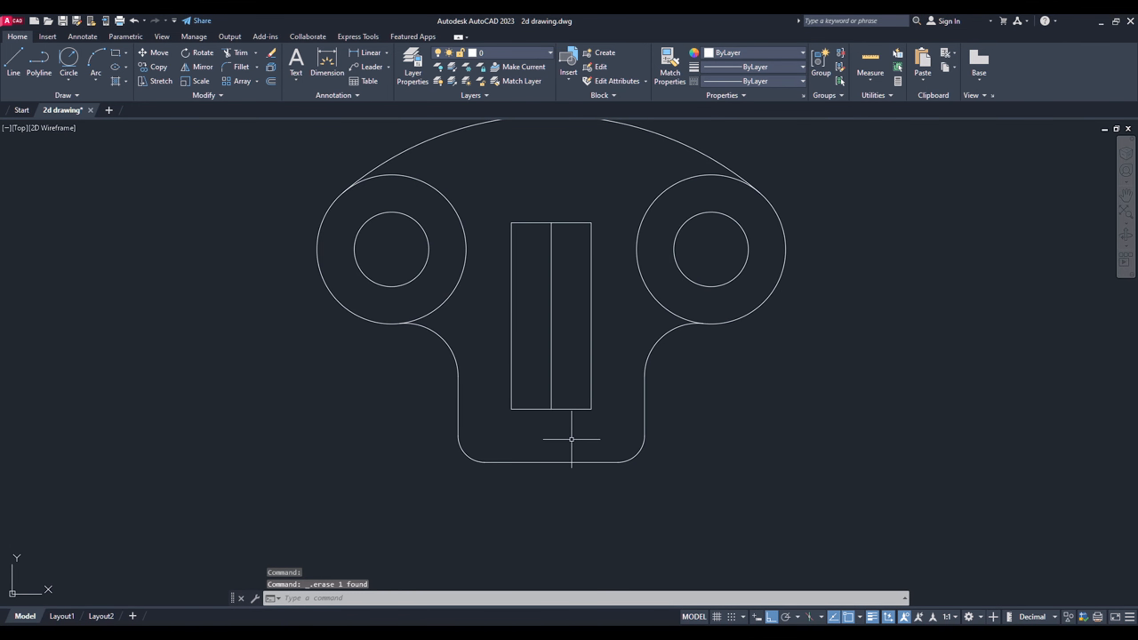
{"action": "type", "text": "j"}
{"action": "key", "text": "Return"}
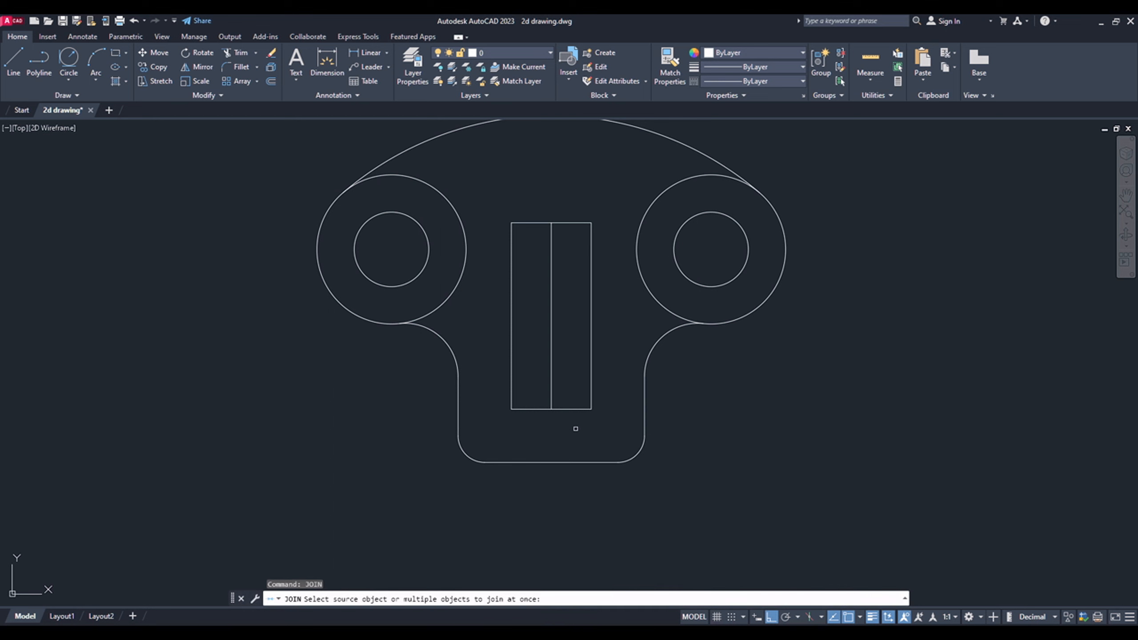
{"action": "left_click", "coordinate": [610, 423]}
{"action": "left_click", "coordinate": [573, 371]}
{"action": "left_click", "coordinate": [520, 234]}
{"action": "left_click", "coordinate": [496, 191]}
{"action": "key", "text": "Return"}
- Delete the vertical centre line inside the slot rectangle
{"action": "left_click", "coordinate": [556, 323]}
{"action": "left_click", "coordinate": [532, 311]}
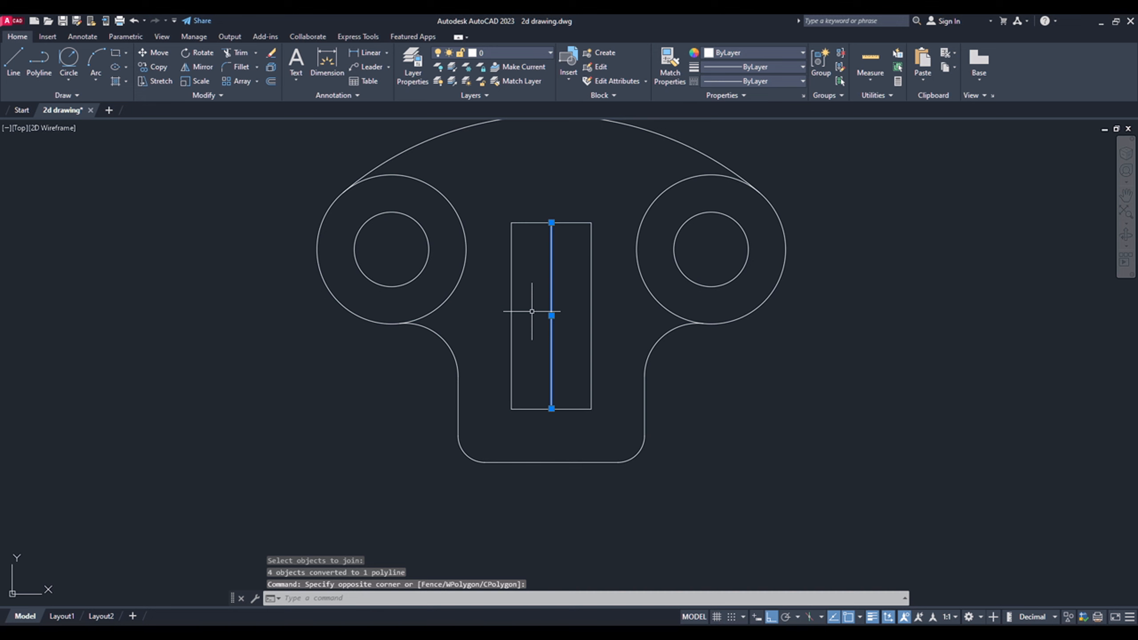
{"action": "key", "text": "Delete"}
- Fillet all four corners of the slot rectangle at once with radius 1, using the Polyline option
{"action": "middle_click_drag", "start_coordinate": [535, 331], "coordinate": [542, 379]}
{"action": "left_click", "coordinate": [364, 597]}
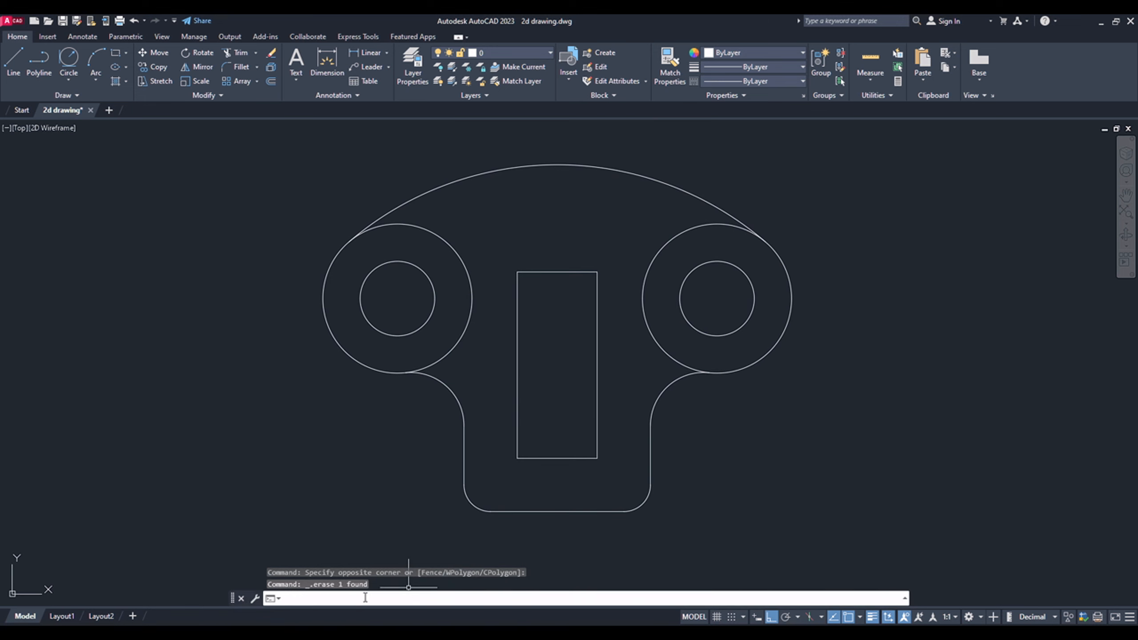
{"action": "type", "text": "f"}
{"action": "key", "text": "Return"}
{"action": "type", "text": "r"}
{"action": "key", "text": "Return"}
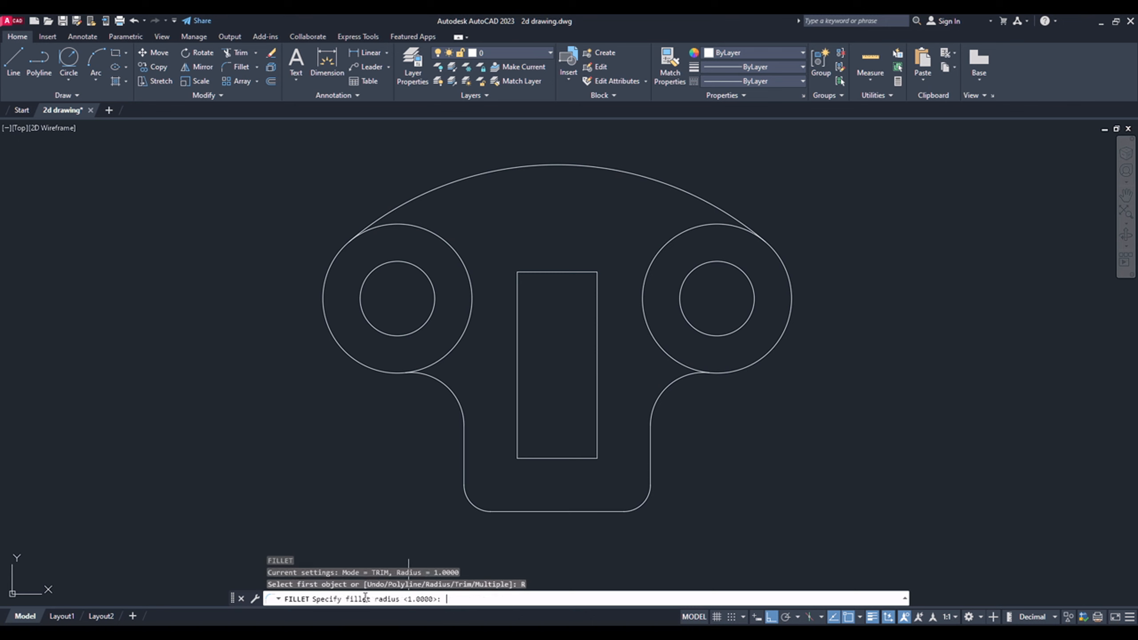
{"action": "type", "text": "1"}
{"action": "key", "text": "Return"}
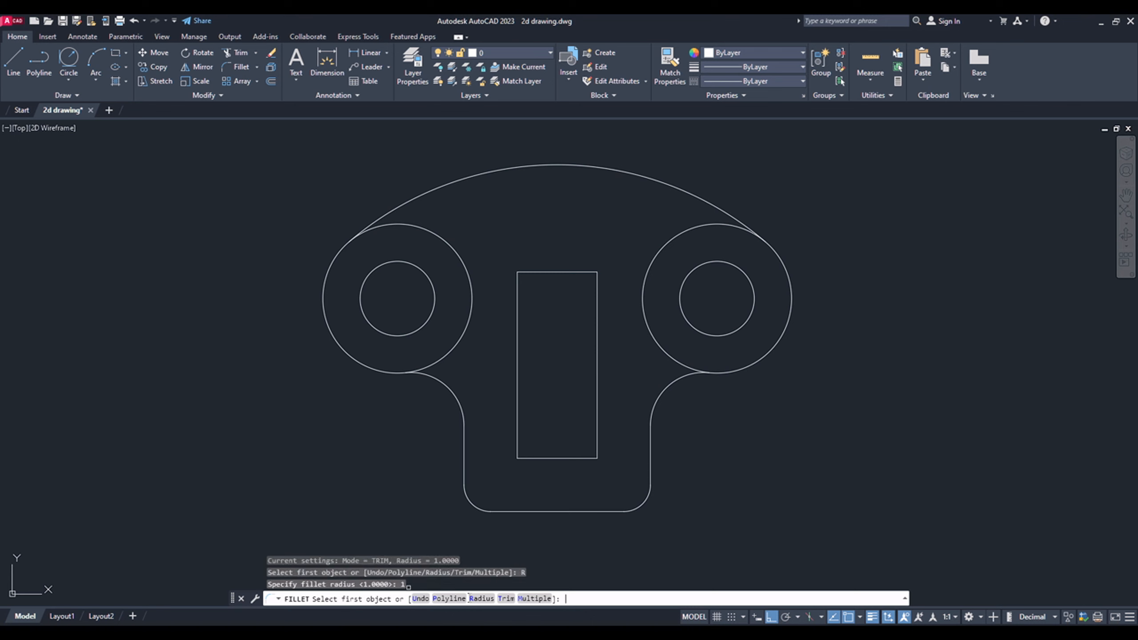
{"action": "left_click", "coordinate": [461, 599]}
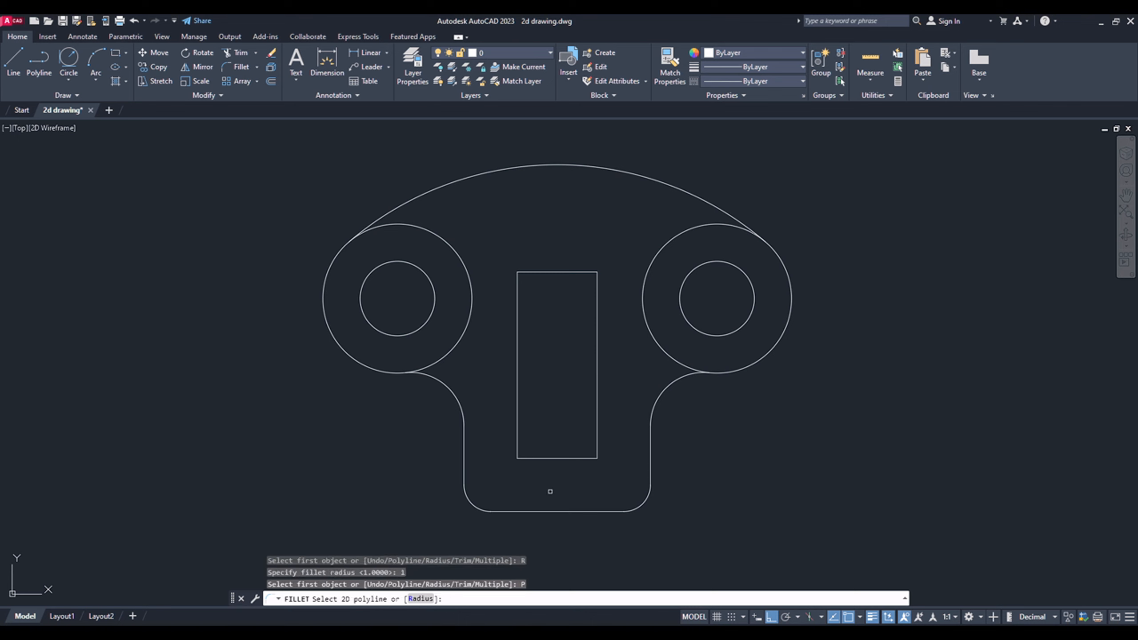
{"action": "left_click", "coordinate": [554, 459]}
{"action": "scroll", "coordinate": [495, 383], "scroll_direction": "up", "scroll_amount": 2}
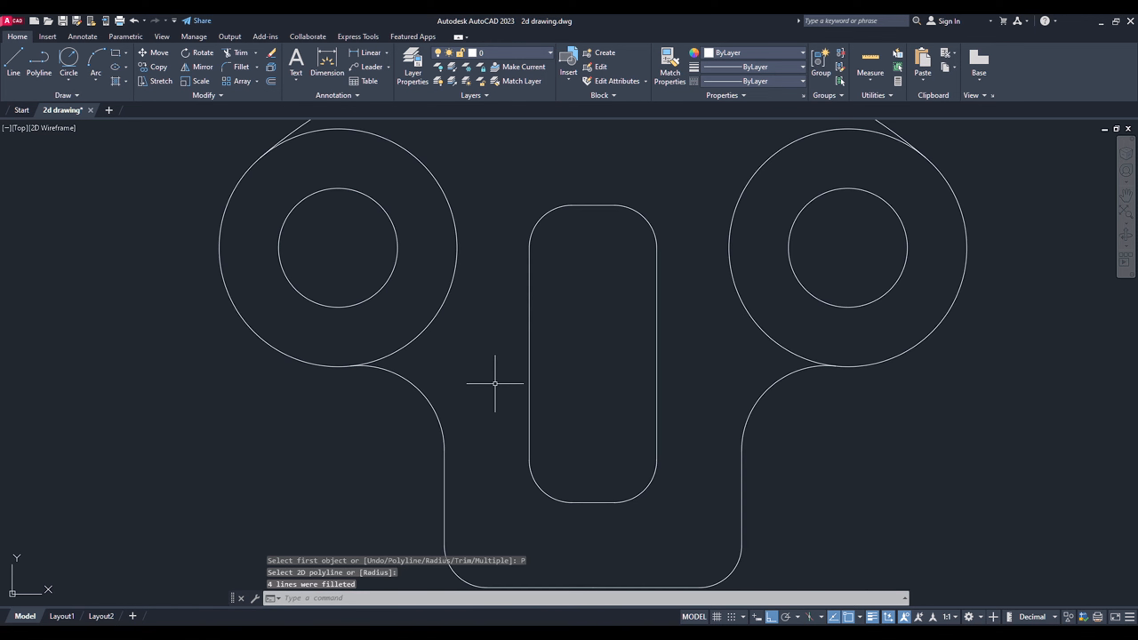
{"action": "scroll", "coordinate": [495, 383], "scroll_direction": "down", "scroll_amount": 2}
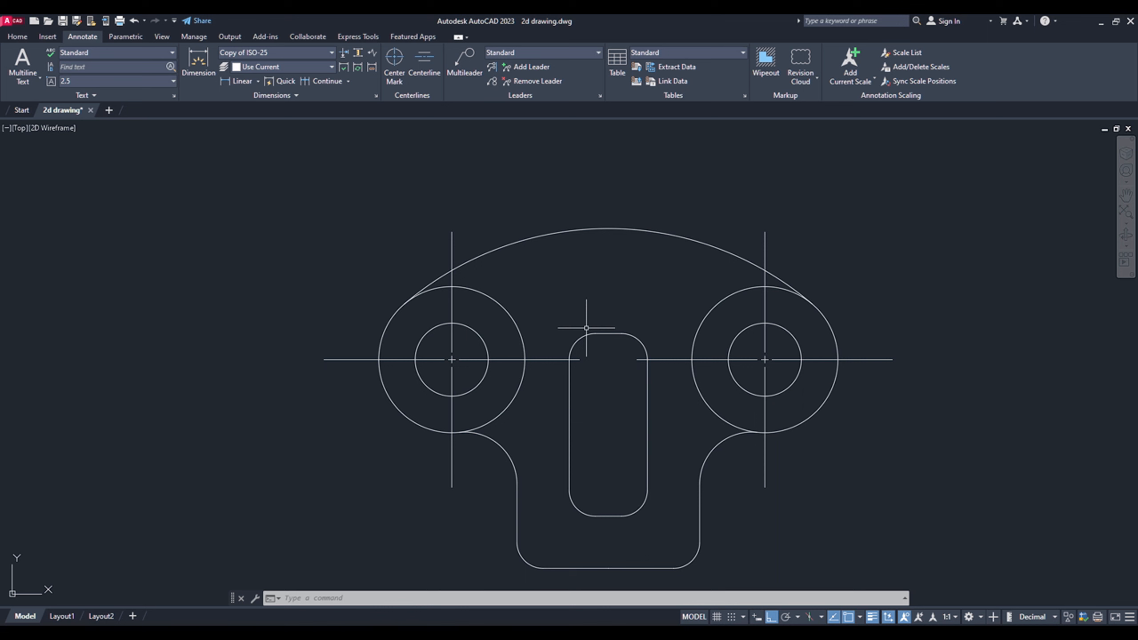
- Add a radius dimension to the large upper arc, with its text above the arc's left half
{"action": "left_click", "coordinate": [8, 40]}
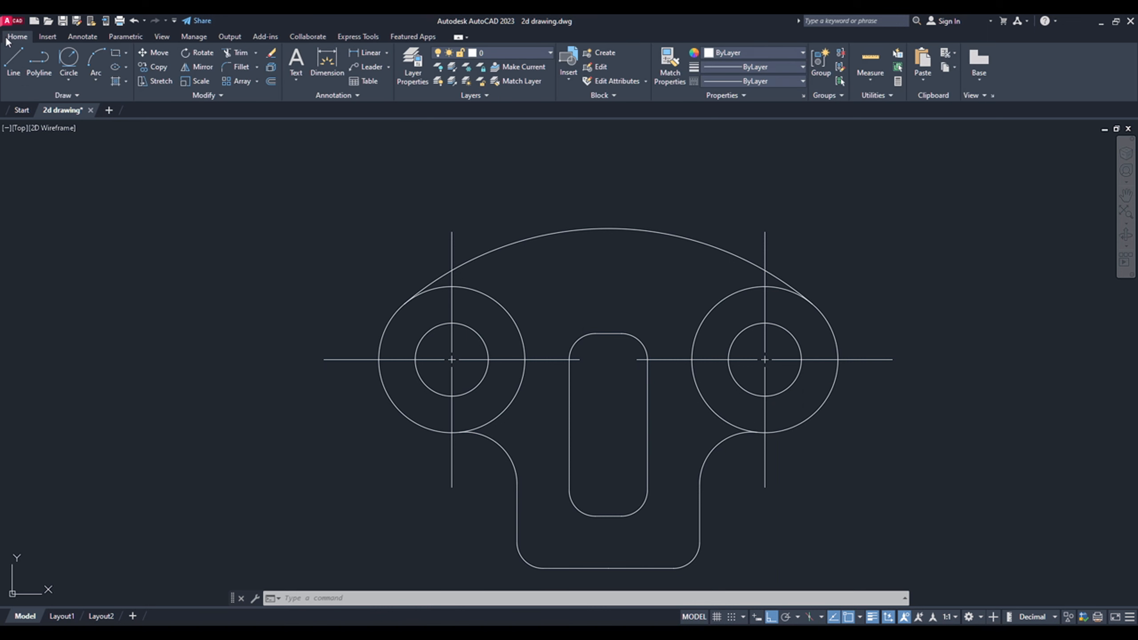
{"action": "left_click", "coordinate": [327, 61]}
{"action": "left_click", "coordinate": [528, 237]}
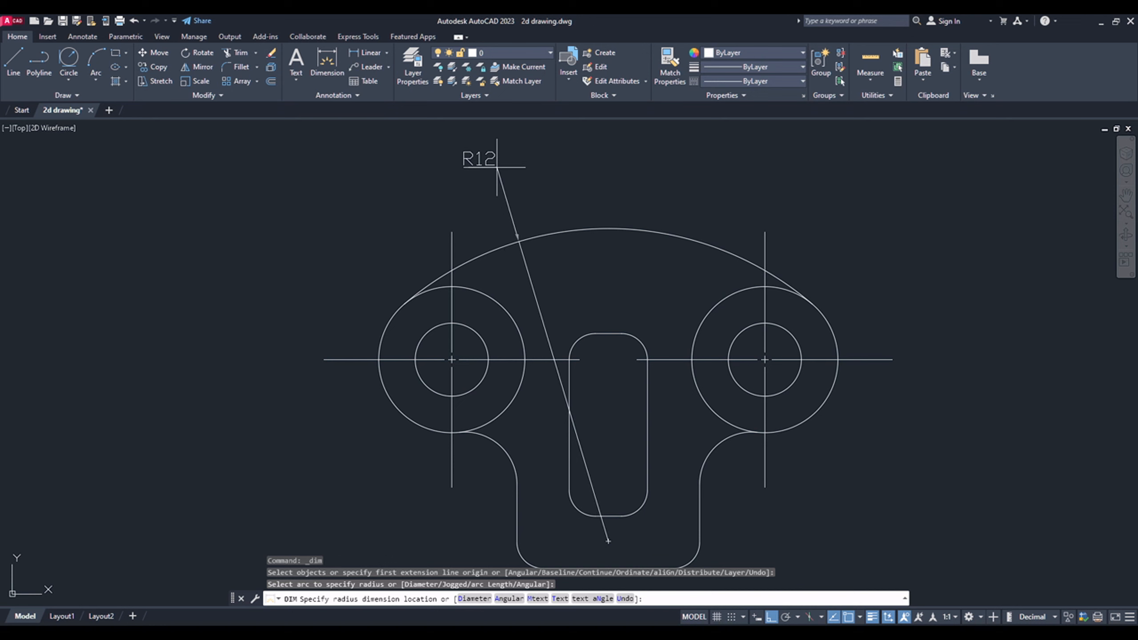
{"action": "left_click", "coordinate": [473, 168]}
- Dimension the slot's width between its two vertical sides, placing the dimension line just above the slot
{"action": "scroll", "coordinate": [516, 155], "scroll_direction": "down", "scroll_amount": 2}
{"action": "scroll", "coordinate": [537, 228], "scroll_direction": "up", "scroll_amount": 4}
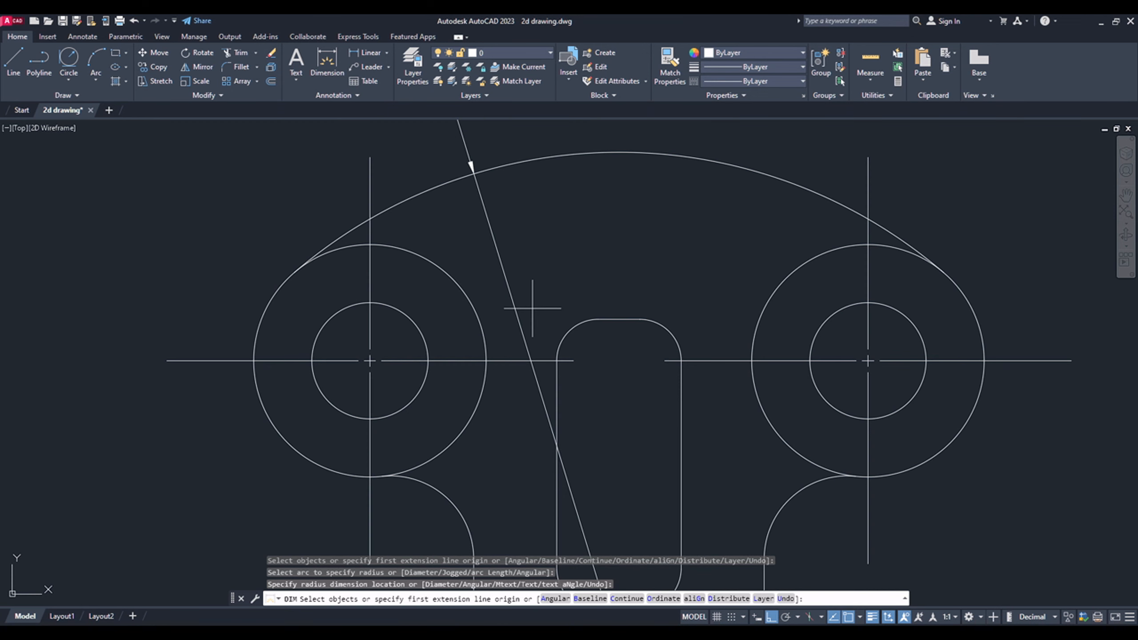
{"action": "left_click", "coordinate": [556, 361]}
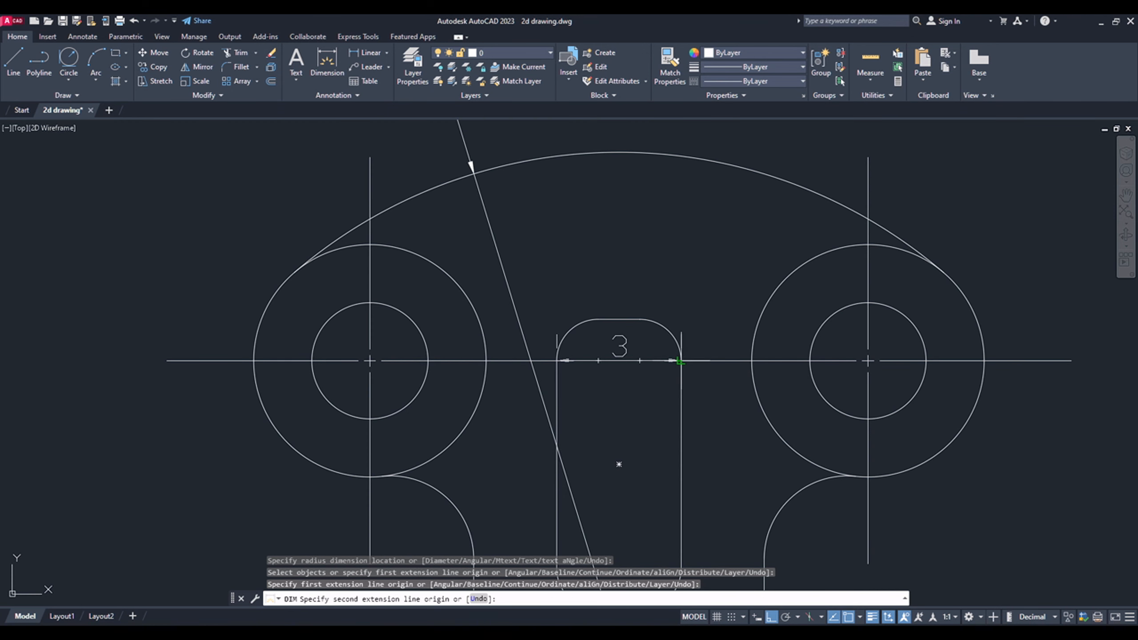
{"action": "left_click", "coordinate": [680, 360]}
{"action": "left_click", "coordinate": [630, 251]}
{"action": "scroll", "coordinate": [622, 185], "scroll_direction": "down", "scroll_amount": 2}
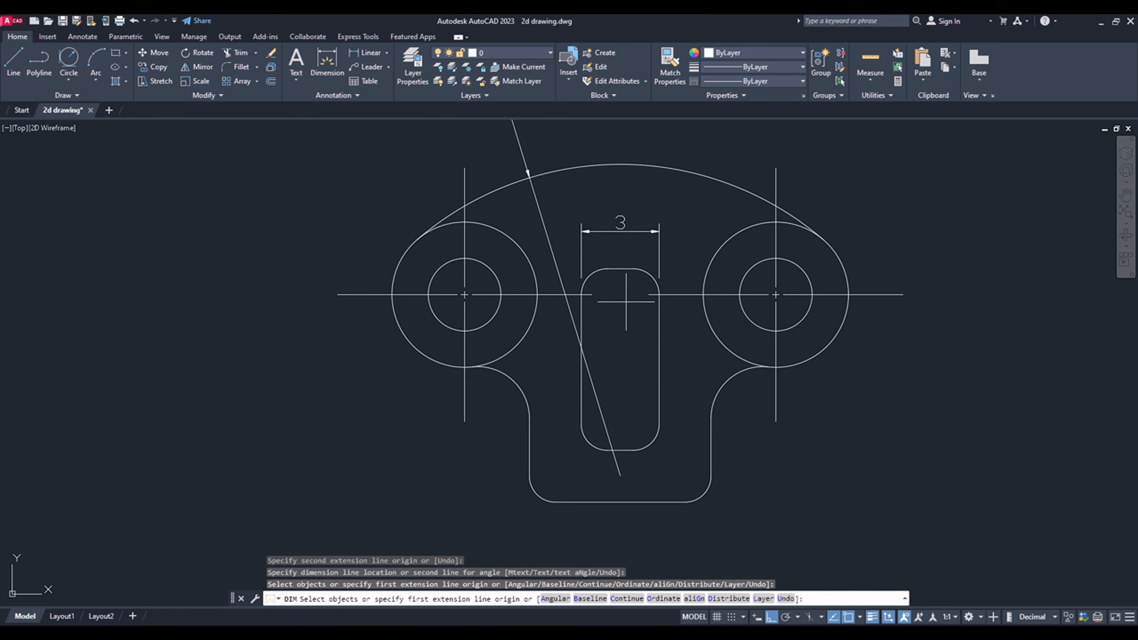
- Dimension the vertical distance from the slot's lower edge to its centre, placing it beside the slot's right side
{"action": "left_click", "coordinate": [633, 449]}
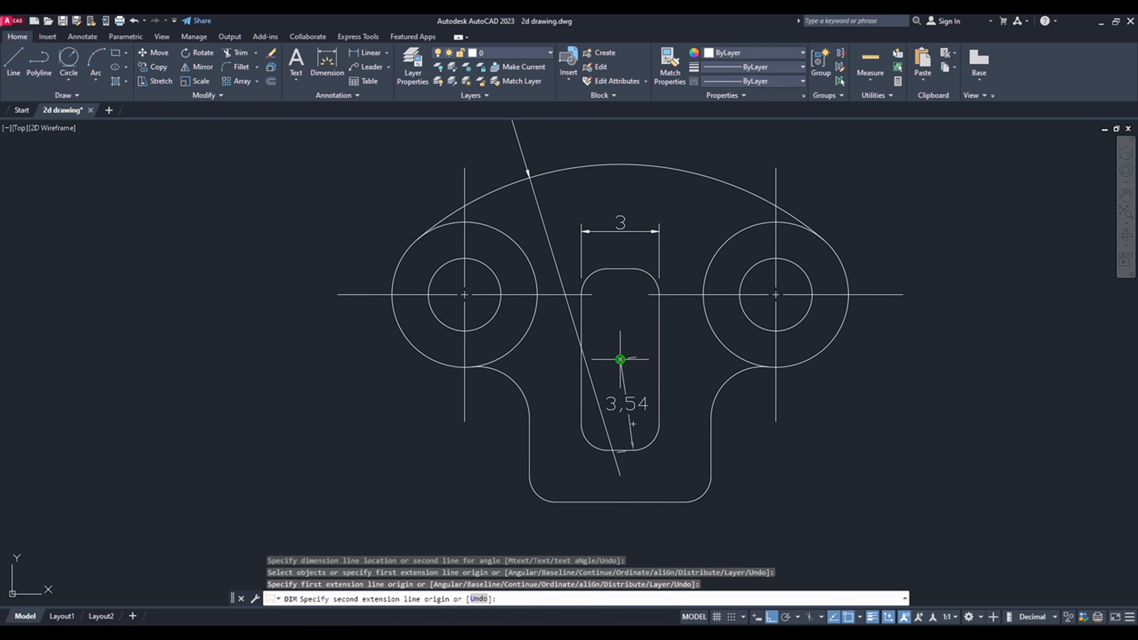
{"action": "left_click", "coordinate": [620, 359]}
{"action": "left_click", "coordinate": [681, 361]}
- Add diameter dimensions to the outer and inner left circles, with both texts outside the part to the upper left
{"action": "scroll", "coordinate": [321, 206], "scroll_direction": "up", "scroll_amount": 4}
{"action": "left_click", "coordinate": [523, 340]}
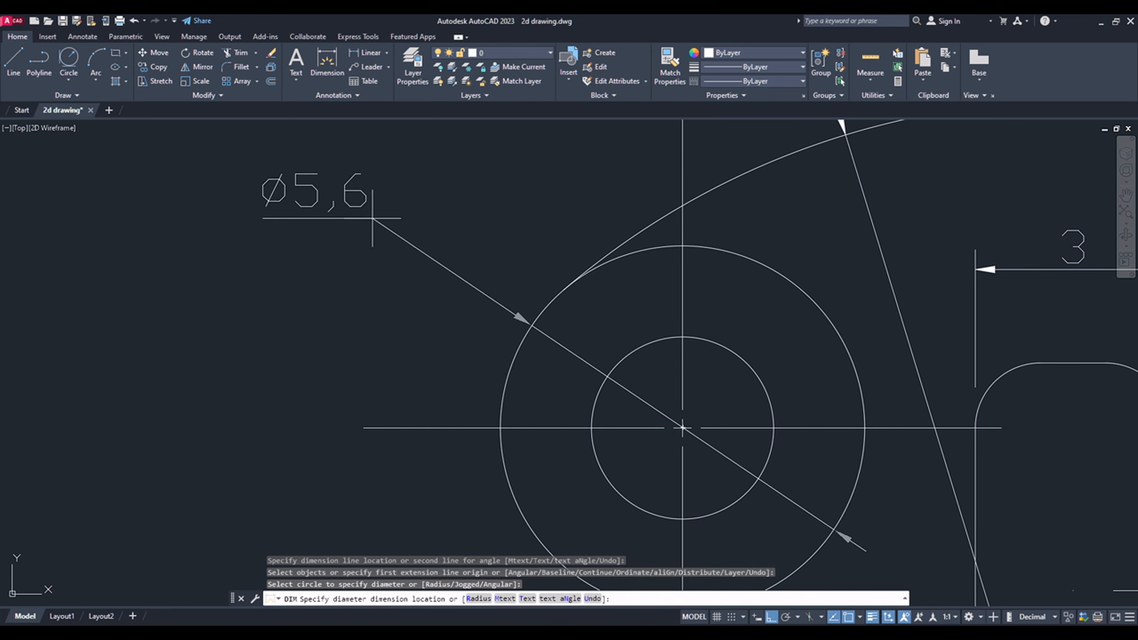
{"action": "left_click", "coordinate": [382, 174]}
{"action": "left_click", "coordinate": [599, 391]}
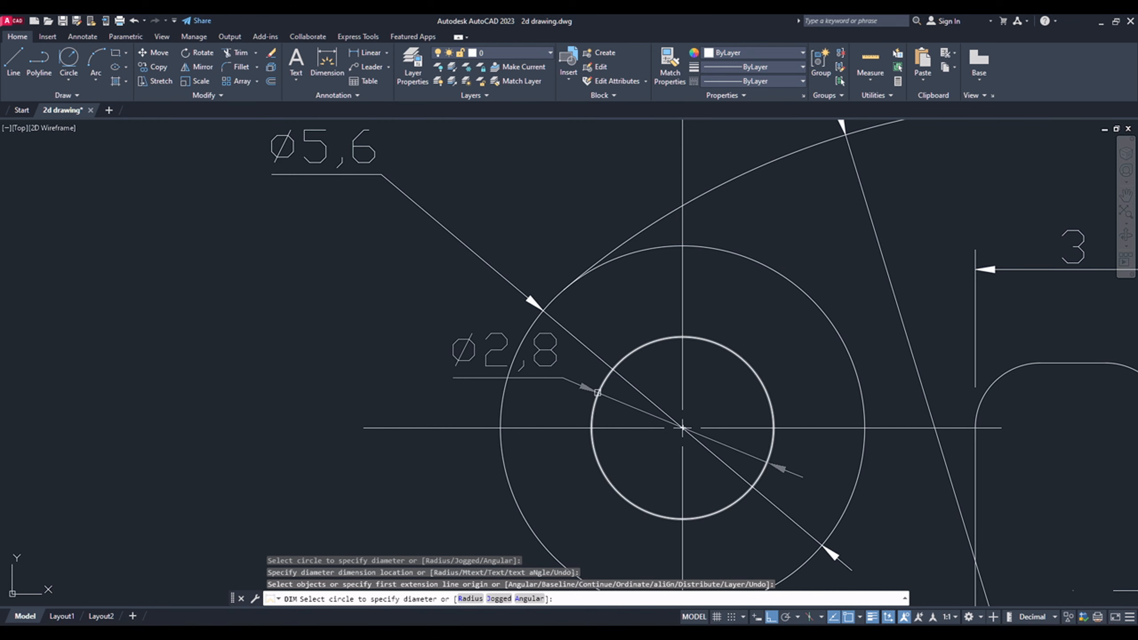
{"action": "left_click", "coordinate": [311, 315]}
- Review the dimensioned EX 6 part and the two earlier parts drawn beside it, checking their dimensions and layout
{"action": "scroll", "coordinate": [311, 315], "scroll_direction": "down", "scroll_amount": 4}
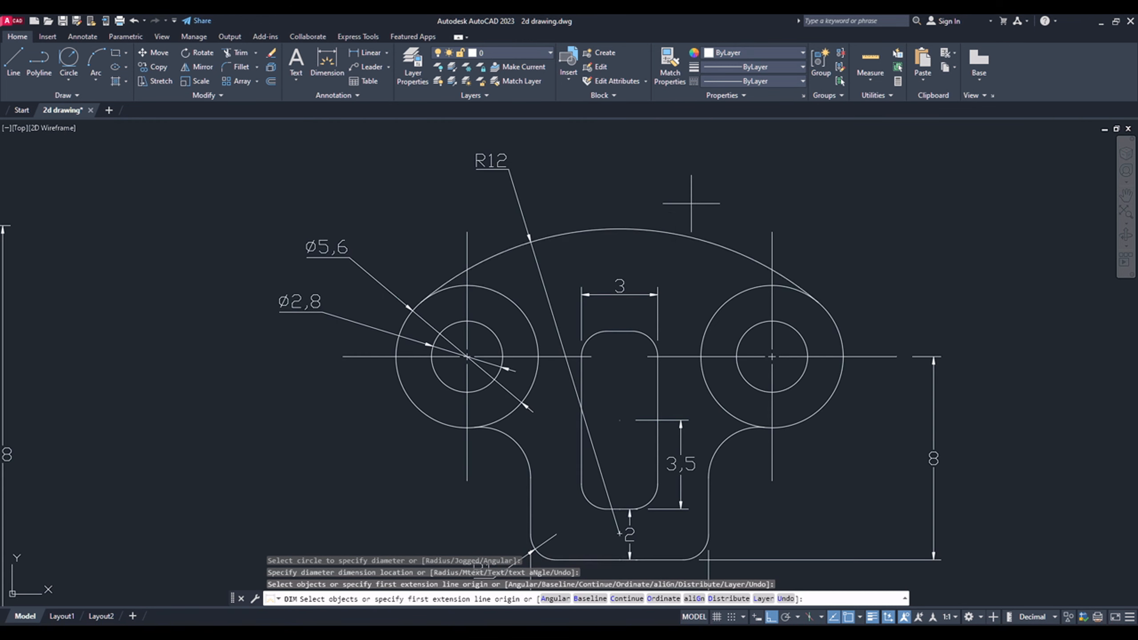
{"action": "scroll", "coordinate": [685, 190], "scroll_direction": "down", "scroll_amount": 2}
{"action": "scroll", "coordinate": [678, 259], "scroll_direction": "up", "scroll_amount": 2}
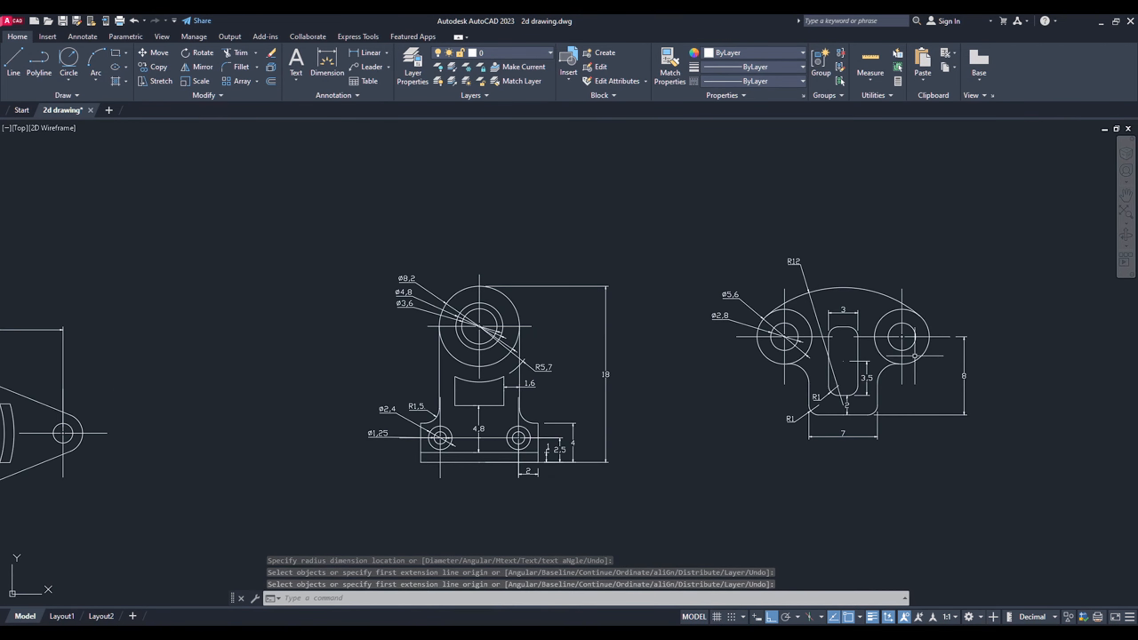
{"action": "scroll", "coordinate": [944, 354], "scroll_direction": "up", "scroll_amount": 2}
{"action": "scroll", "coordinate": [841, 380], "scroll_direction": "up", "scroll_amount": 4}
{"action": "scroll", "coordinate": [841, 380], "scroll_direction": "down", "scroll_amount": 2}
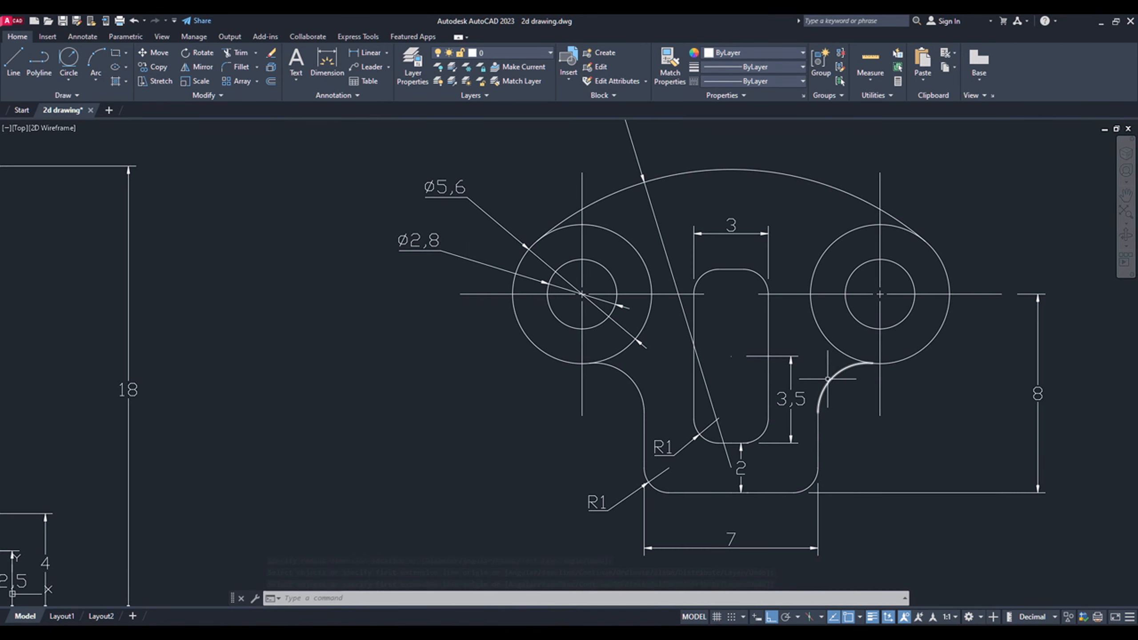
{"action": "mouse_move", "coordinate": [450, 378]}
{"action": "middle_mouse_down"}
{"action": "mouse_move", "coordinate": [616, 378]}
{"action": "mouse_move", "coordinate": [1107, 342]}
{"action": "middle_mouse_up"}
{"action": "scroll", "coordinate": [761, 317], "scroll_direction": "down", "scroll_amount": 2}
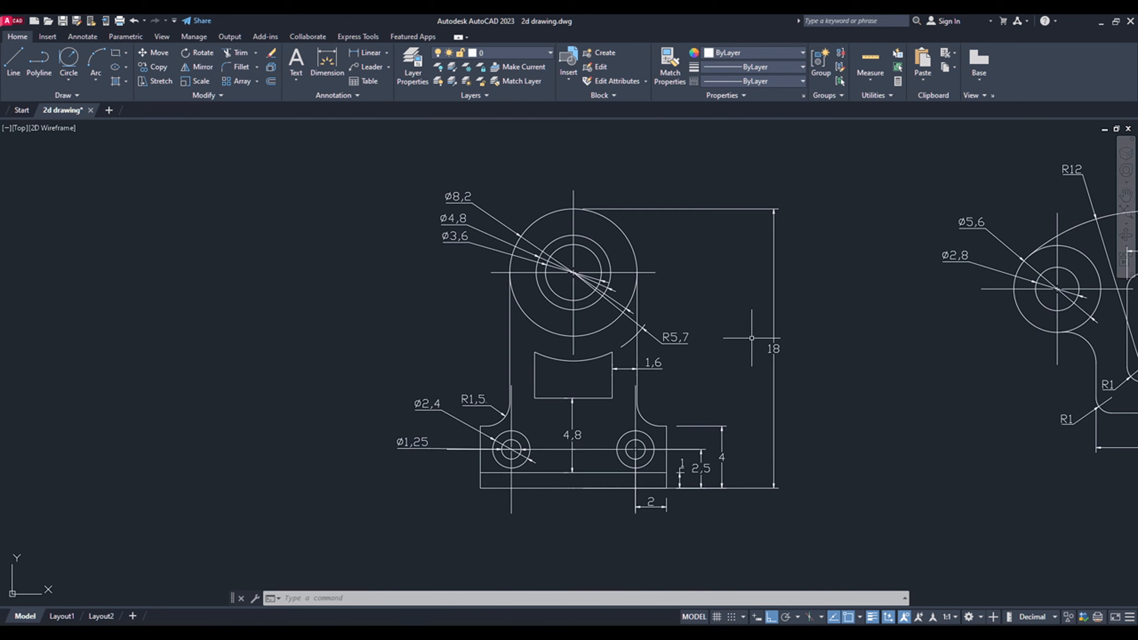
{"action": "scroll", "coordinate": [580, 349], "scroll_direction": "up", "scroll_amount": 2}
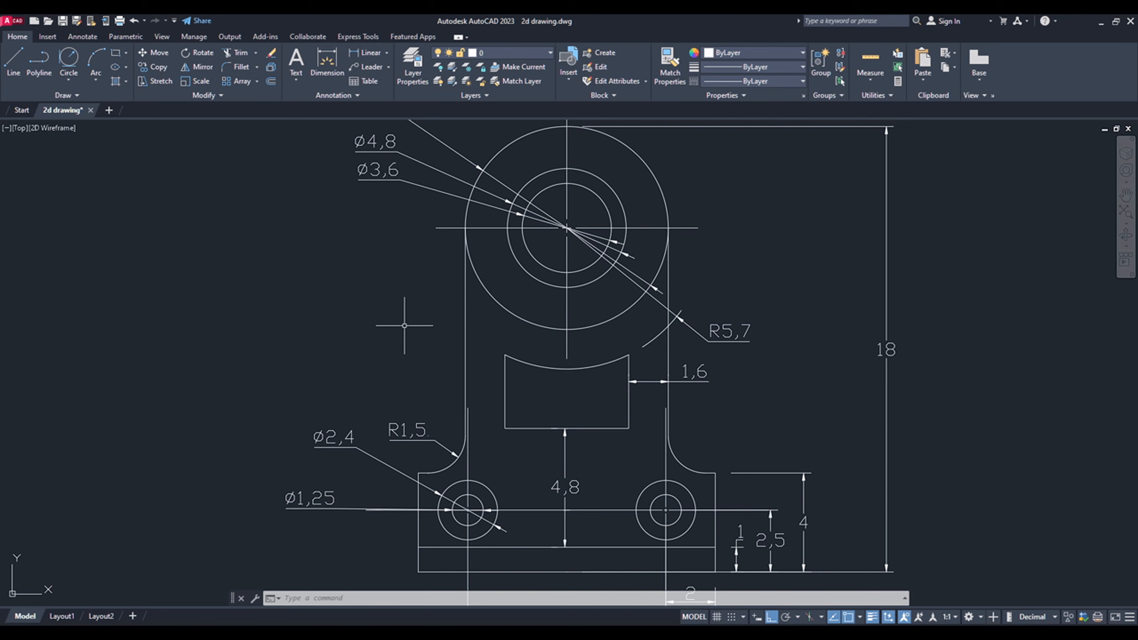
{"action": "middle_click_drag", "start_coordinate": [320, 308], "coordinate": [675, 330]}
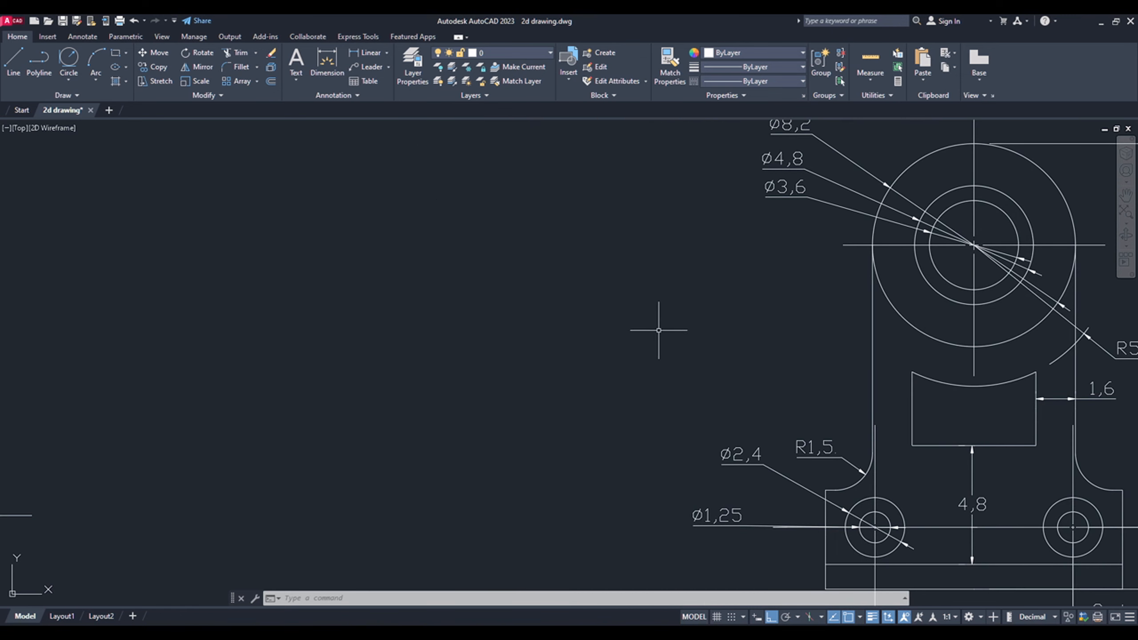
{"action": "middle_click_drag", "start_coordinate": [310, 326], "coordinate": [752, 326]}
{"action": "middle_click_drag", "start_coordinate": [397, 311], "coordinate": [850, 190]}
{"action": "scroll", "coordinate": [538, 243], "scroll_direction": "down", "scroll_amount": 3}
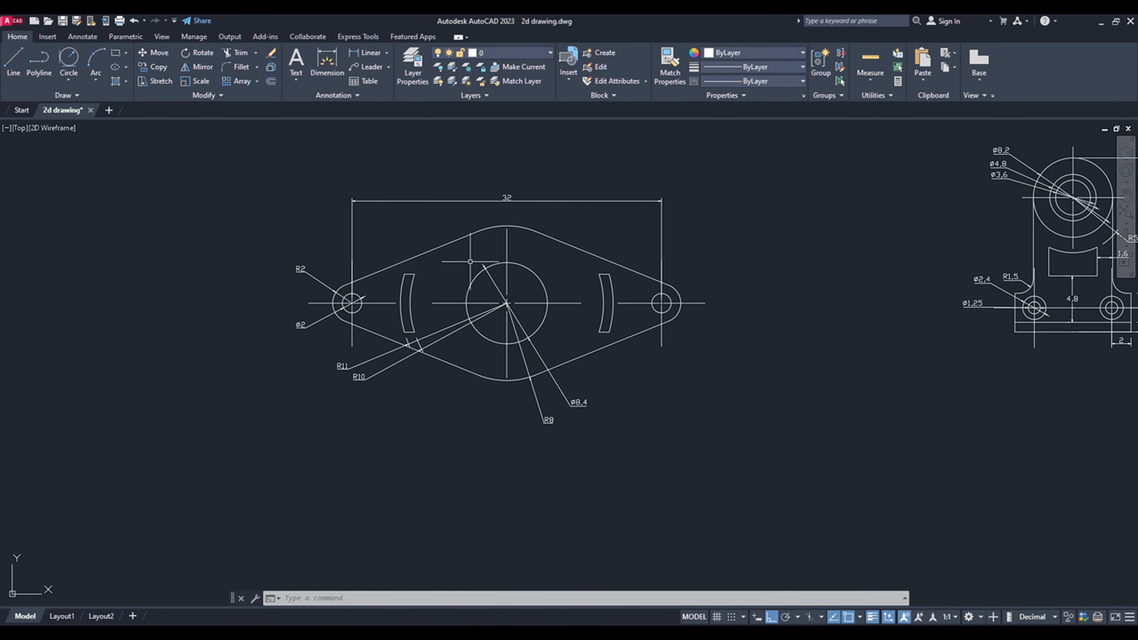
{"action": "middle_click_drag", "start_coordinate": [863, 257], "coordinate": [568, 349]}
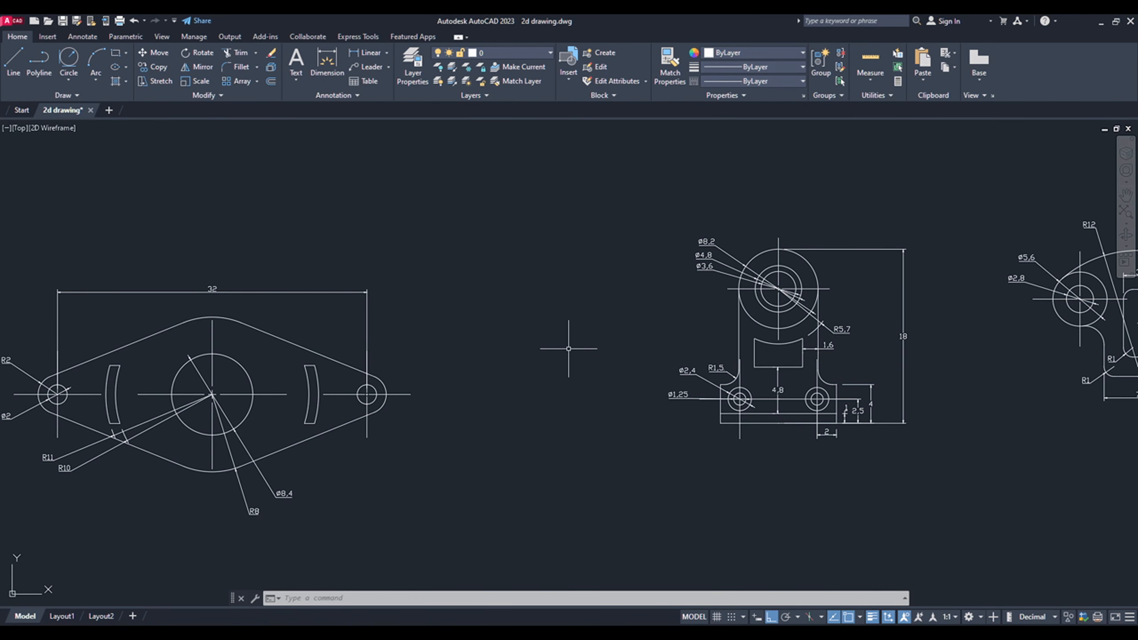